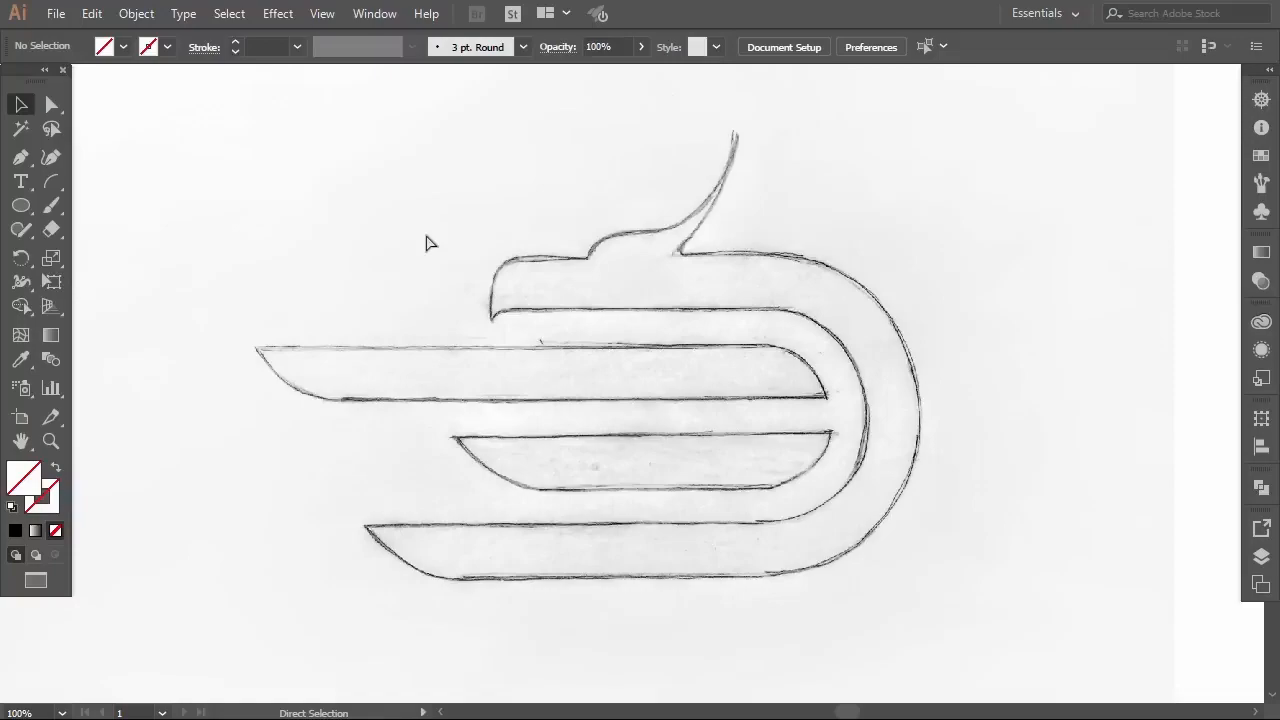
Show the rulers and place a horizontal guide along the underside of the head and top band of the sketch.
{"action": "key", "text": "ctrl+r"}
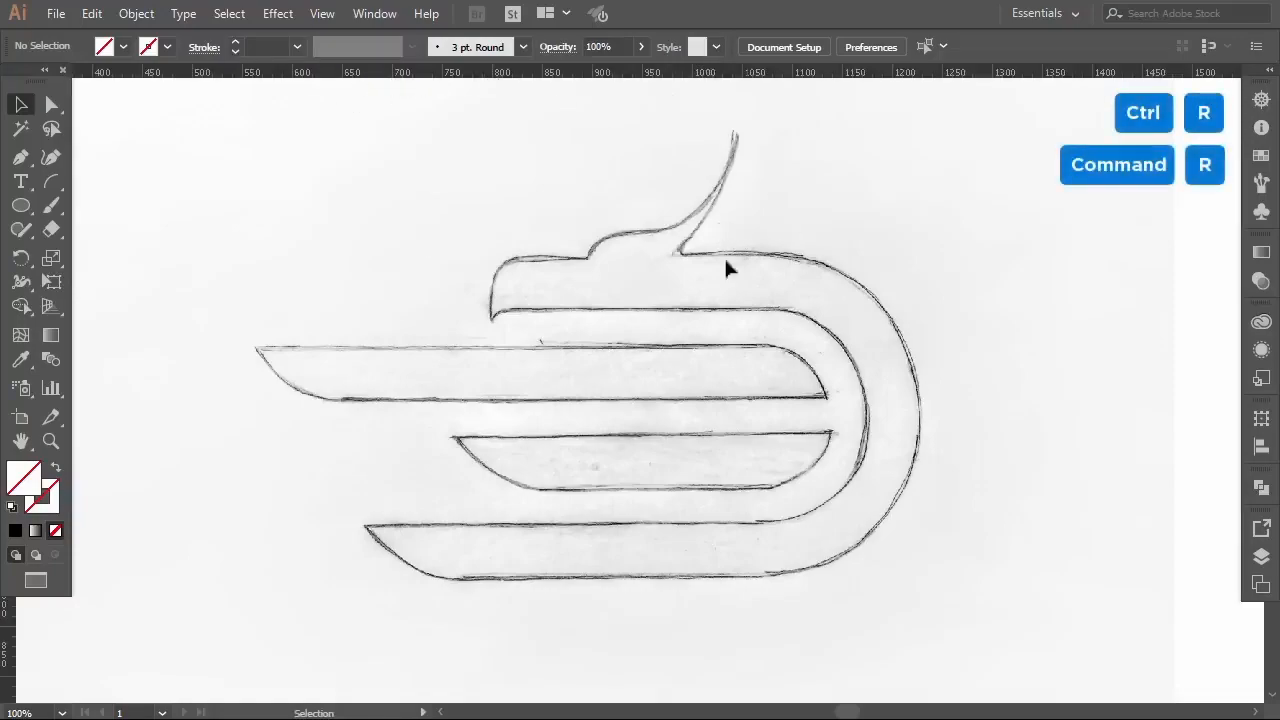
{"action": "left_click_drag", "start_coordinate": [580, 74], "coordinate": [765, 309]}
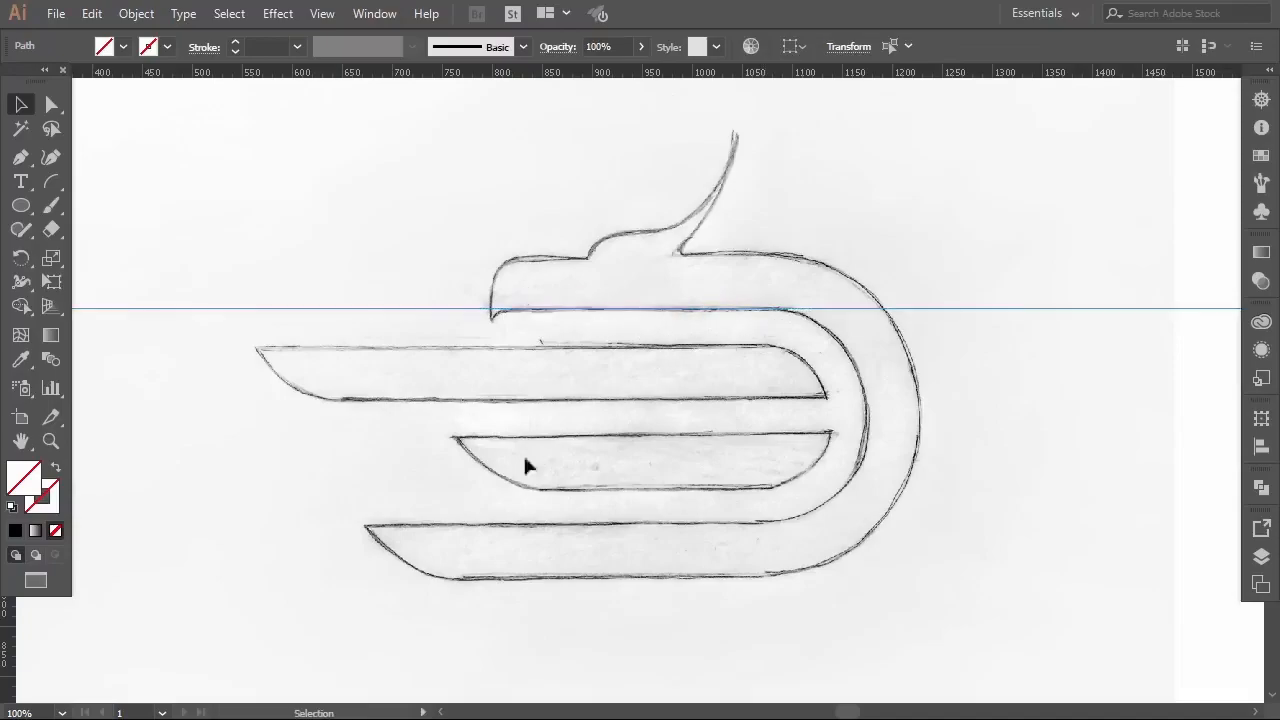
{"action": "left_click", "coordinate": [399, 363]}
{"action": "left_click_drag", "start_coordinate": [335, 321], "coordinate": [401, 312]}
{"action": "left_click", "coordinate": [275, 228]}
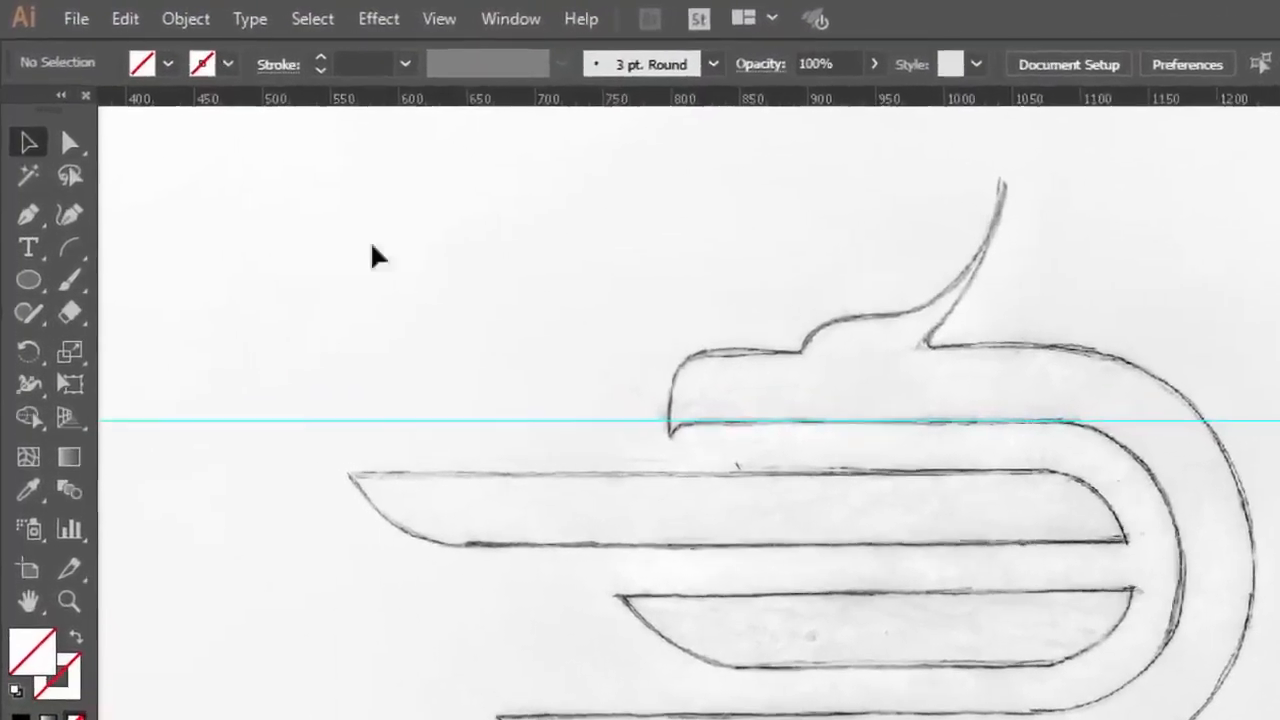
Change the guide color to red in the Guides & Grid preferences.
{"action": "left_click", "coordinate": [125, 18]}
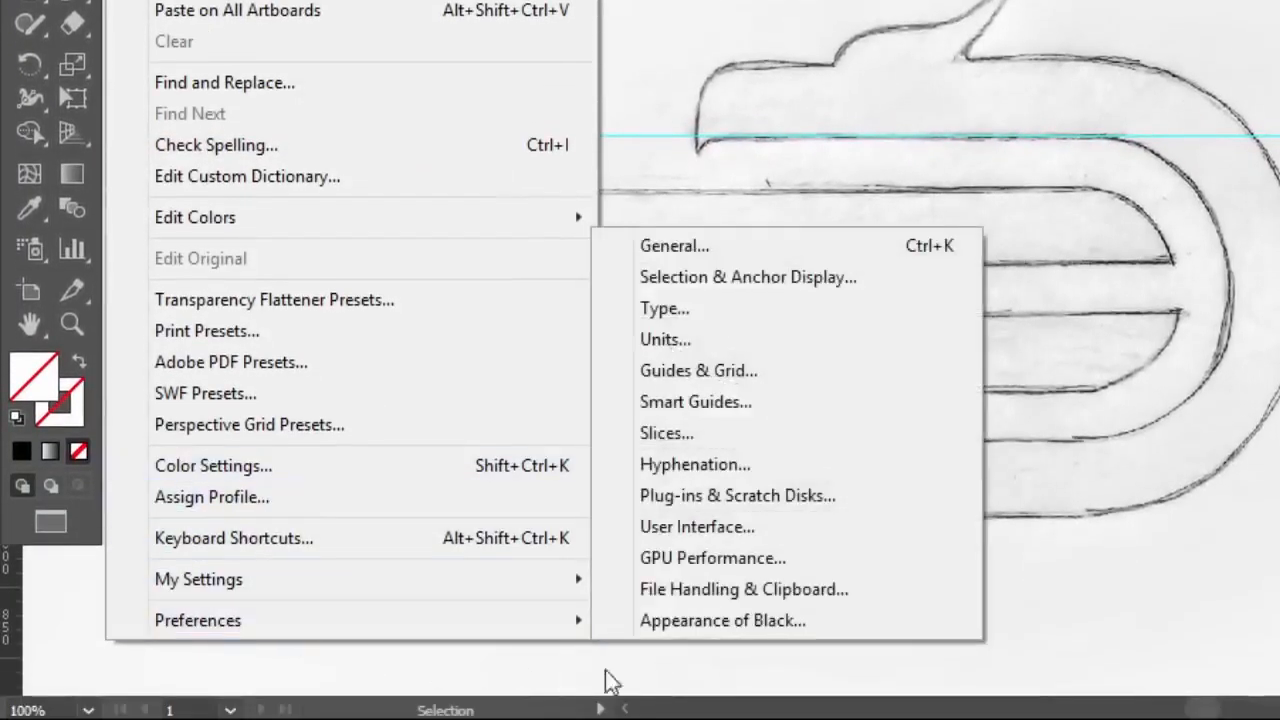
{"action": "mouse_move", "coordinate": [540, 624]}
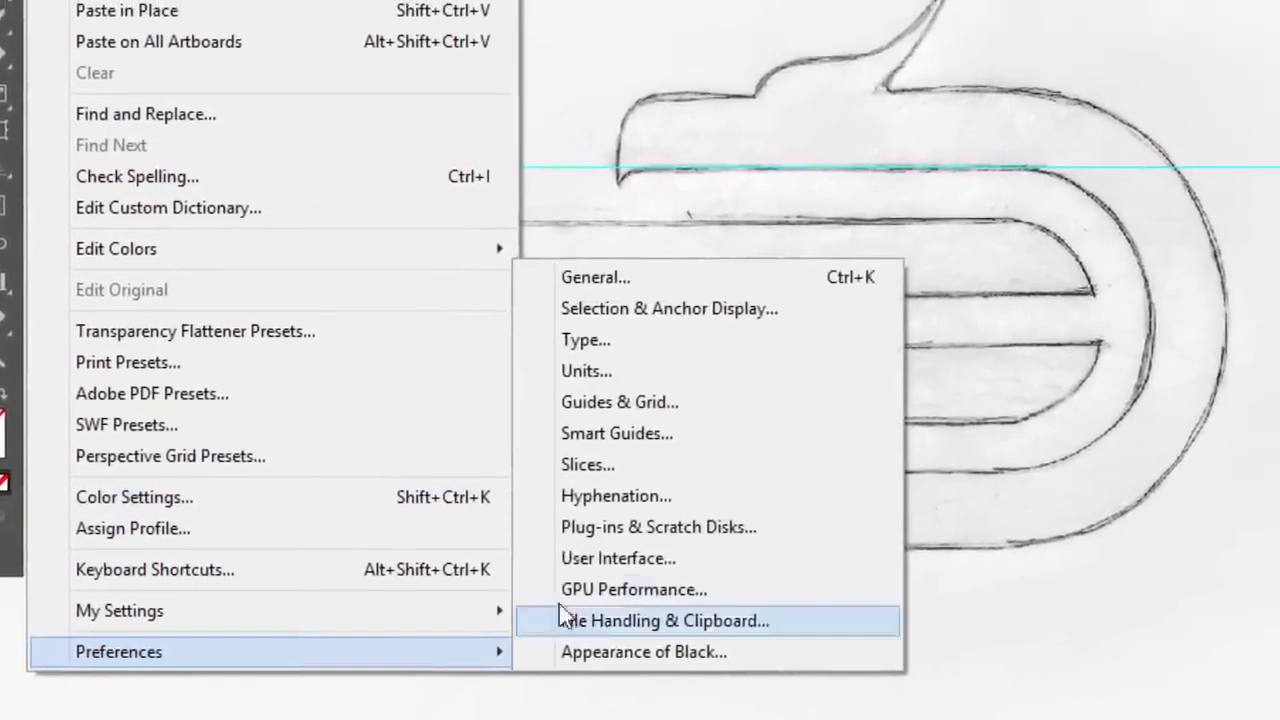
{"action": "left_click", "coordinate": [619, 402]}
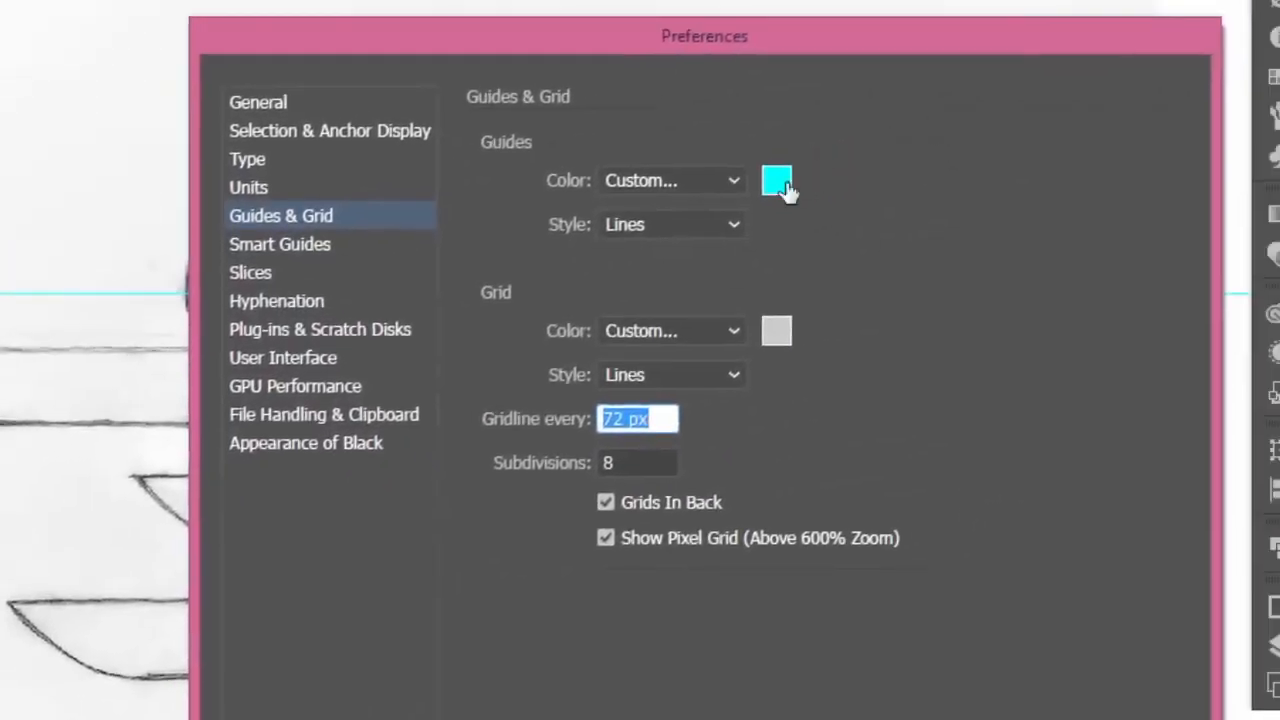
{"action": "left_click", "coordinate": [780, 183]}
{"action": "left_click", "coordinate": [108, 247]}
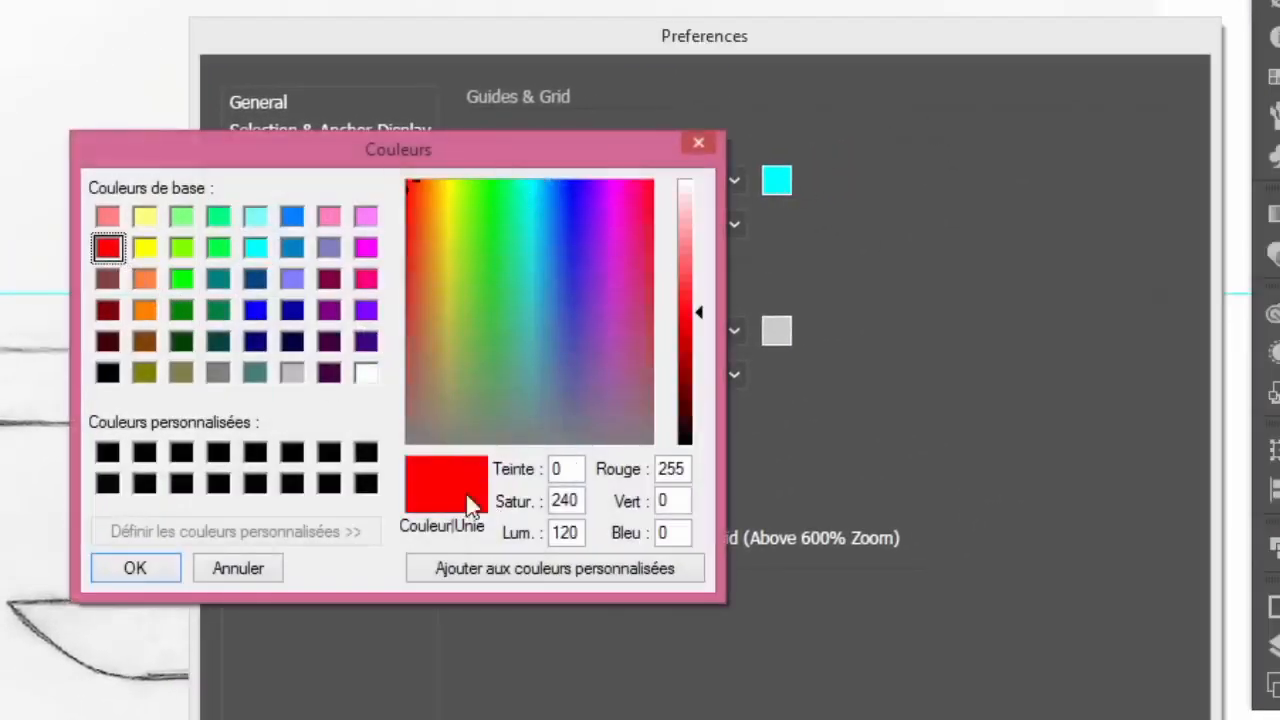
{"action": "left_click", "coordinate": [170, 568]}
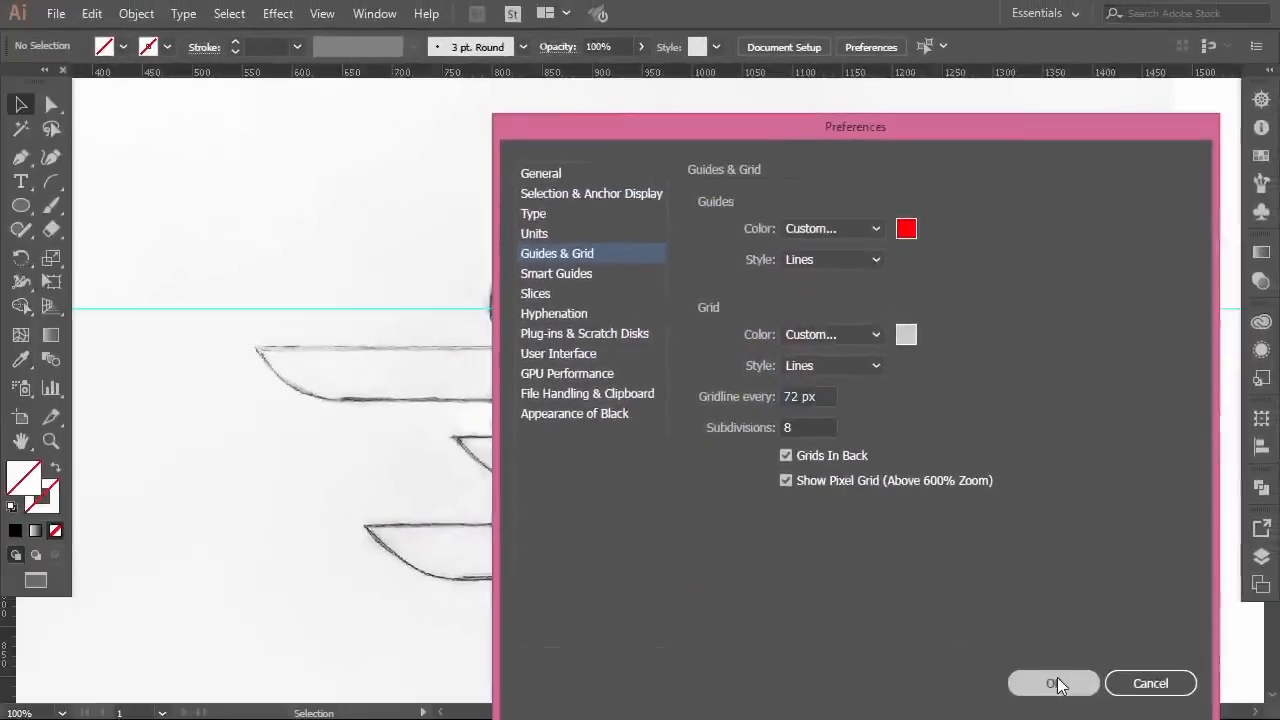
{"action": "left_click", "coordinate": [1052, 684]}
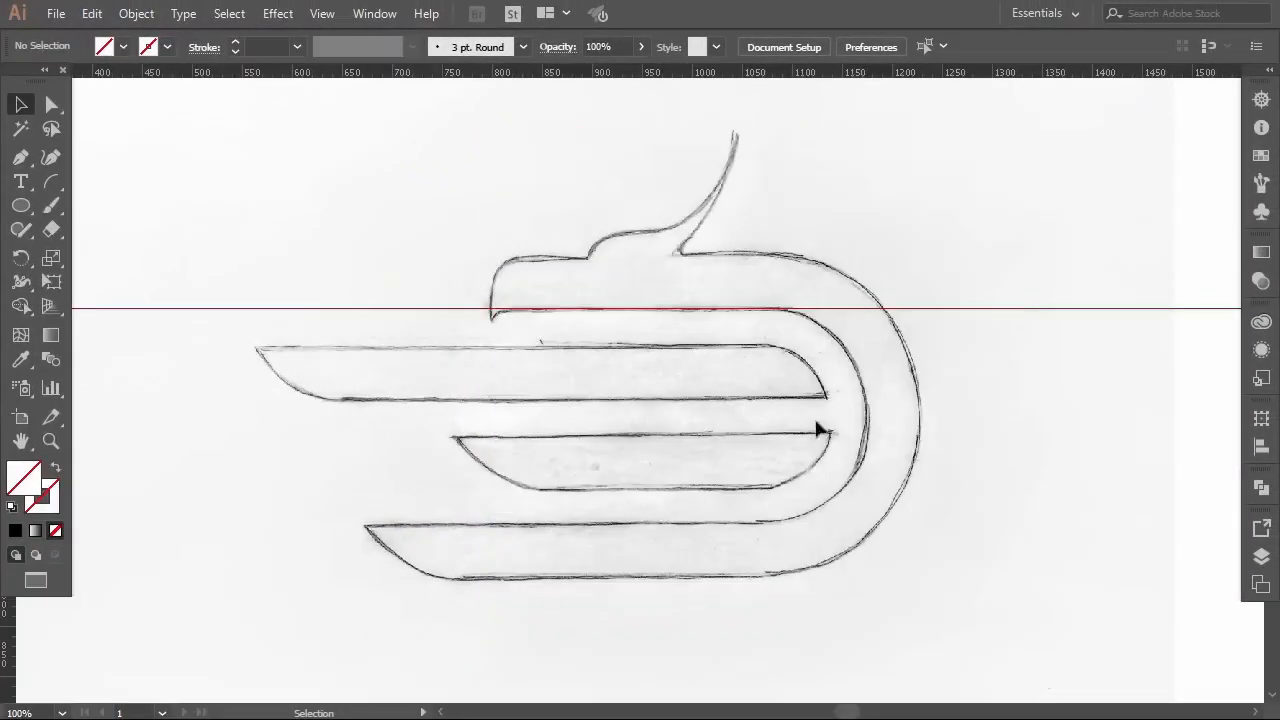
Place two horizontal guides along the upper and lower edges of the long upper feather.
{"action": "left_click_drag", "start_coordinate": [613, 76], "coordinate": [666, 354]}
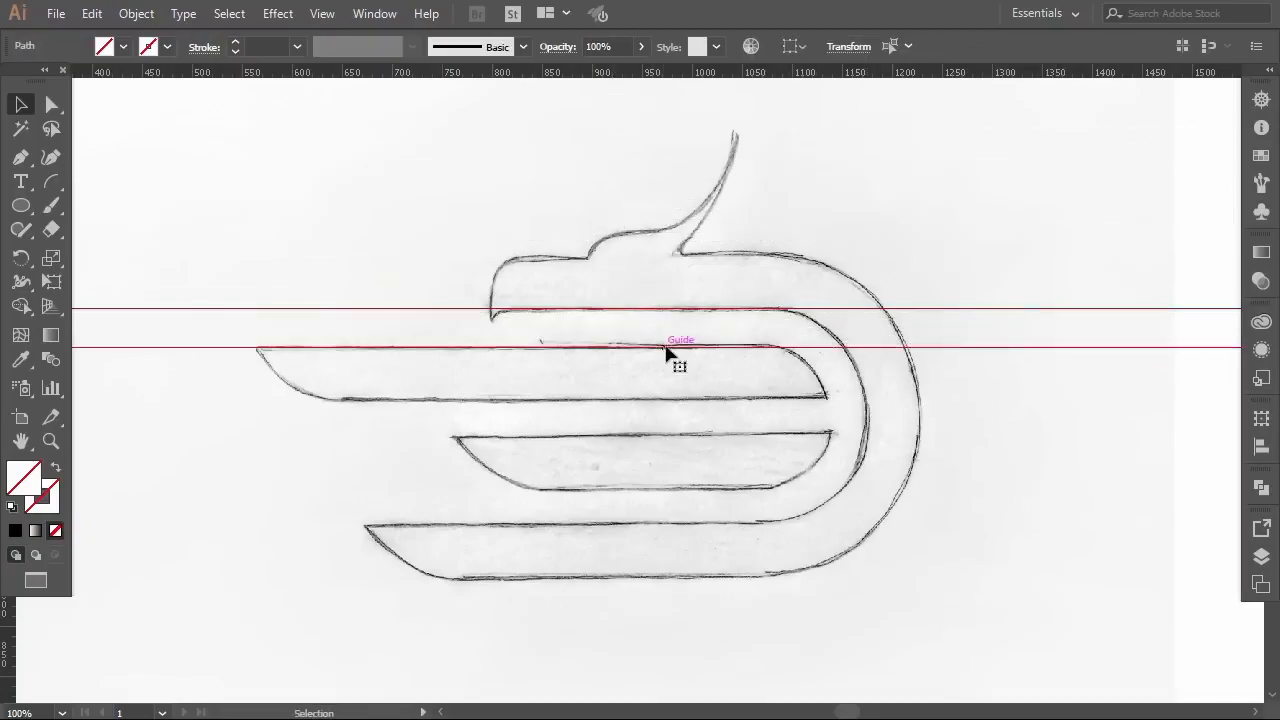
{"action": "left_click", "coordinate": [641, 145]}
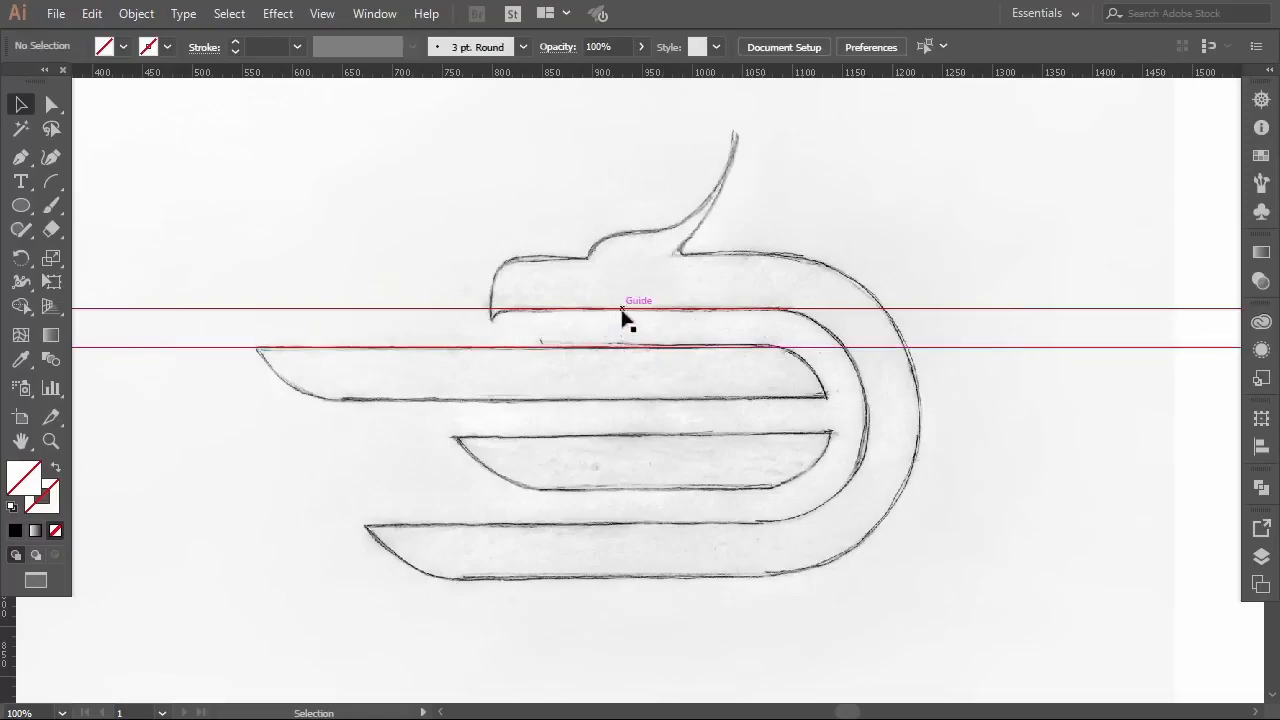
{"action": "left_click_drag", "start_coordinate": [604, 76], "coordinate": [643, 400]}
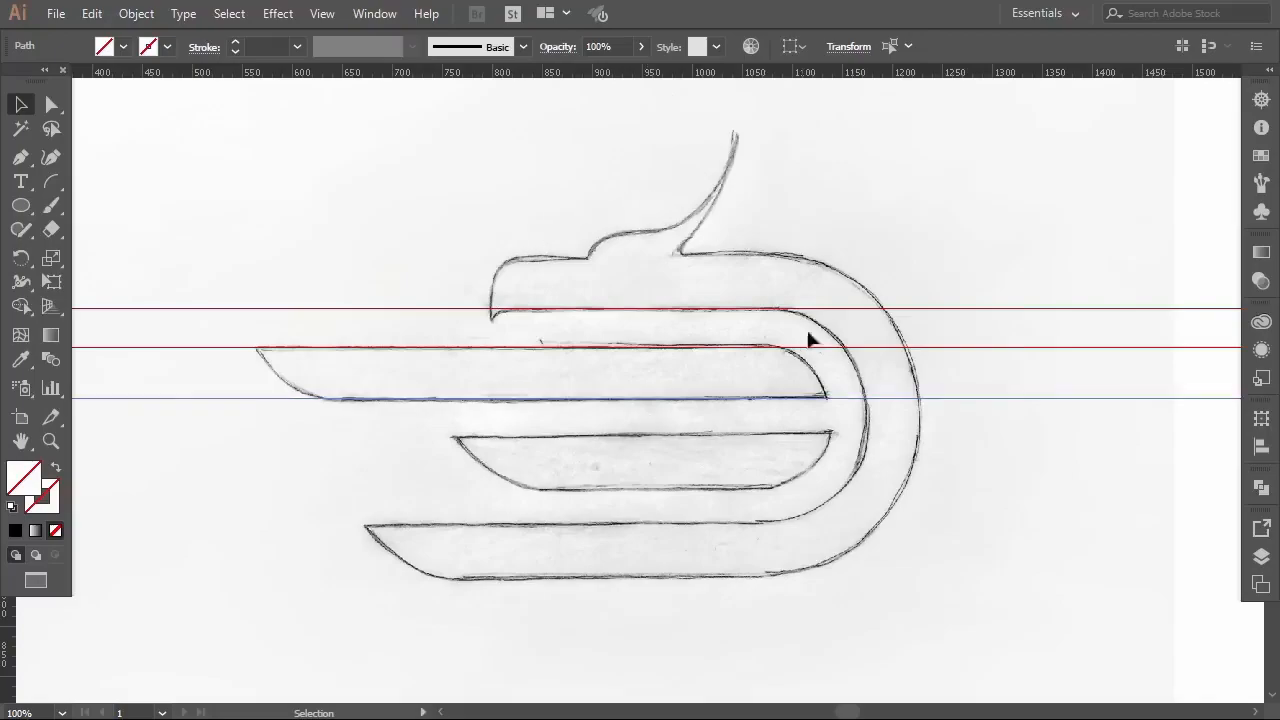
{"action": "left_click", "coordinate": [882, 233]}
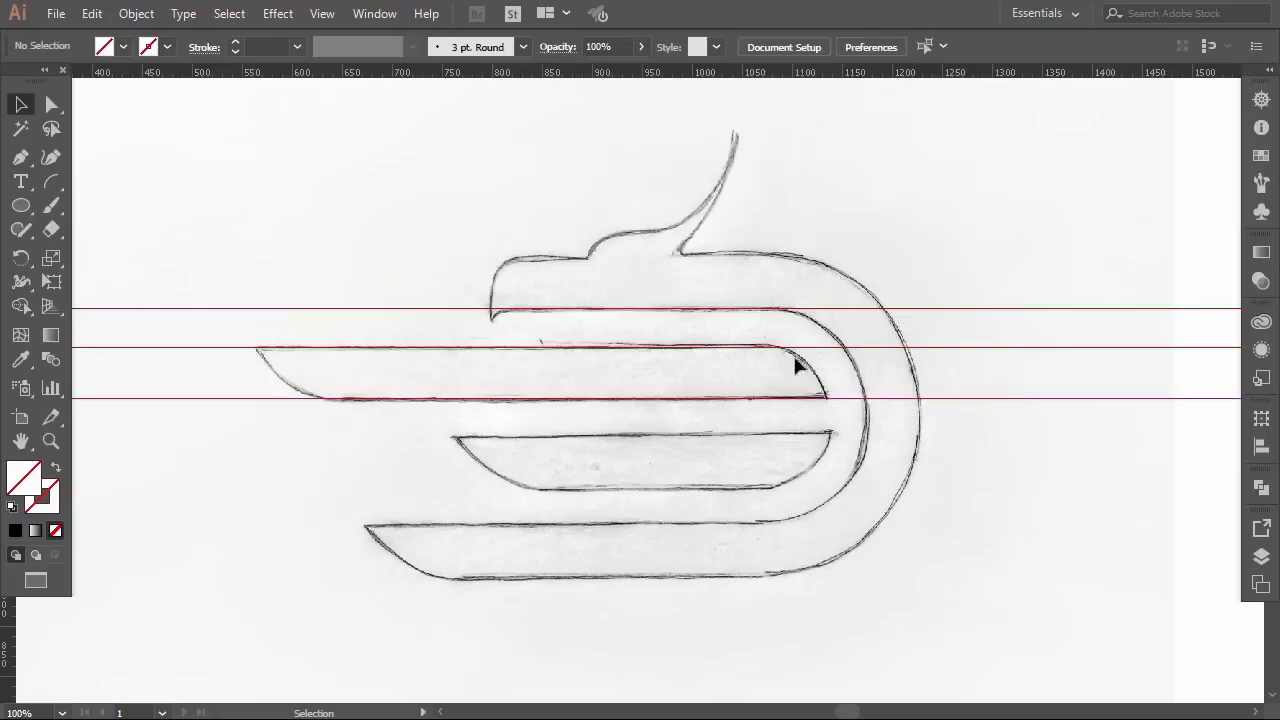
Draw two narrow black rectangles as spacers, one spanning the gap above the long feather and one spanning the feather's thickness.
{"action": "scroll", "coordinate": [808, 401], "scroll_direction": "up", "scroll_amount": 1}
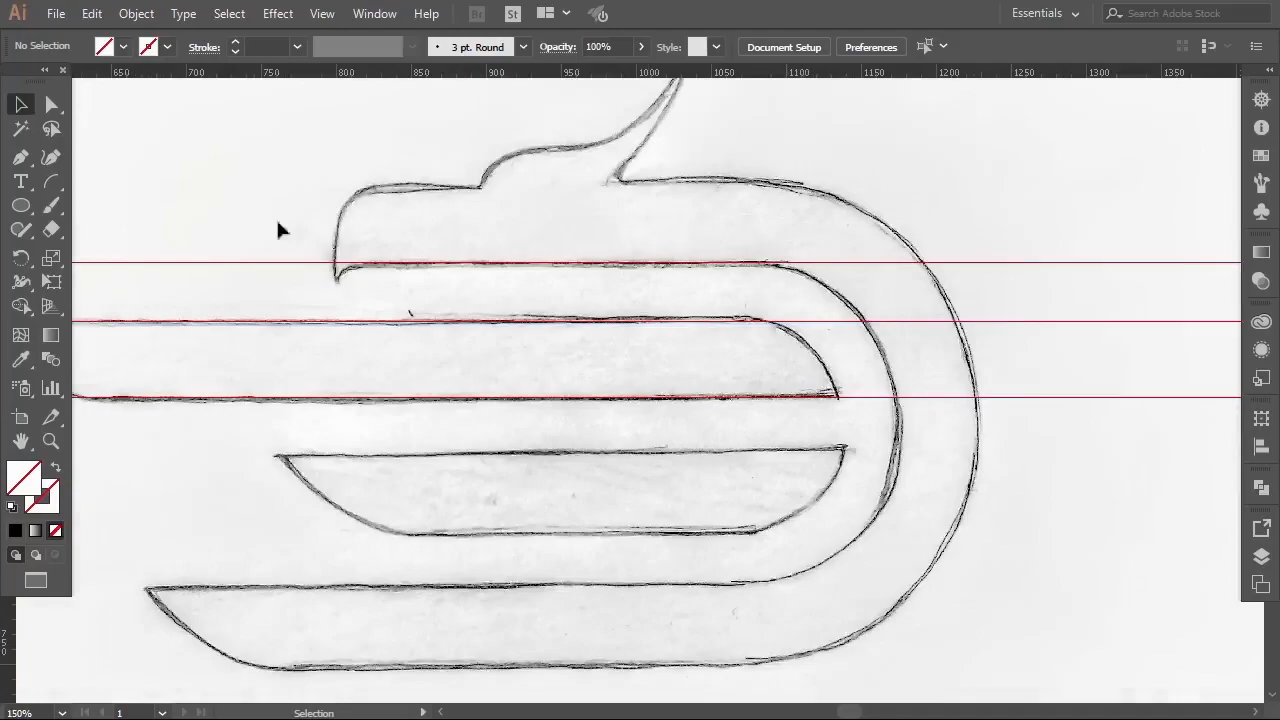
{"action": "left_click_drag", "start_coordinate": [21, 208], "coordinate": [96, 202]}
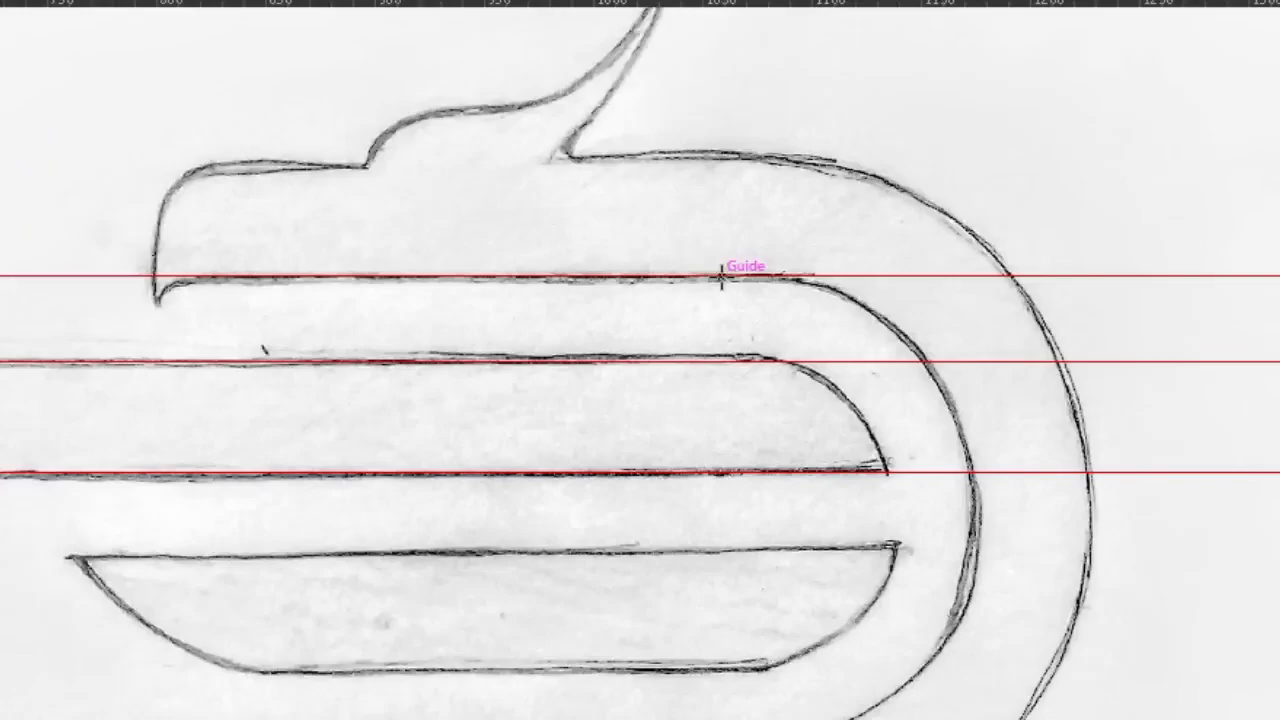
{"action": "left_click_drag", "start_coordinate": [722, 277], "coordinate": [753, 360]}
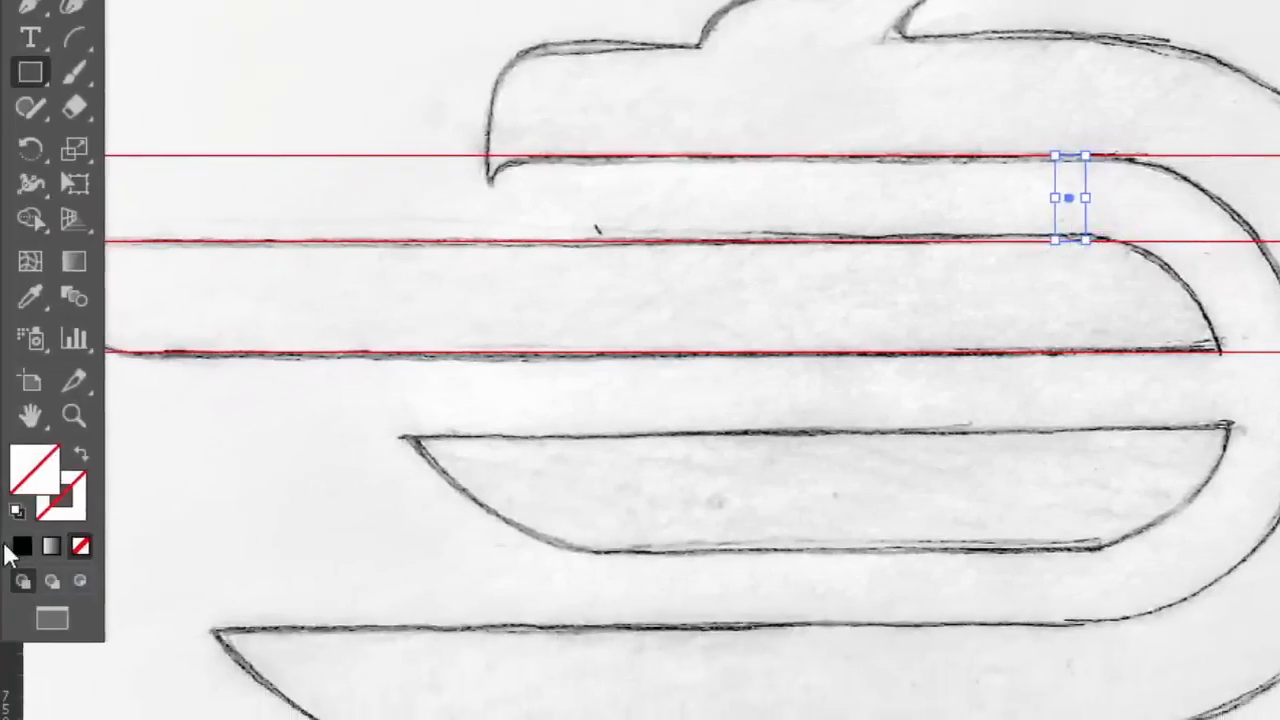
{"action": "left_click", "coordinate": [22, 546]}
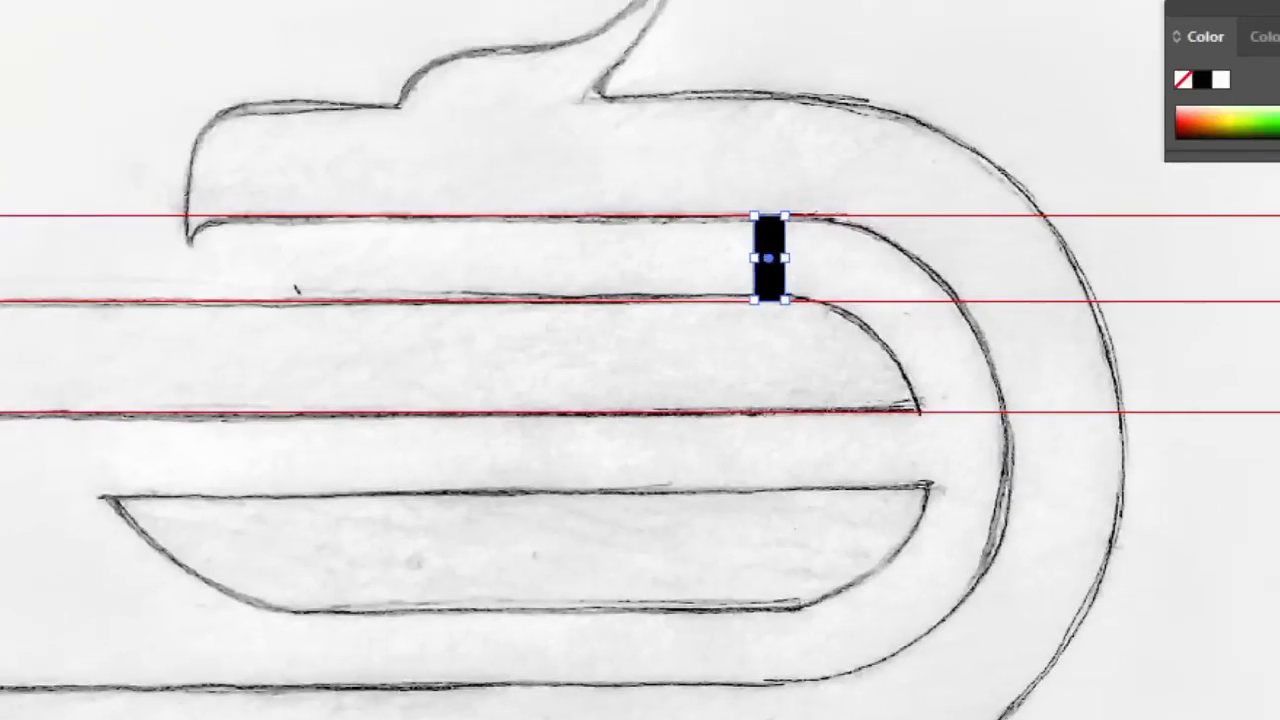
{"action": "left_click", "coordinate": [1278, 8]}
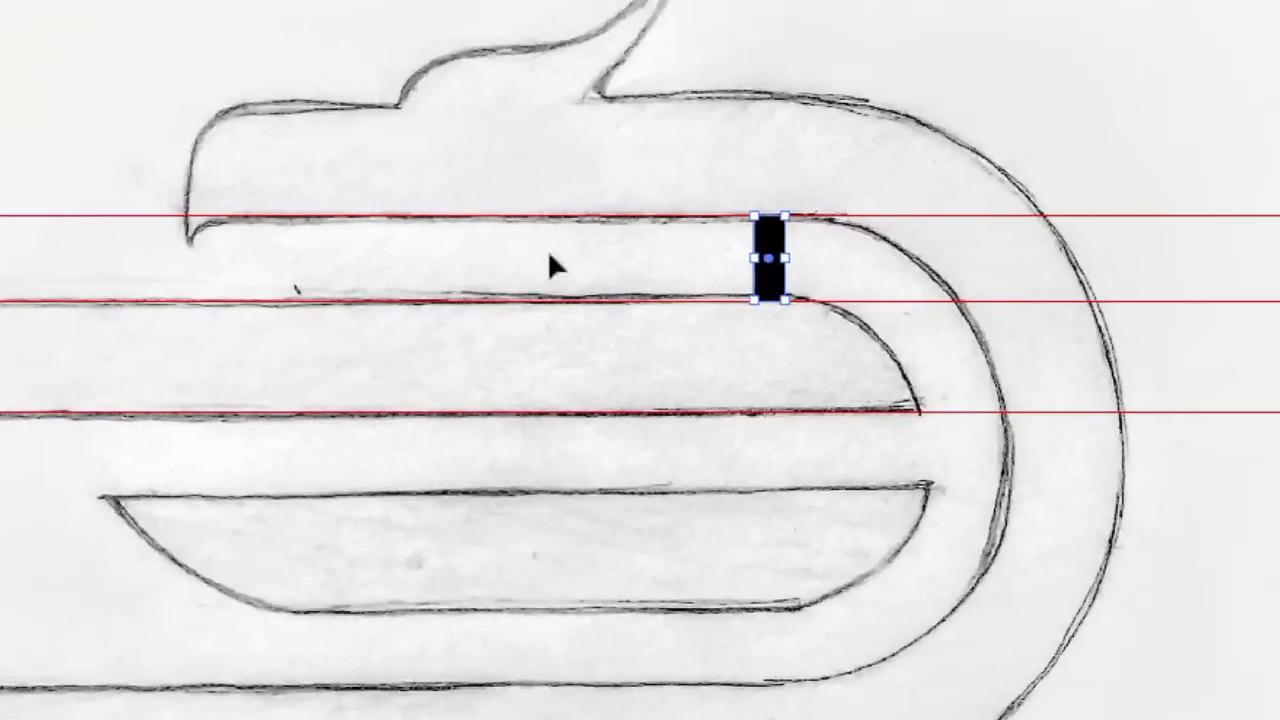
{"action": "left_click", "coordinate": [779, 325]}
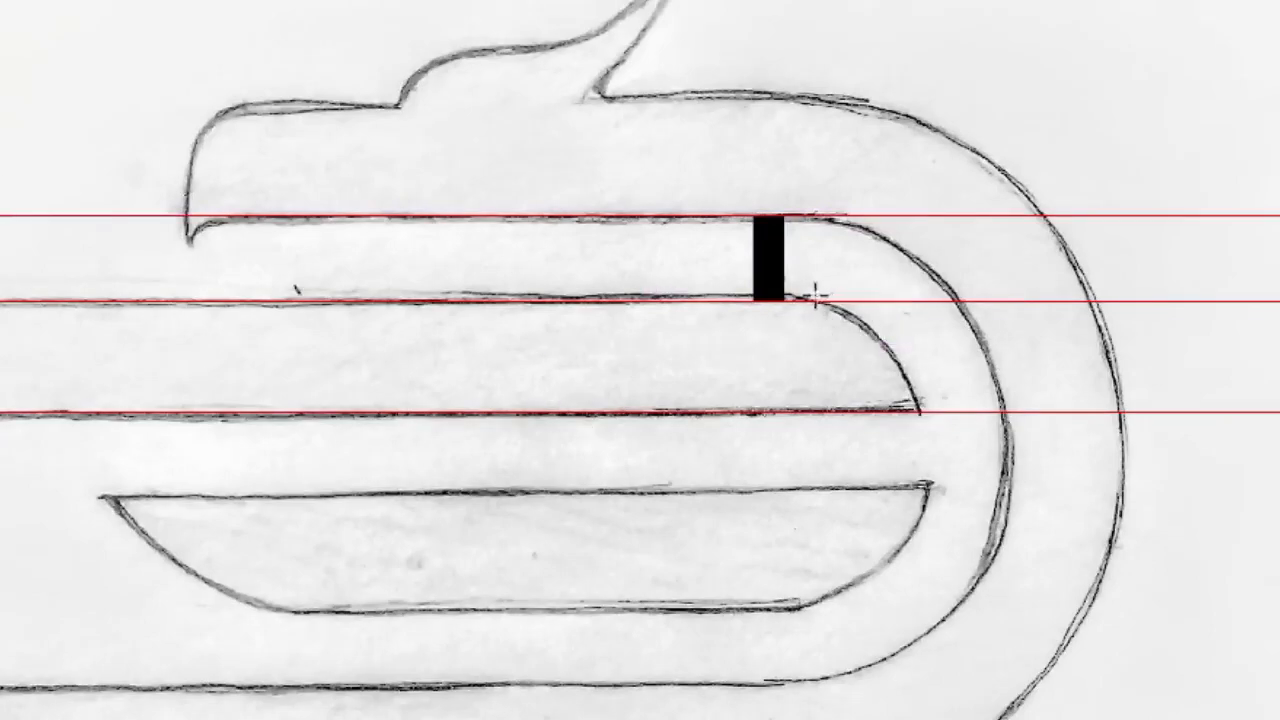
{"action": "left_click_drag", "start_coordinate": [810, 304], "coordinate": [838, 412]}
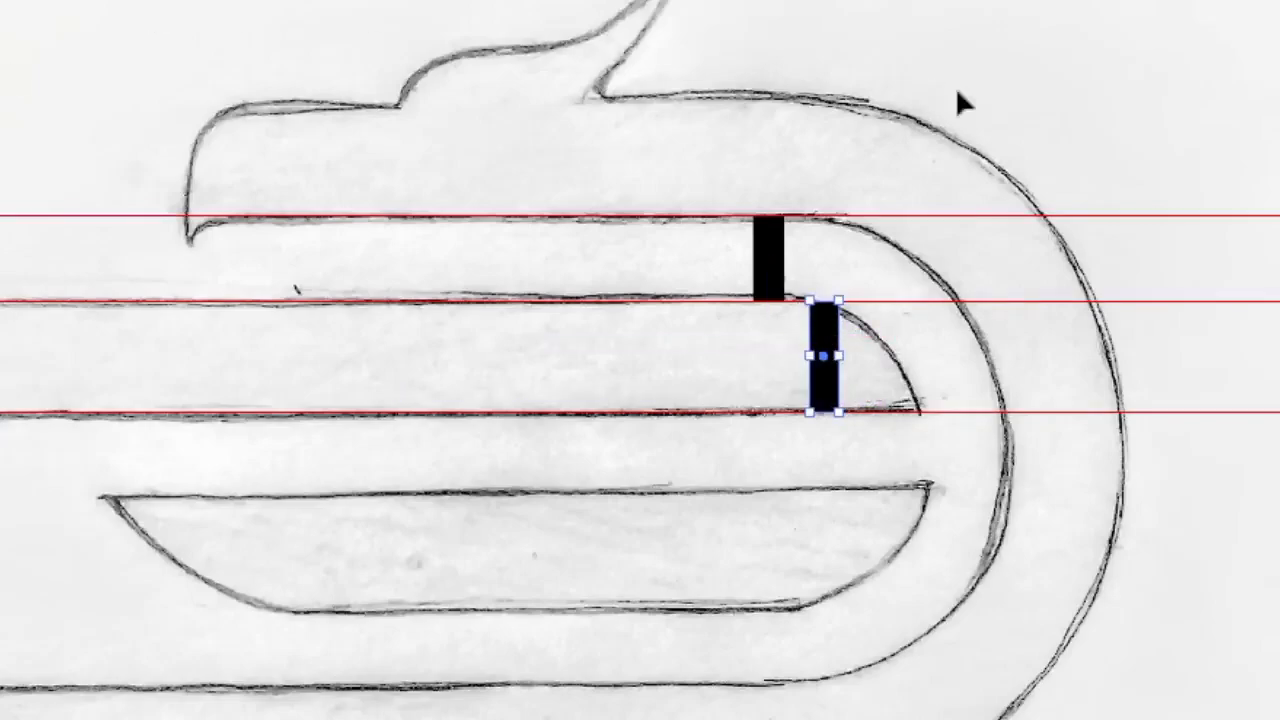
{"action": "left_click", "coordinate": [1228, 111]}
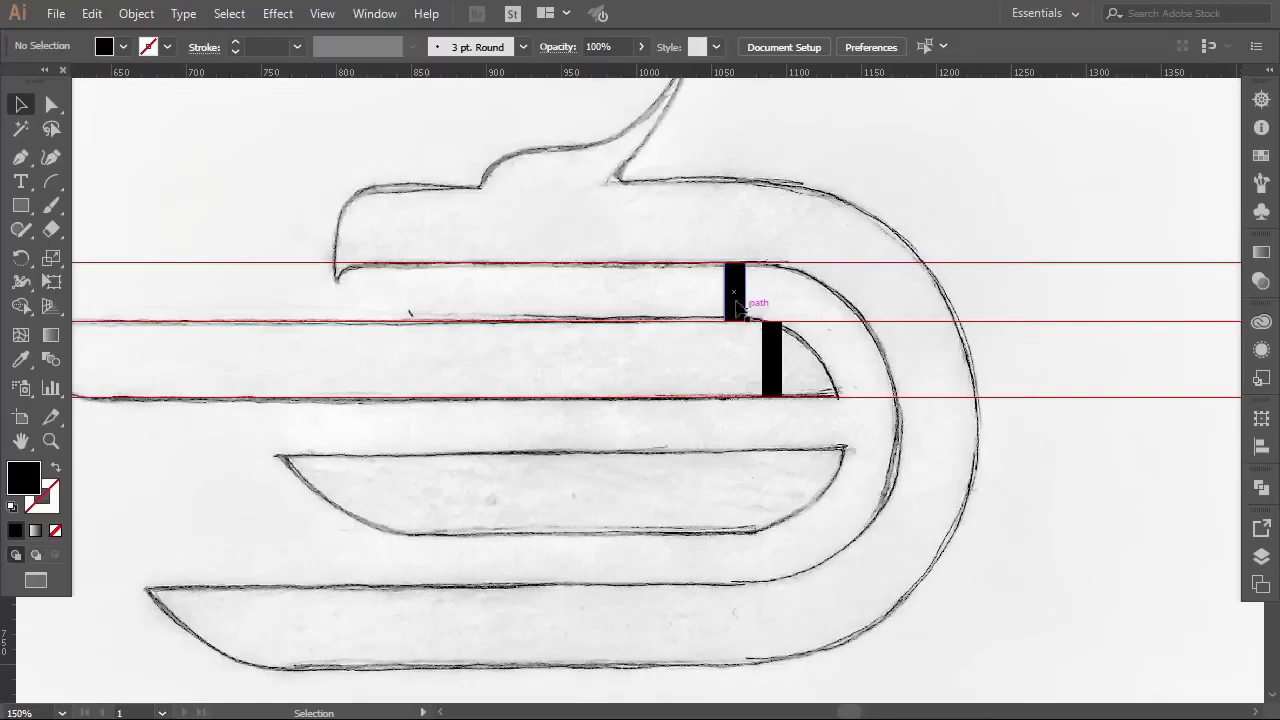
Duplicate both spacers directly below the third guide and add horizontal guides at the lower edge of each copy, along the short feather.
{"action": "left_click", "coordinate": [765, 263]}
{"action": "left_click", "coordinate": [775, 345], "text": "shift"}
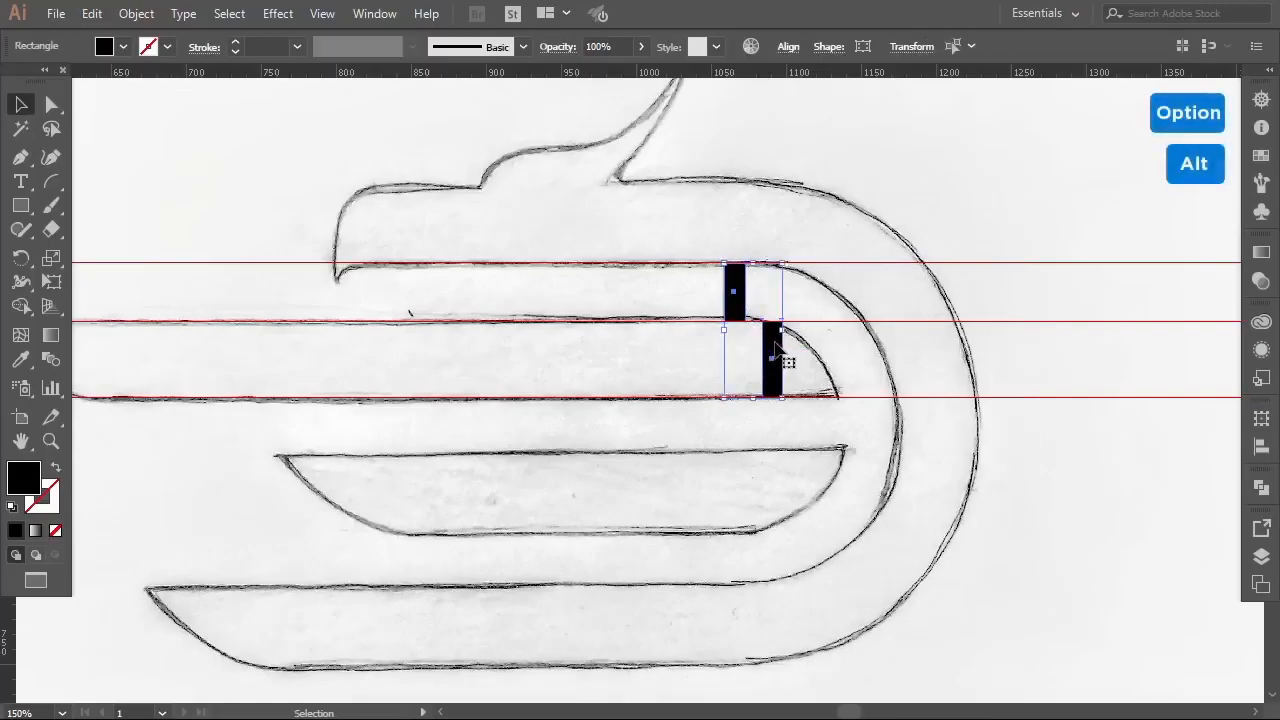
{"action": "left_click_drag", "start_coordinate": [775, 345], "coordinate": [787, 482]}
{"action": "left_click", "coordinate": [864, 418]}
{"action": "left_click", "coordinate": [872, 320]}
{"action": "left_click_drag", "start_coordinate": [857, 264], "coordinate": [856, 402]}
{"action": "left_click", "coordinate": [861, 407]}
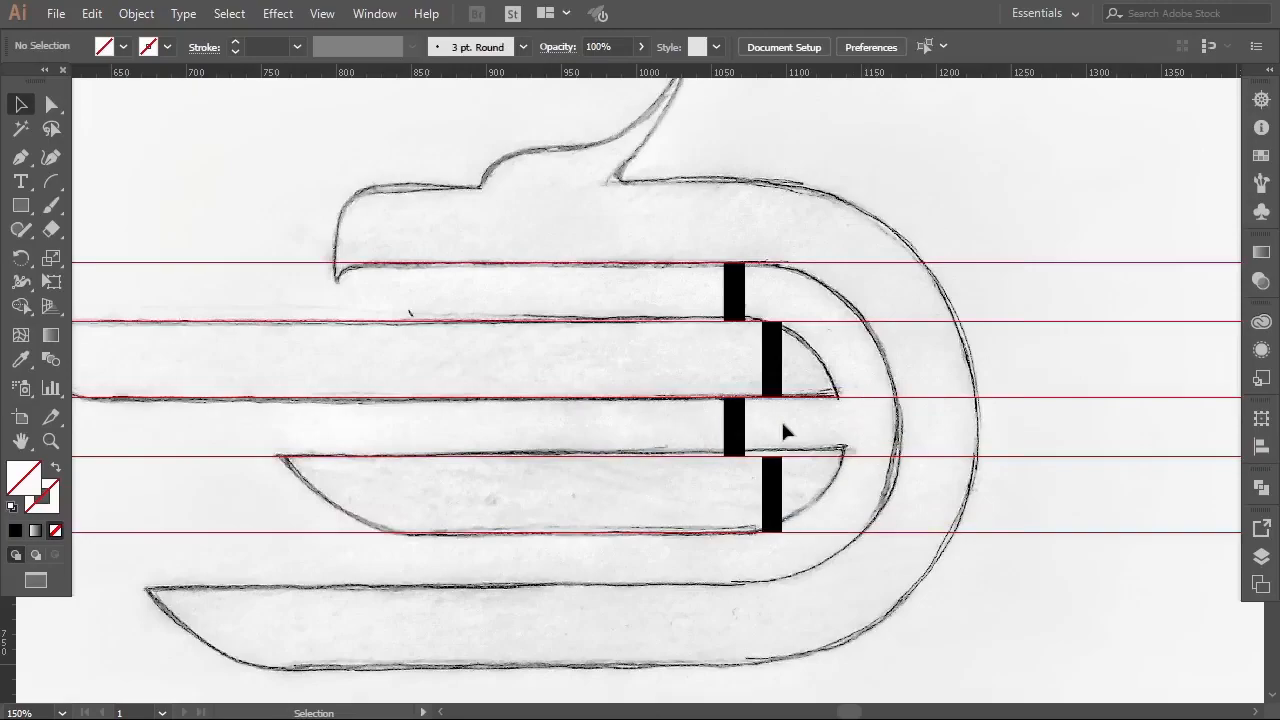
Duplicate the lower pair of spacers directly below the fifth guide, down to the bottom band of the sketch.
{"action": "scroll", "coordinate": [786, 424], "scroll_direction": "down", "scroll_amount": 1}
{"action": "left_click_drag", "start_coordinate": [811, 381], "coordinate": [728, 448]}
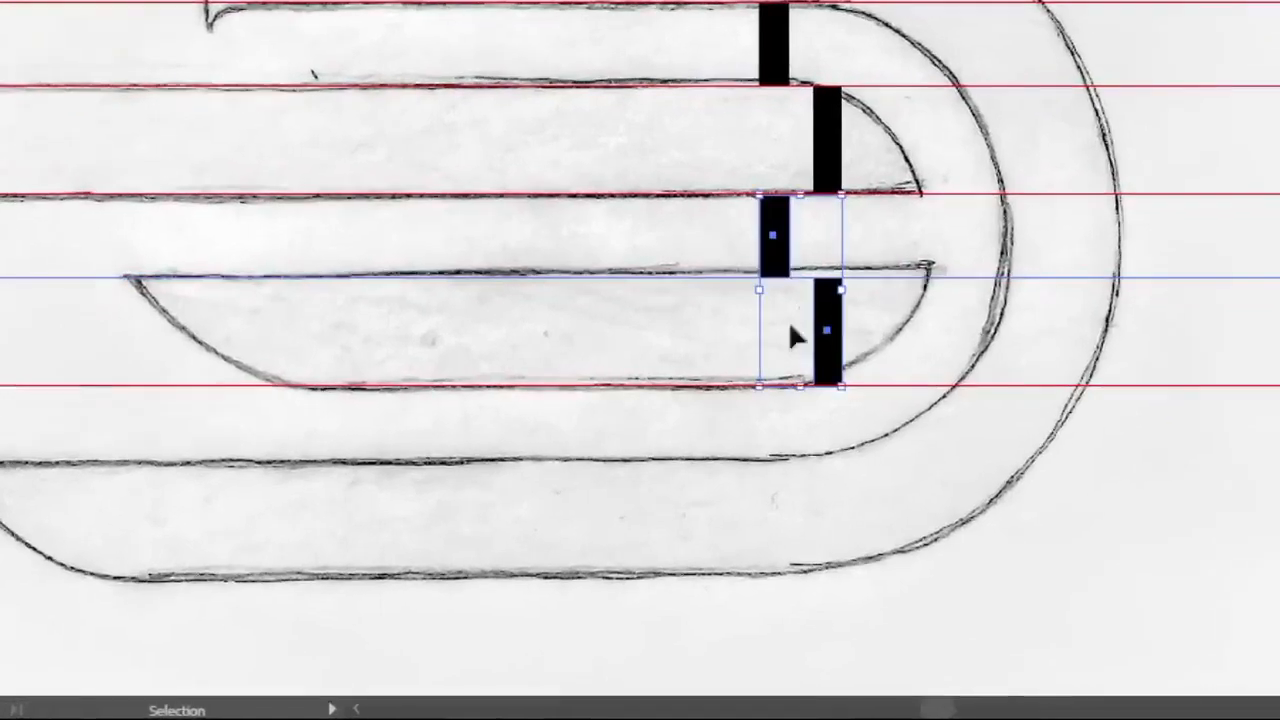
{"action": "left_click", "coordinate": [912, 278], "text": "shift"}
{"action": "left_click_drag", "start_coordinate": [836, 318], "coordinate": [840, 512]}
{"action": "left_click", "coordinate": [926, 474]}
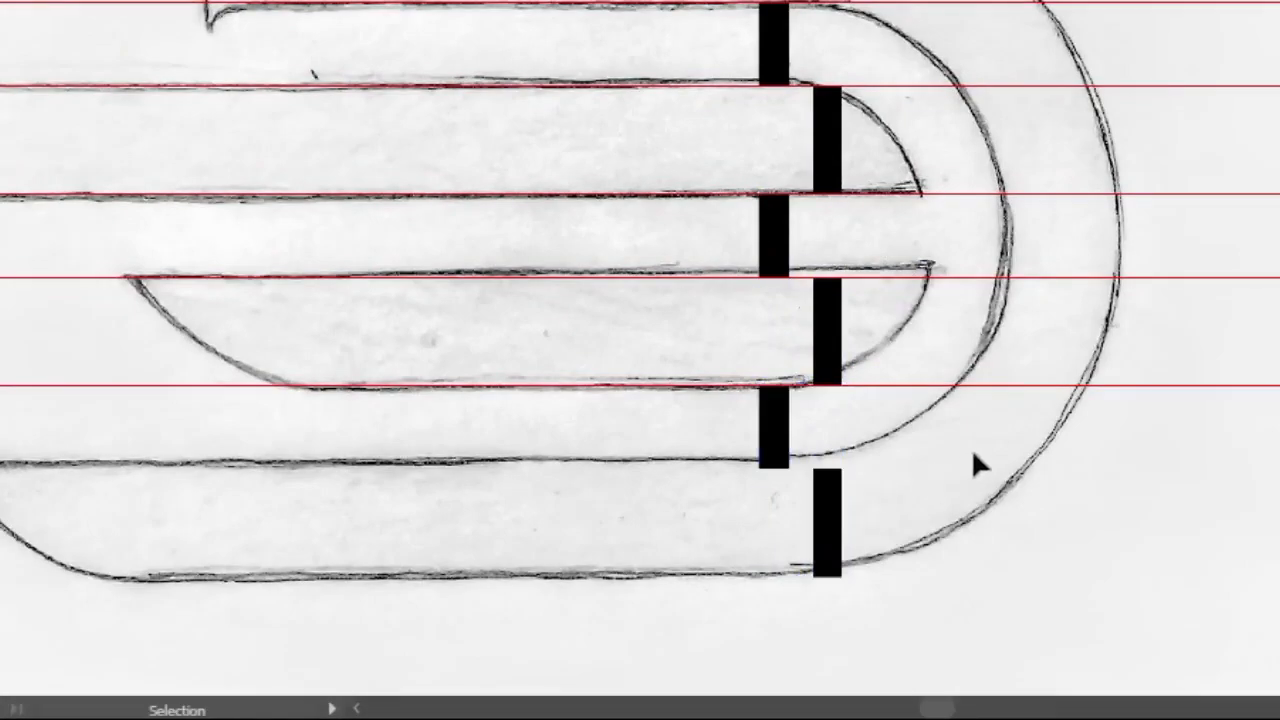
Duplicate two horizontal guides onto the lower edges of the newest spacers, marking the bottom band's upper and lower edges.
{"action": "left_click_drag", "start_coordinate": [940, 258], "coordinate": [940, 440]}
{"action": "left_click", "coordinate": [950, 387], "text": "shift"}
{"action": "left_click_drag", "start_coordinate": [950, 393], "coordinate": [943, 586]}
{"action": "left_click", "coordinate": [954, 629]}
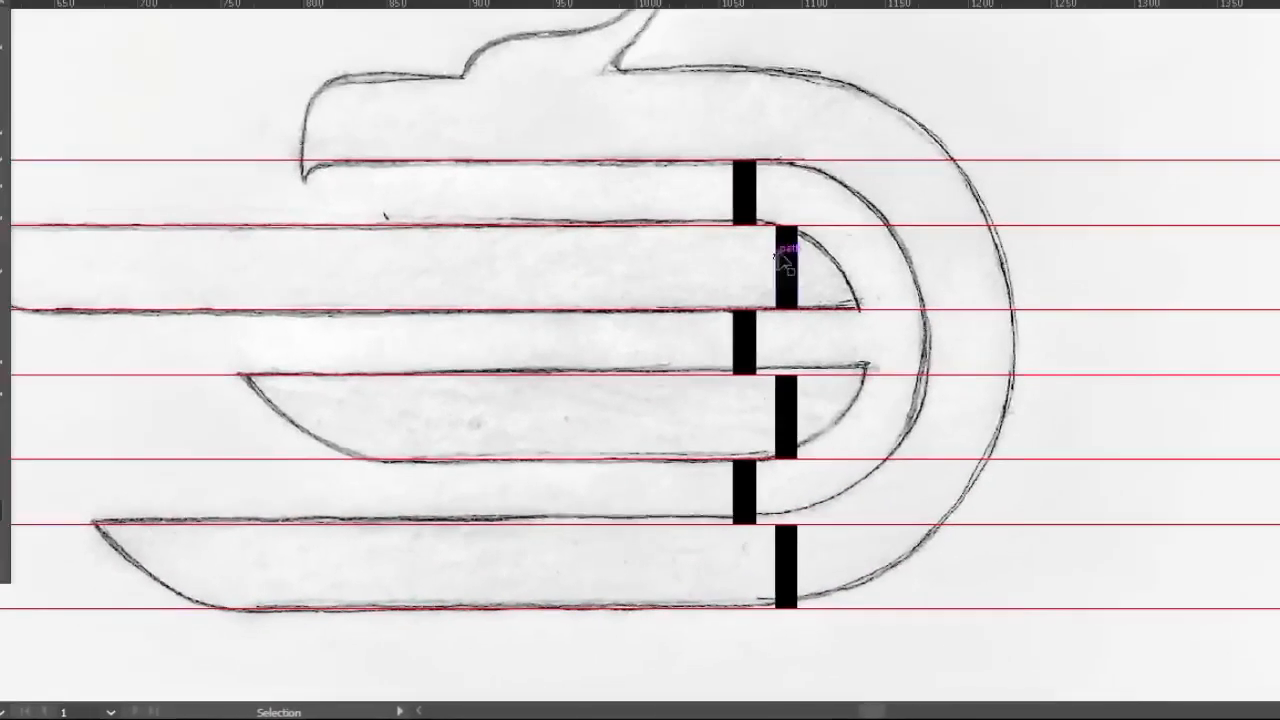
Copy the taller spacer above the first guide and add a horizontal guide at its upper edge, along the top band.
{"action": "scroll", "coordinate": [785, 262], "scroll_direction": "up", "scroll_amount": 2}
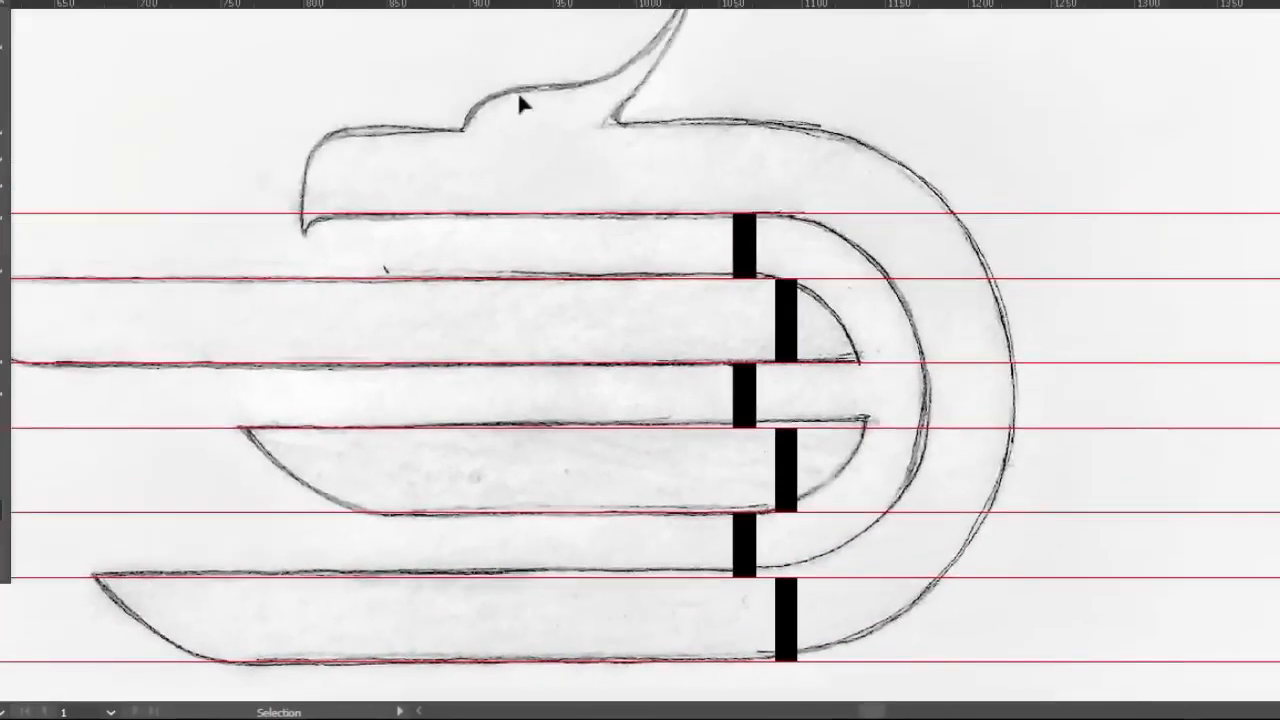
{"action": "left_click_drag", "start_coordinate": [787, 320], "coordinate": [786, 178]}
{"action": "left_click", "coordinate": [843, 210]}
{"action": "left_click_drag", "start_coordinate": [843, 210], "coordinate": [851, 128]}
{"action": "left_click", "coordinate": [837, 197]}
{"action": "scroll", "coordinate": [837, 197], "scroll_direction": "down", "scroll_amount": 2}
{"action": "scroll", "coordinate": [837, 197], "scroll_direction": "up", "scroll_amount": 2}
Delete the five lower spacers, keeping only the tall one in the top band and the short one beneath it.
{"action": "left_click", "coordinate": [793, 198]}
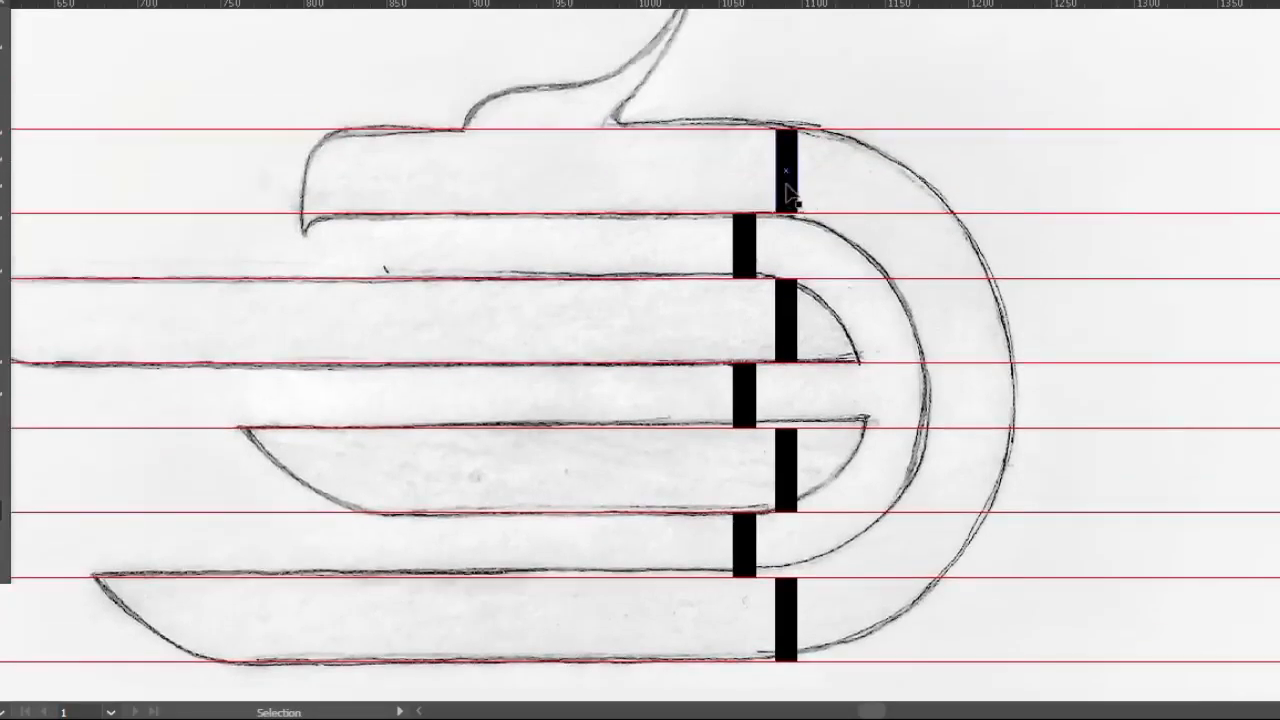
{"action": "left_click", "coordinate": [786, 320]}
{"action": "key", "text": "Delete"}
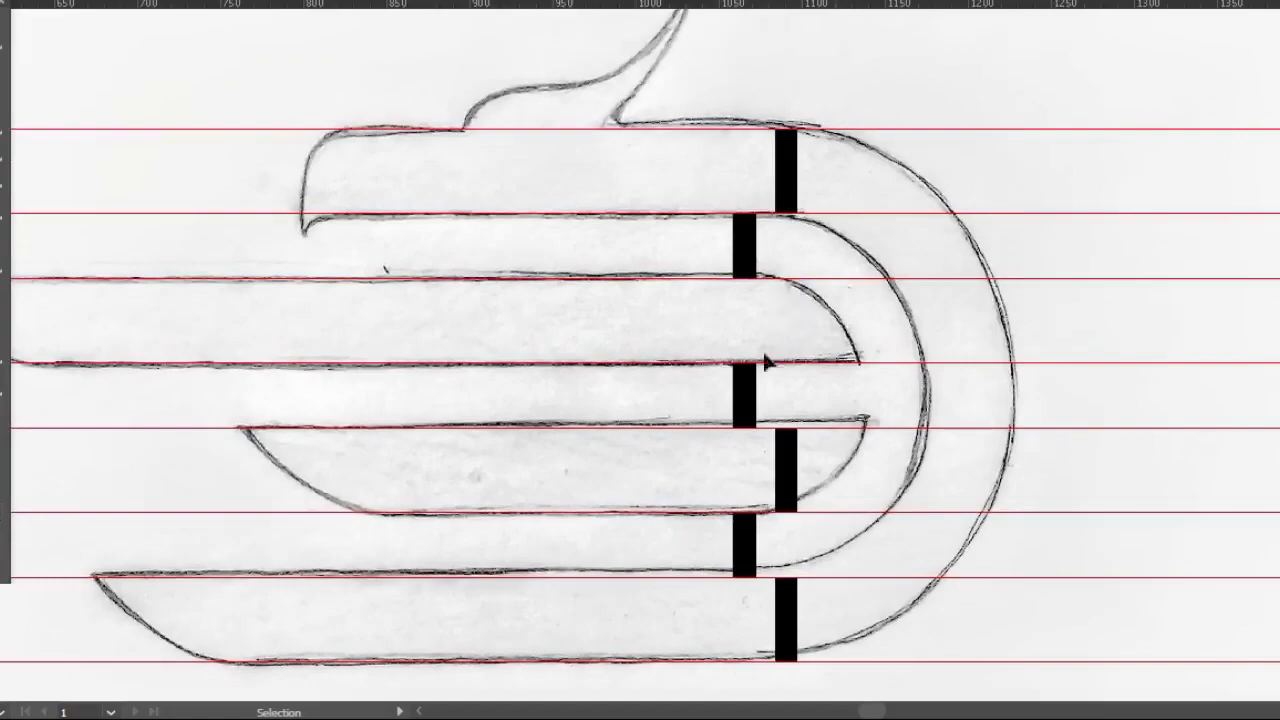
{"action": "left_click", "coordinate": [750, 400]}
{"action": "key", "text": "Delete"}
{"action": "left_click", "coordinate": [790, 465]}
{"action": "key", "text": "Delete"}
{"action": "left_click", "coordinate": [748, 540]}
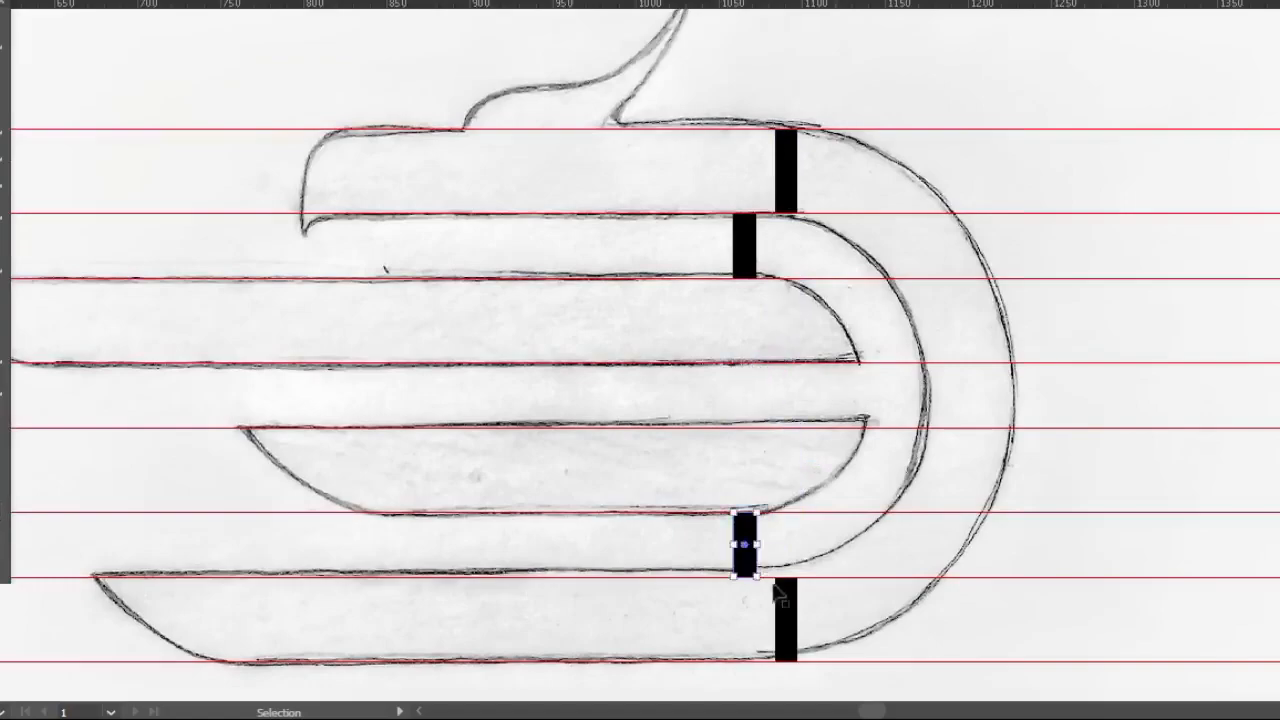
{"action": "key", "text": "Delete"}
{"action": "left_click", "coordinate": [787, 612]}
{"action": "key", "text": "Delete"}
Rotate the two remaining spacers together by 90° so that they lie horizontally.
{"action": "left_click", "coordinate": [786, 175]}
{"action": "left_click", "coordinate": [746, 245], "text": "shift"}
{"action": "scroll", "coordinate": [830, 180], "scroll_direction": "up", "scroll_amount": 2}
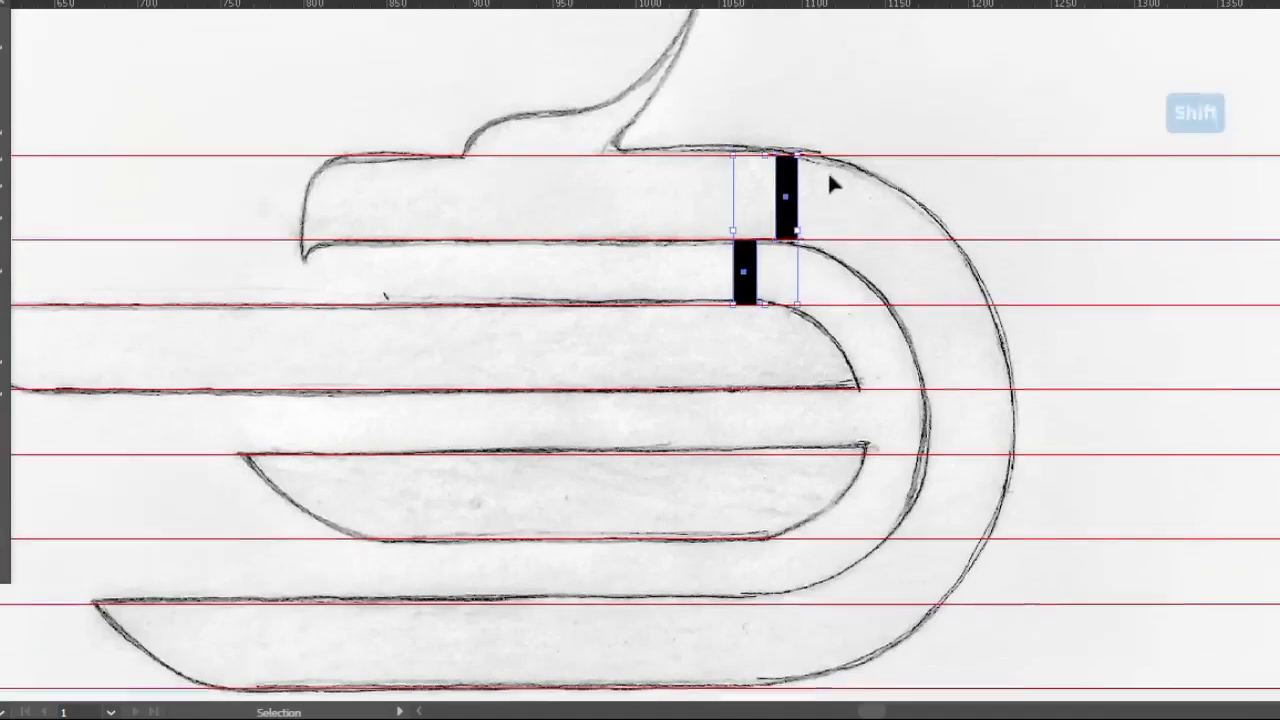
{"action": "left_click_drag", "start_coordinate": [805, 175], "coordinate": [900, 274]}
{"action": "left_click", "coordinate": [960, 219]}
{"action": "scroll", "coordinate": [961, 230], "scroll_direction": "down", "scroll_amount": 1}
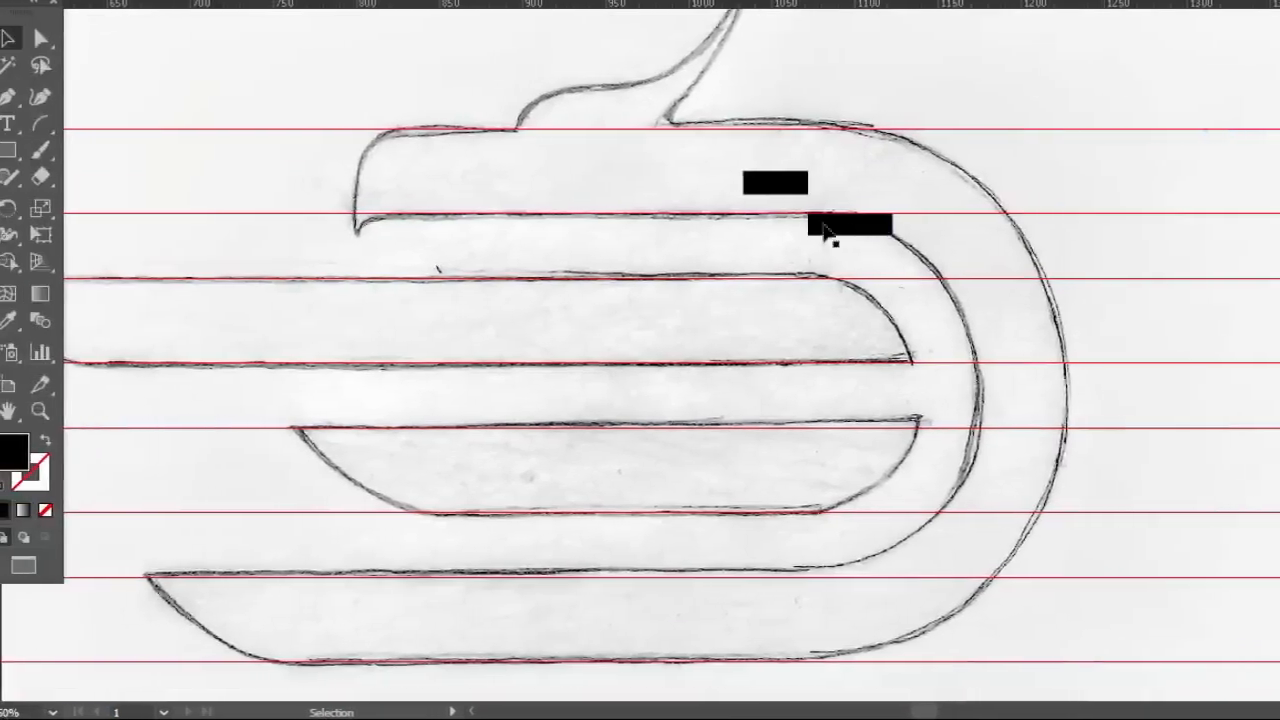
Place a vertical guide at the outer curve's far edge and move the longer spacer so it ends at that guide.
{"action": "left_click_drag", "start_coordinate": [63, 600], "coordinate": [1087, 433]}
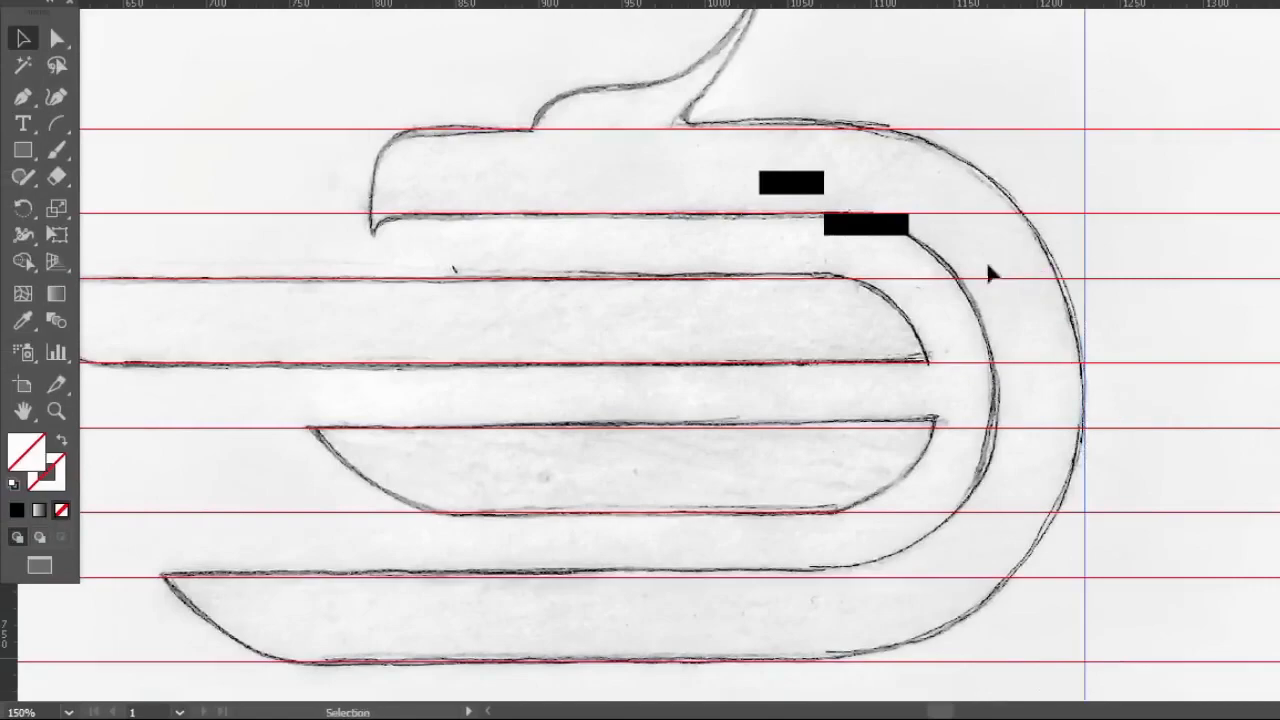
{"action": "left_click", "coordinate": [910, 138]}
{"action": "left_click_drag", "start_coordinate": [862, 234], "coordinate": [1037, 360]}
Place a vertical guide at the longer spacer's inner end and move the shorter spacer against its inner side.
{"action": "left_click_drag", "start_coordinate": [10, 605], "coordinate": [998, 490]}
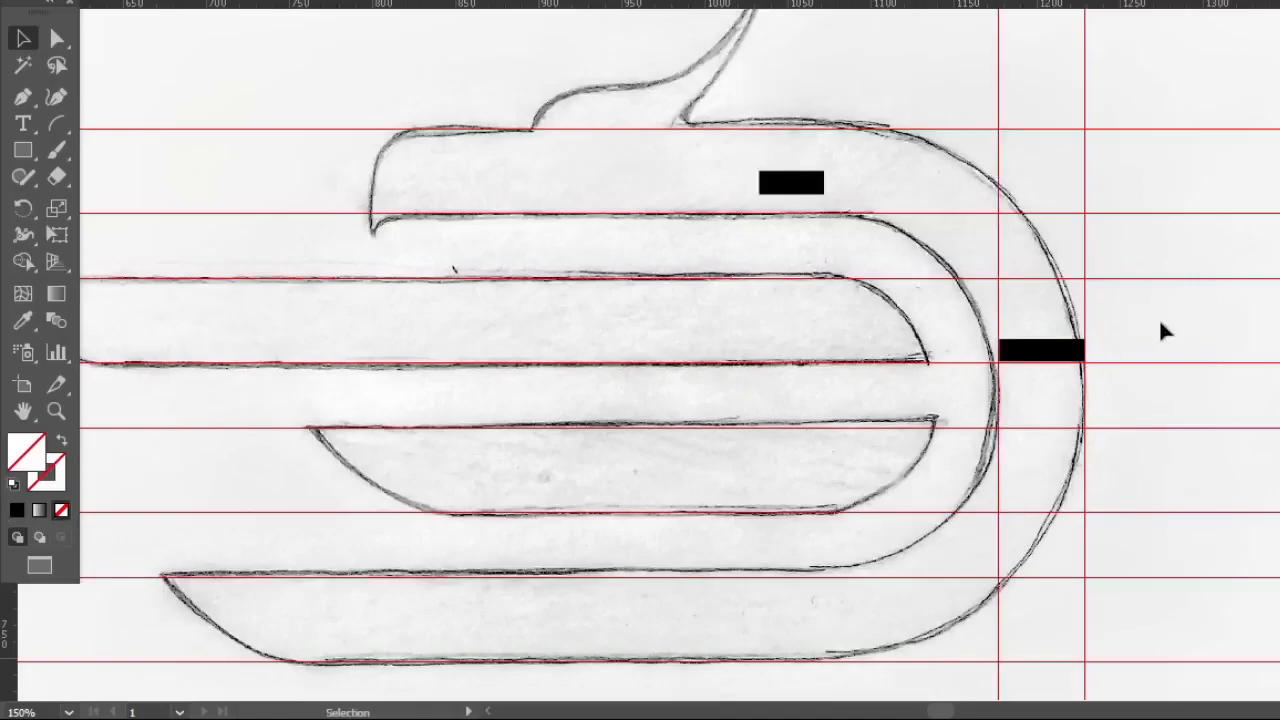
{"action": "left_click_drag", "start_coordinate": [792, 187], "coordinate": [970, 397]}
{"action": "left_click", "coordinate": [1021, 409]}
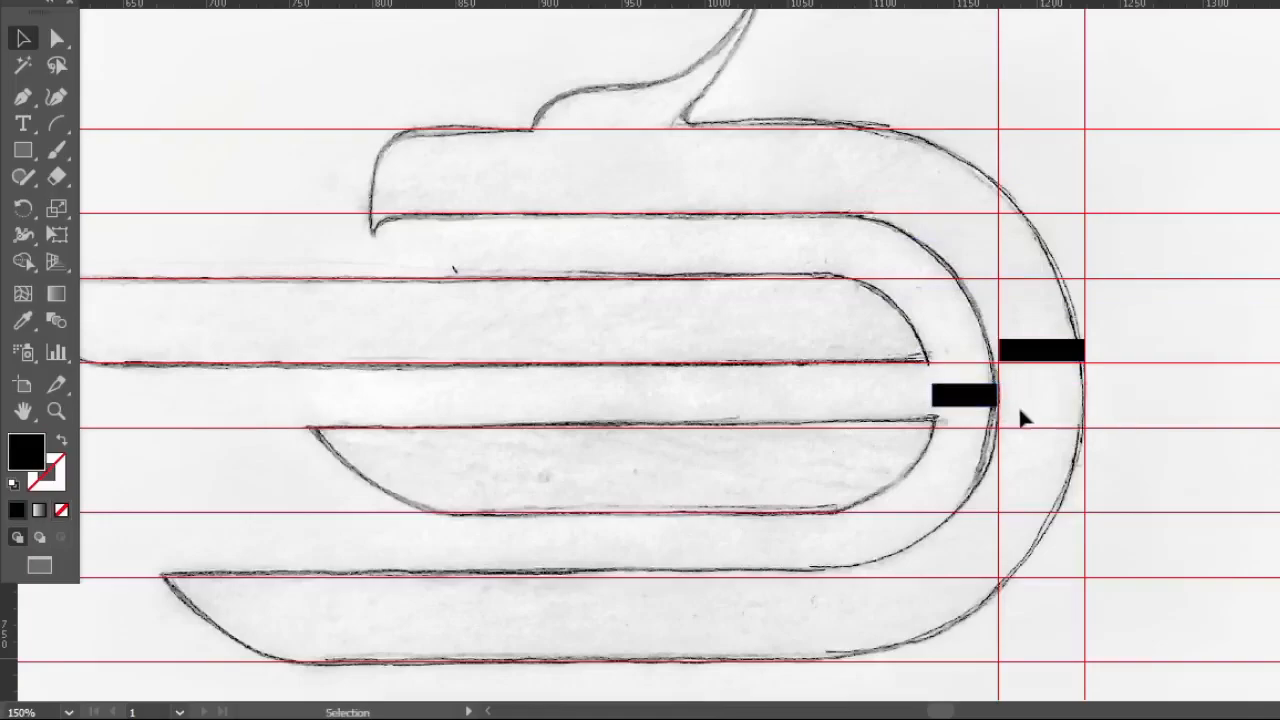
Align the shorter spacer exactly with the vertical guide at the inner edge of the curved band and place another vertical guide at its inner end.
{"action": "scroll", "coordinate": [1009, 398], "scroll_direction": "up", "scroll_amount": 4}
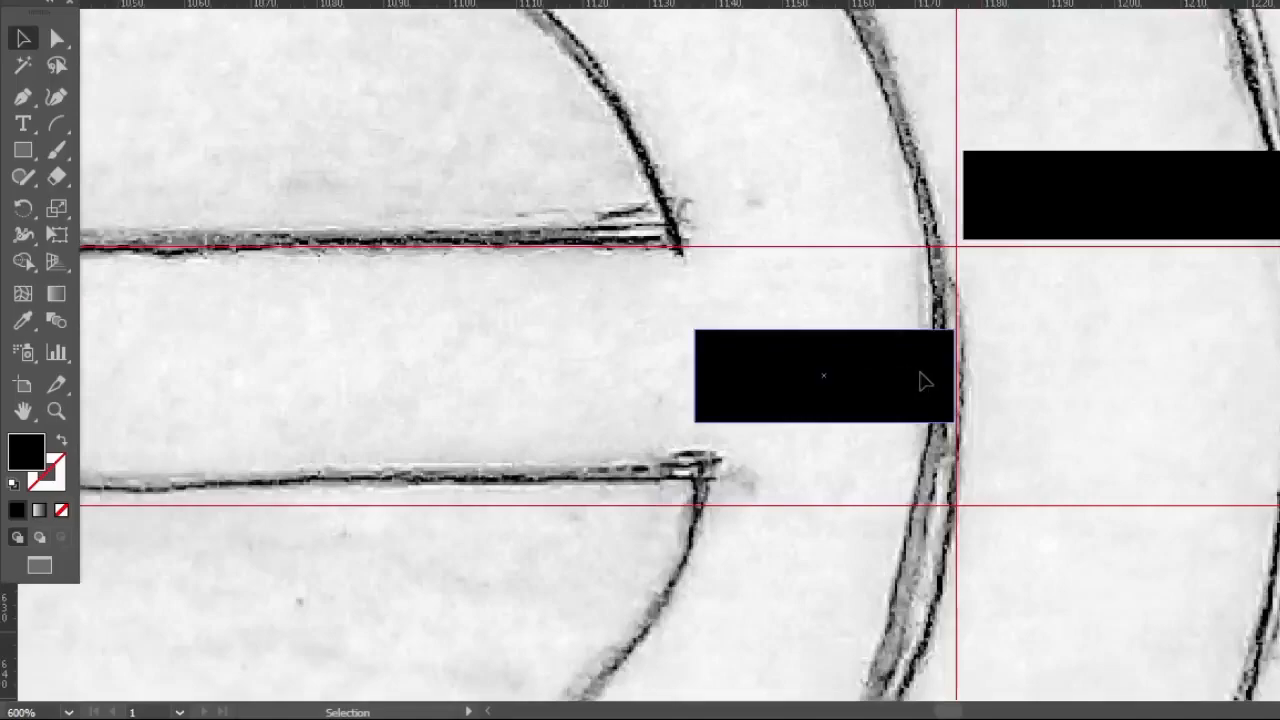
{"action": "left_click_drag", "start_coordinate": [927, 380], "coordinate": [955, 372]}
{"action": "left_click", "coordinate": [1022, 375]}
{"action": "scroll", "coordinate": [995, 392], "scroll_direction": "down", "scroll_amount": 1}
{"action": "scroll", "coordinate": [997, 405], "scroll_direction": "down", "scroll_amount": 1}
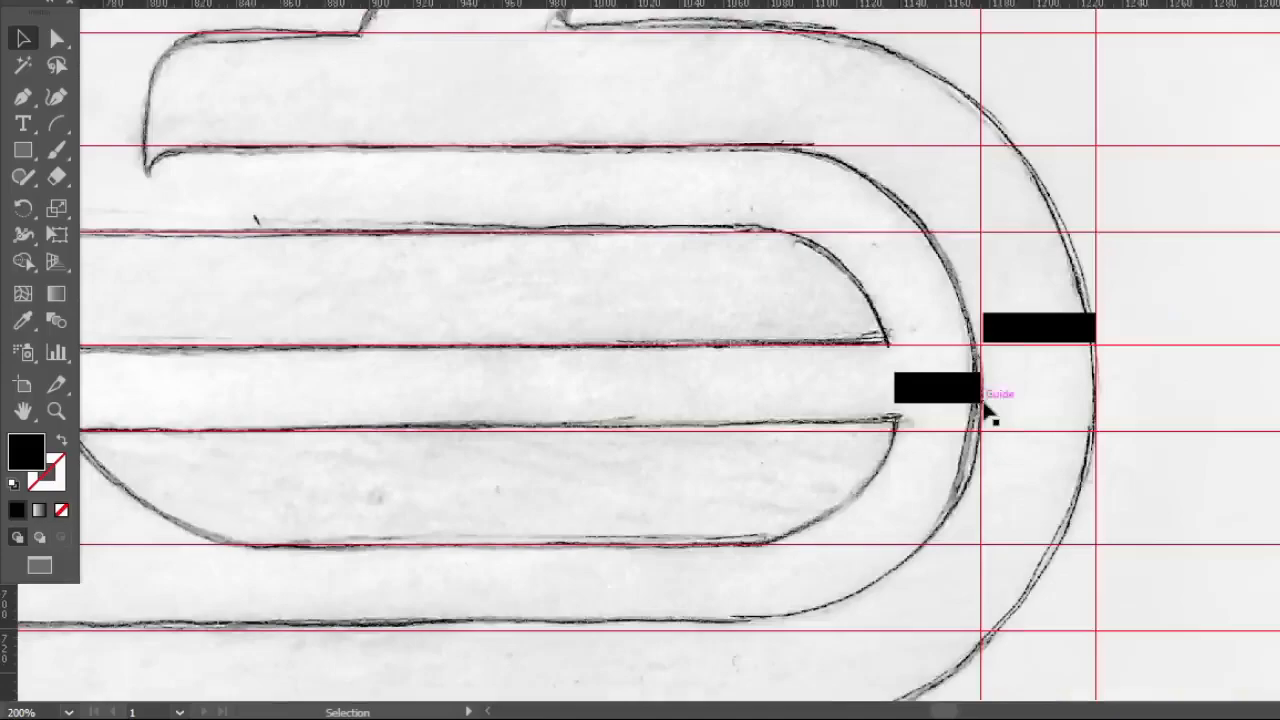
{"action": "scroll", "coordinate": [988, 410], "scroll_direction": "down", "scroll_amount": 1}
{"action": "left_click_drag", "start_coordinate": [6, 614], "coordinate": [939, 550]}
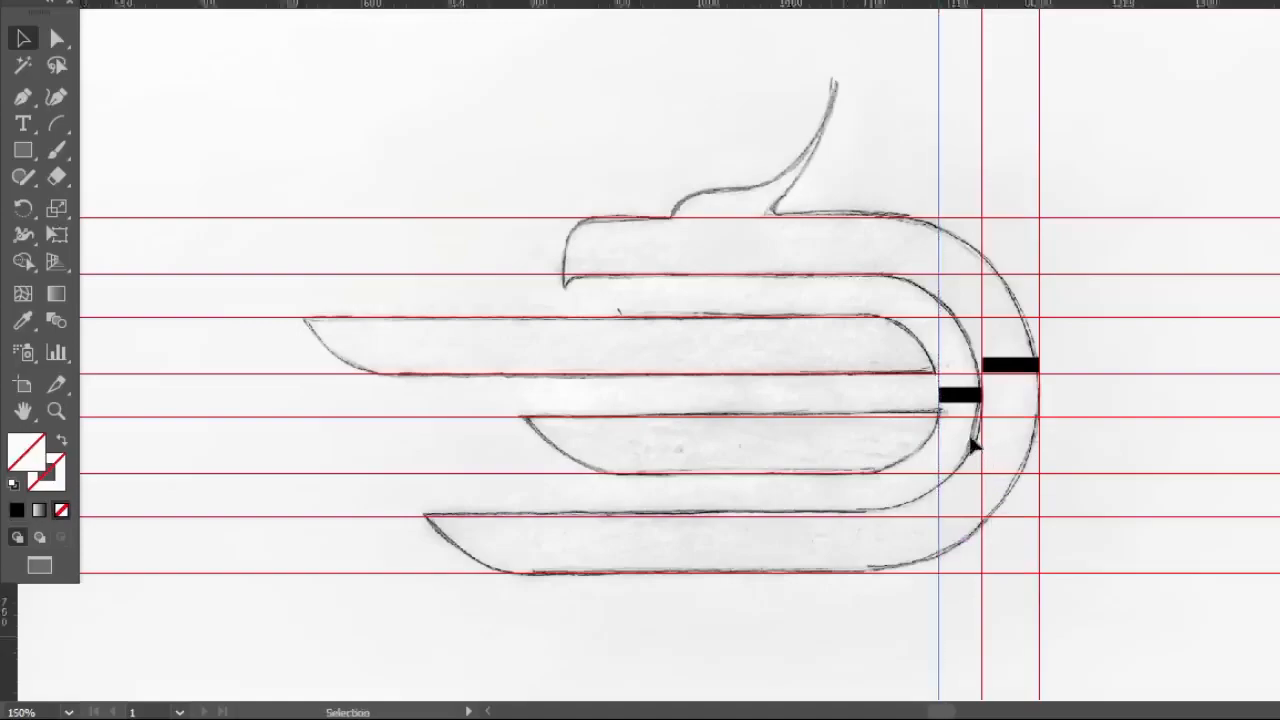
{"action": "scroll", "coordinate": [970, 443], "scroll_direction": "up", "scroll_amount": 2}
{"action": "scroll", "coordinate": [947, 438], "scroll_direction": "down", "scroll_amount": 1}
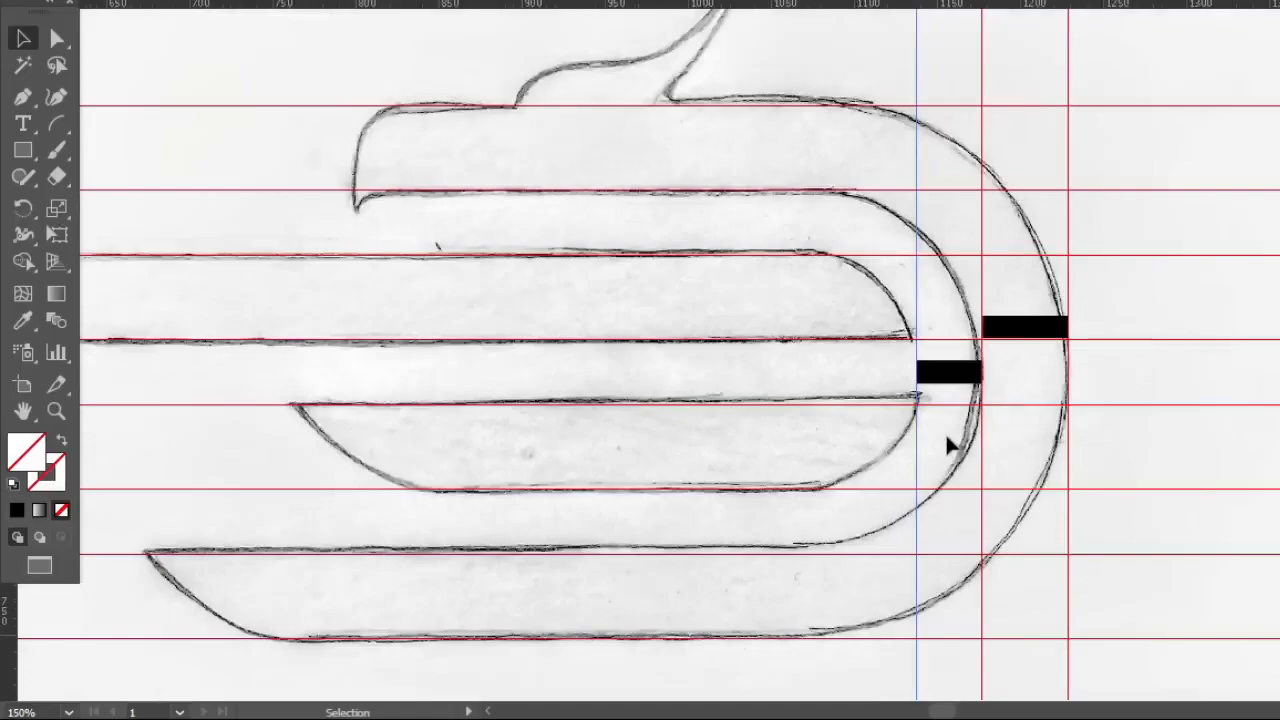
{"action": "scroll", "coordinate": [947, 438], "scroll_direction": "down", "scroll_amount": 1}
{"action": "scroll", "coordinate": [920, 418], "scroll_direction": "down", "scroll_amount": 1}
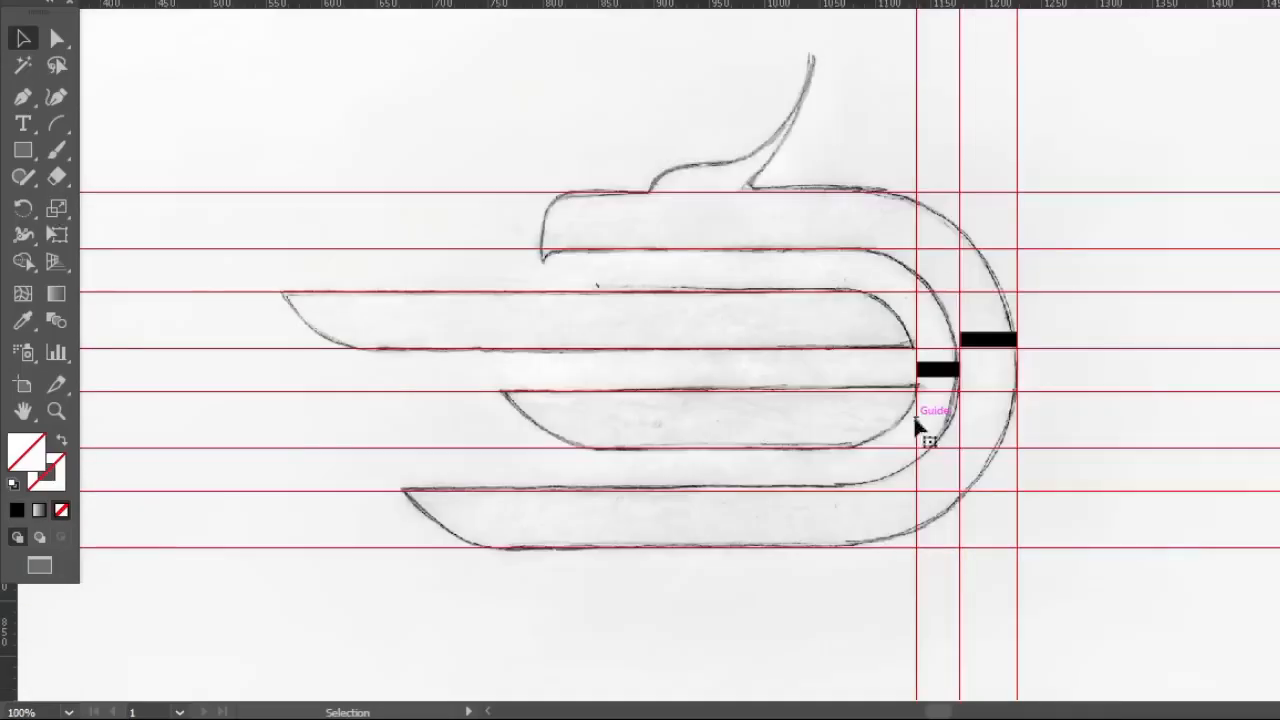
Place a vertical guide at the head's outer edge and another two long-spacer widths further out, measured with a copied spacer pair in the lowest feather.
{"action": "left_click_drag", "start_coordinate": [10, 603], "coordinate": [540, 272]}
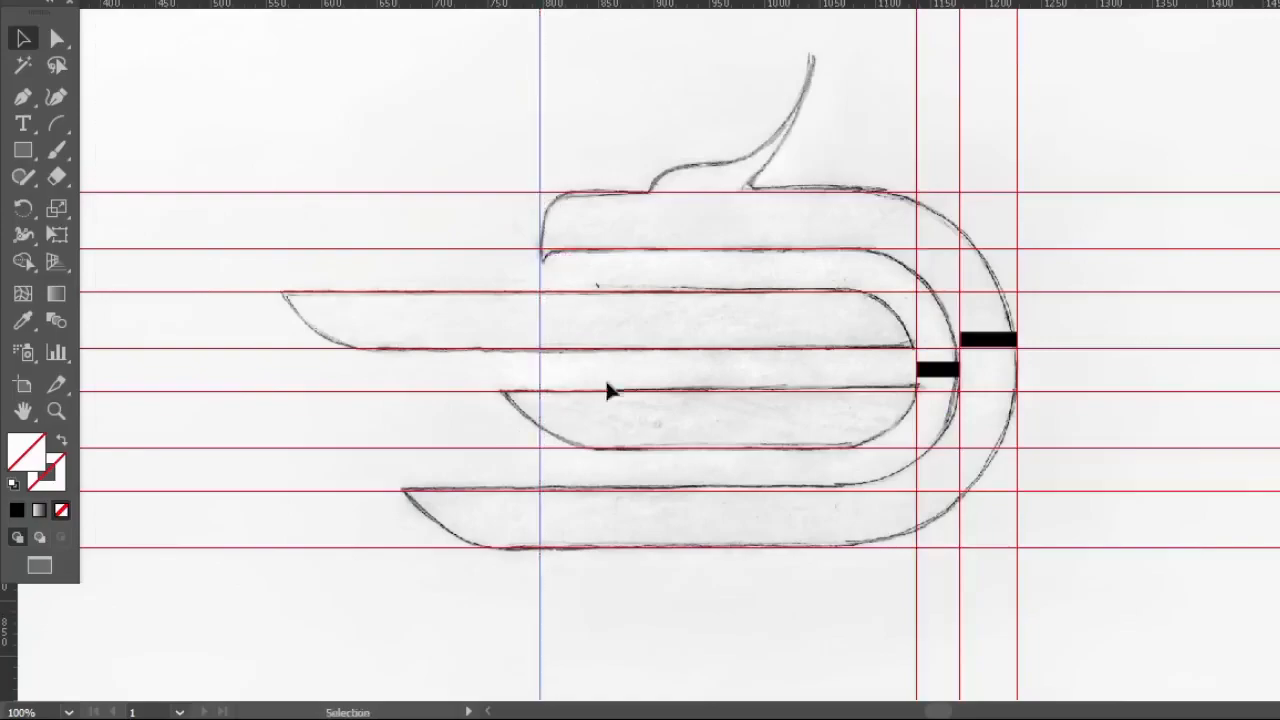
{"action": "left_click_drag", "start_coordinate": [991, 341], "coordinate": [423, 558]}
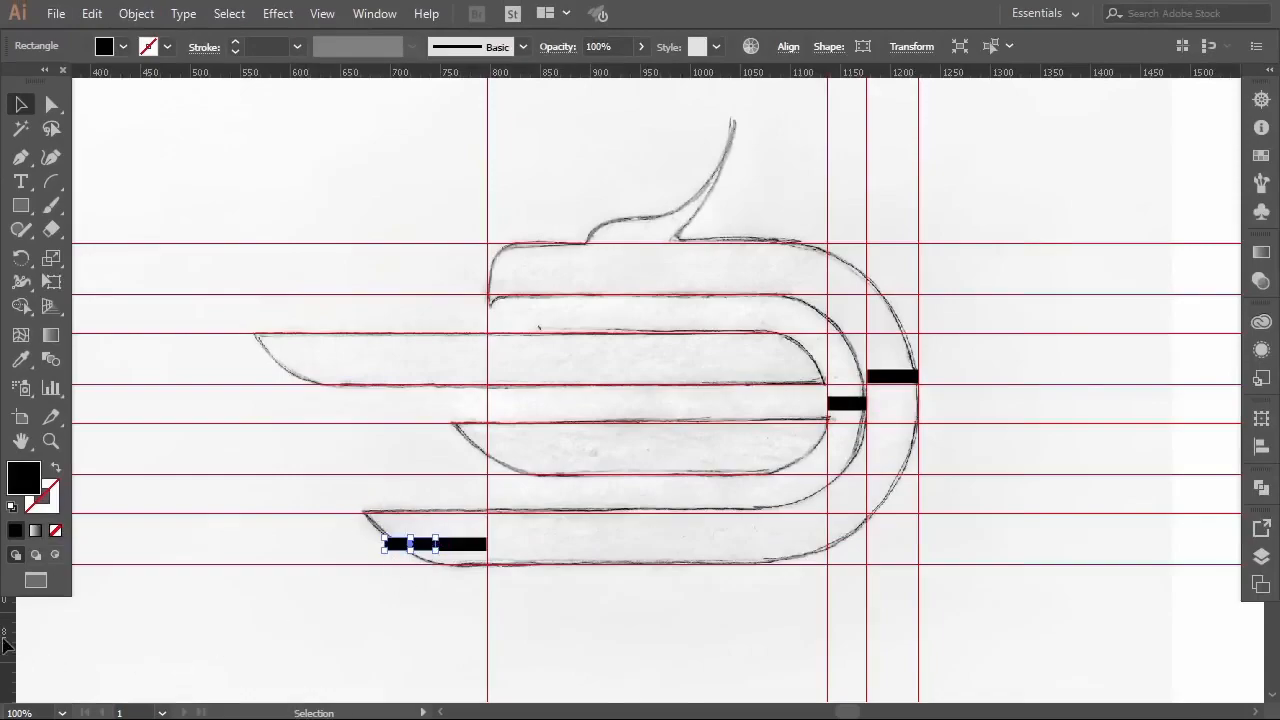
{"action": "left_click_drag", "start_coordinate": [3, 645], "coordinate": [385, 594]}
{"action": "left_click", "coordinate": [411, 582]}
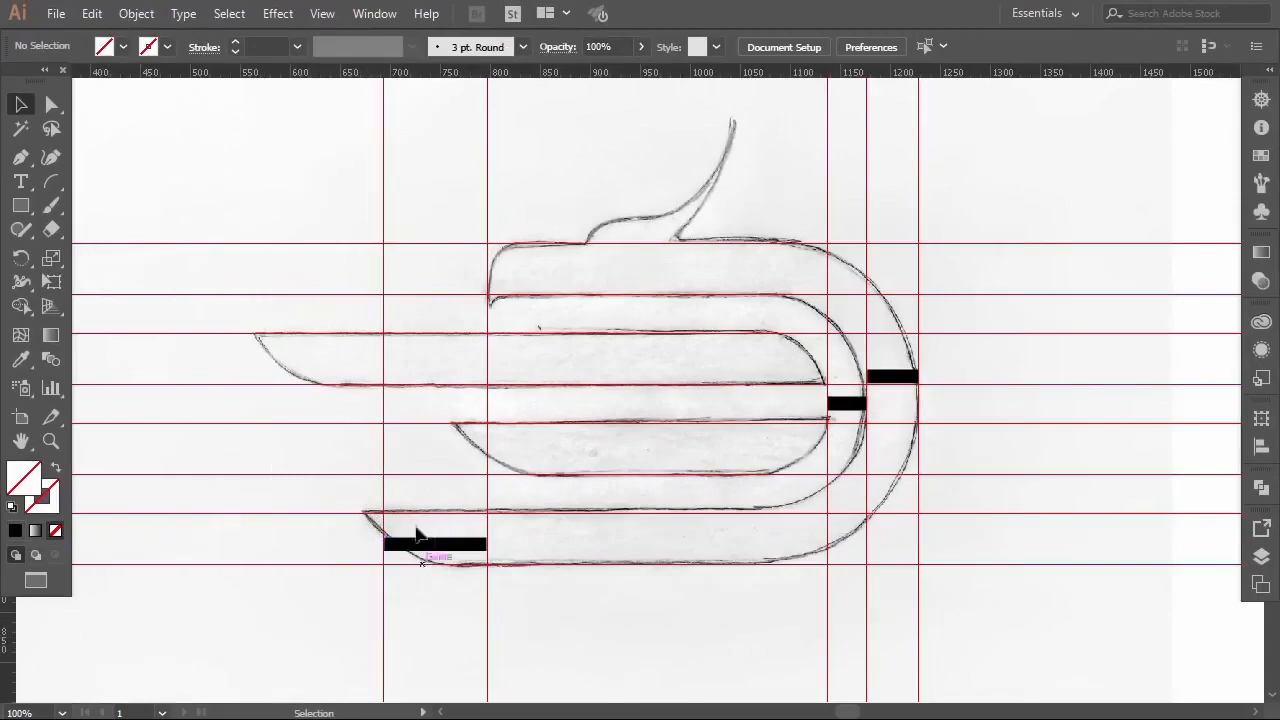
Copy the spacer pair into the longest feather, ending at the newest guide, and place a vertical guide at its outer end.
{"action": "mouse_move", "coordinate": [448, 545]}
{"action": "left_mouse_down"}
{"action": "mouse_move", "coordinate": [349, 406]}
{"action": "mouse_move", "coordinate": [355, 360]}
{"action": "left_mouse_up"}
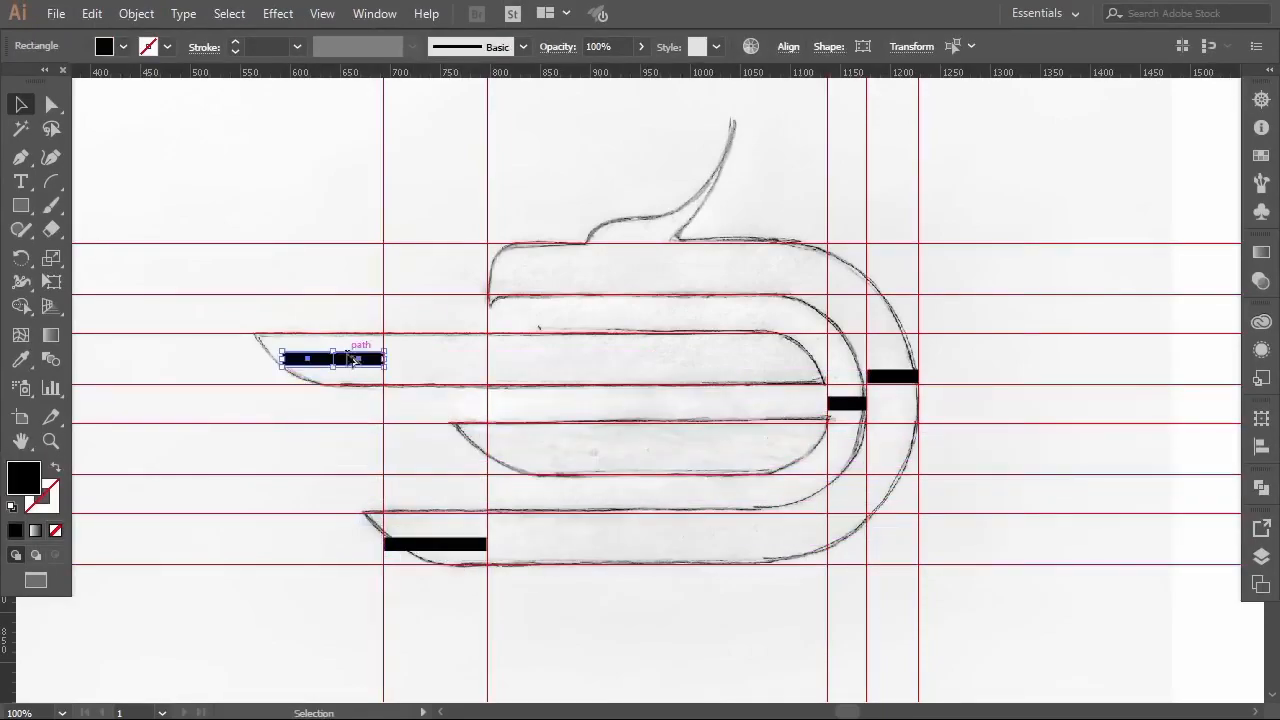
{"action": "left_click_drag", "start_coordinate": [8, 620], "coordinate": [282, 426]}
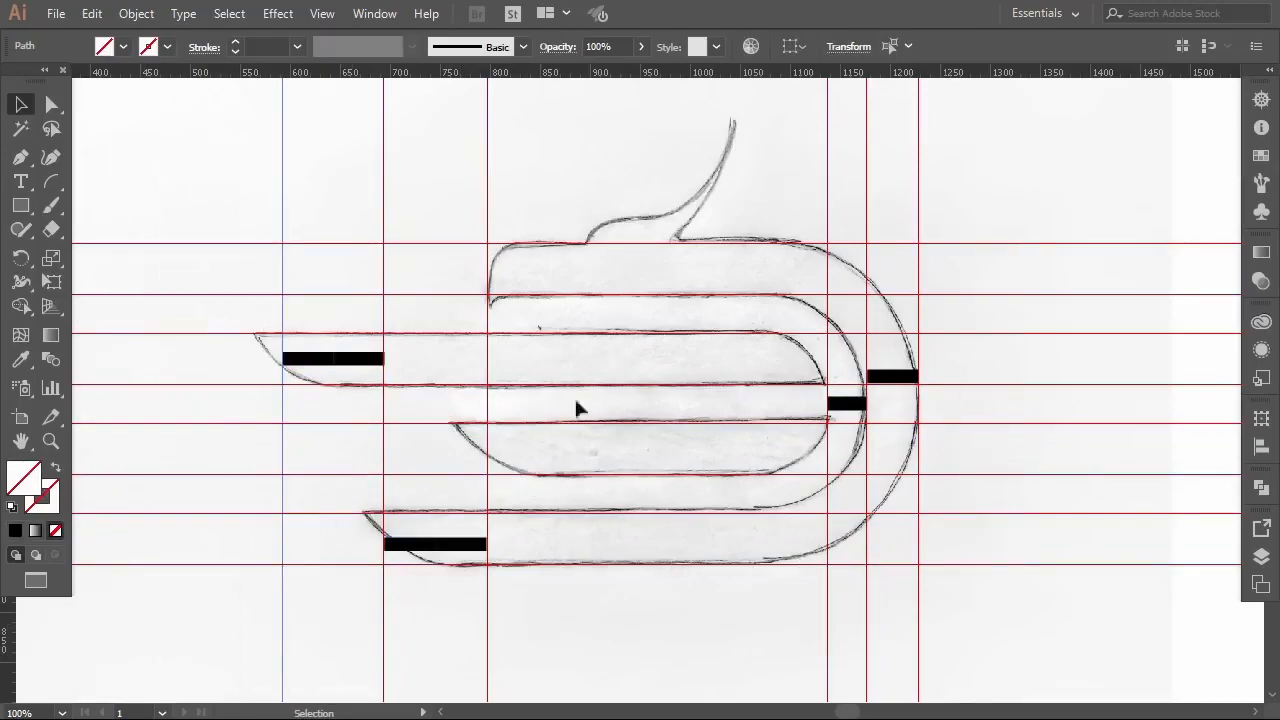
Delete all remaining spacer rectangles in the feathers and the curved bands, leaving only the guides over the sketch.
{"action": "left_click", "coordinate": [344, 366]}
{"action": "key", "text": "Delete"}
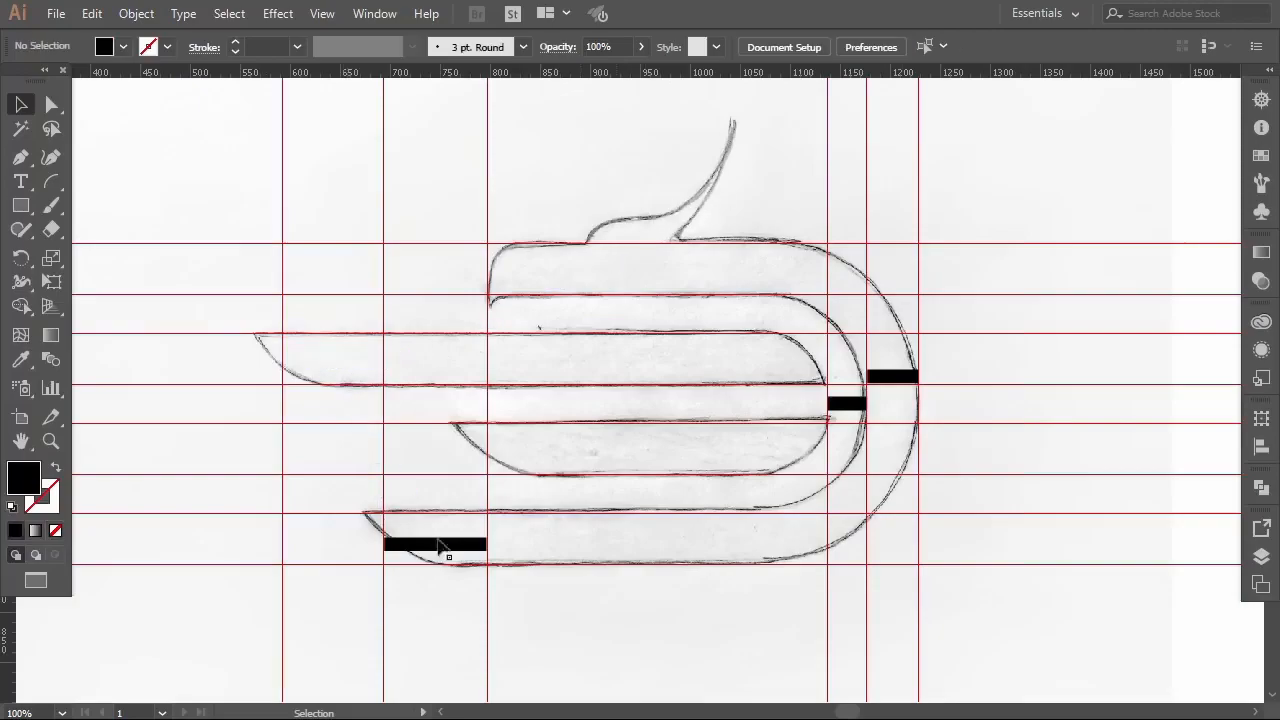
{"action": "left_click_drag", "start_coordinate": [417, 528], "coordinate": [450, 556]}
{"action": "key", "text": "Delete"}
{"action": "left_click", "coordinate": [846, 403]}
{"action": "key", "text": "Delete"}
{"action": "left_click", "coordinate": [903, 377]}
{"action": "key", "text": "Delete"}
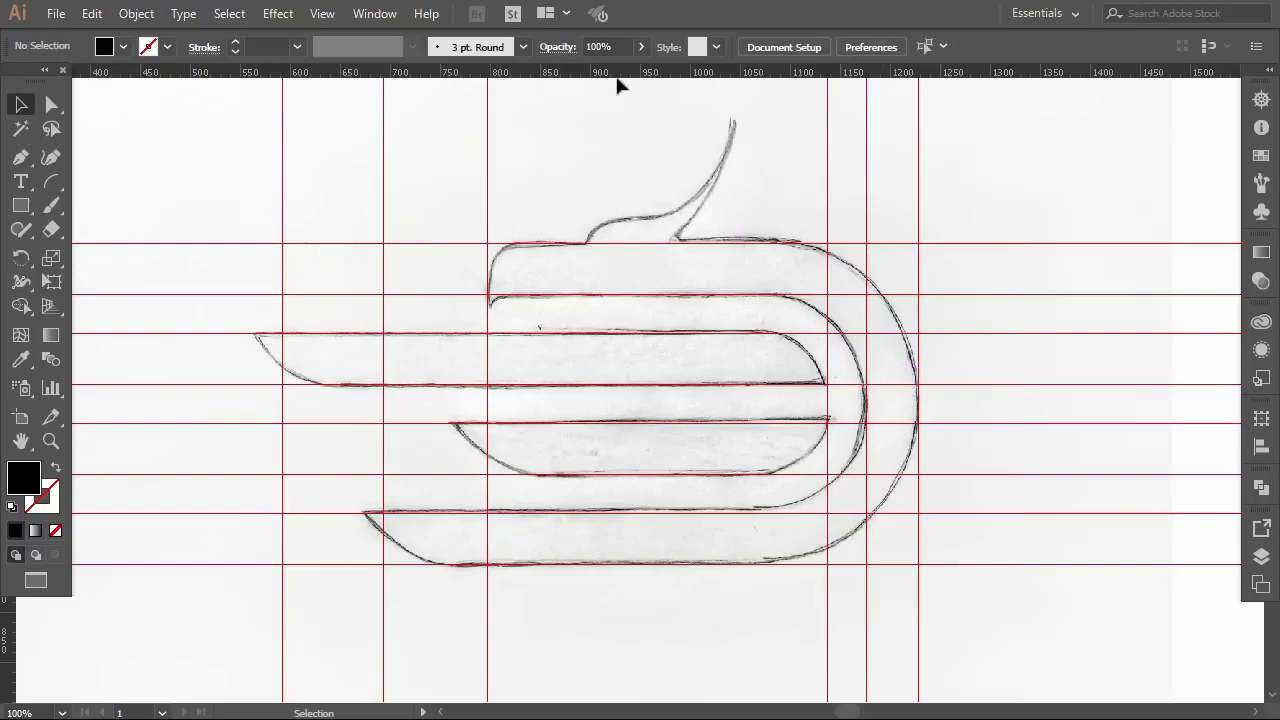
Place a horizontal guide at the flat top of the small crest curve above the head, and lock the guides.
{"action": "left_click_drag", "start_coordinate": [618, 78], "coordinate": [651, 223]}
{"action": "left_click", "coordinate": [615, 195]}
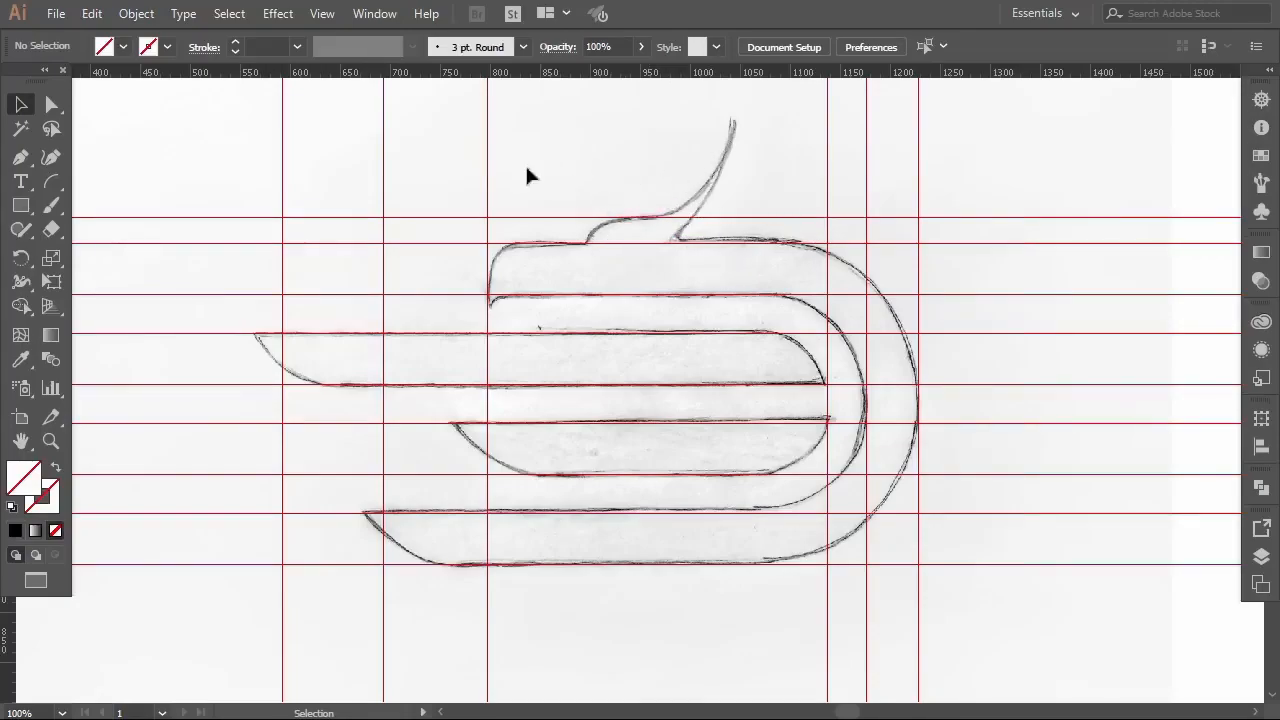
{"action": "right_click", "coordinate": [1030, 121]}
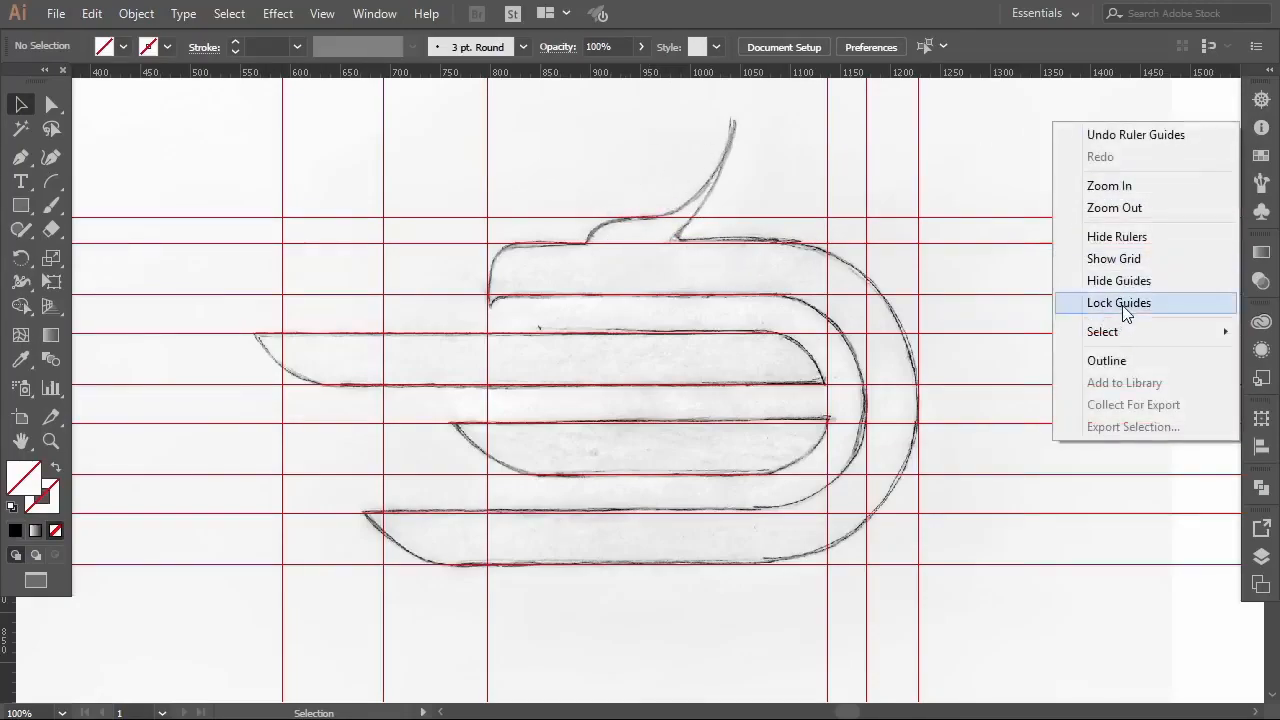
{"action": "left_click", "coordinate": [1123, 312]}
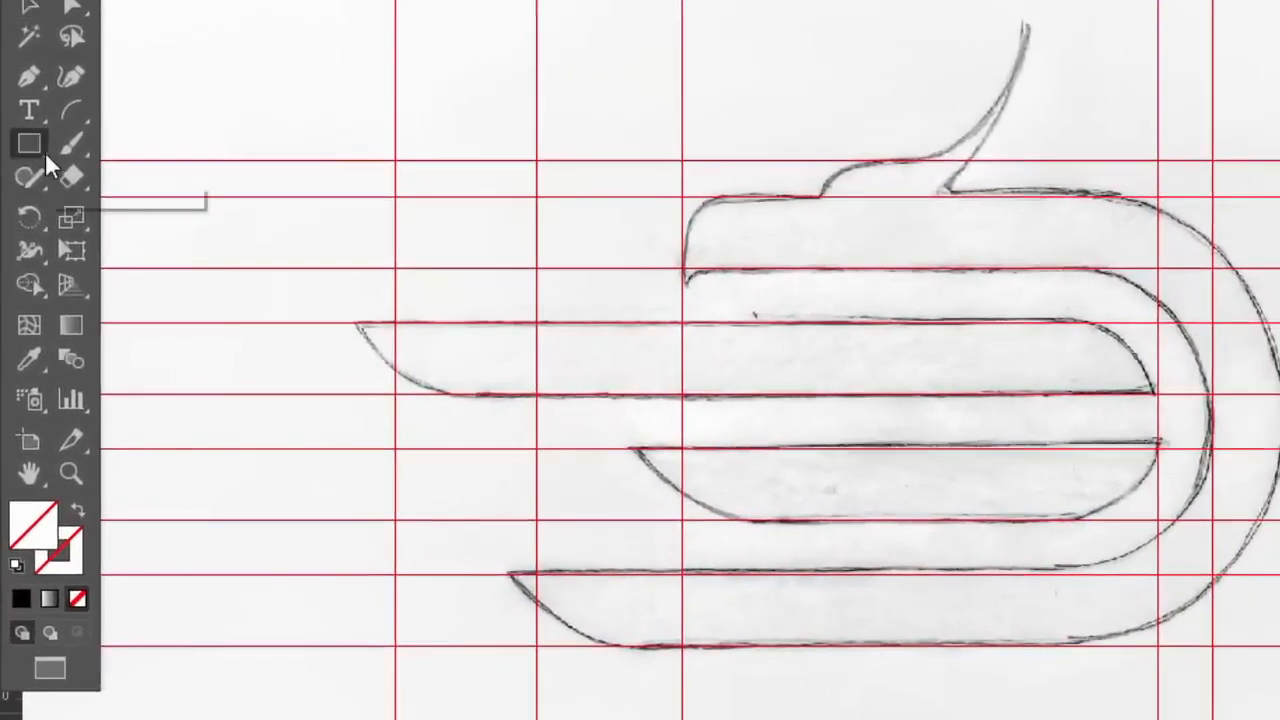
Draw a black rectangle without stroke over the top band, from the head's vertical guide to the guide at the inner feathers' rounded ends.
{"action": "left_click", "coordinate": [45, 152]}
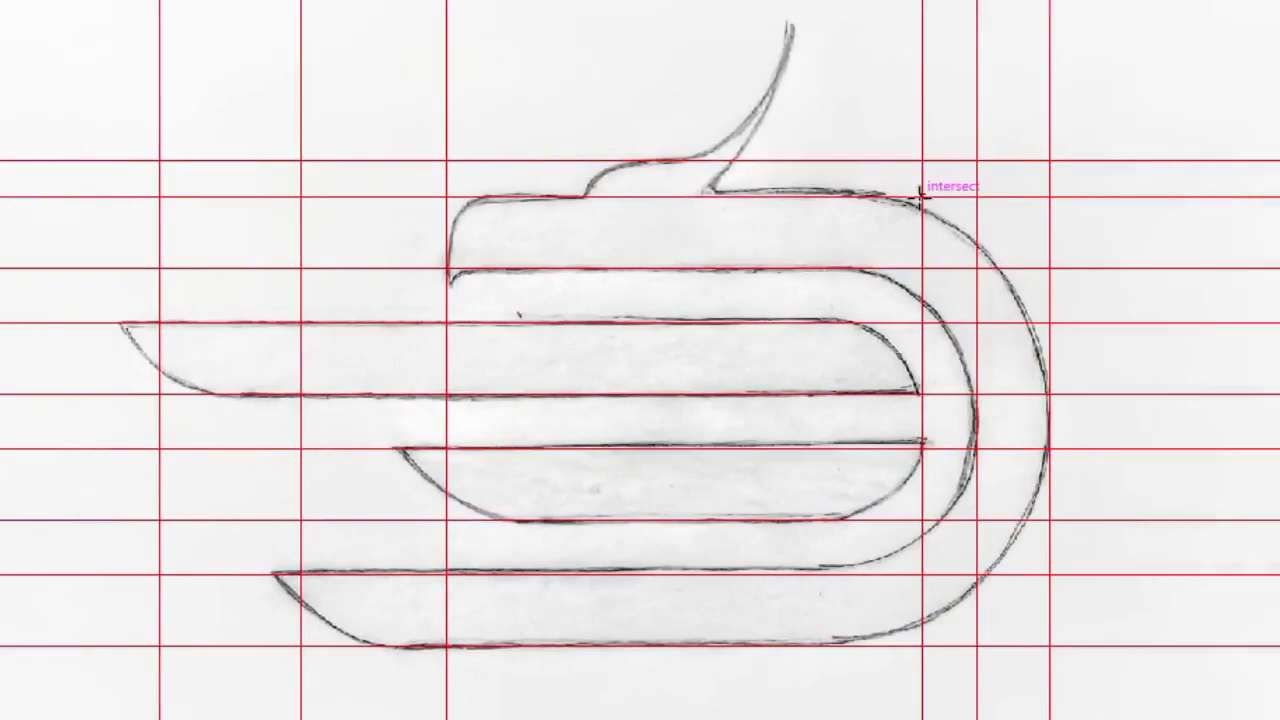
{"action": "mouse_move", "coordinate": [920, 193]}
{"action": "left_mouse_down"}
{"action": "mouse_move", "coordinate": [843, 251]}
{"action": "mouse_move", "coordinate": [757, 266]}
{"action": "mouse_move", "coordinate": [447, 268]}
{"action": "left_mouse_up"}
{"action": "key", "text": "comma"}
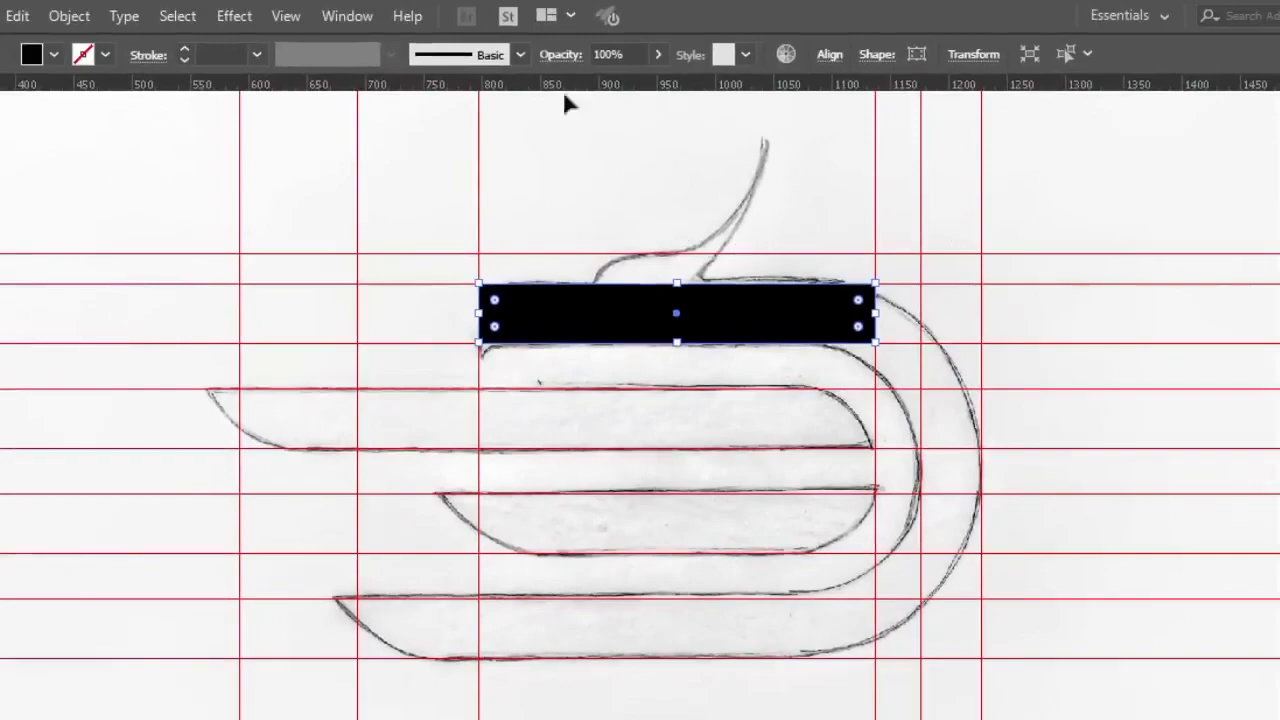
Set the top band rectangle's opacity to 44% and deselect it.
{"action": "left_click", "coordinate": [658, 58]}
{"action": "left_click_drag", "start_coordinate": [651, 82], "coordinate": [610, 90]}
{"action": "left_click", "coordinate": [575, 172]}
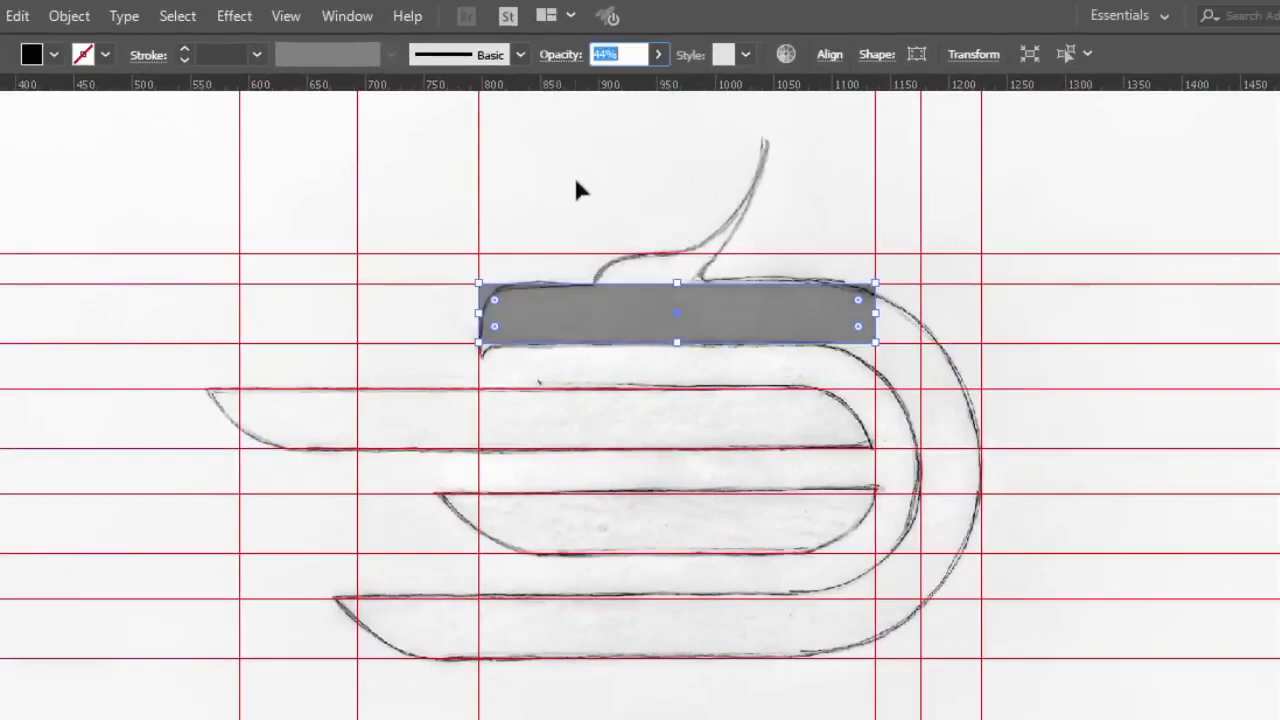
{"action": "left_click", "coordinate": [575, 173]}
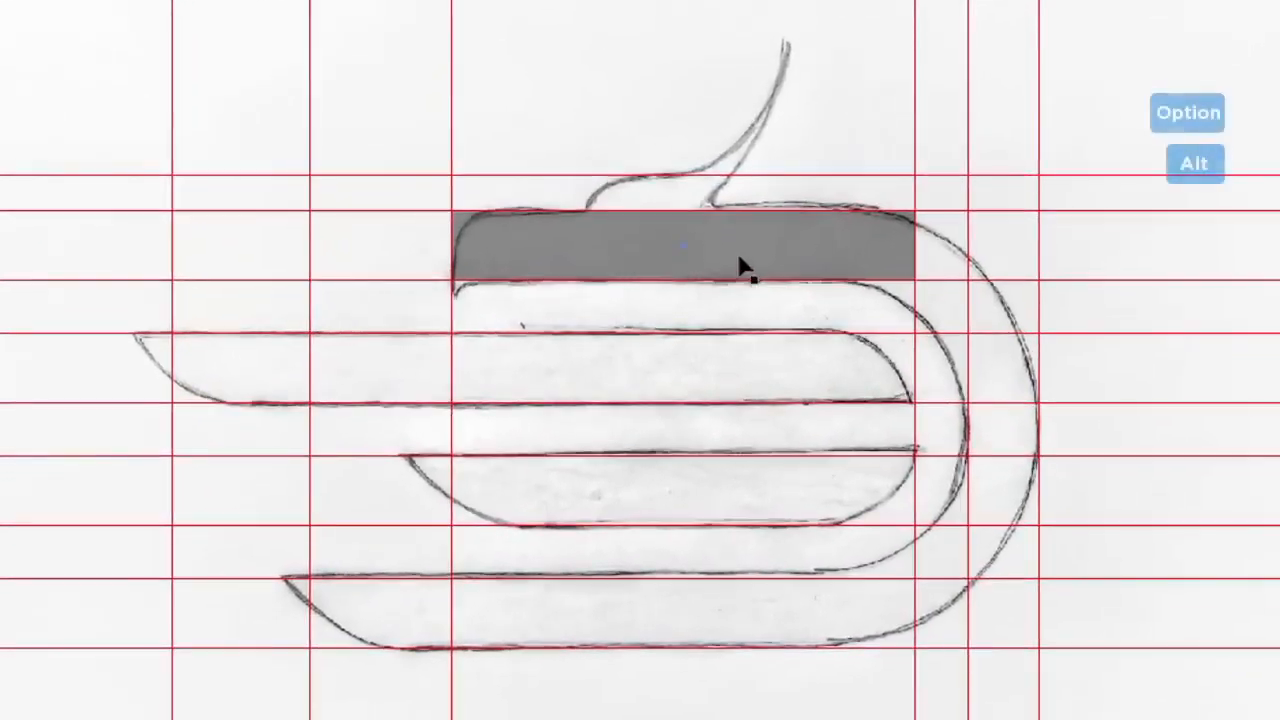
Copy the rectangle into the three lower bands, extending the second band's copy to the outermost vertical guide and the lowest one to the adjacent guide.
{"action": "left_click_drag", "start_coordinate": [735, 258], "coordinate": [752, 372]}
{"action": "left_click_drag", "start_coordinate": [455, 368], "coordinate": [172, 372]}
{"action": "left_click_drag", "start_coordinate": [652, 268], "coordinate": [639, 616]}
{"action": "left_click", "coordinate": [557, 545]}
{"action": "left_click_drag", "start_coordinate": [447, 612], "coordinate": [310, 612]}
{"action": "left_click", "coordinate": [389, 680]}
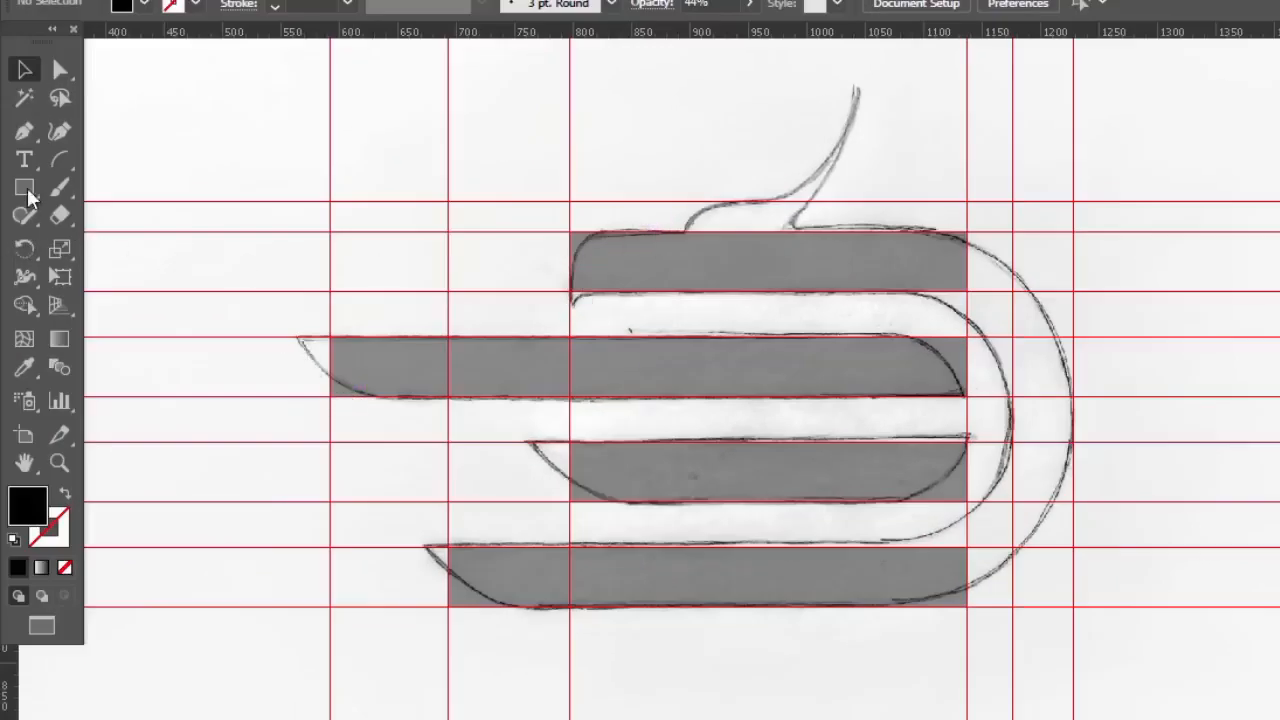
Draw a circle about 72 px wide in the top rectangle's upper head corner and swap its fill and stroke so it is outlined only.
{"action": "left_click_drag", "start_coordinate": [24, 188], "coordinate": [88, 242]}
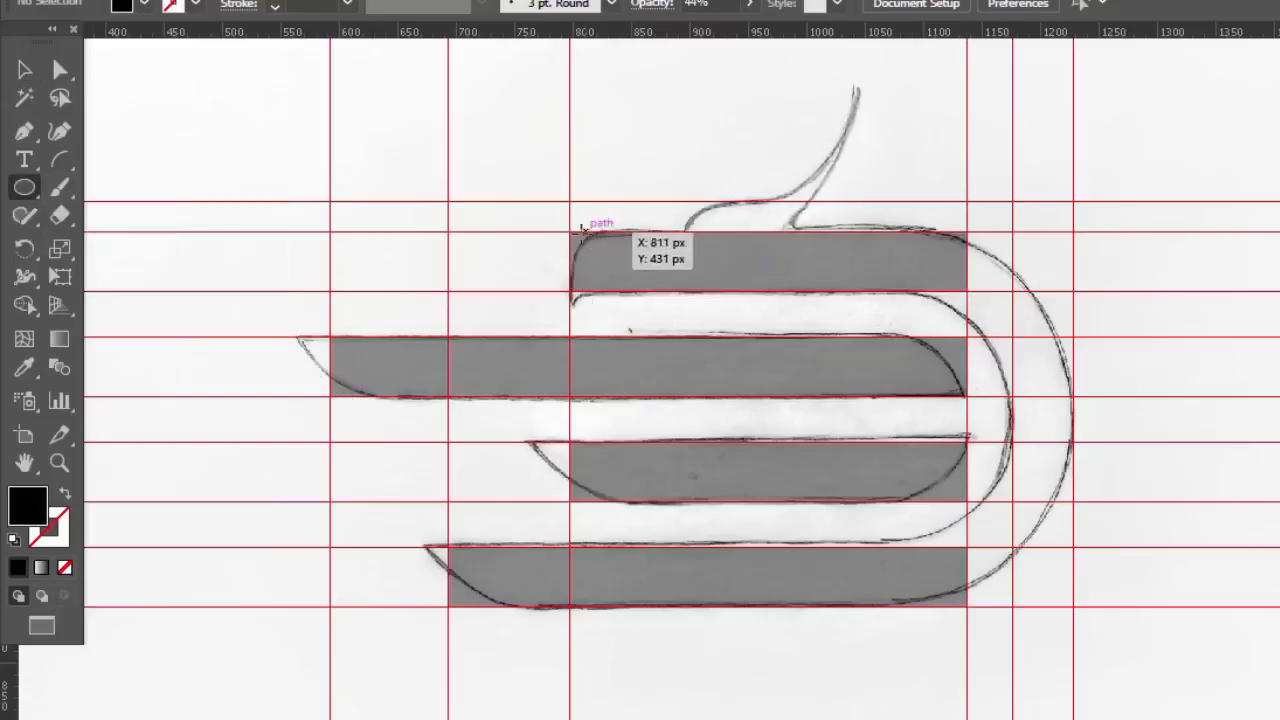
{"action": "left_click_drag", "start_coordinate": [583, 235], "coordinate": [655, 290]}
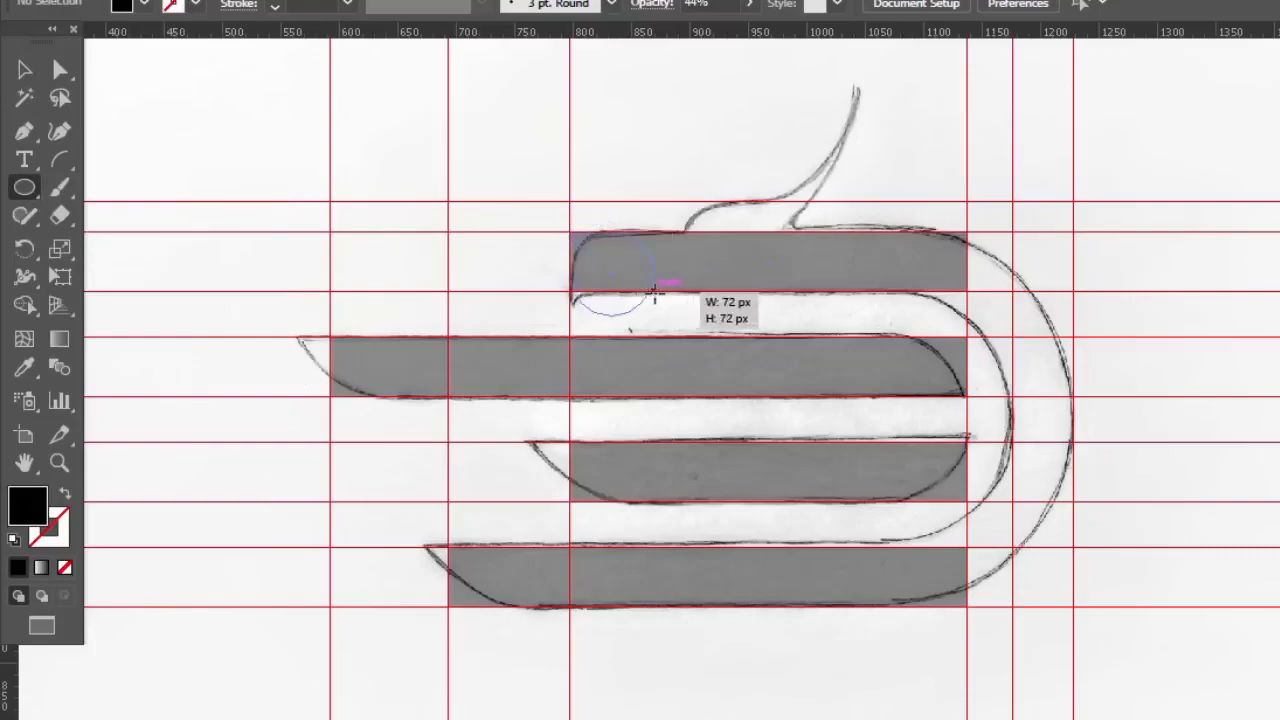
{"action": "left_click_drag", "start_coordinate": [562, 284], "coordinate": [560, 300]}
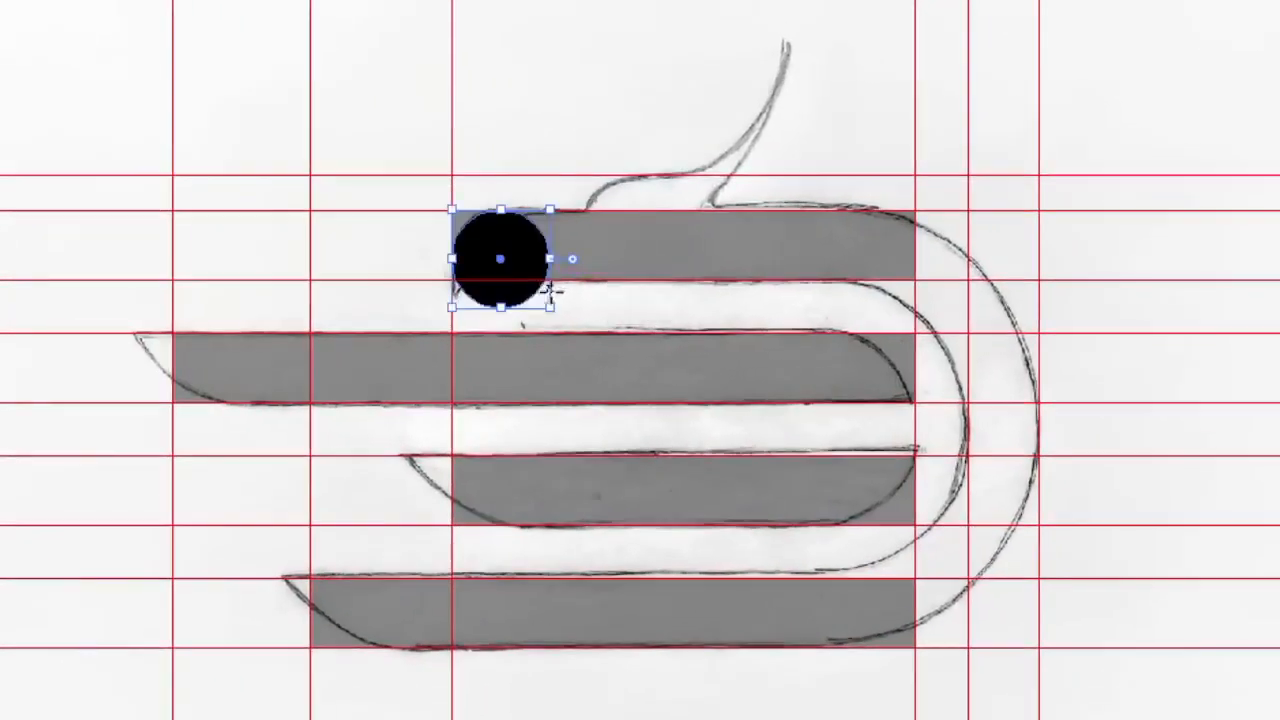
{"action": "key", "text": "shift+x"}
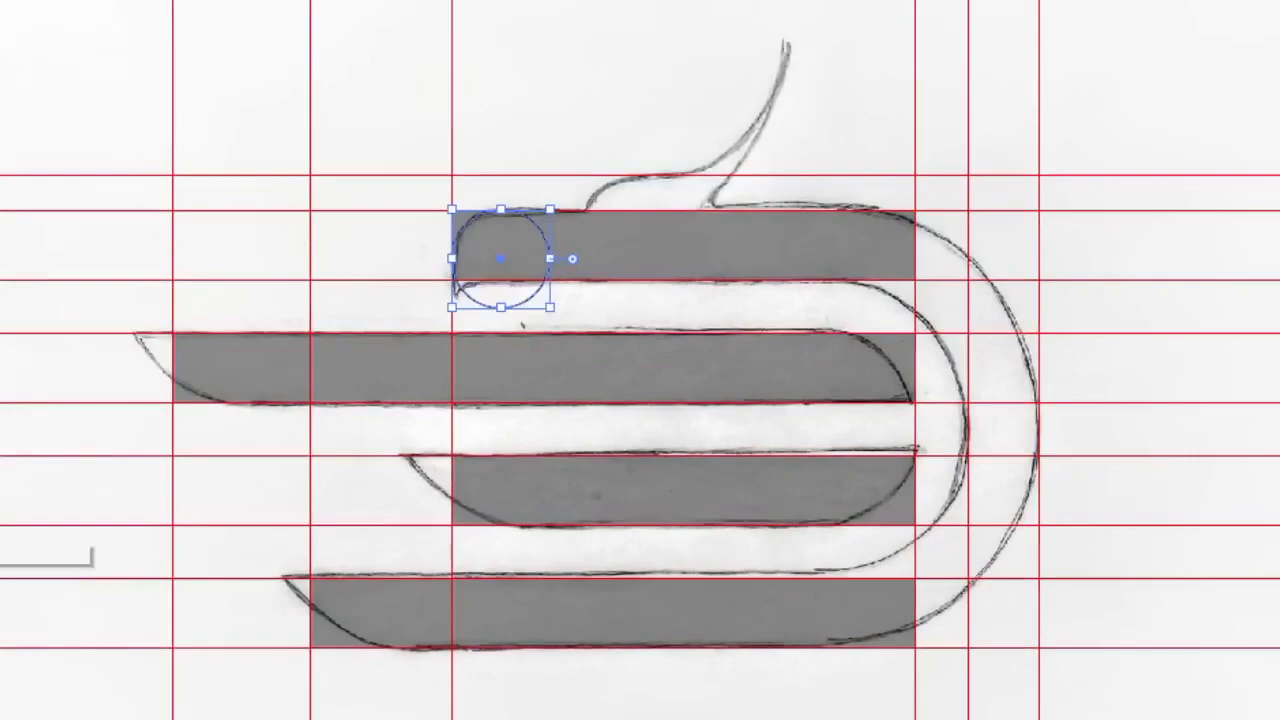
{"action": "left_click", "coordinate": [174, 103]}
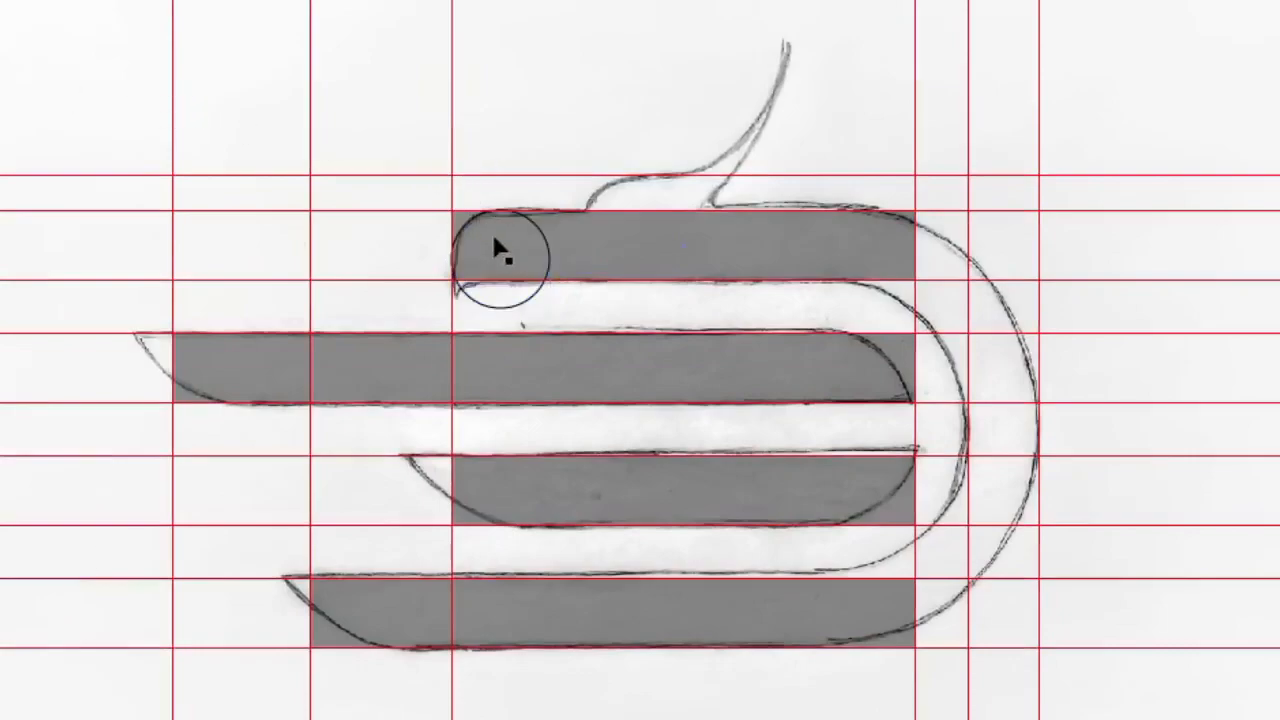
Remove the top rectangle's corner area outside the circle with the Shape Builder tool, and delete the leftover circle.
{"action": "scroll", "coordinate": [501, 242], "scroll_direction": "up", "scroll_amount": 2}
{"action": "left_click", "coordinate": [571, 206]}
{"action": "left_click", "coordinate": [670, 224], "text": "shift"}
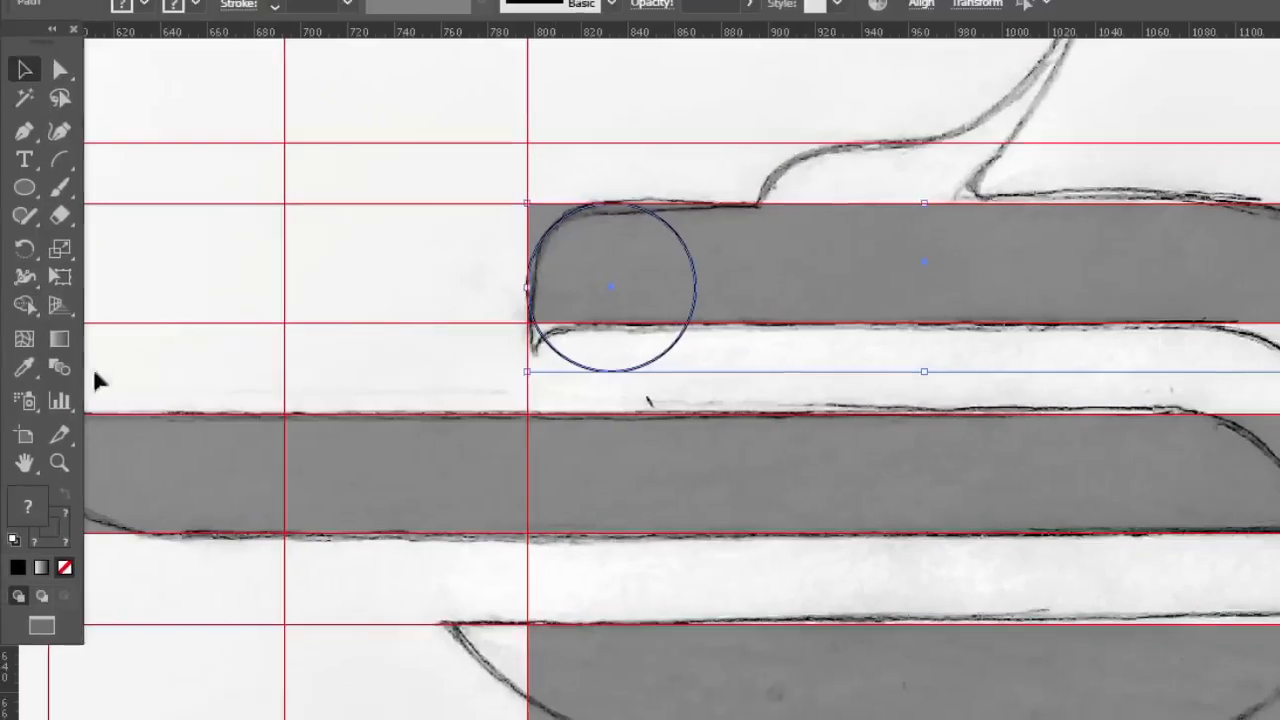
{"action": "left_click", "coordinate": [28, 304]}
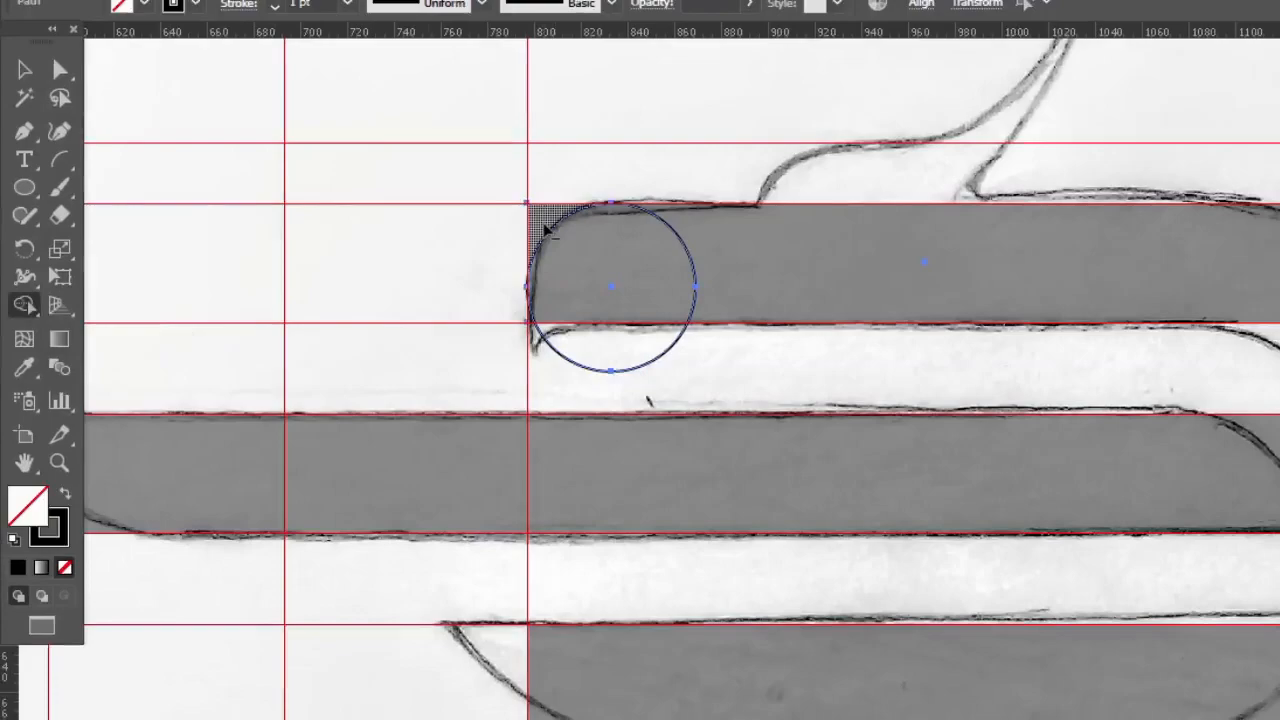
{"action": "left_click", "coordinate": [544, 223], "text": "alt"}
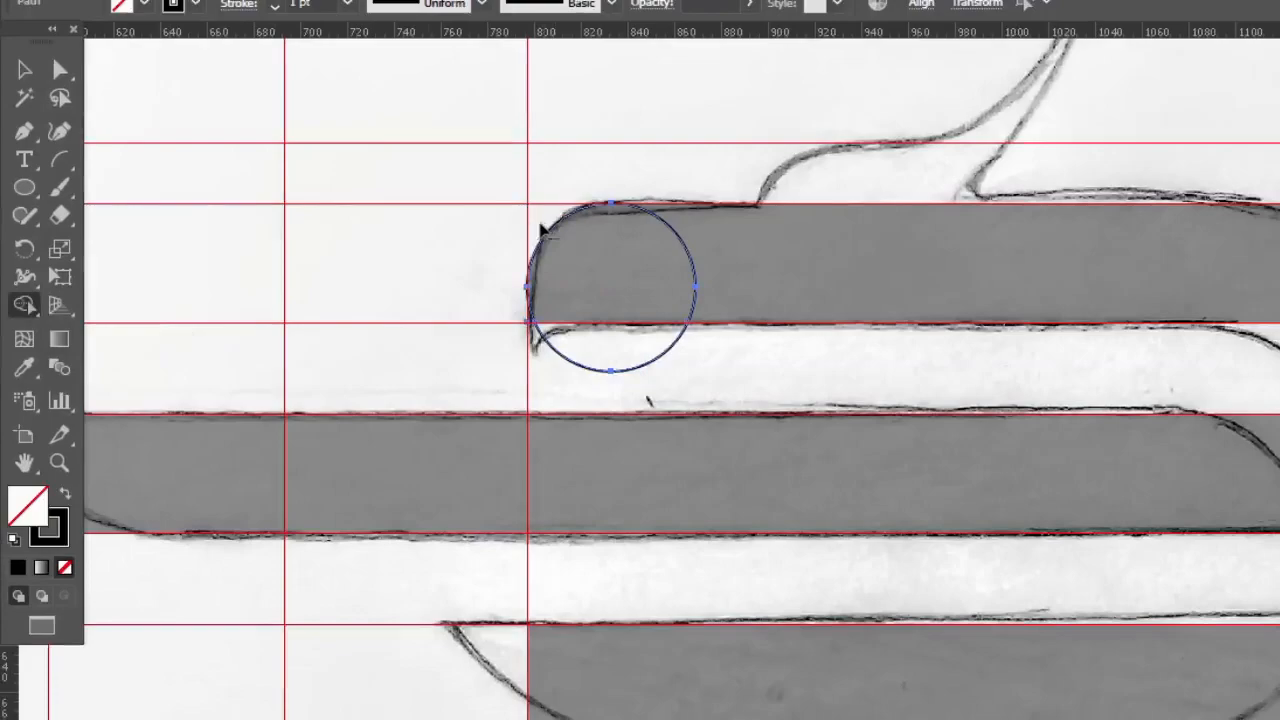
{"action": "left_click", "coordinate": [24, 71]}
{"action": "left_click", "coordinate": [122, 91]}
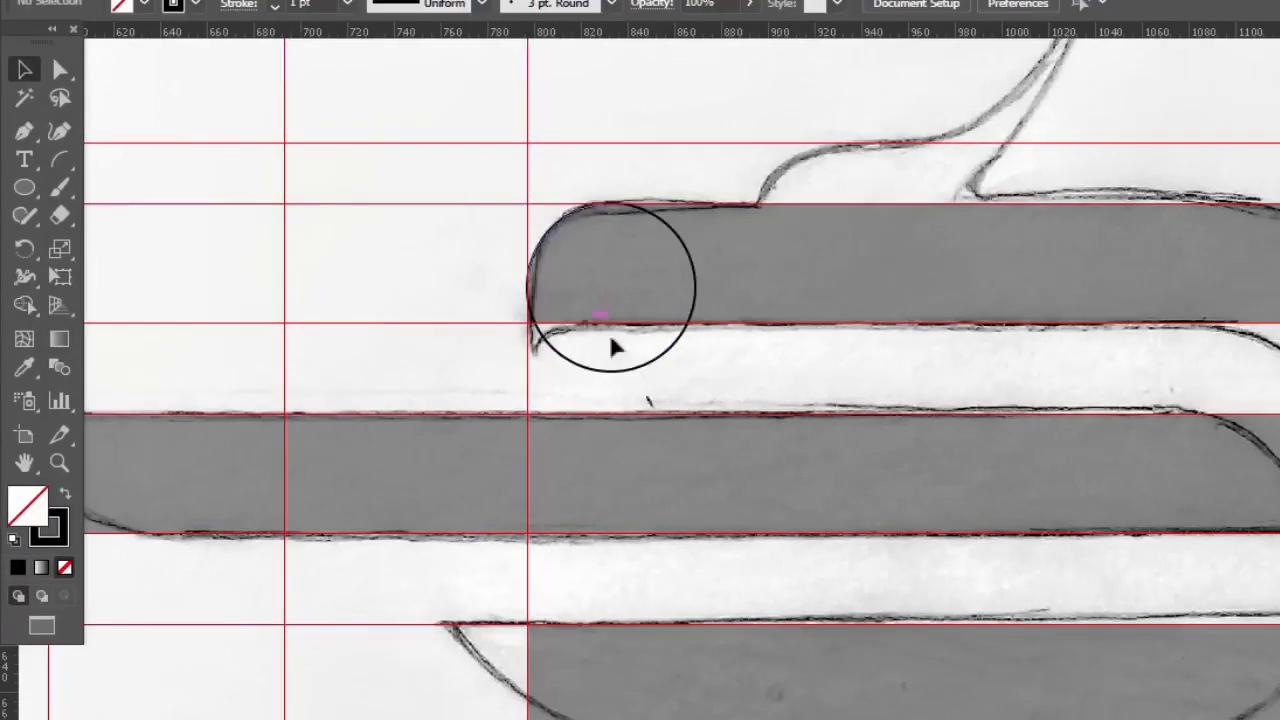
{"action": "left_click", "coordinate": [659, 356]}
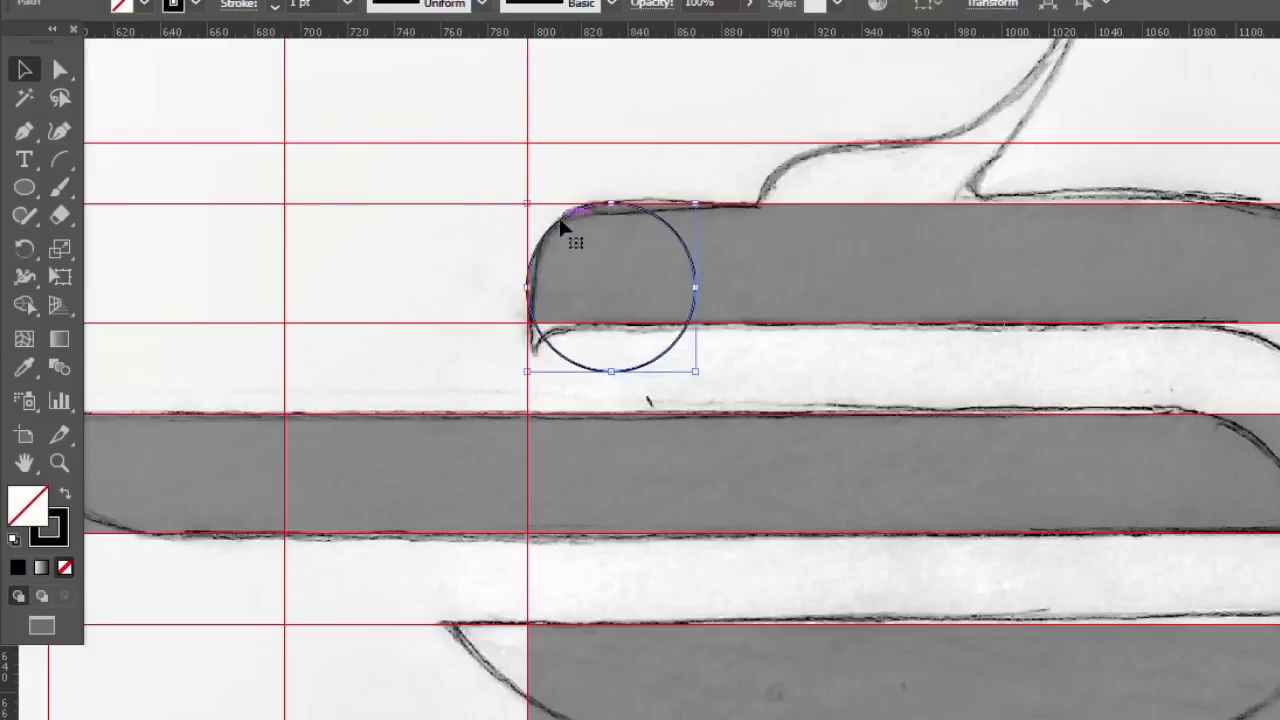
{"action": "key", "text": "Delete"}
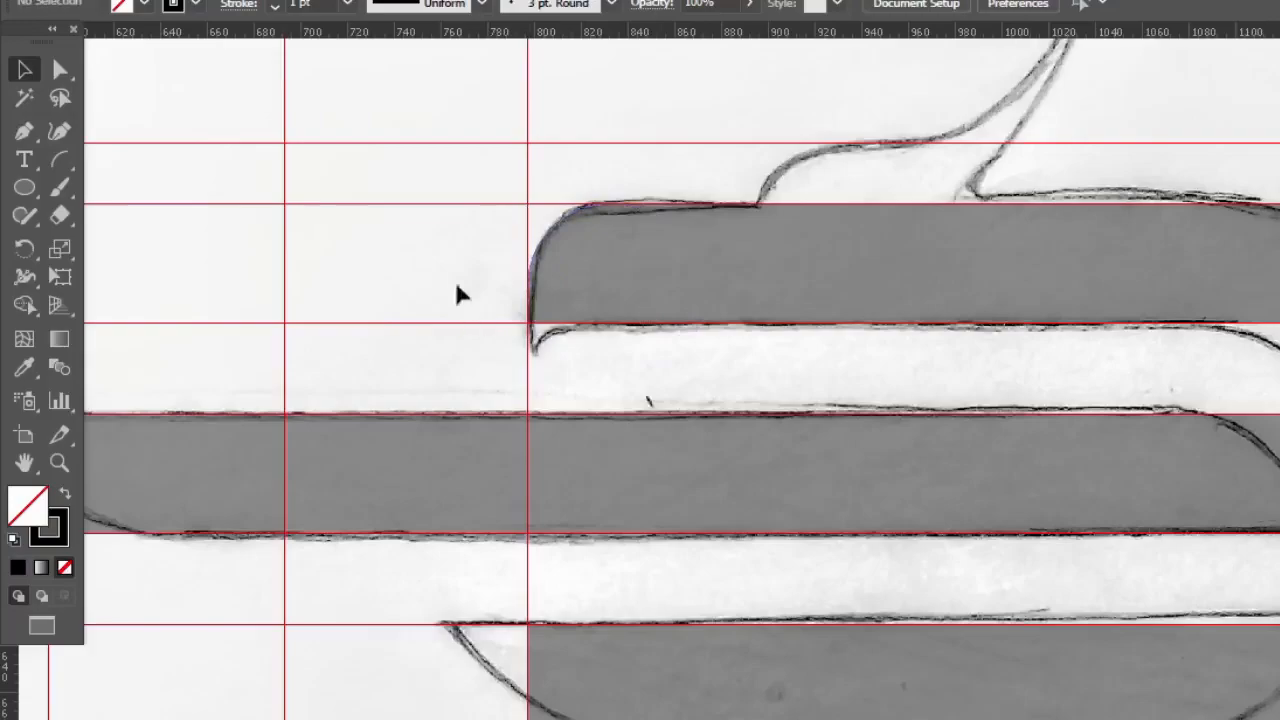
Draw an outlined circle under the head's beak tip, touching the head's vertical guide and filling the gap between the top two bands.
{"action": "left_click", "coordinate": [24, 187]}
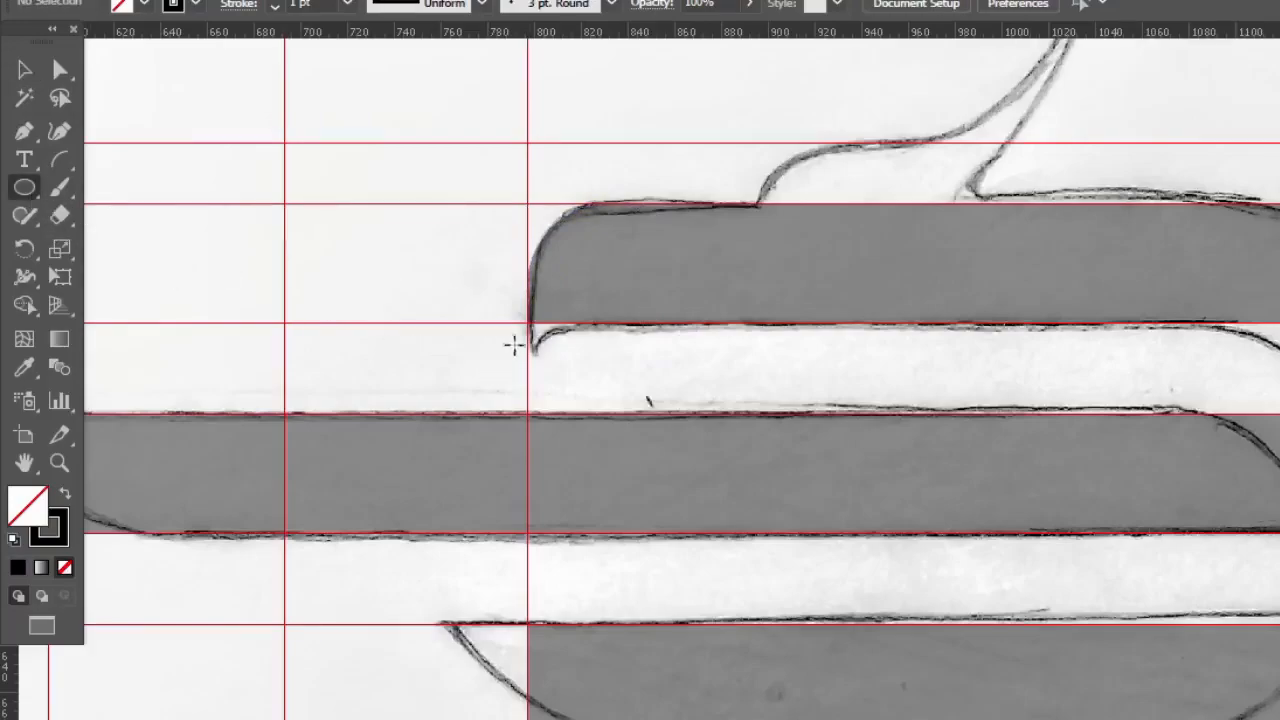
{"action": "left_click_drag", "start_coordinate": [527, 324], "coordinate": [563, 376]}
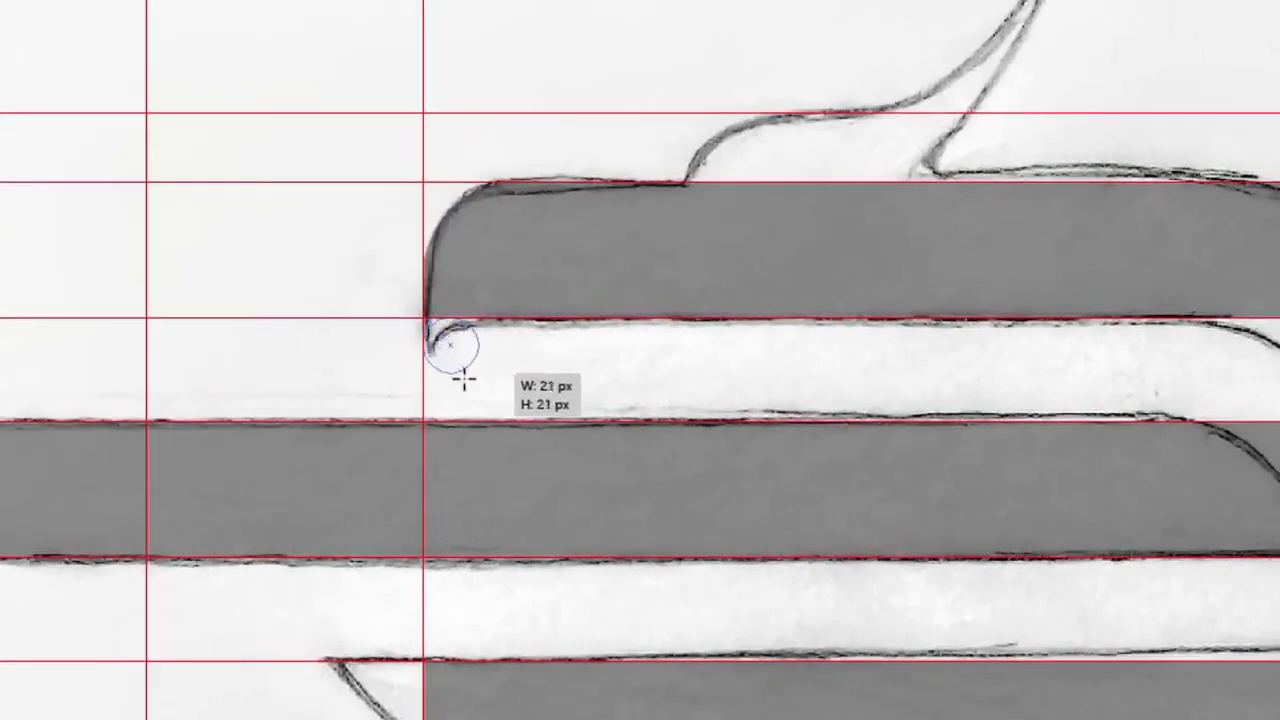
{"action": "left_click_drag", "start_coordinate": [463, 378], "coordinate": [561, 406]}
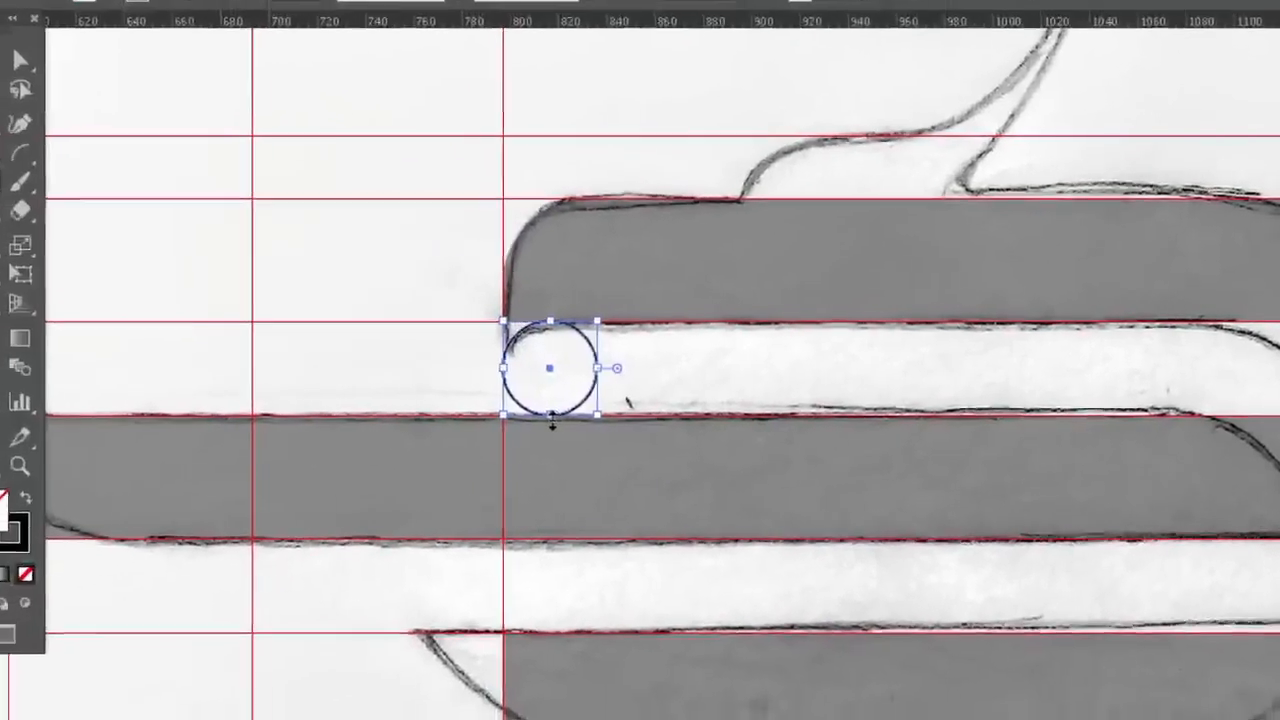
{"action": "left_click", "coordinate": [21, 59]}
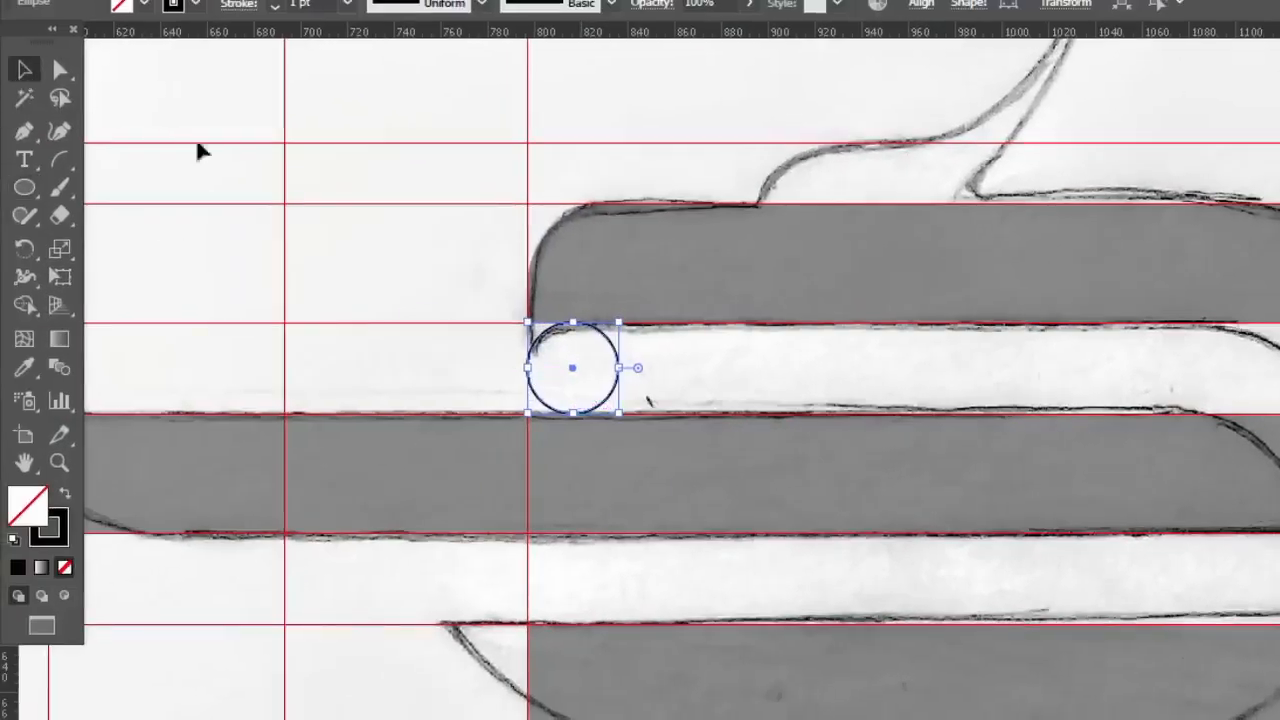
Draw a vertical Pen line about 34.5 px long along the head's guide, down to the beak circle's outermost anchor.
{"action": "left_click", "coordinate": [325, 228]}
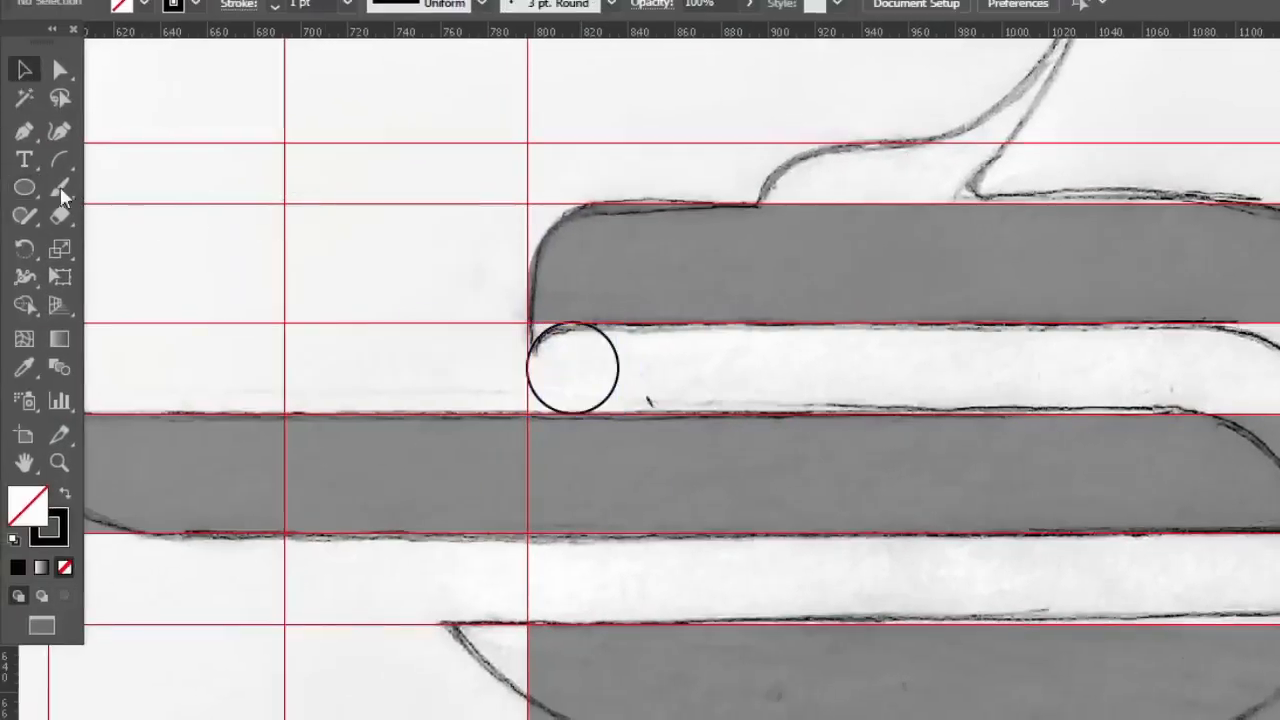
{"action": "left_click", "coordinate": [24, 131]}
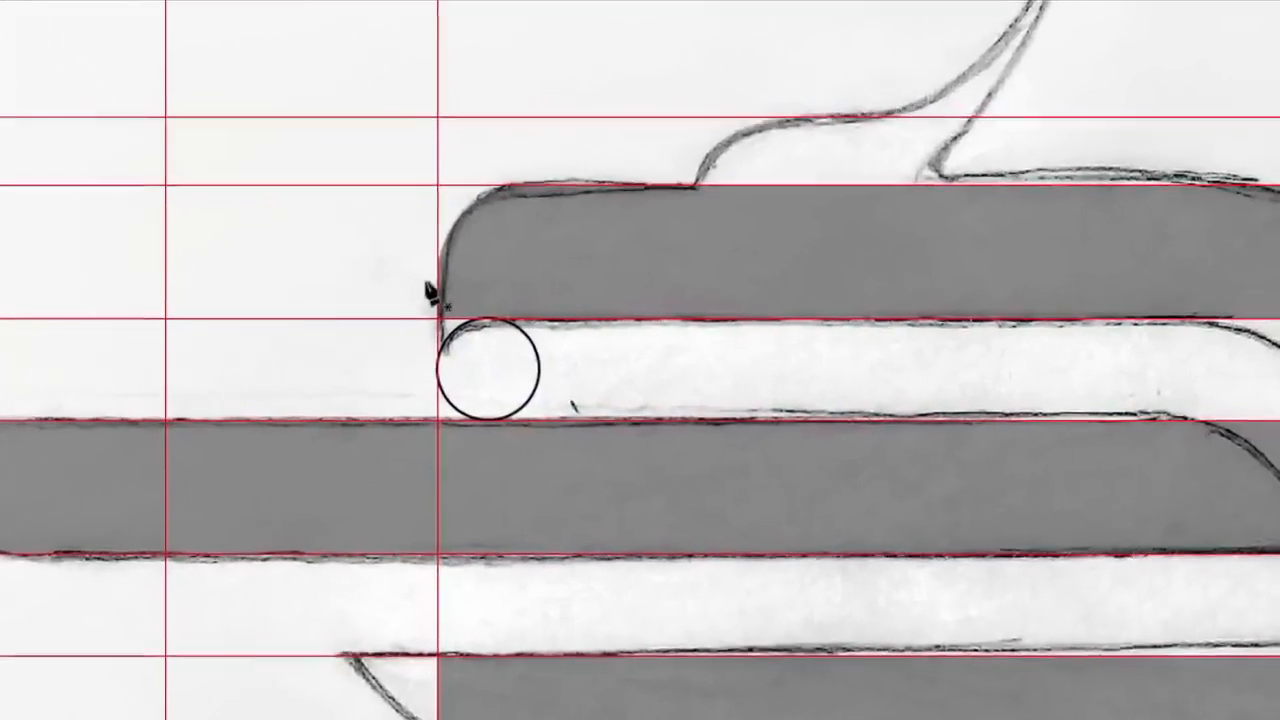
{"action": "left_click", "coordinate": [368, 272]}
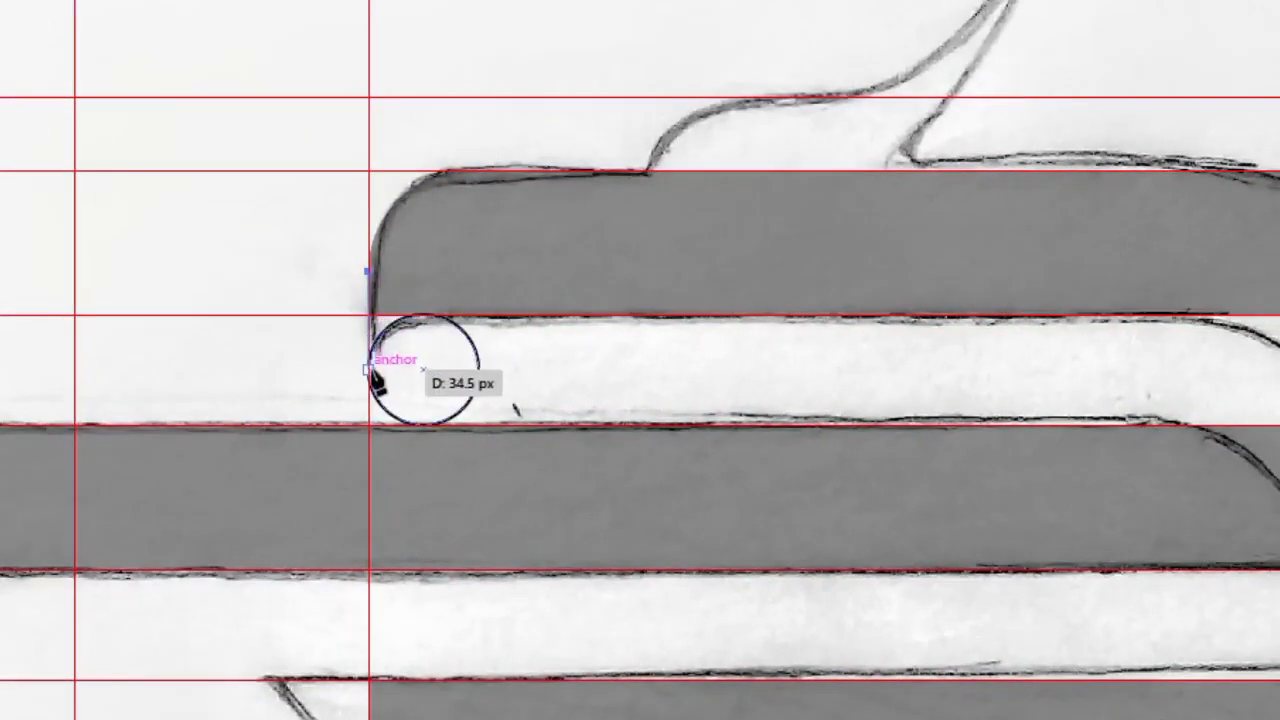
{"action": "left_click", "coordinate": [368, 370]}
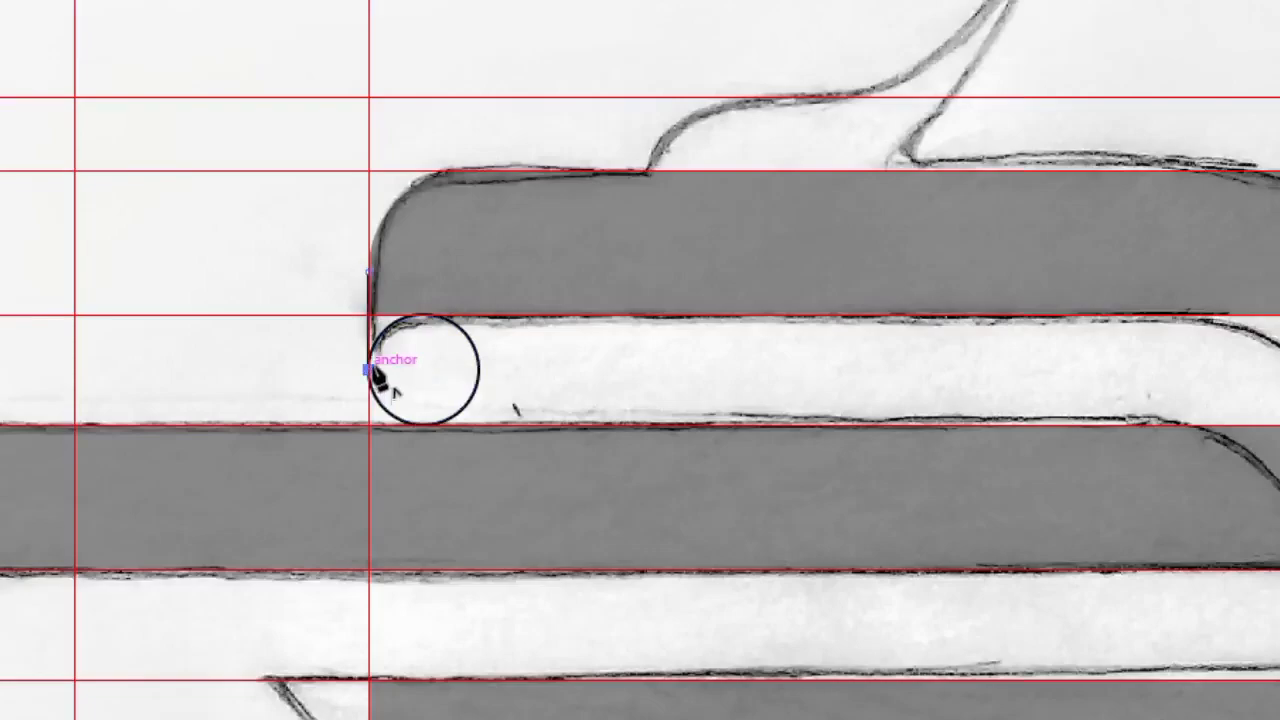
{"action": "key", "text": "v"}
Build the small curved beak tip between line, circle and top rectangle with the Shape Builder tool, and delete the leftover circle and line.
{"action": "left_click", "coordinate": [287, 273]}
{"action": "left_click_drag", "start_coordinate": [361, 300], "coordinate": [398, 359]}
{"action": "left_click", "coordinate": [28, 307]}
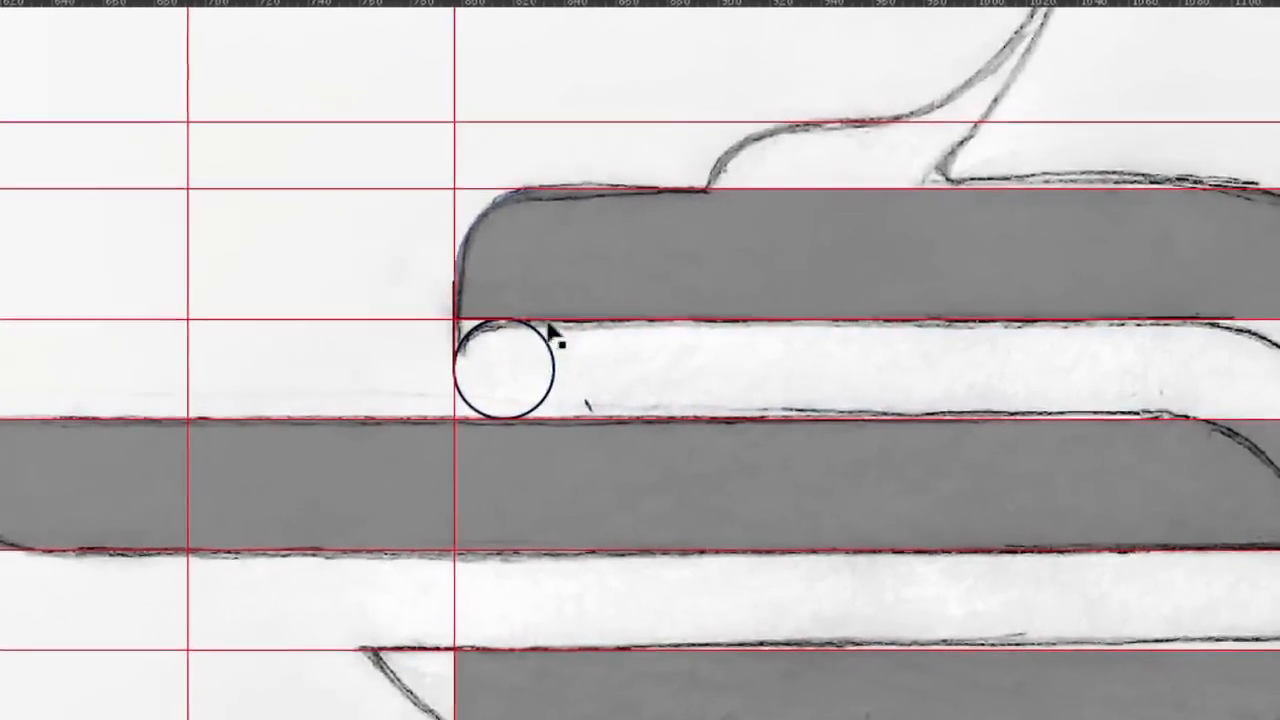
{"action": "key", "text": "Delete"}
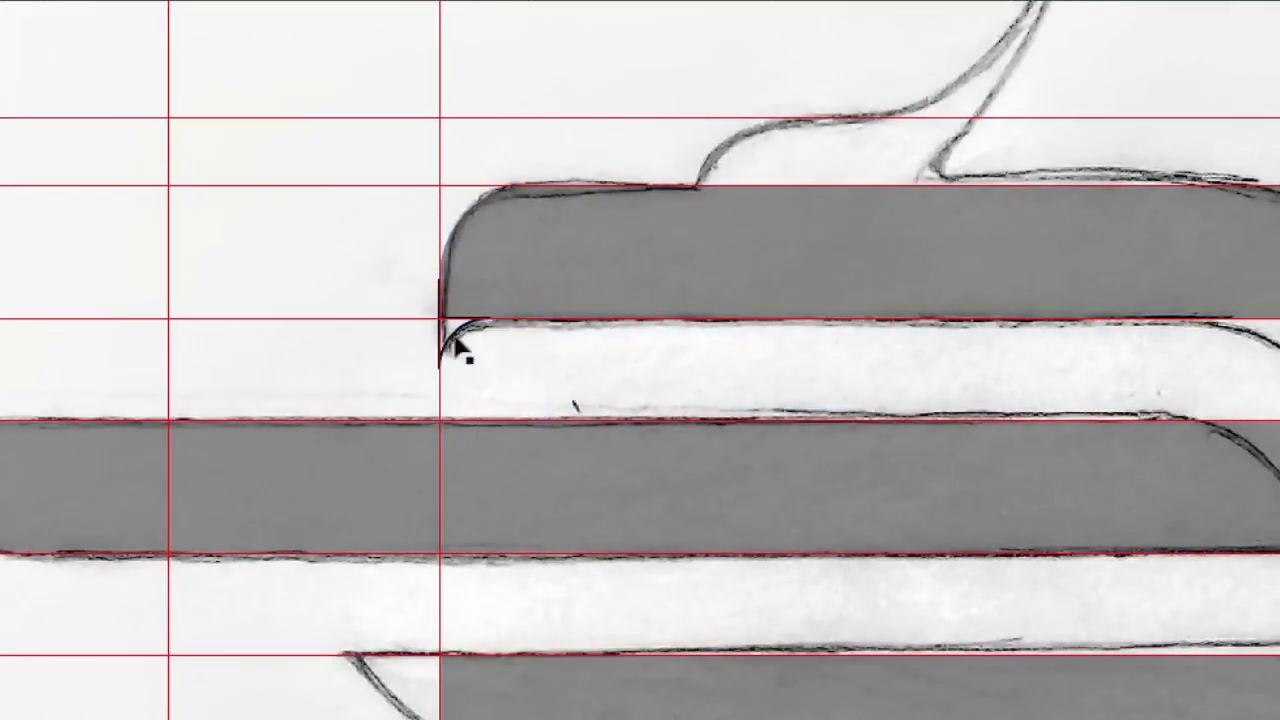
{"action": "left_click", "coordinate": [440, 301]}
{"action": "key", "text": "Delete"}
{"action": "left_click_drag", "start_coordinate": [448, 344], "coordinate": [512, 360]}
{"action": "left_click", "coordinate": [419, 352]}
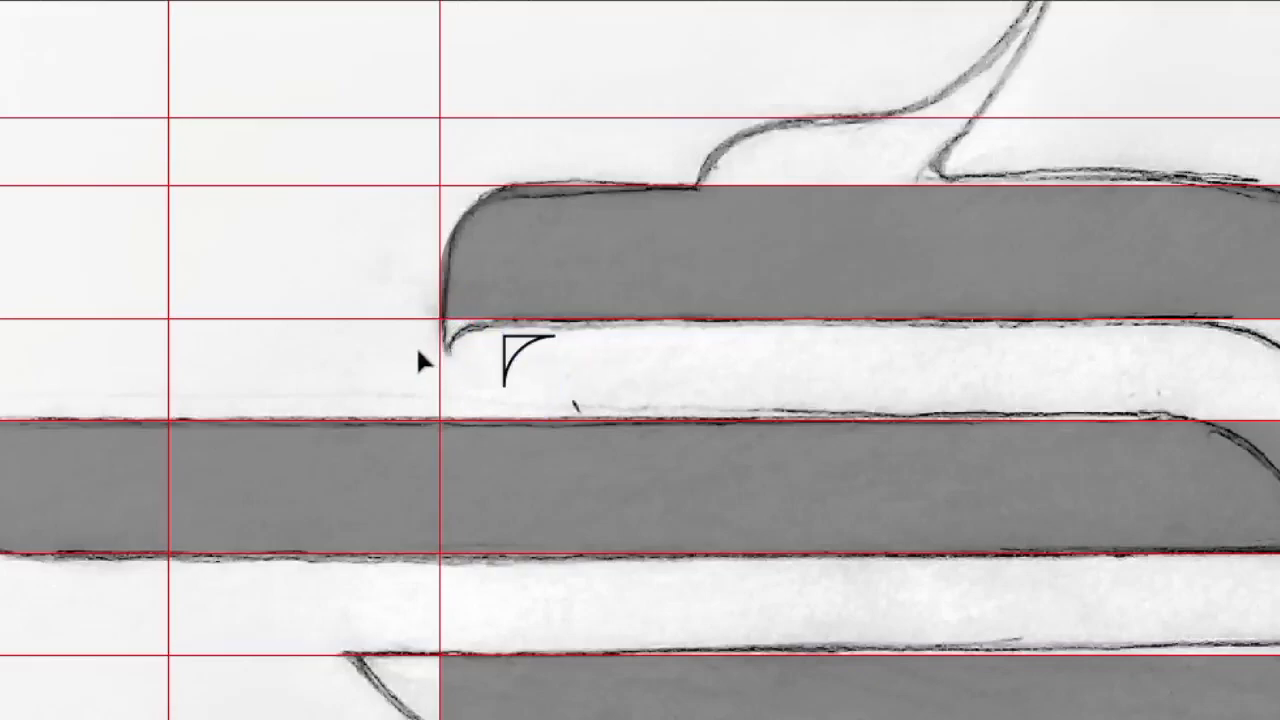
{"action": "key", "text": "ctrl+z"}
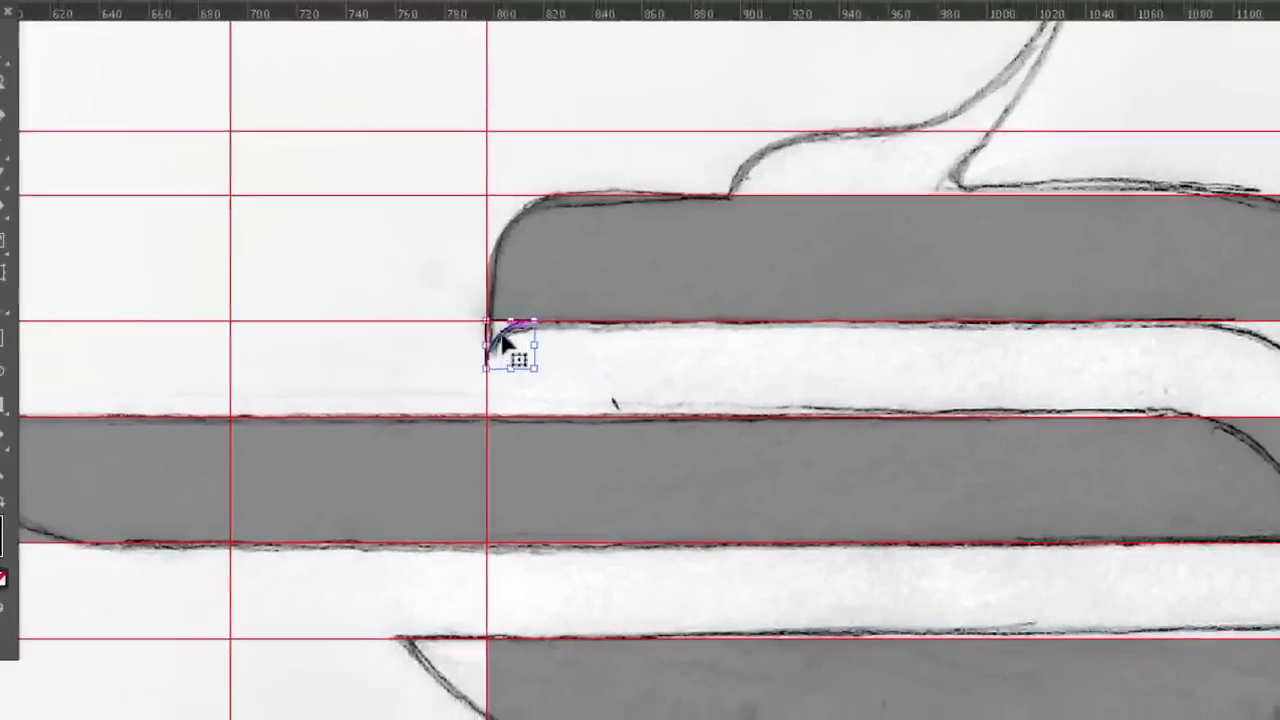
Give the beak tip the top rectangle's black fill and opacity by sampling it with the Eyedropper tool.
{"action": "left_click", "coordinate": [24, 367]}
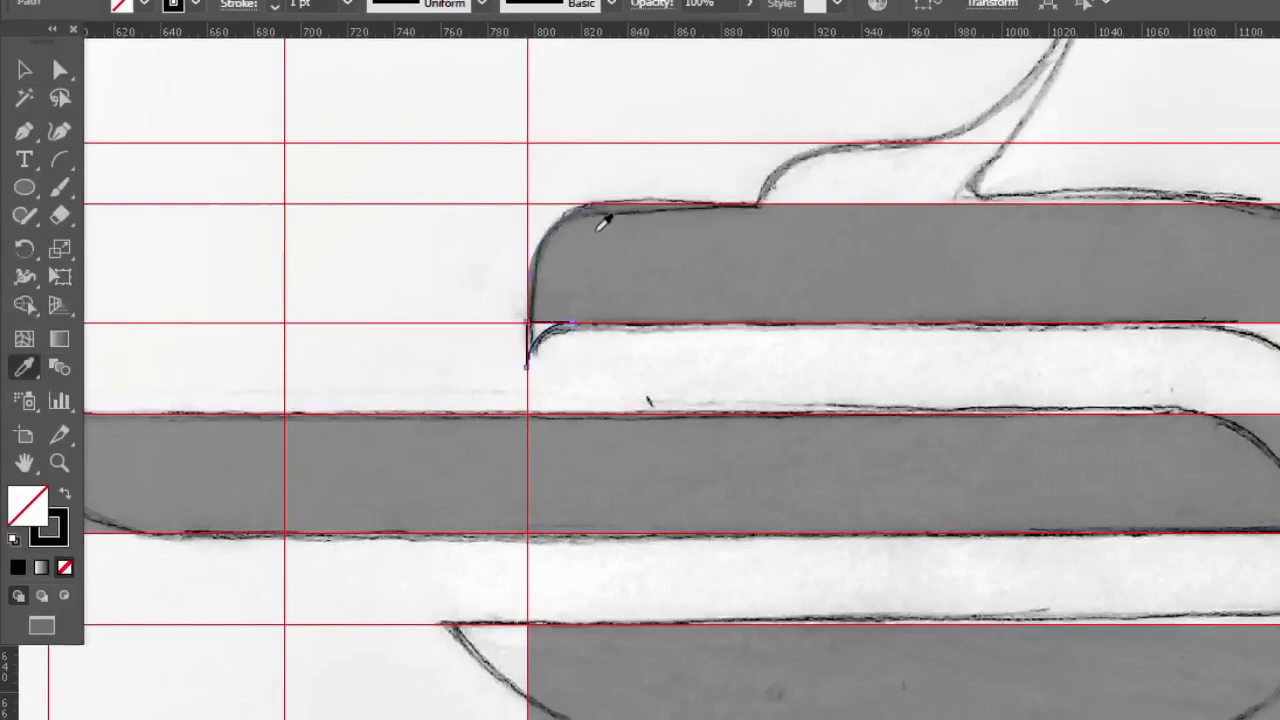
{"action": "left_click", "coordinate": [603, 235]}
{"action": "left_click", "coordinate": [24, 69]}
Select the top rectangle together with the beak tip and merge them into one head shape with Pathfinder.
{"action": "key", "text": "shift"}
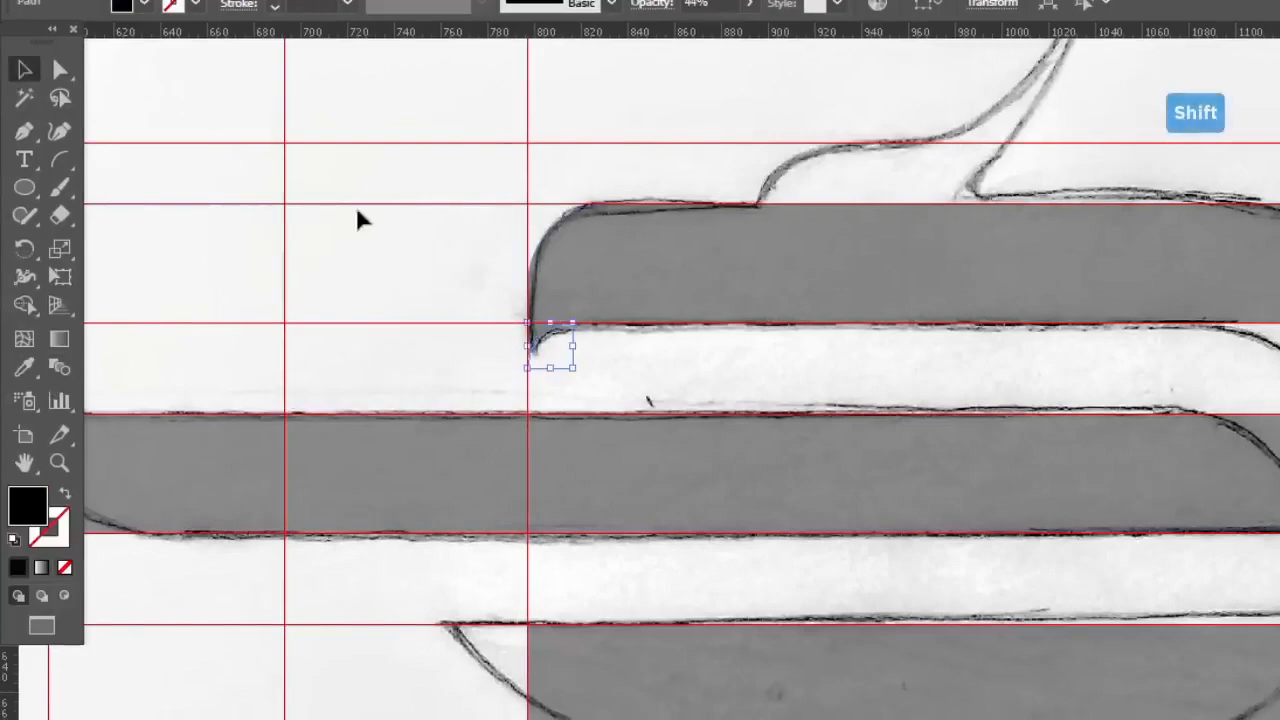
{"action": "left_click", "coordinate": [633, 295], "text": "shift"}
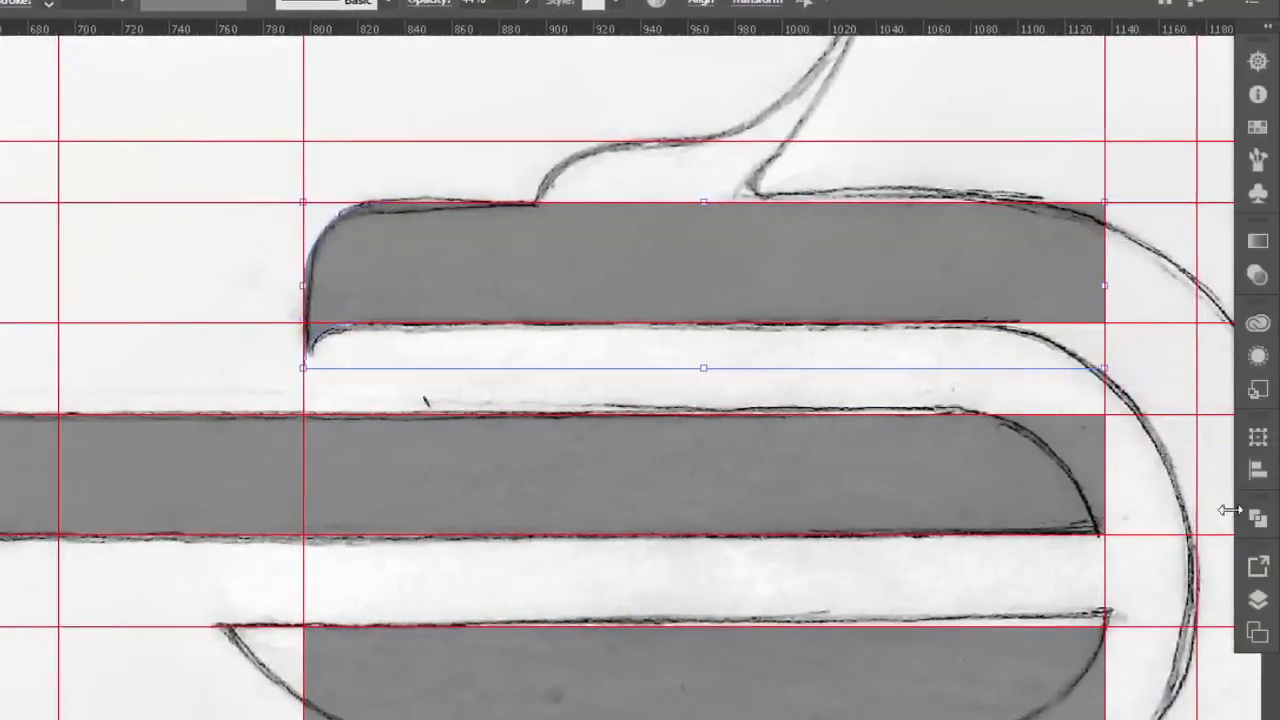
{"action": "left_click", "coordinate": [1258, 517]}
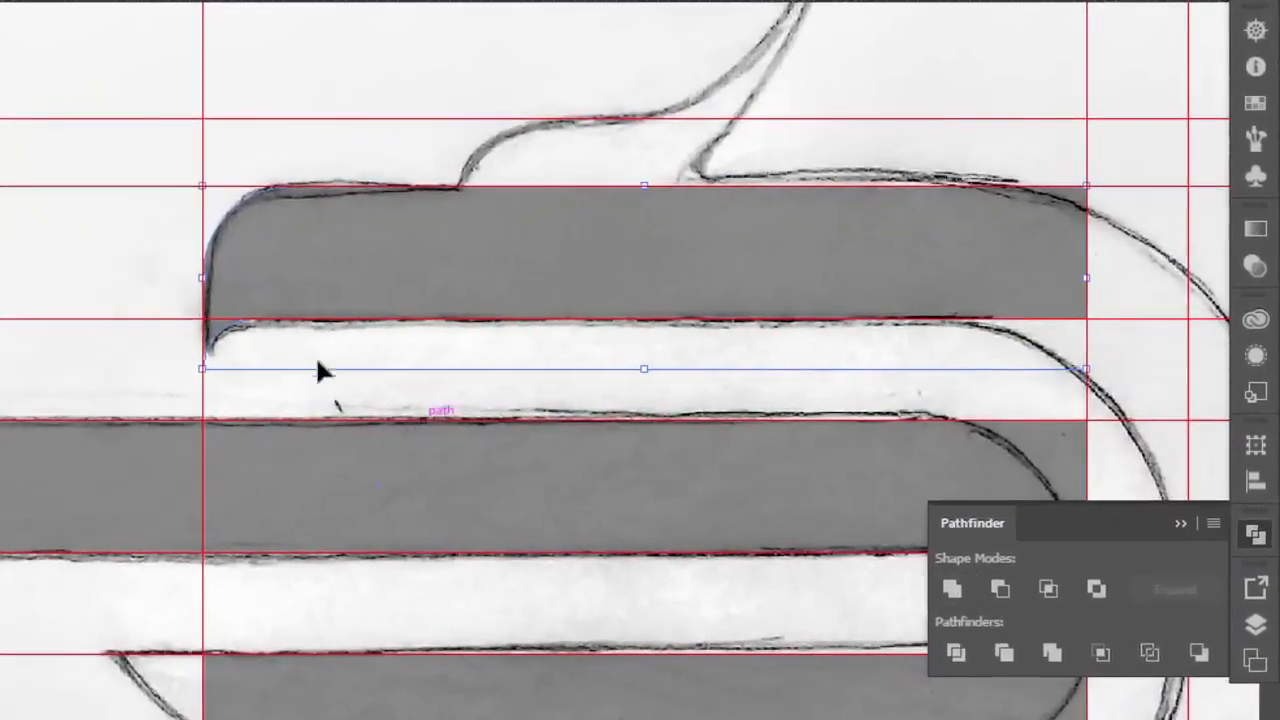
{"action": "left_click", "coordinate": [1181, 524]}
{"action": "left_click", "coordinate": [298, 349]}
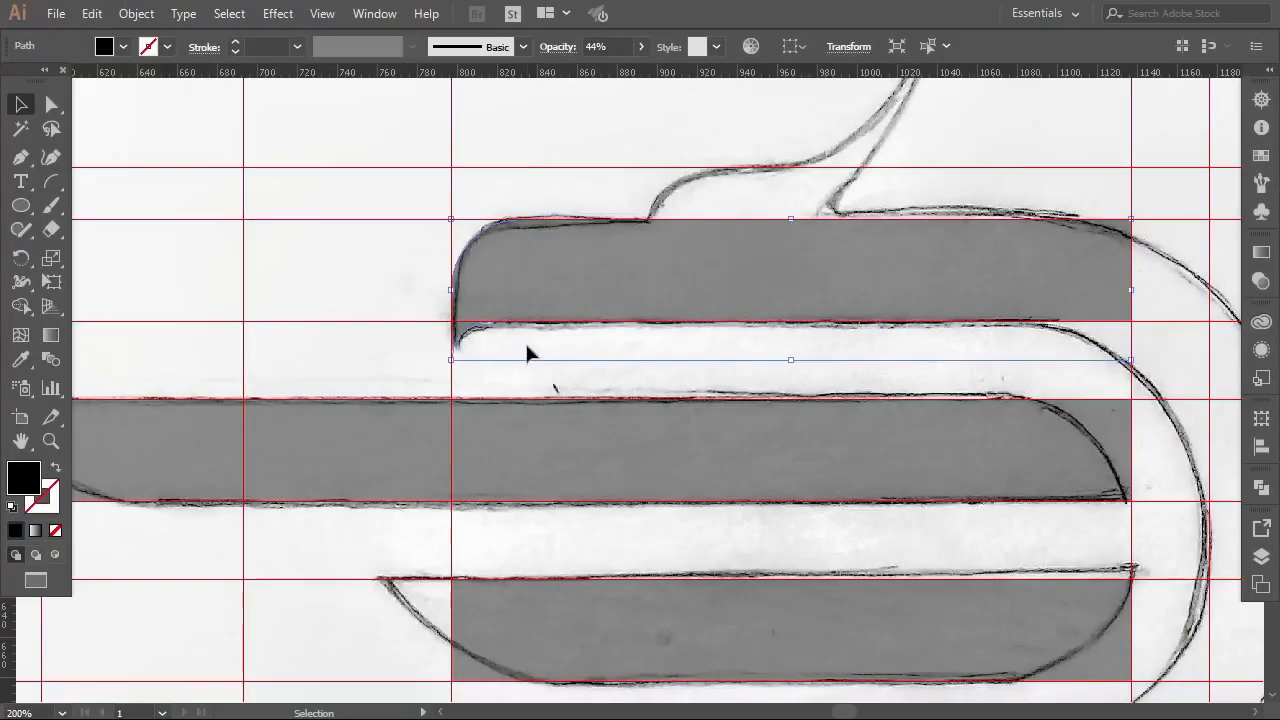
Set the merged head shape's opacity to 100%.
{"action": "left_click", "coordinate": [492, 301]}
{"action": "left_click", "coordinate": [641, 46]}
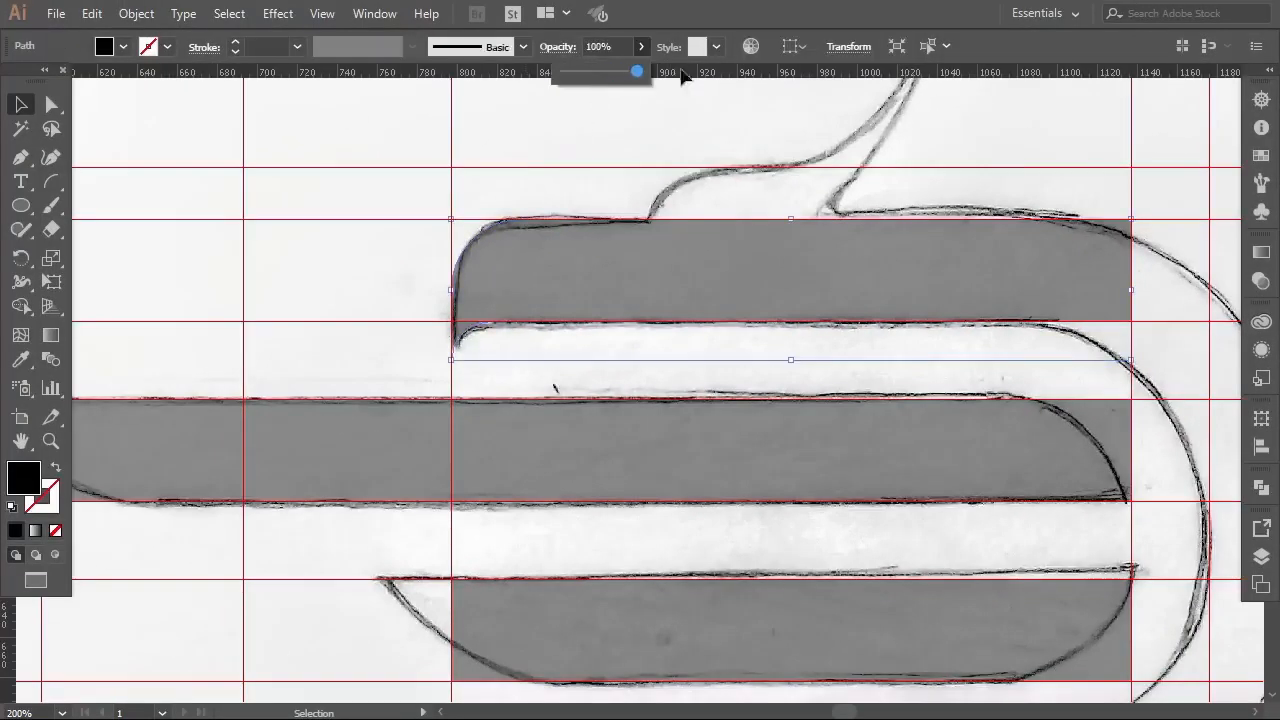
{"action": "left_click_drag", "start_coordinate": [679, 68], "coordinate": [680, 69]}
{"action": "left_click", "coordinate": [386, 189]}
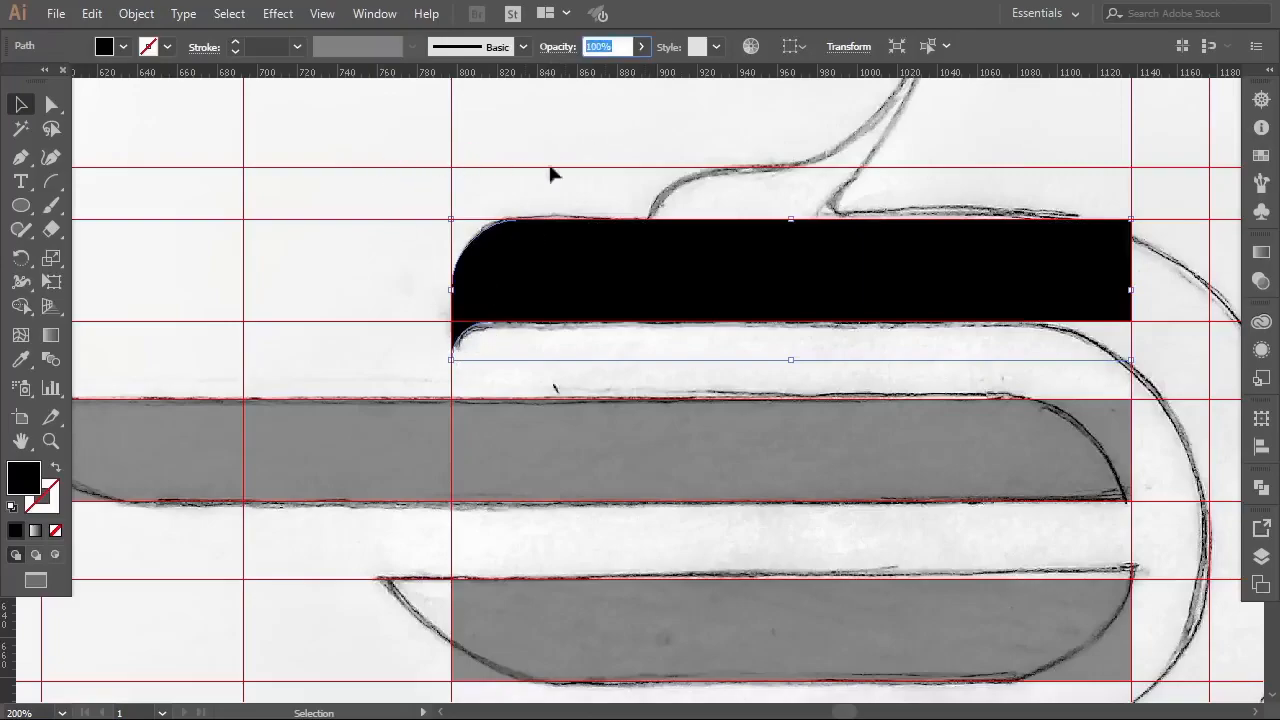
Set the merged head shape's opacity to 49% and deselect it.
{"action": "left_click", "coordinate": [642, 47]}
{"action": "left_click_drag", "start_coordinate": [618, 74], "coordinate": [597, 85]}
{"action": "left_click", "coordinate": [543, 152]}
{"action": "left_click", "coordinate": [543, 152]}
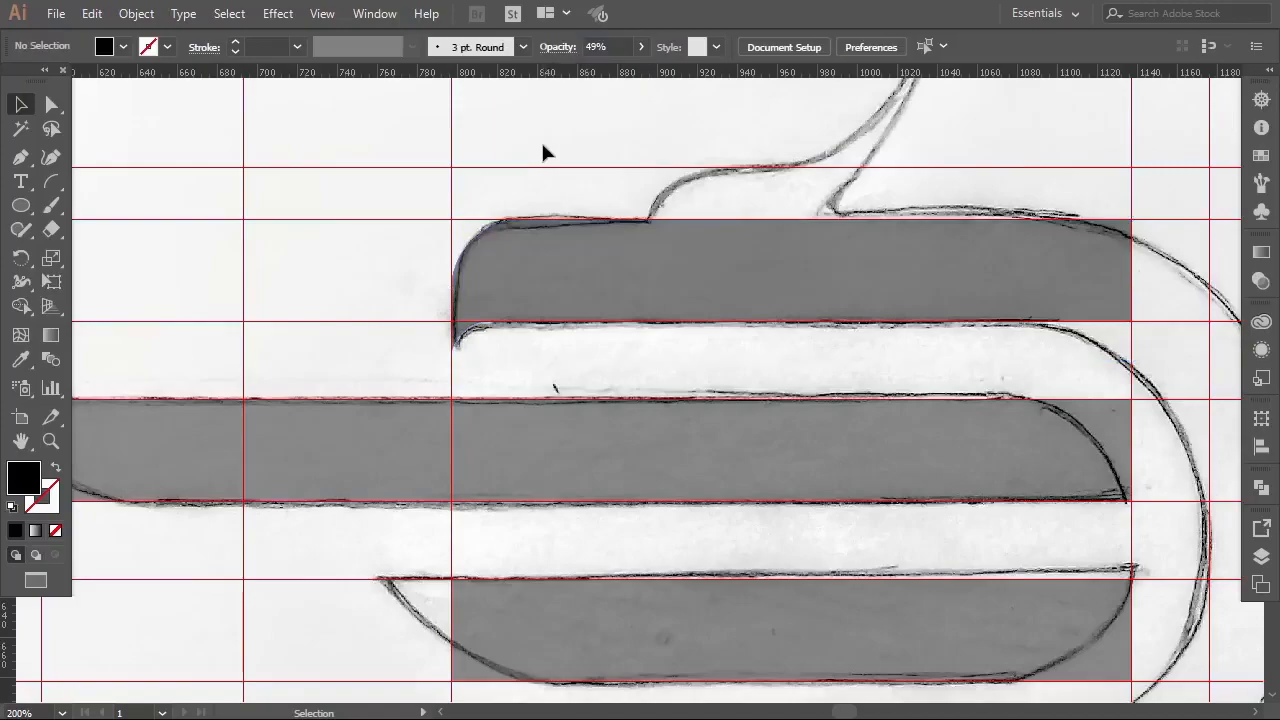
Draw a circle from the second band's lower outer corner, touching its end guide and lower edge, and swap fill and stroke so it is outlined only.
{"action": "scroll", "coordinate": [498, 338], "scroll_direction": "down", "scroll_amount": 1}
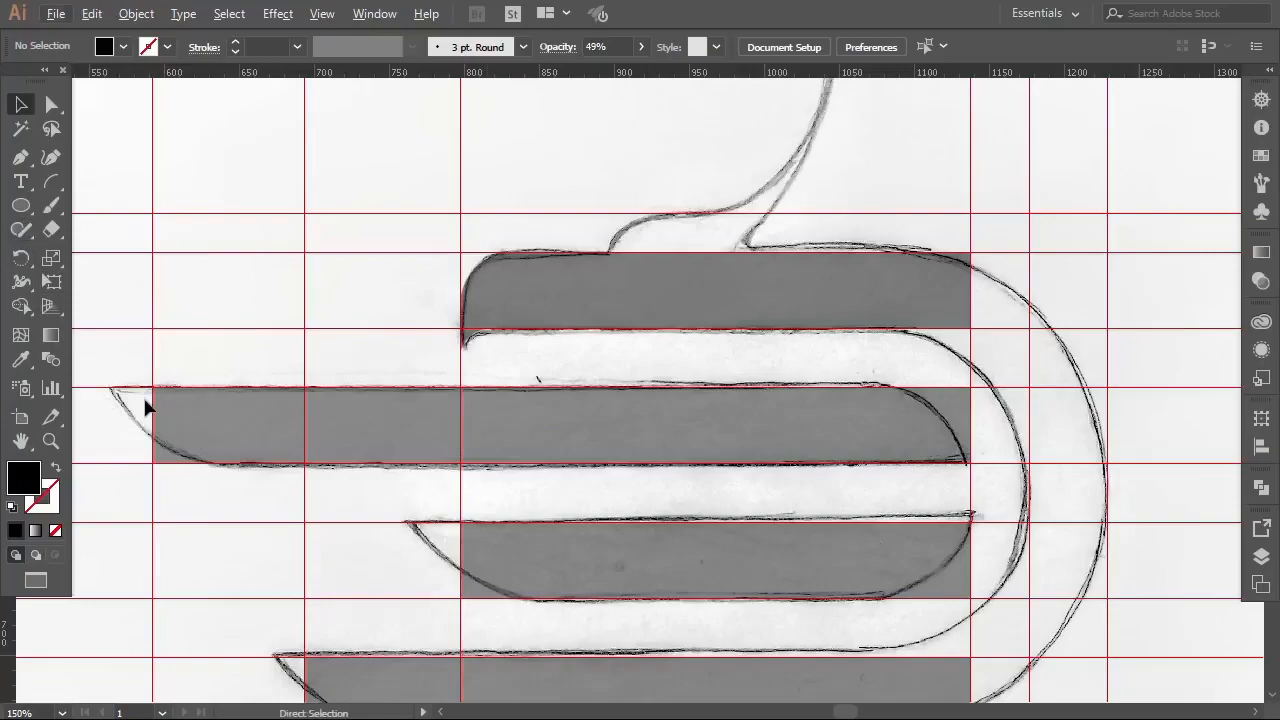
{"action": "left_click", "coordinate": [21, 205]}
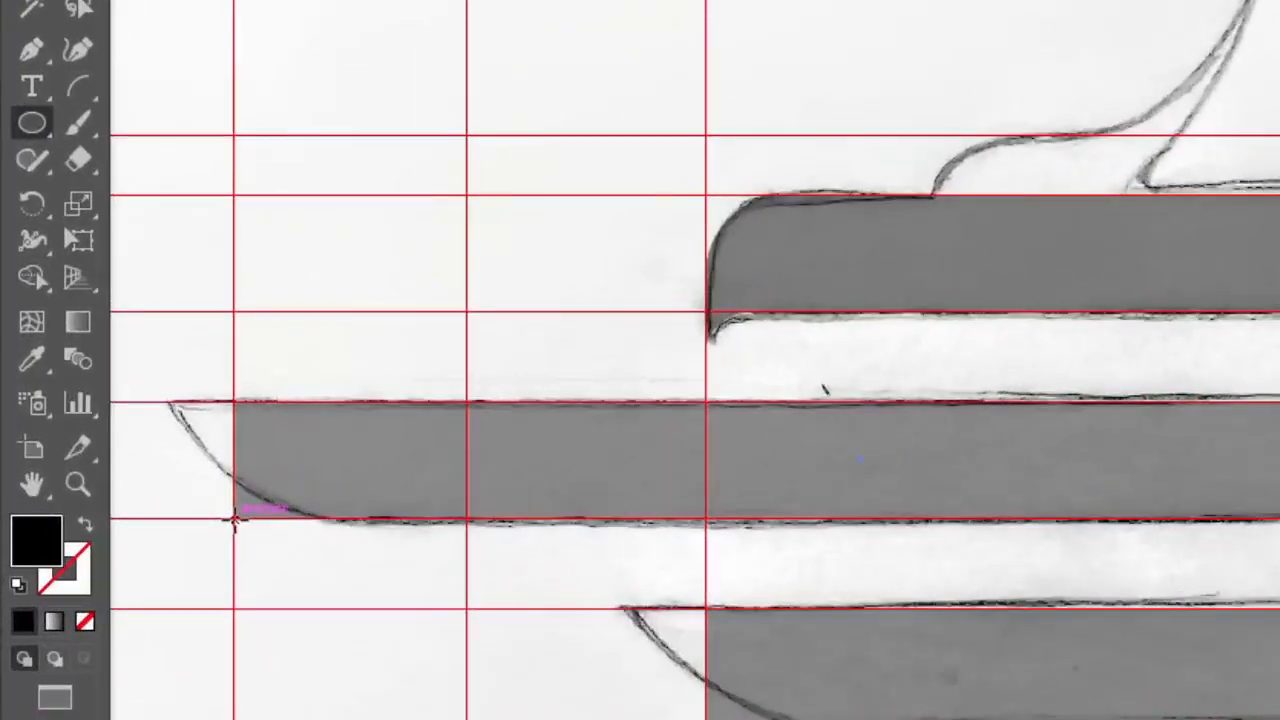
{"action": "left_click_drag", "start_coordinate": [234, 520], "coordinate": [431, 276]}
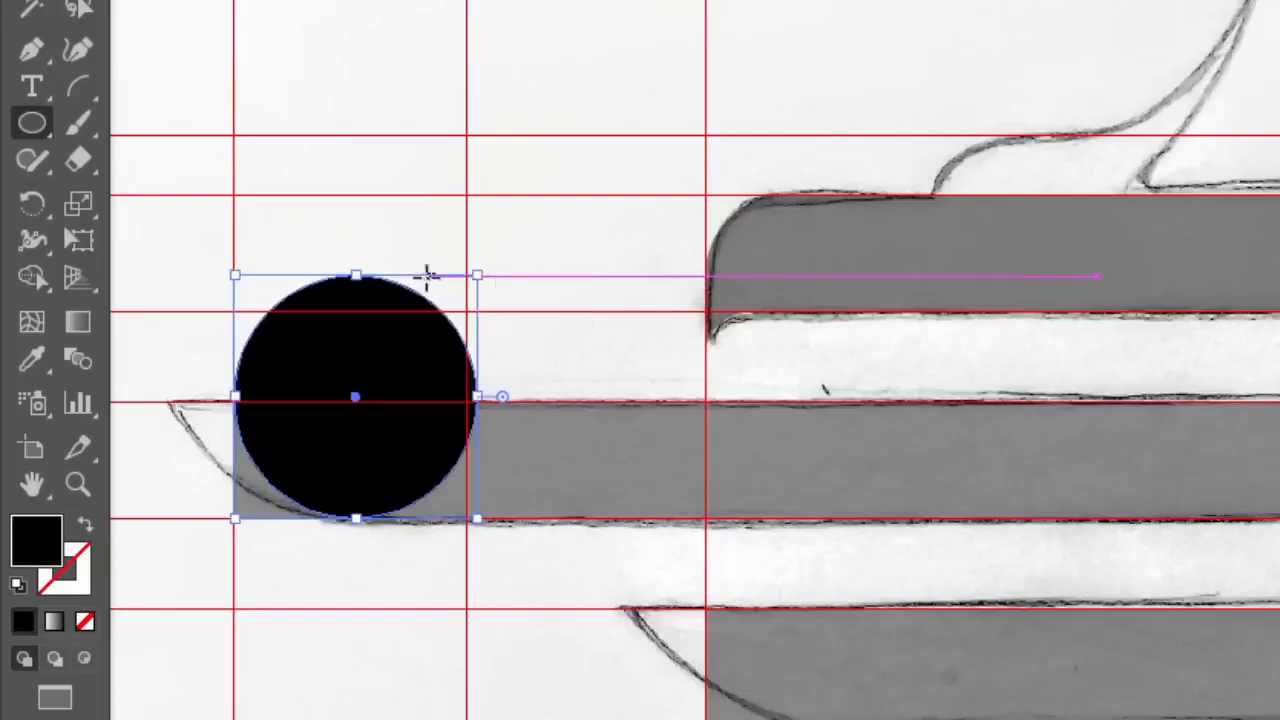
{"action": "key", "text": "v"}
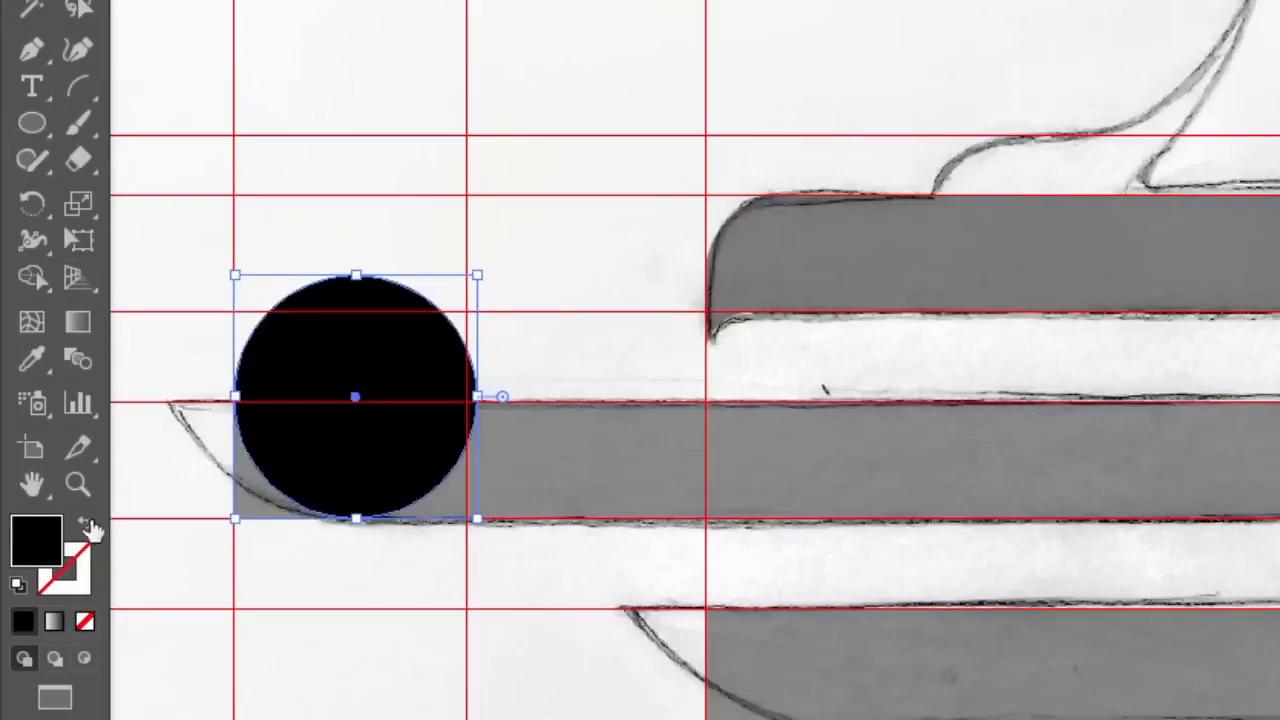
{"action": "left_click", "coordinate": [86, 524]}
{"action": "left_click", "coordinate": [290, 590]}
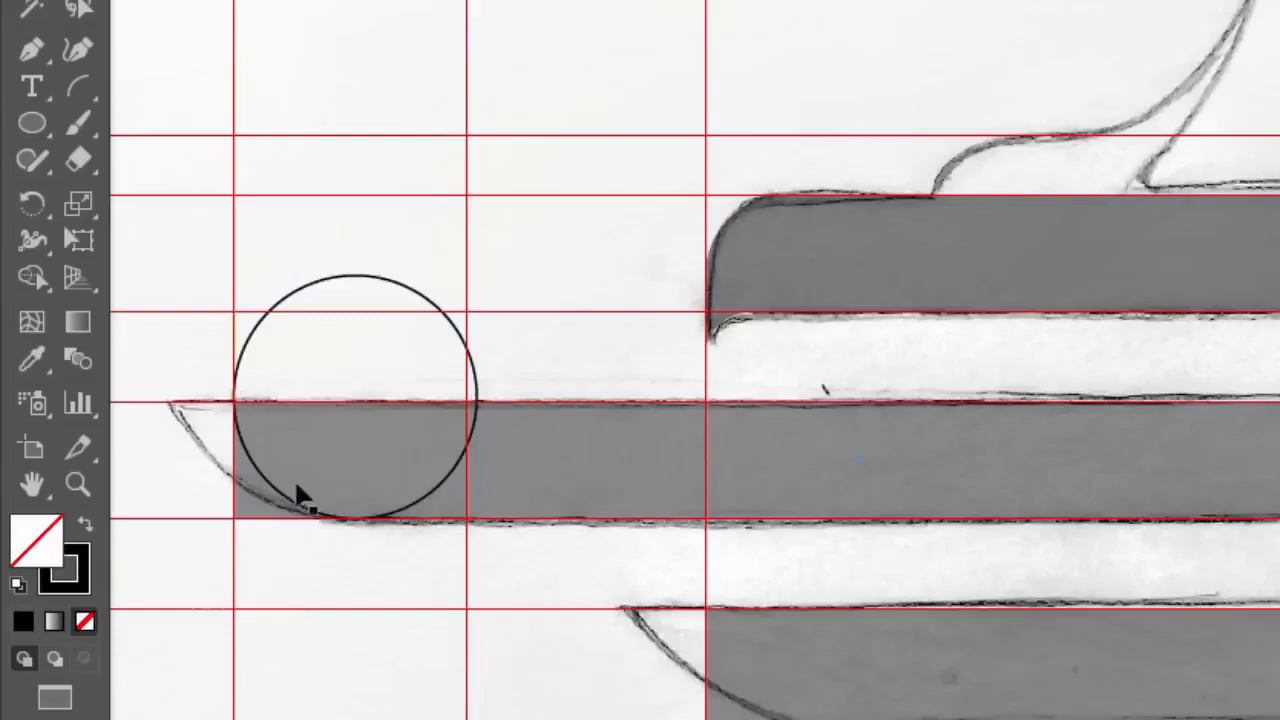
Copy the outlined circle into the third band's lower outer corner, aligned to its end guide and lower edge.
{"action": "left_click", "coordinate": [253, 472]}
{"action": "left_click_drag", "start_coordinate": [214, 452], "coordinate": [622, 623]}
{"action": "left_click_drag", "start_coordinate": [462, 516], "coordinate": [462, 516]}
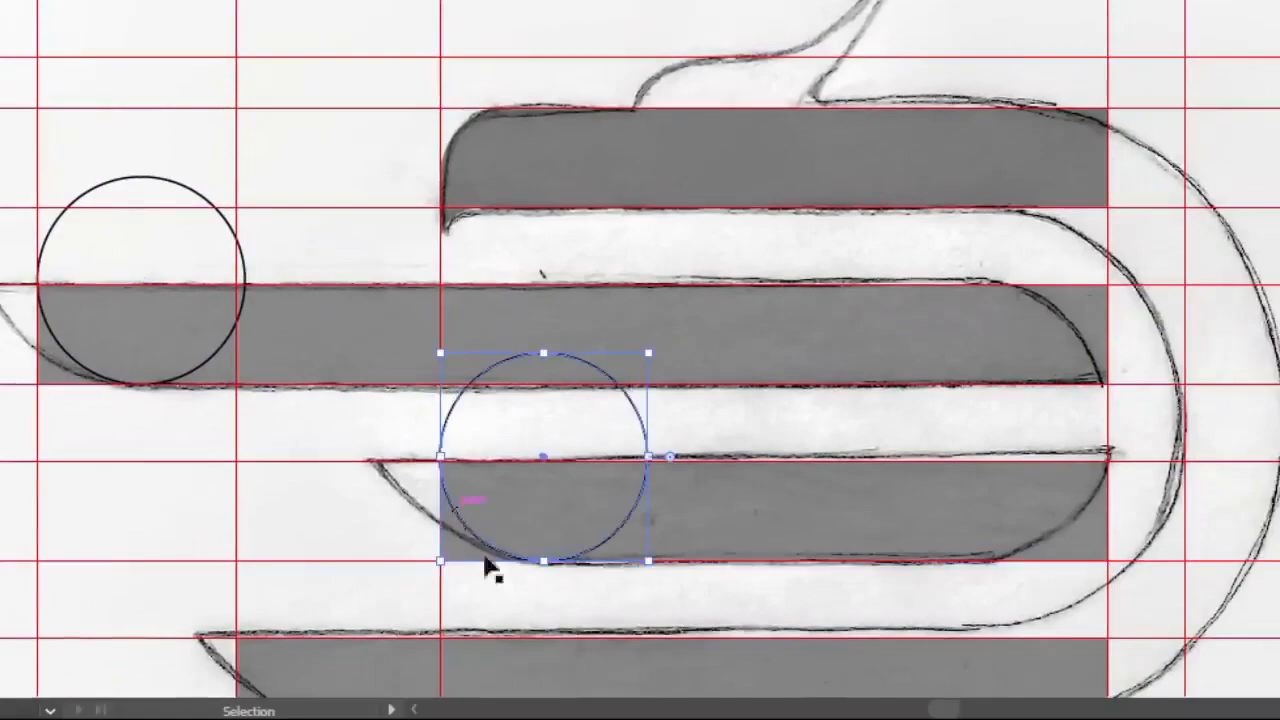
{"action": "left_click", "coordinate": [505, 592]}
Copy the outlined circle into the lowest band's lower outer corner, aligned to its end guide and lower edge.
{"action": "scroll", "coordinate": [516, 571], "scroll_direction": "down", "scroll_amount": 1}
{"action": "scroll", "coordinate": [518, 570], "scroll_direction": "down", "scroll_amount": 2}
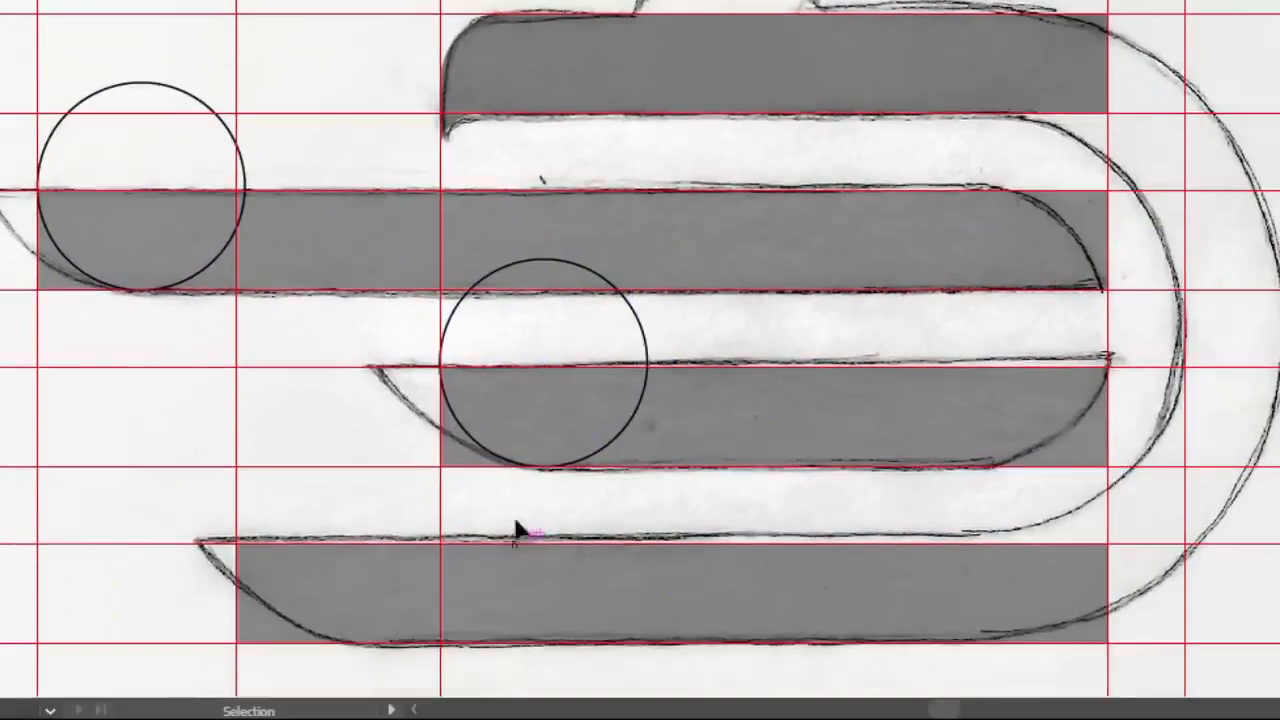
{"action": "scroll", "coordinate": [522, 490], "scroll_direction": "down", "scroll_amount": 3}
{"action": "scroll", "coordinate": [523, 486], "scroll_direction": "down", "scroll_amount": 3}
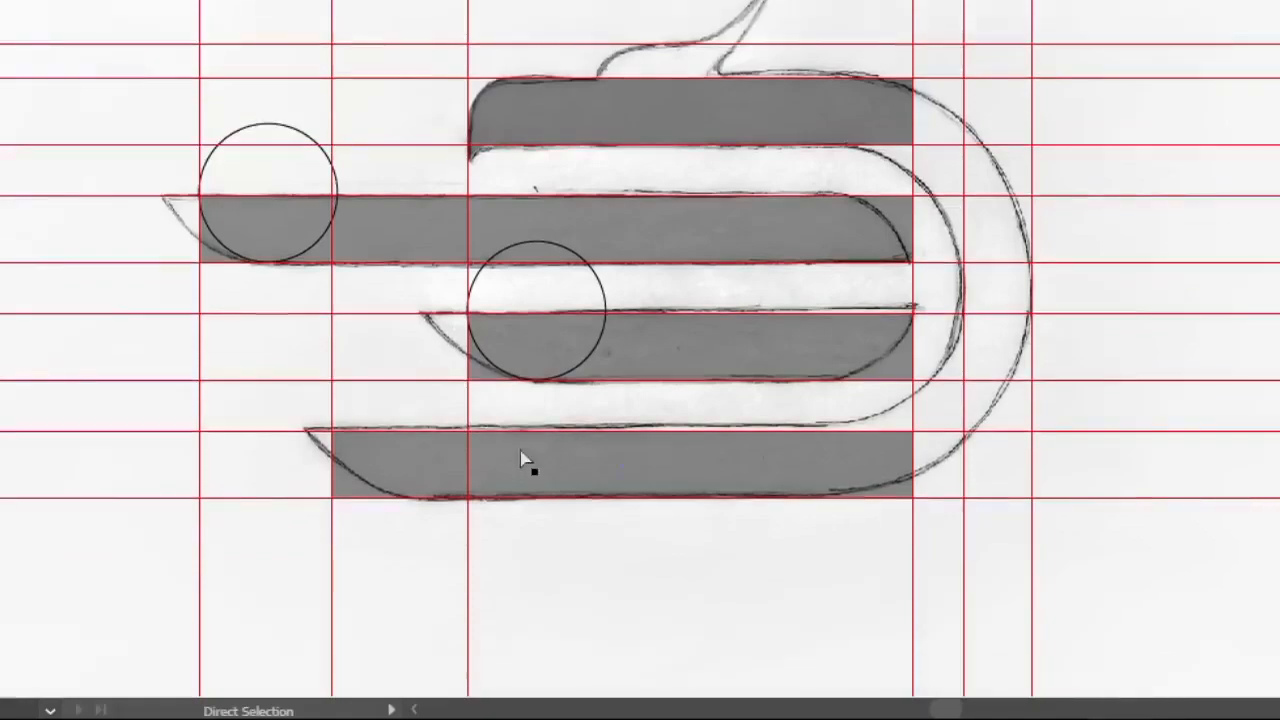
{"action": "scroll", "coordinate": [523, 457], "scroll_direction": "left", "scroll_amount": 2}
{"action": "left_click", "coordinate": [571, 266]}
{"action": "left_click_drag", "start_coordinate": [566, 271], "coordinate": [431, 379]}
{"action": "left_click", "coordinate": [471, 600]}
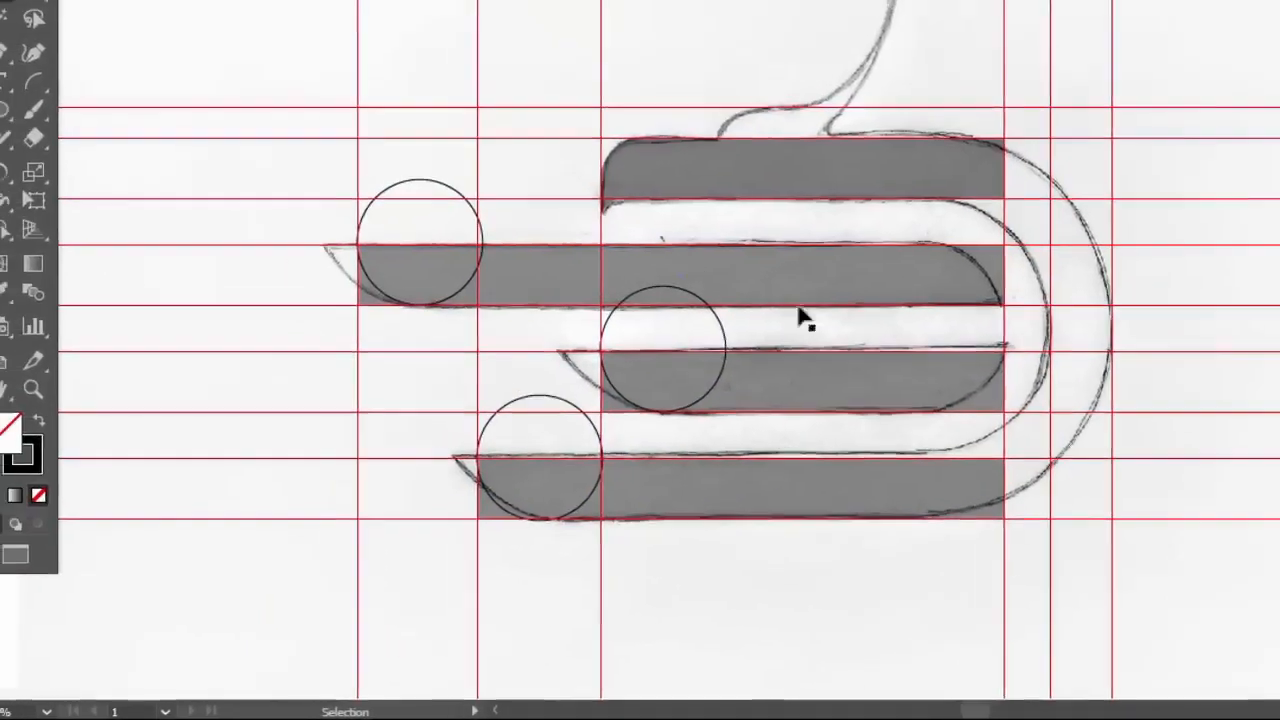
Remove the second and third bands' lower corner areas outside their circles with the Shape Builder tool.
{"action": "left_click_drag", "start_coordinate": [375, 188], "coordinate": [457, 337]}
{"action": "left_click", "coordinate": [25, 240]}
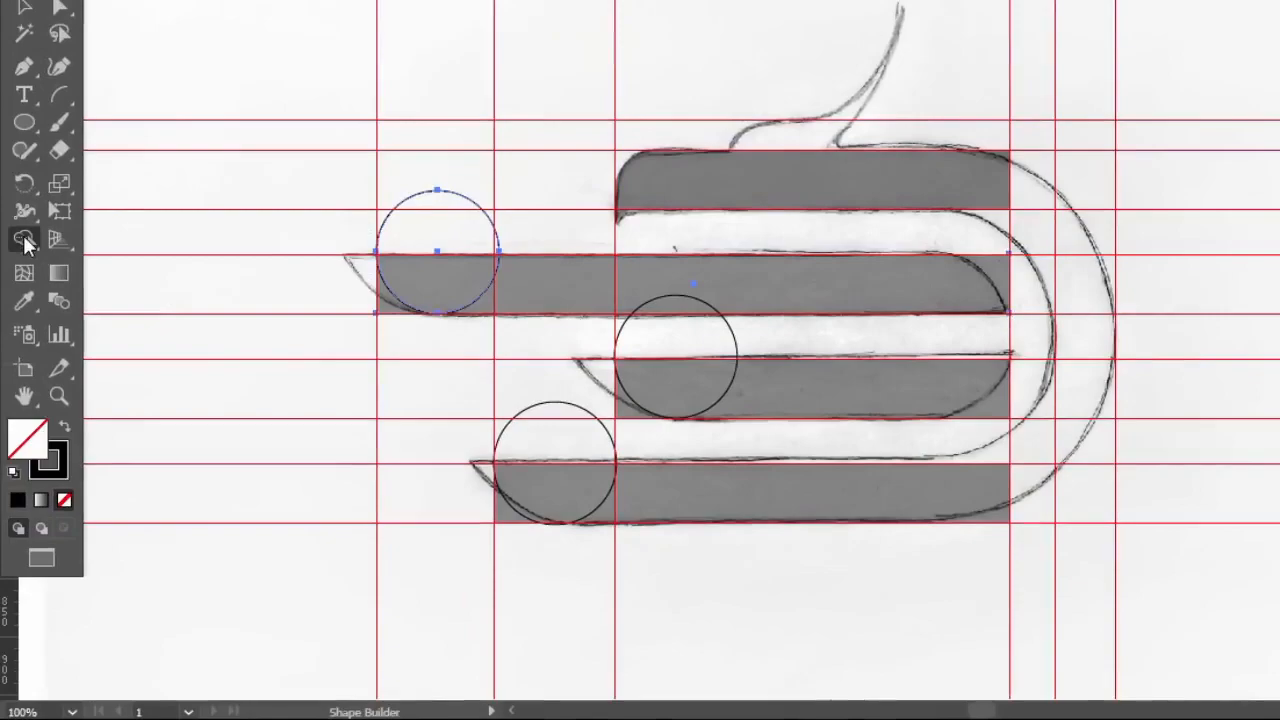
{"action": "left_click", "coordinate": [389, 305], "text": "alt"}
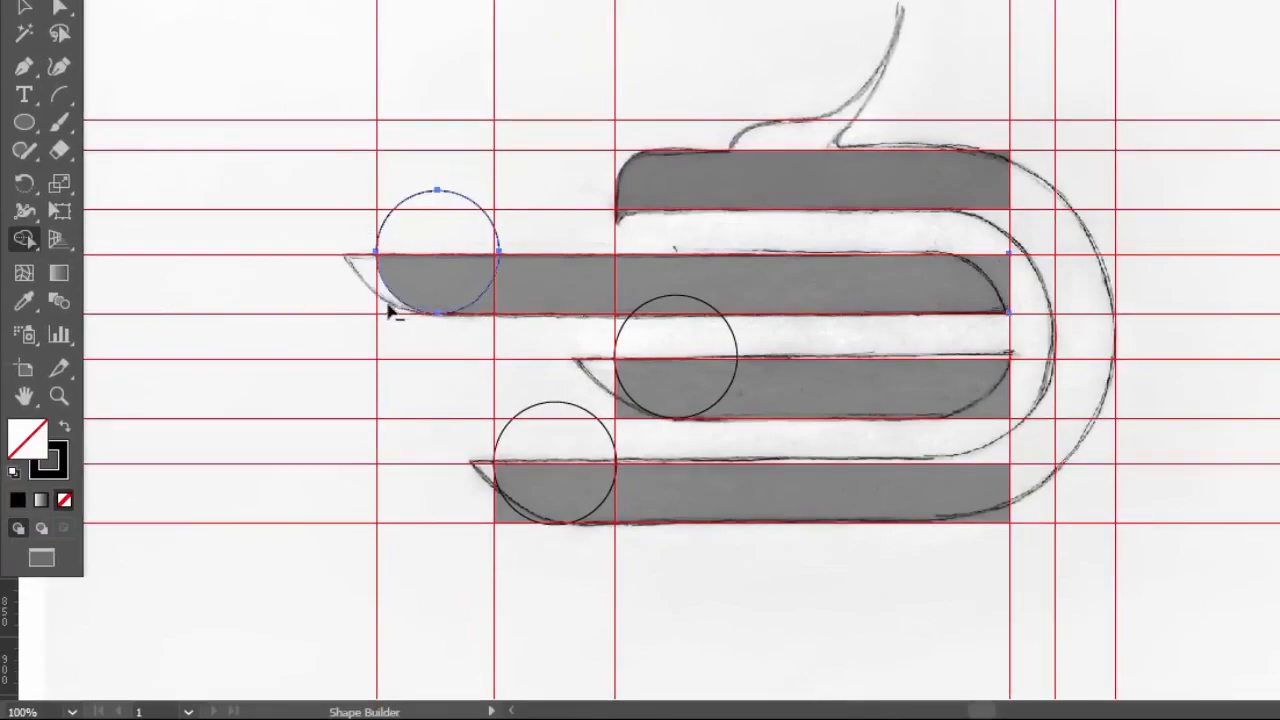
{"action": "left_click", "coordinate": [24, 8]}
{"action": "left_click", "coordinate": [669, 386]}
{"action": "left_click", "coordinate": [24, 239]}
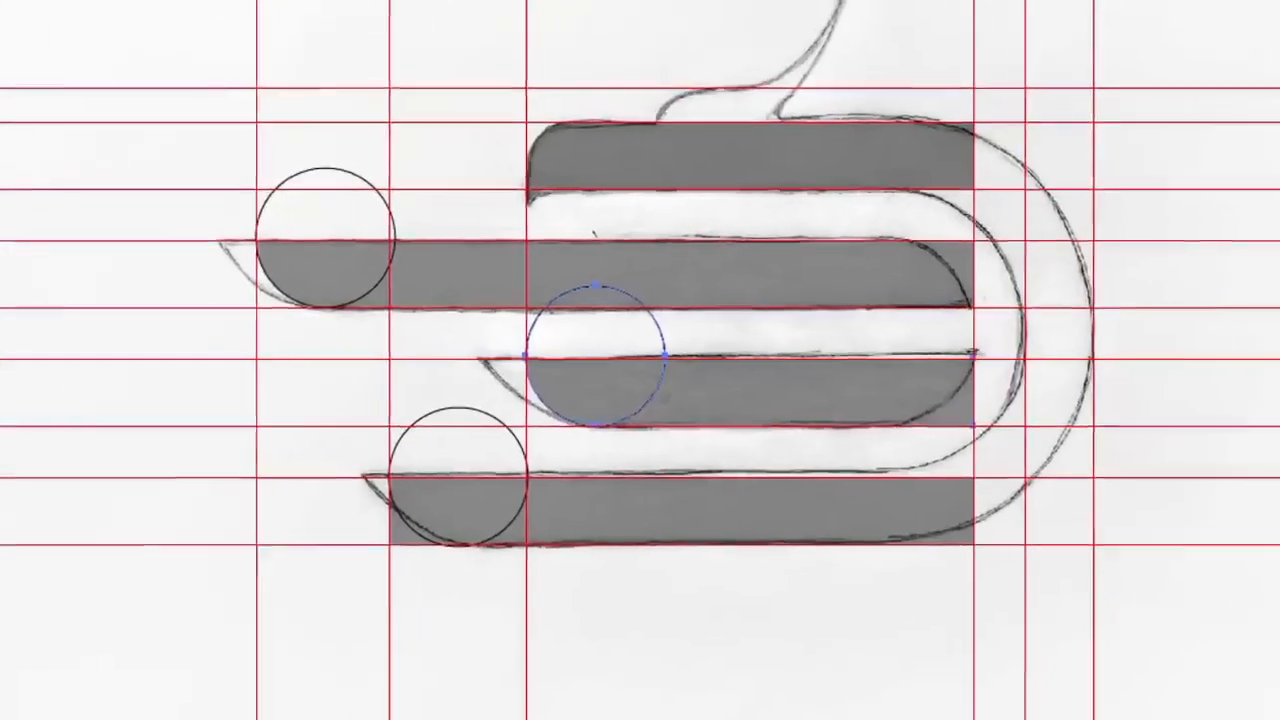
Remove the lowest band's lower corner area outside its circle with the Shape Builder tool.
{"action": "left_click_drag", "start_coordinate": [280, 466], "coordinate": [362, 596]}
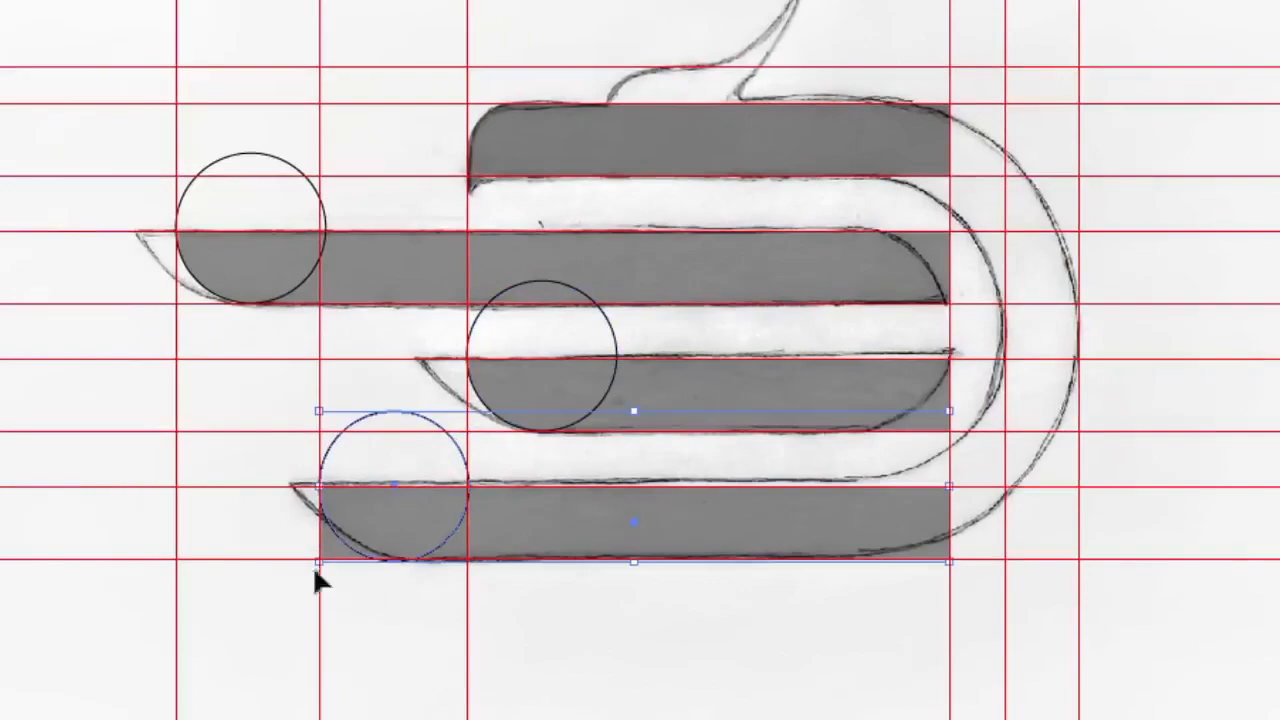
{"action": "key", "text": "shift+m"}
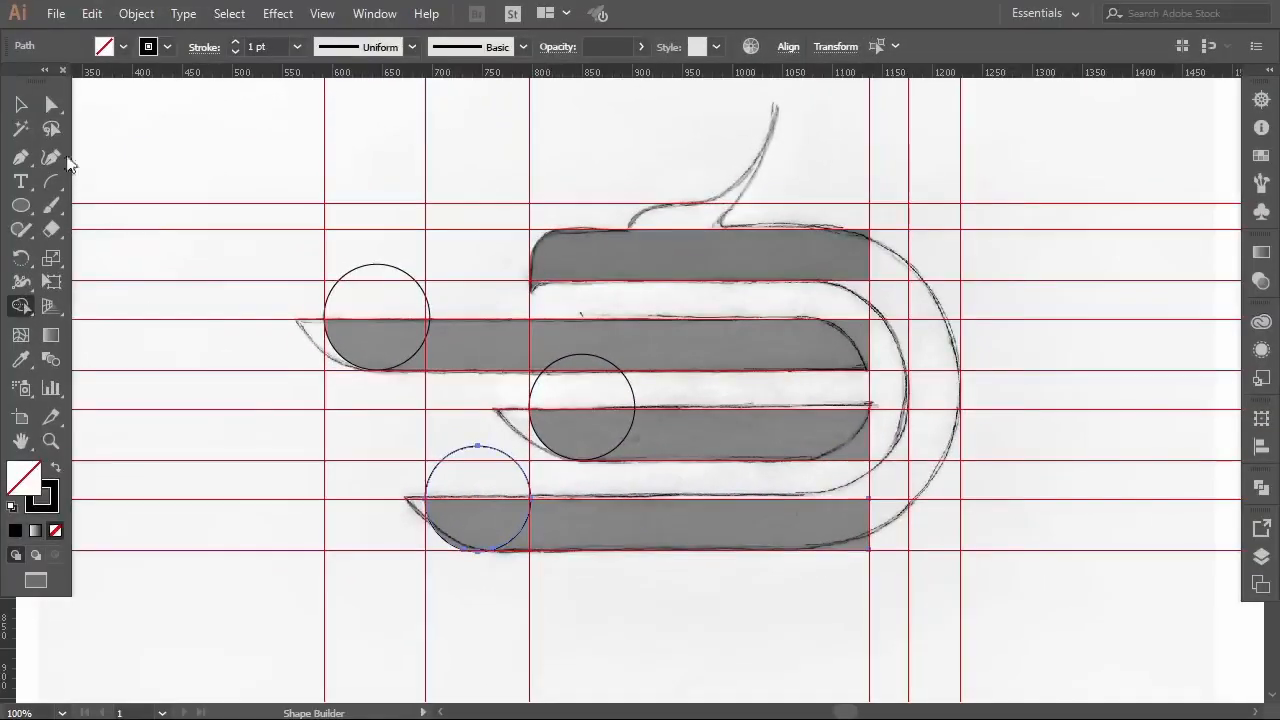
{"action": "left_click", "coordinate": [20, 104]}
{"action": "left_click", "coordinate": [206, 191]}
Delete the three leftover outlined circles at the feather ends of the bands.
{"action": "left_click", "coordinate": [385, 270]}
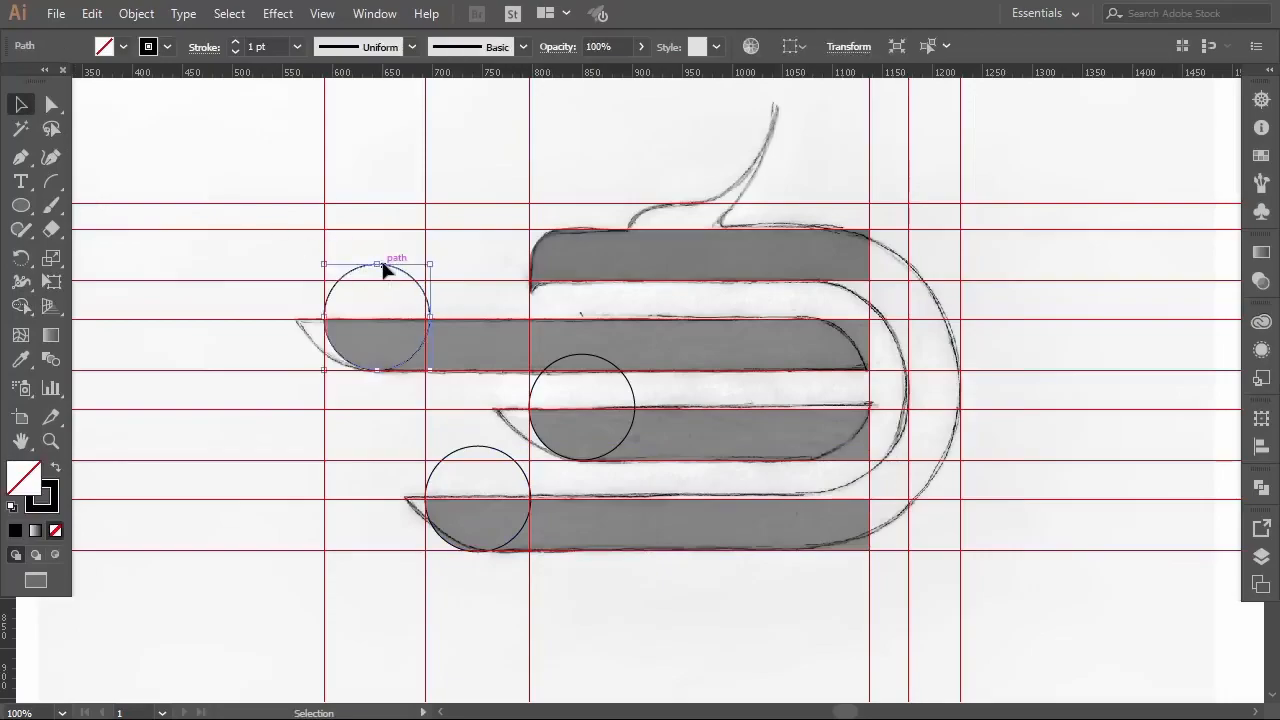
{"action": "key", "text": "Delete"}
{"action": "left_click", "coordinate": [574, 360]}
{"action": "key", "text": "Delete"}
{"action": "left_click", "coordinate": [491, 457]}
{"action": "key", "text": "Delete"}
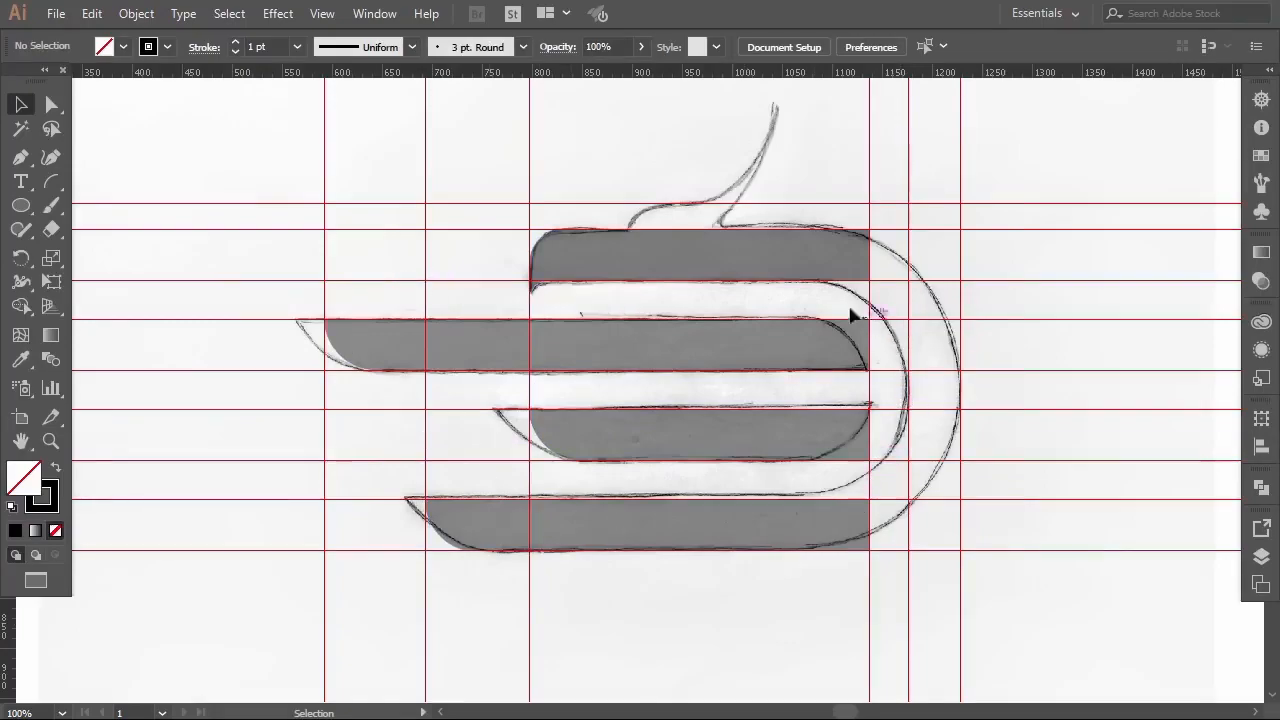
Draw an outlined circle spanning the second and third bands' height at their right ends, and select it together with both bands.
{"action": "left_click", "coordinate": [21, 205]}
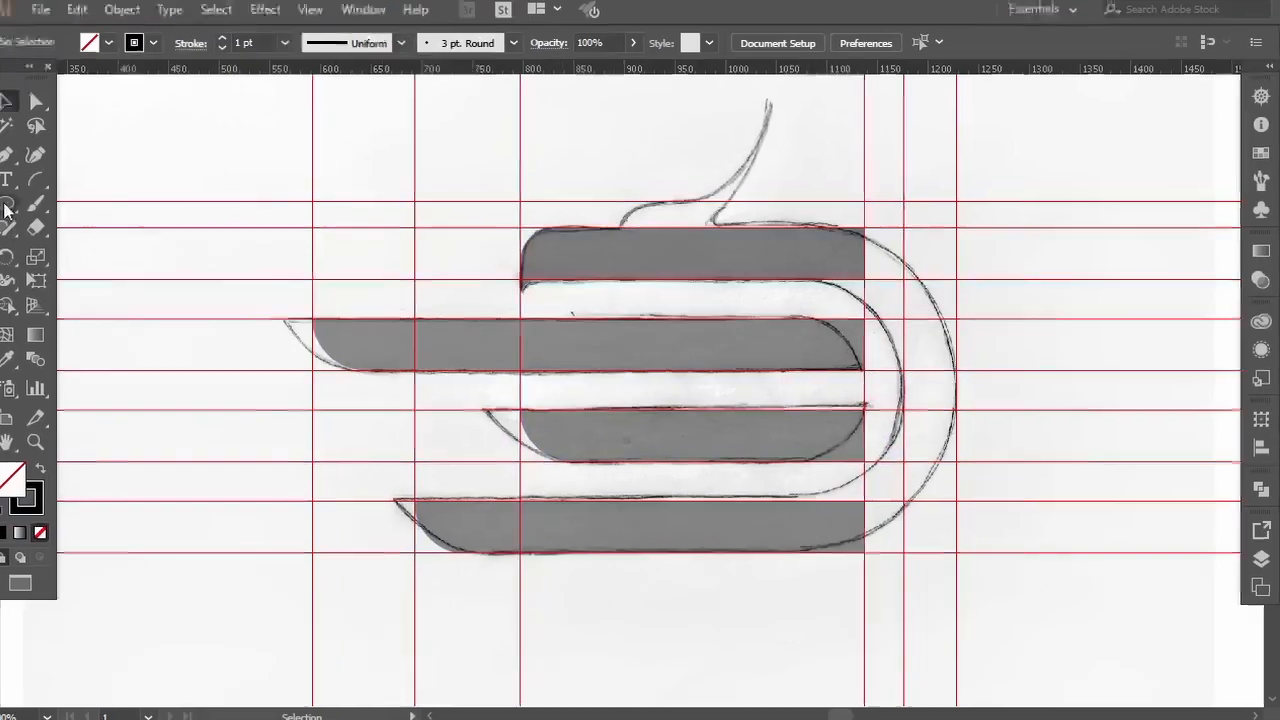
{"action": "left_click_drag", "start_coordinate": [708, 315], "coordinate": [587, 500]}
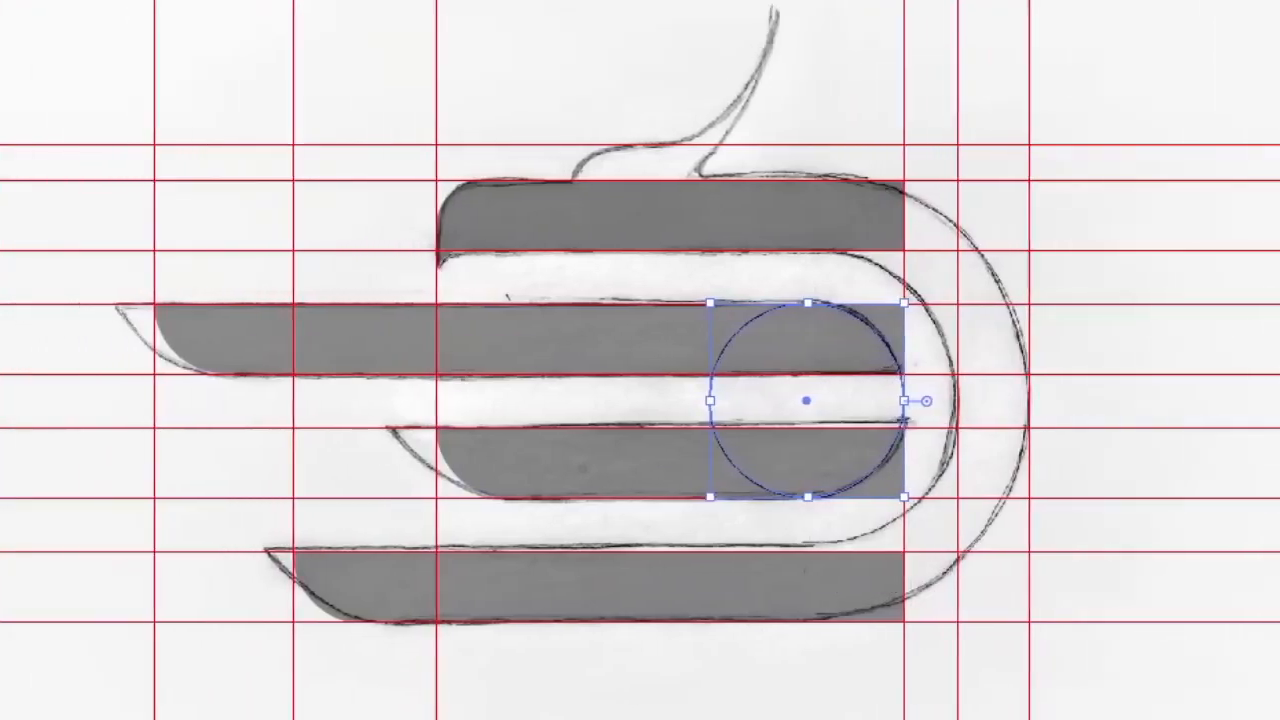
{"action": "left_click_drag", "start_coordinate": [640, 279], "coordinate": [801, 519]}
{"action": "key", "text": "e"}
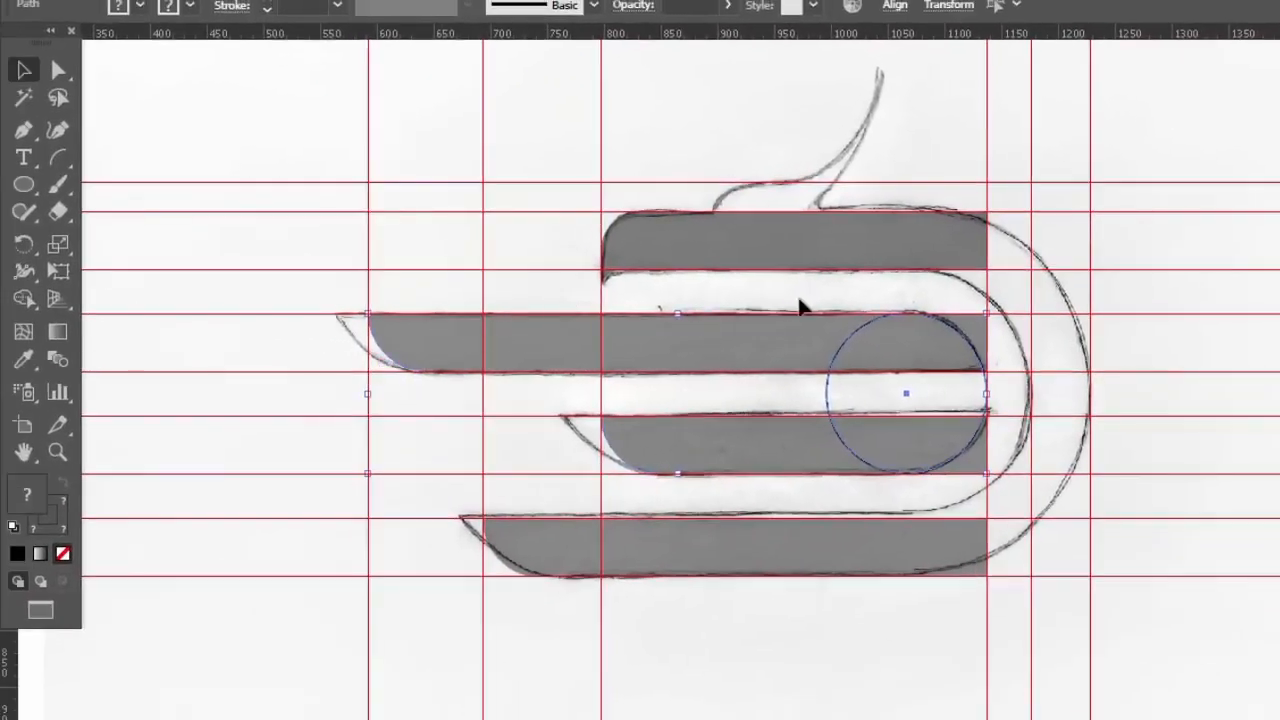
Remove the second and third bands' right corner areas outside the shared circle with the Shape Builder tool.
{"action": "left_click_drag", "start_coordinate": [845, 368], "coordinate": [911, 477]}
{"action": "left_click", "coordinate": [22, 300]}
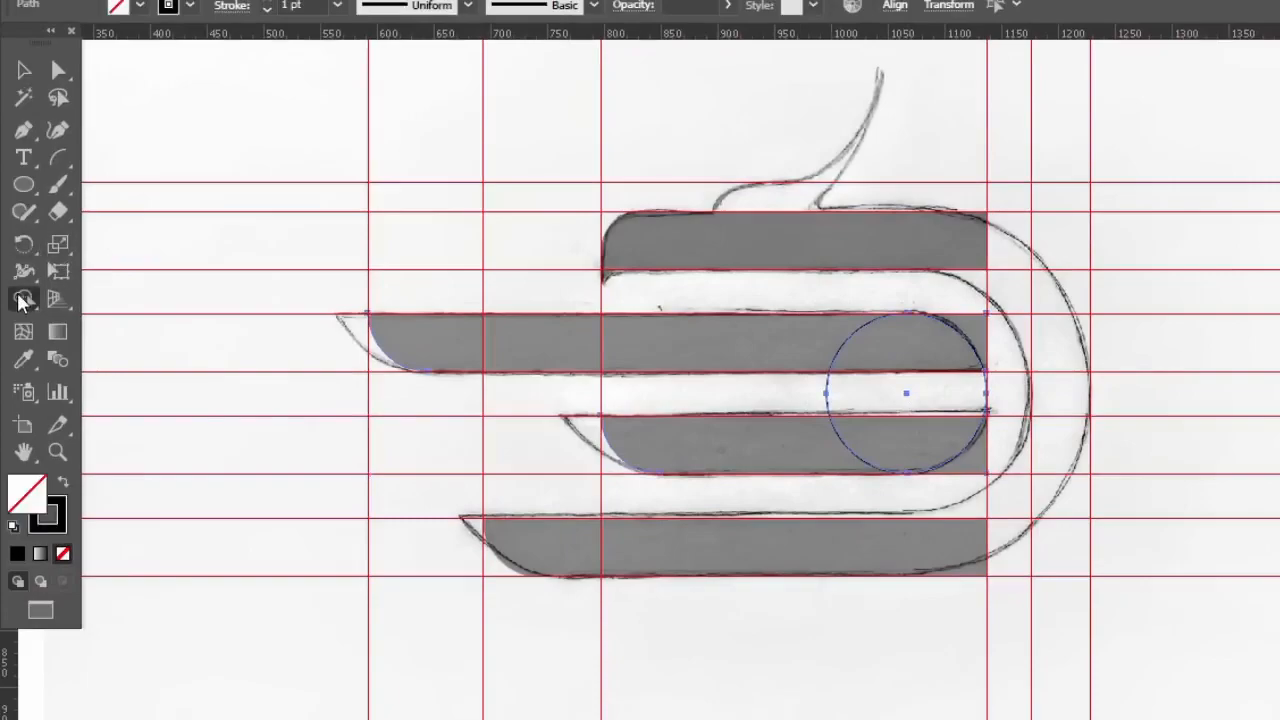
{"action": "key", "text": "alt"}
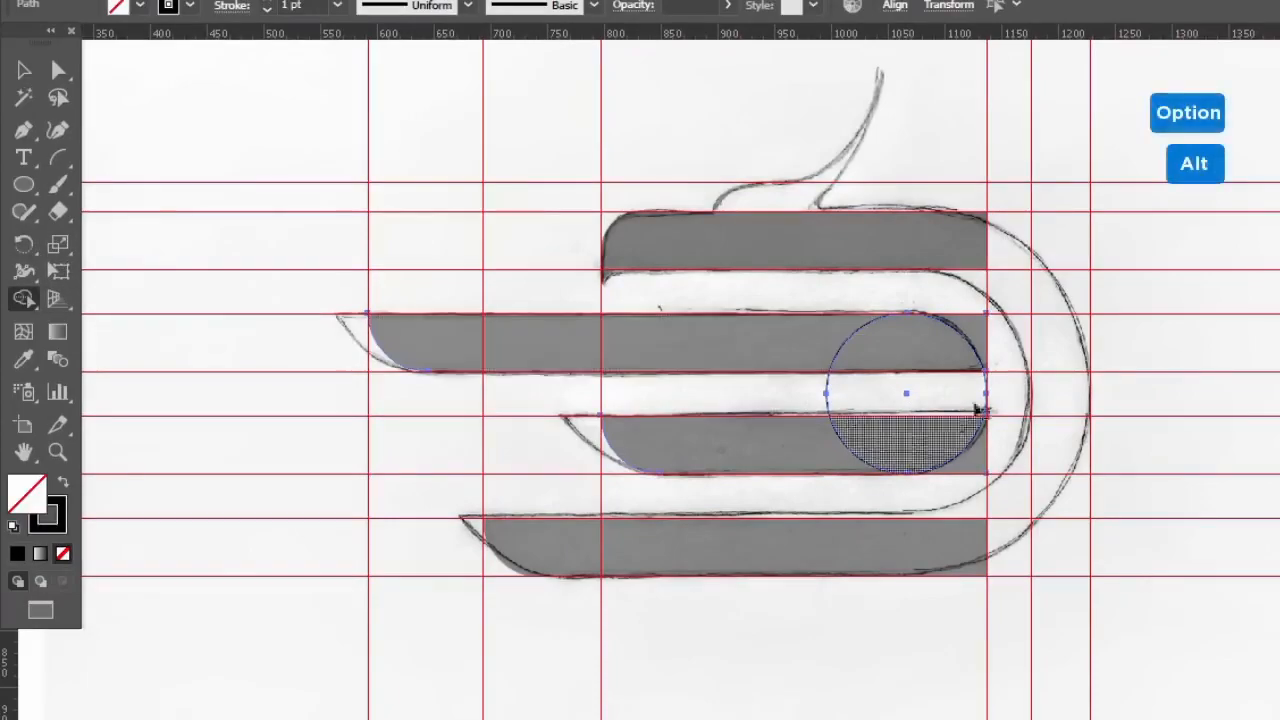
{"action": "left_click", "coordinate": [975, 337], "text": "alt"}
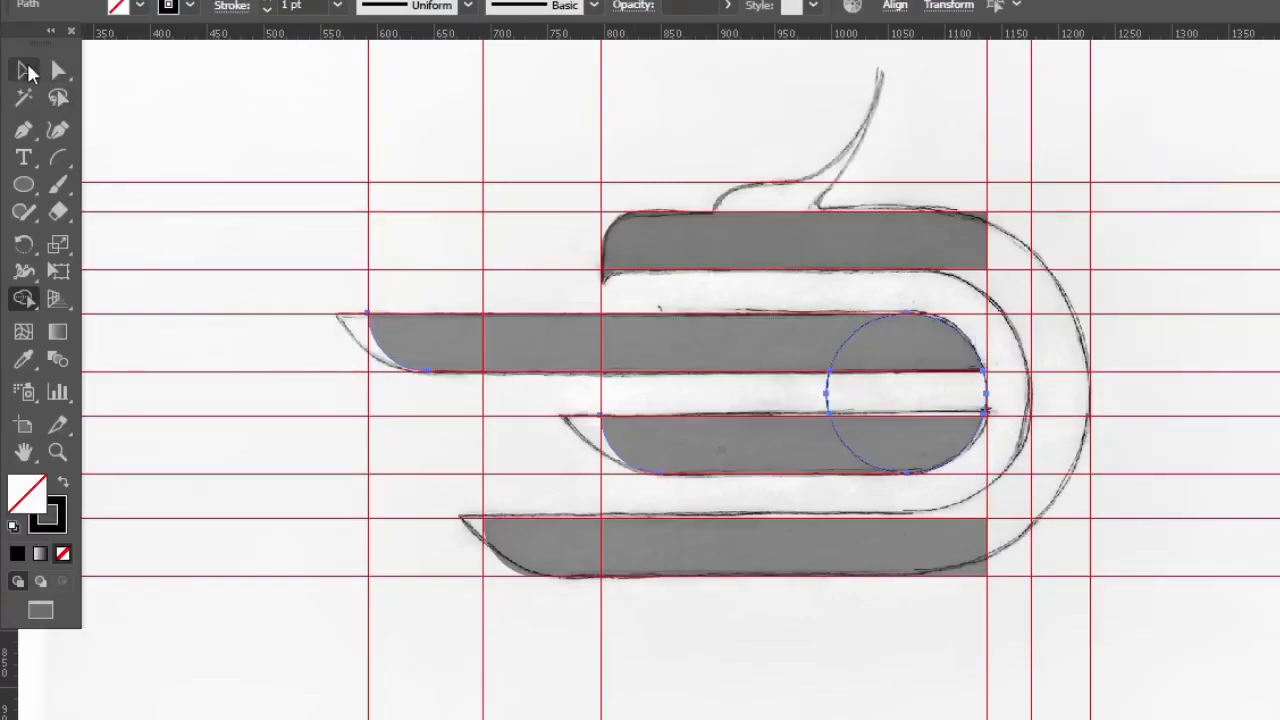
Delete the leftover outlined circle at the right ends of the second and third bands.
{"action": "left_click", "coordinate": [24, 71]}
{"action": "left_click", "coordinate": [278, 130]}
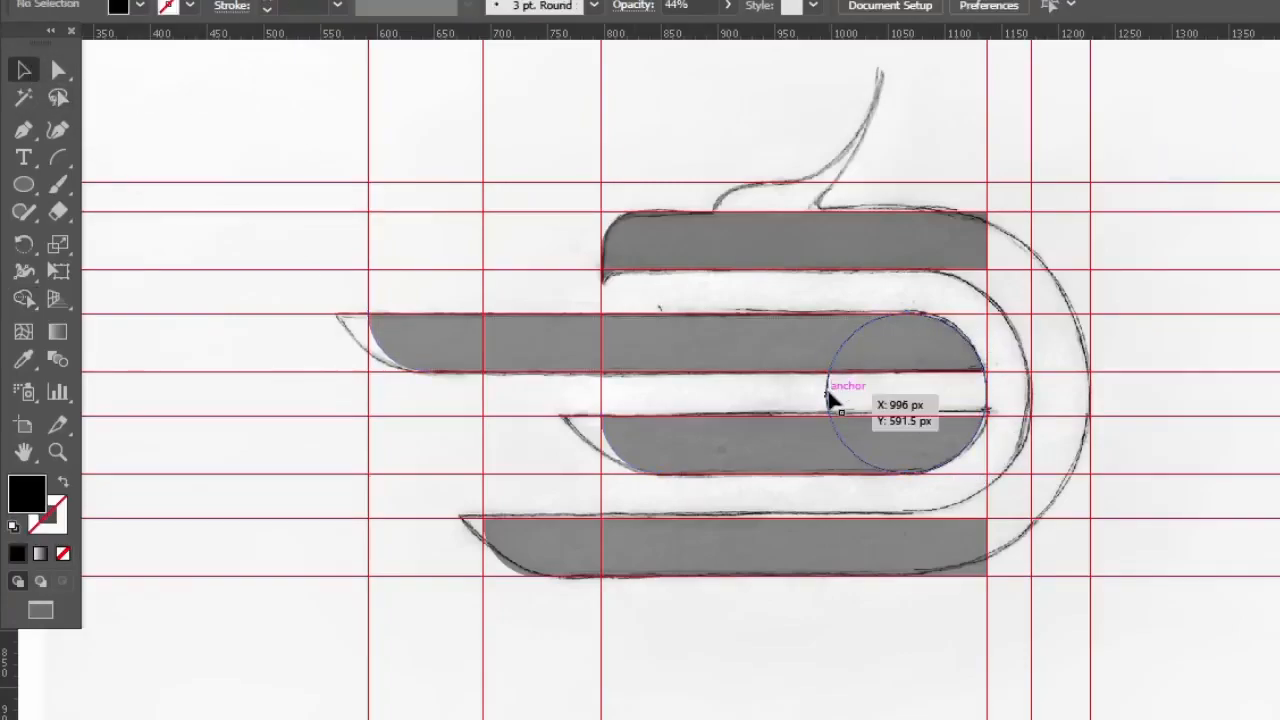
{"action": "left_click", "coordinate": [830, 398]}
{"action": "key", "text": "Delete"}
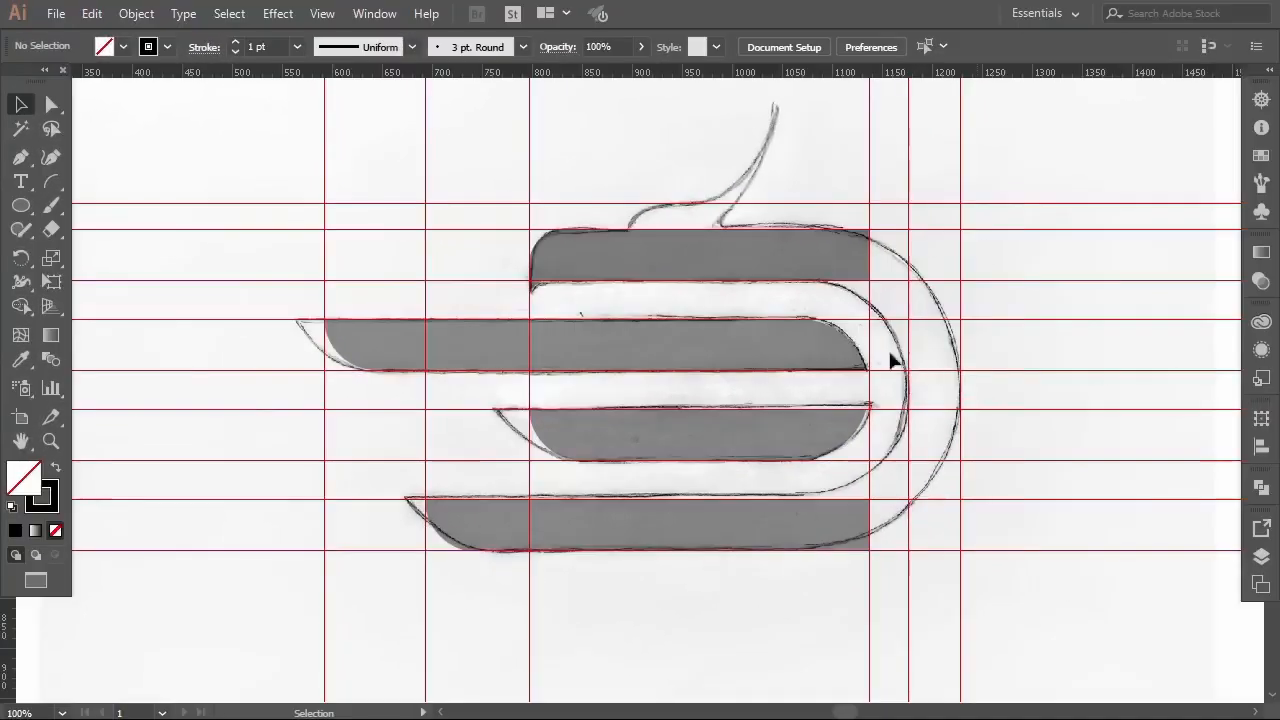
Draw an outlined circle about 321 px wide spanning all bands against the outermost right guide, and a smaller circle inside it touching the inner guide.
{"action": "left_click", "coordinate": [22, 206]}
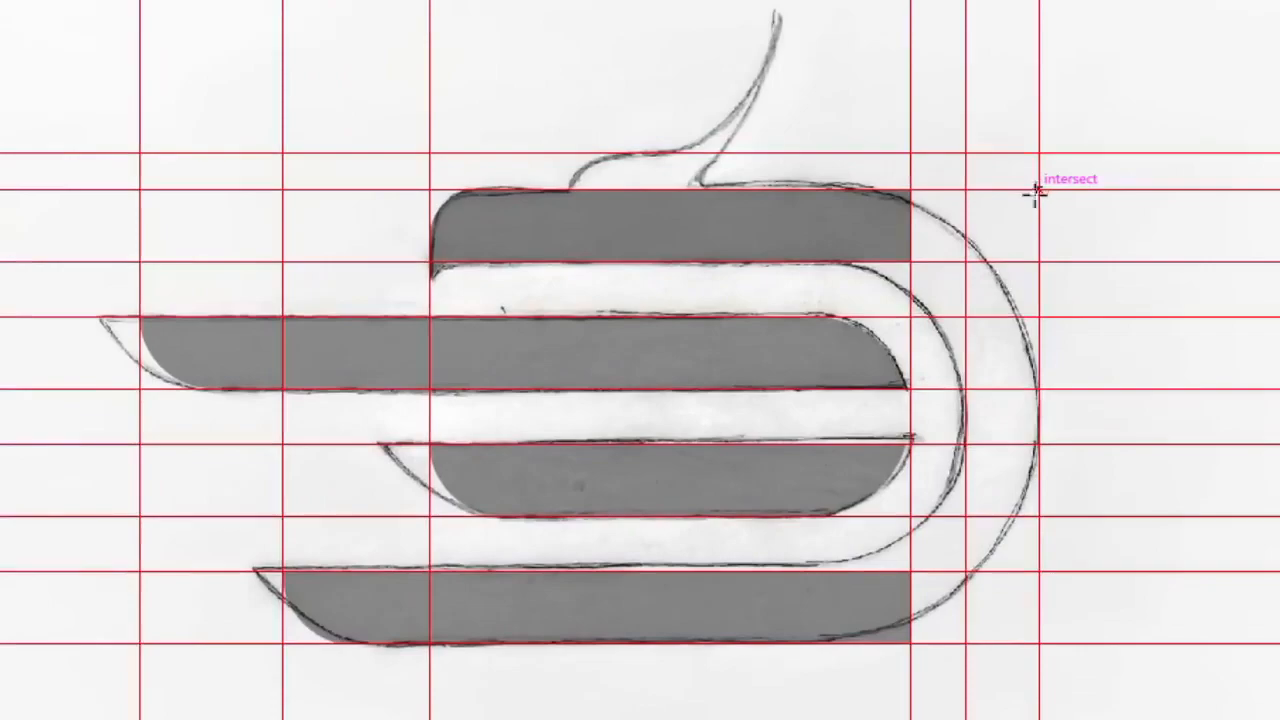
{"action": "left_click_drag", "start_coordinate": [1036, 190], "coordinate": [670, 639]}
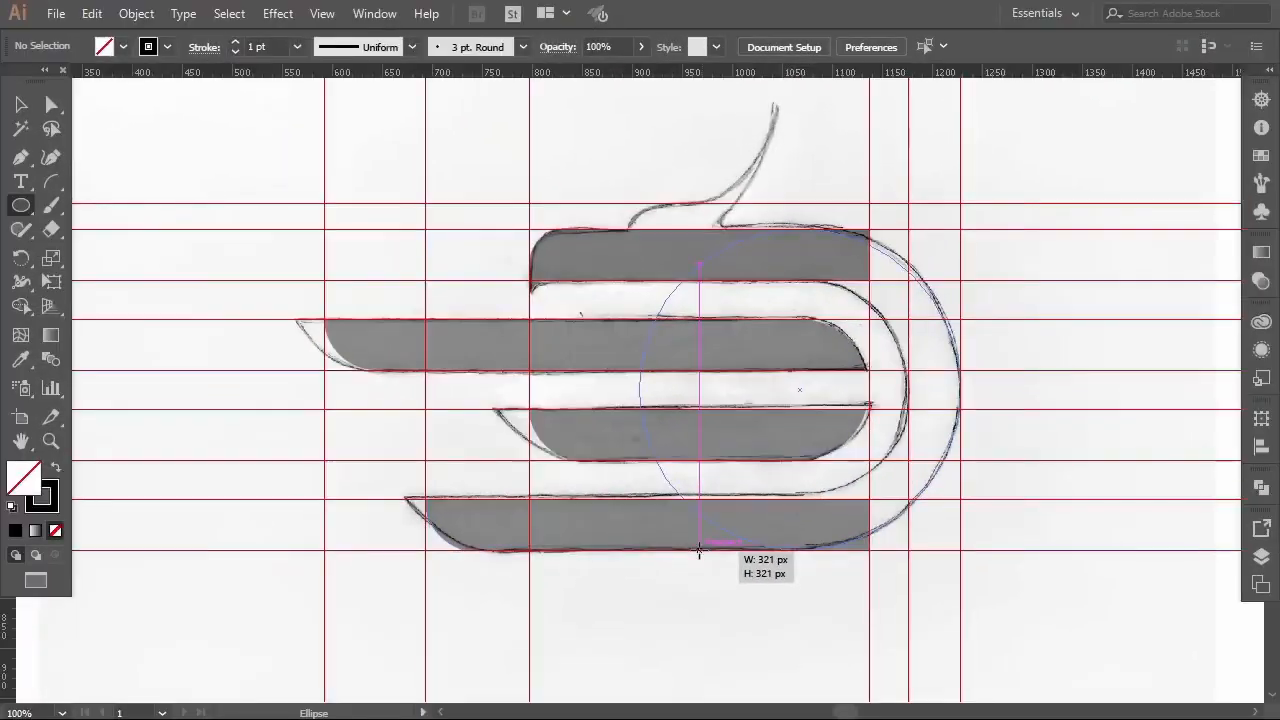
{"action": "left_click_drag", "start_coordinate": [699, 548], "coordinate": [701, 553]}
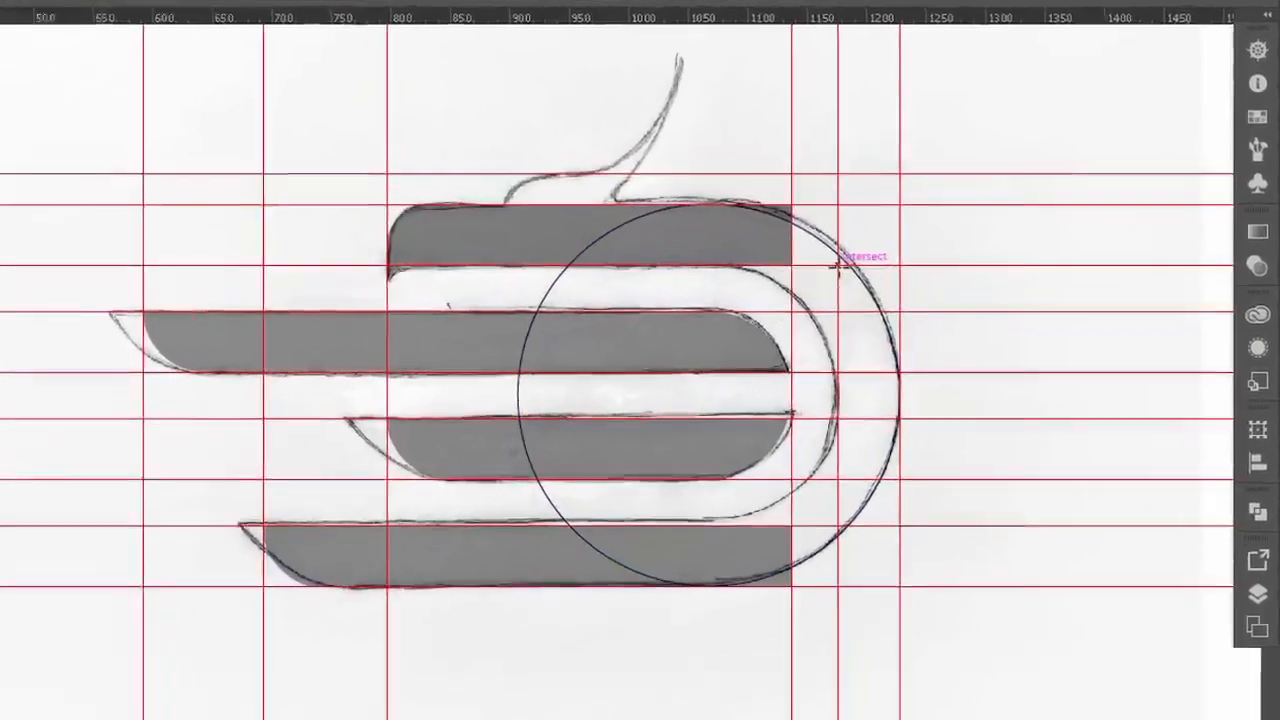
{"action": "left_click_drag", "start_coordinate": [838, 264], "coordinate": [613, 540]}
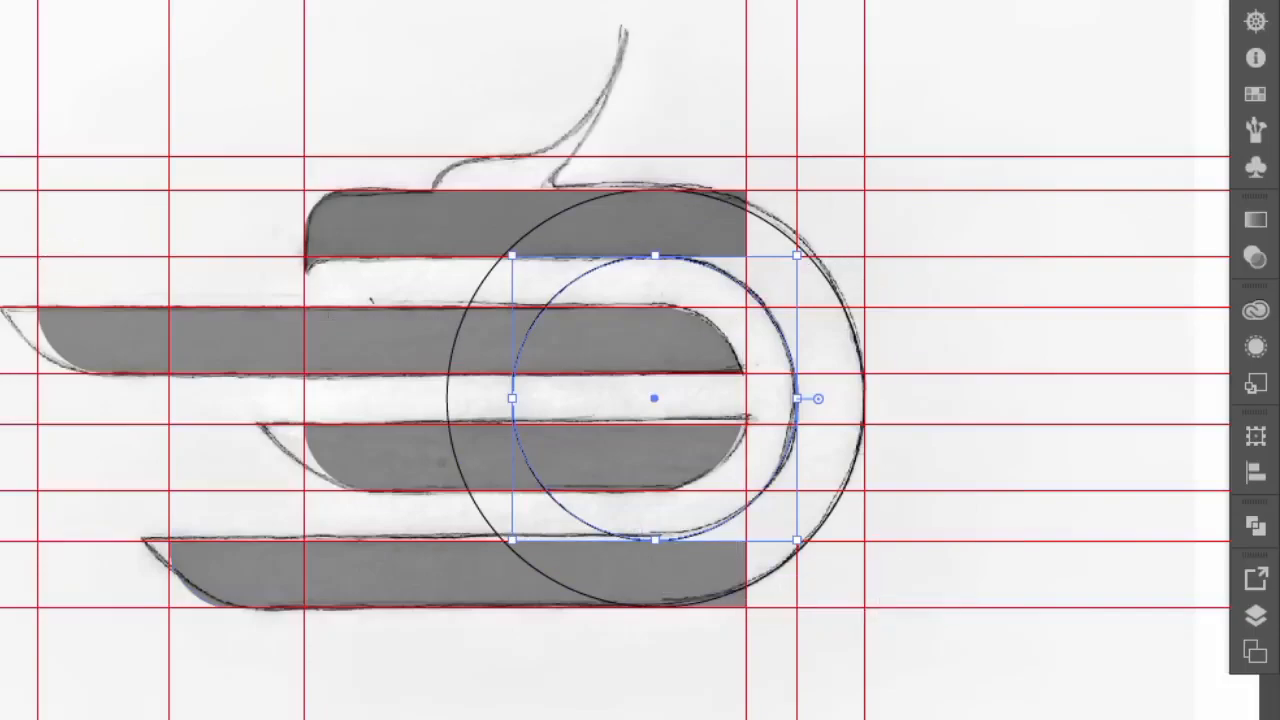
Merge the right half of the ring between both circles with the overlapping ends of the top and lowest bands using the Shape Builder tool.
{"action": "left_click", "coordinate": [826, 203]}
{"action": "left_click", "coordinate": [766, 229]}
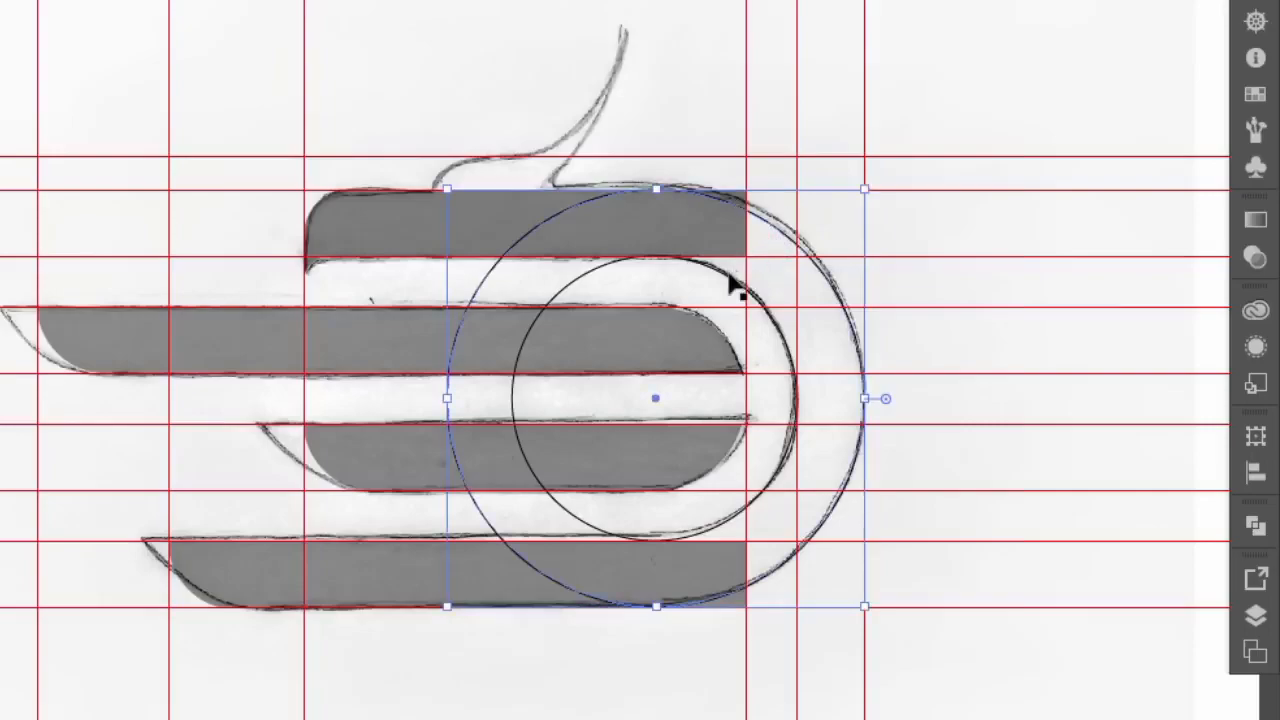
{"action": "left_click", "coordinate": [735, 279], "text": "shift"}
{"action": "left_click", "coordinate": [714, 237], "text": "shift"}
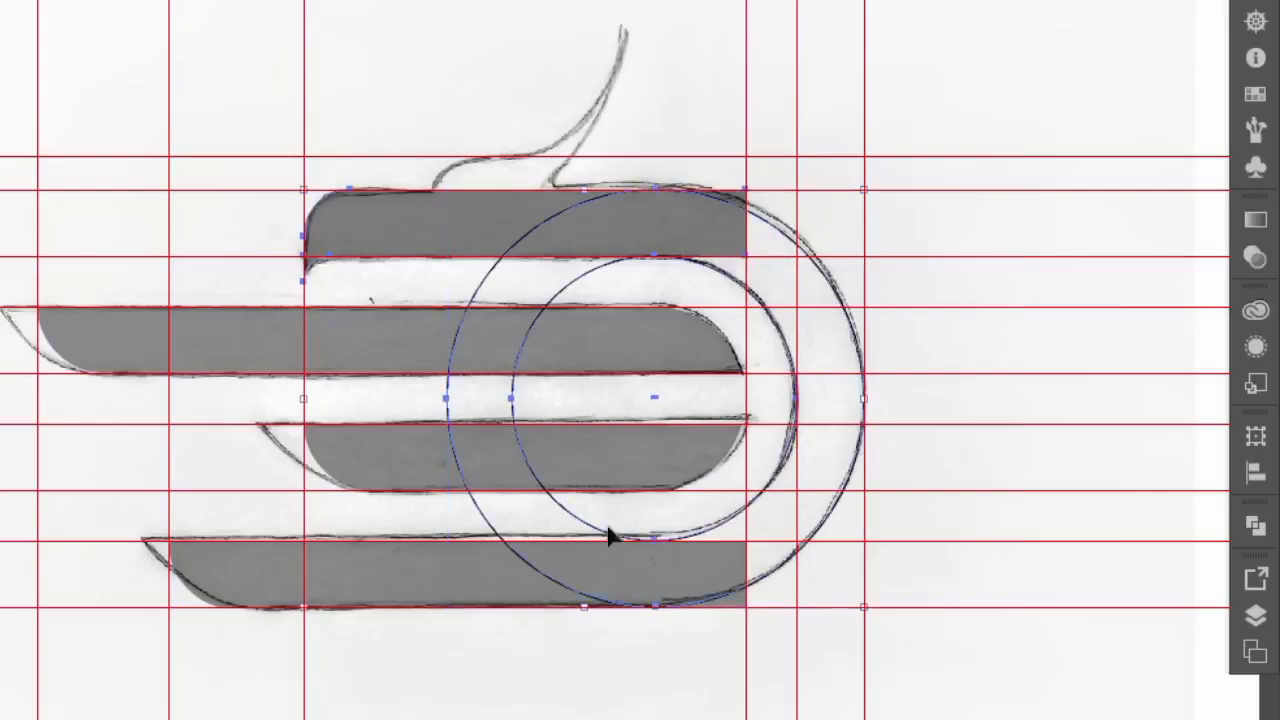
{"action": "left_click", "coordinate": [587, 566], "text": "shift"}
{"action": "left_click", "coordinate": [16, 307]}
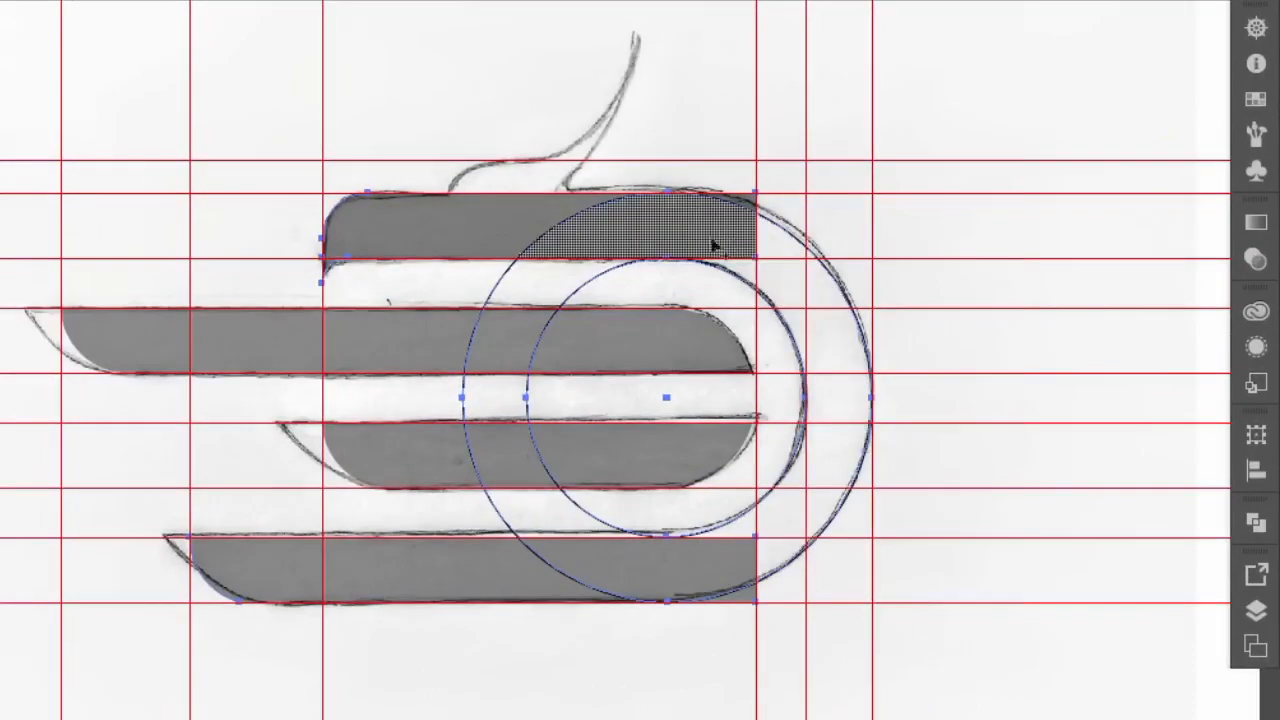
{"action": "left_click_drag", "start_coordinate": [621, 229], "coordinate": [785, 272]}
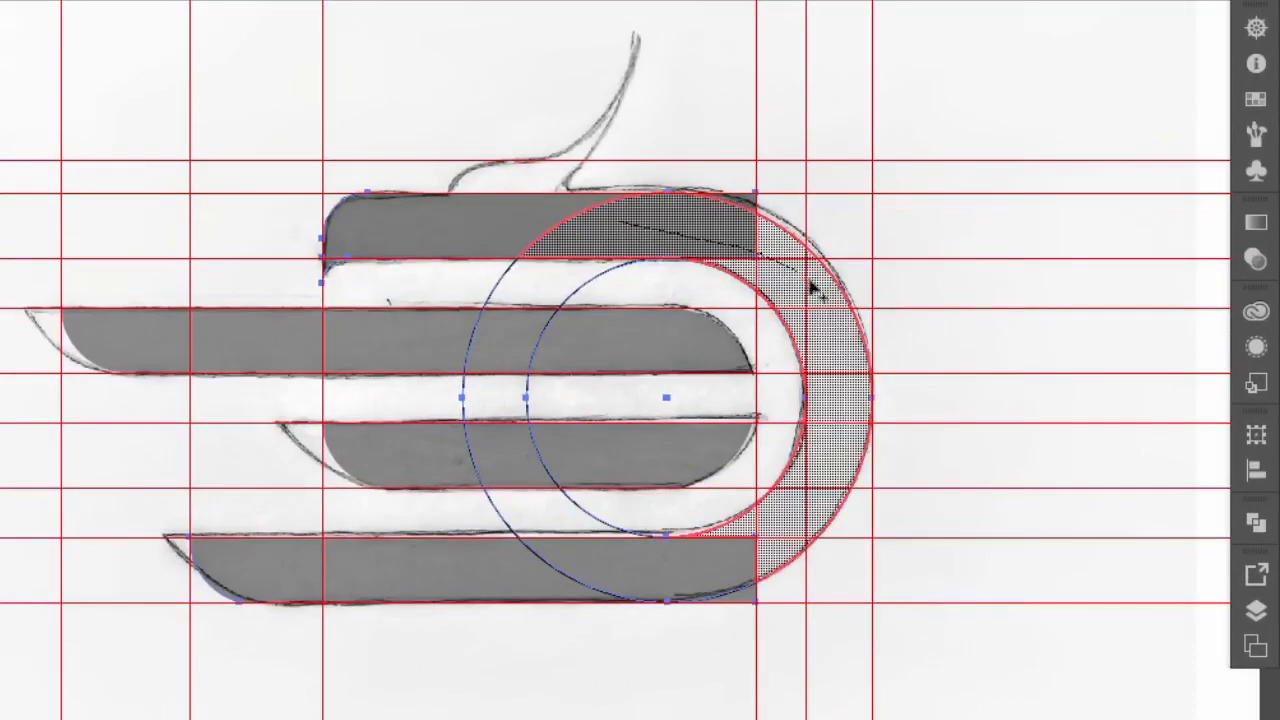
{"action": "mouse_move", "coordinate": [845, 410]}
{"action": "left_mouse_down"}
{"action": "mouse_move", "coordinate": [807, 501]}
{"action": "mouse_move", "coordinate": [742, 568]}
{"action": "left_mouse_up"}
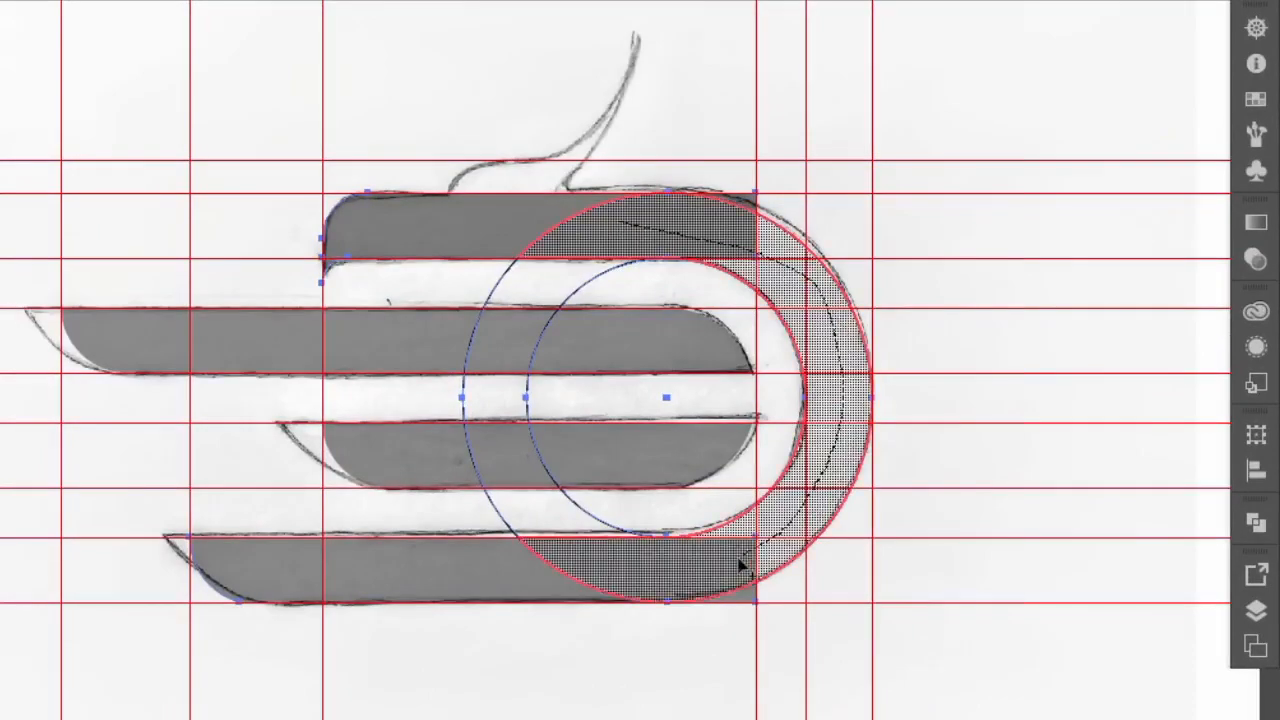
Delete the leftover corner pieces of the top and lowest bands and the remaining left parts of both circles.
{"action": "key", "text": "v"}
{"action": "left_click", "coordinate": [885, 248]}
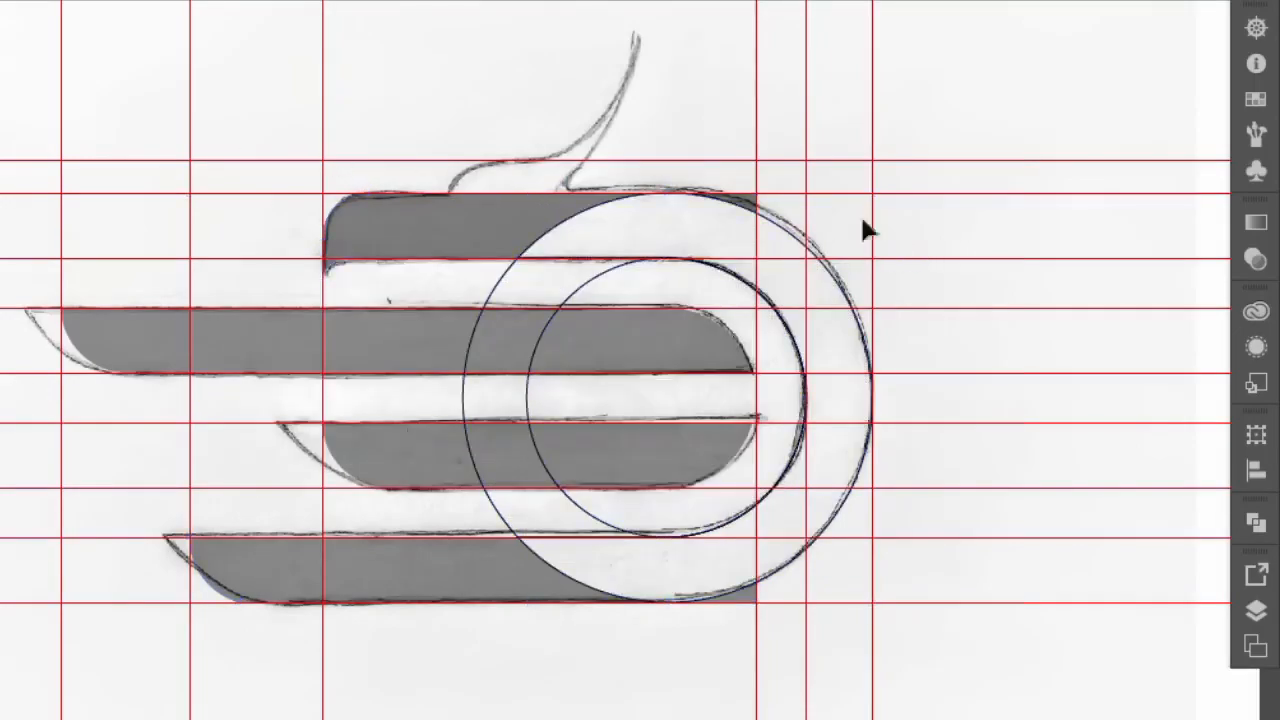
{"action": "left_click", "coordinate": [755, 205]}
{"action": "key", "text": "Delete"}
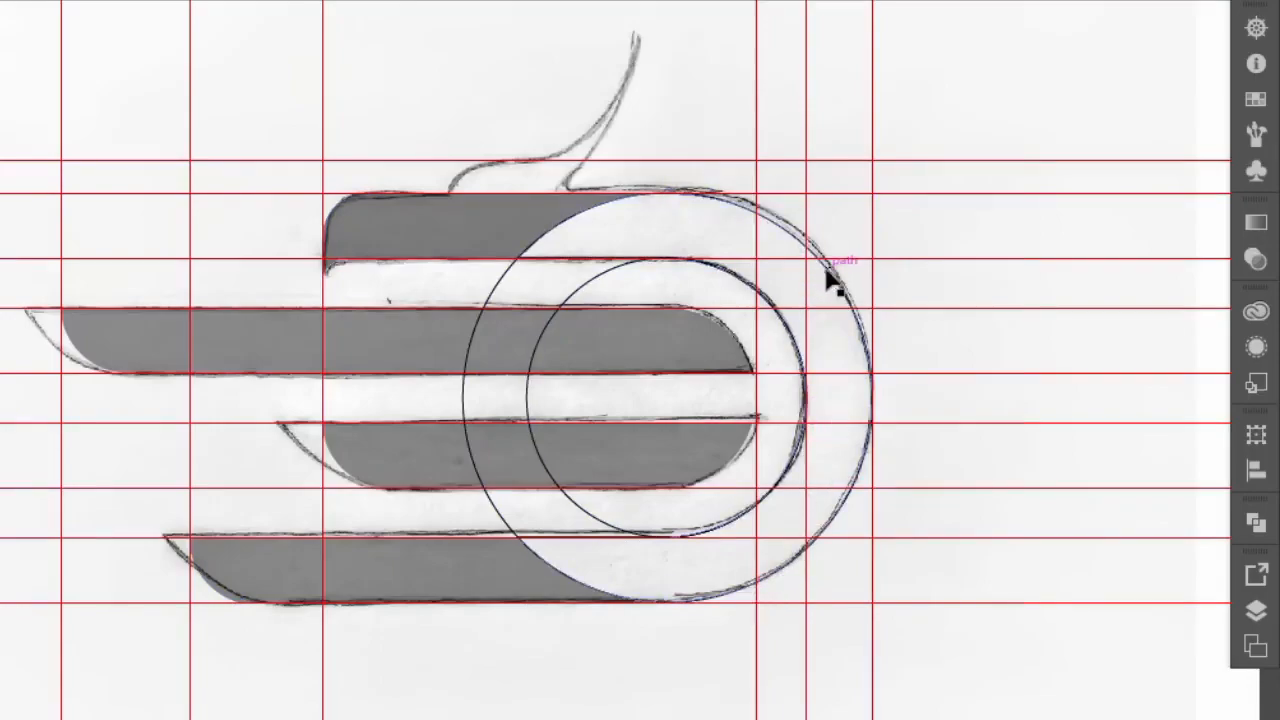
{"action": "left_click", "coordinate": [594, 286]}
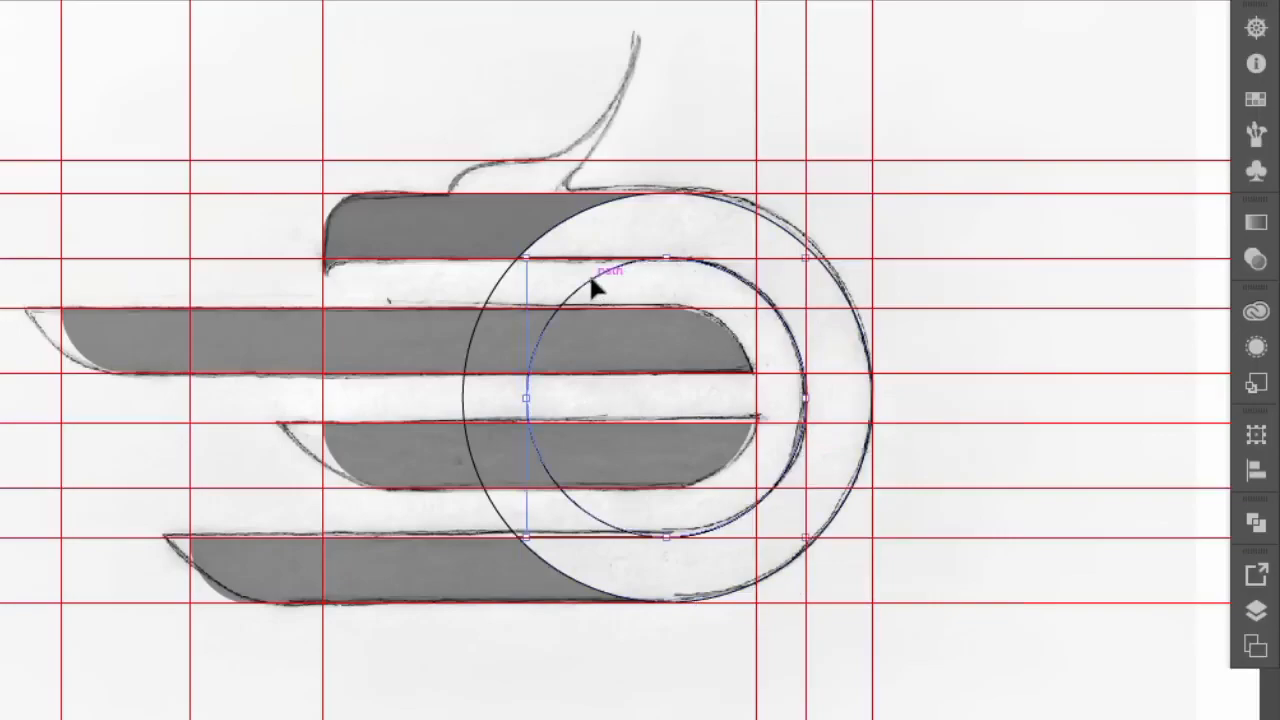
{"action": "key", "text": "Delete"}
{"action": "left_click", "coordinate": [500, 291]}
{"action": "key", "text": "Delete"}
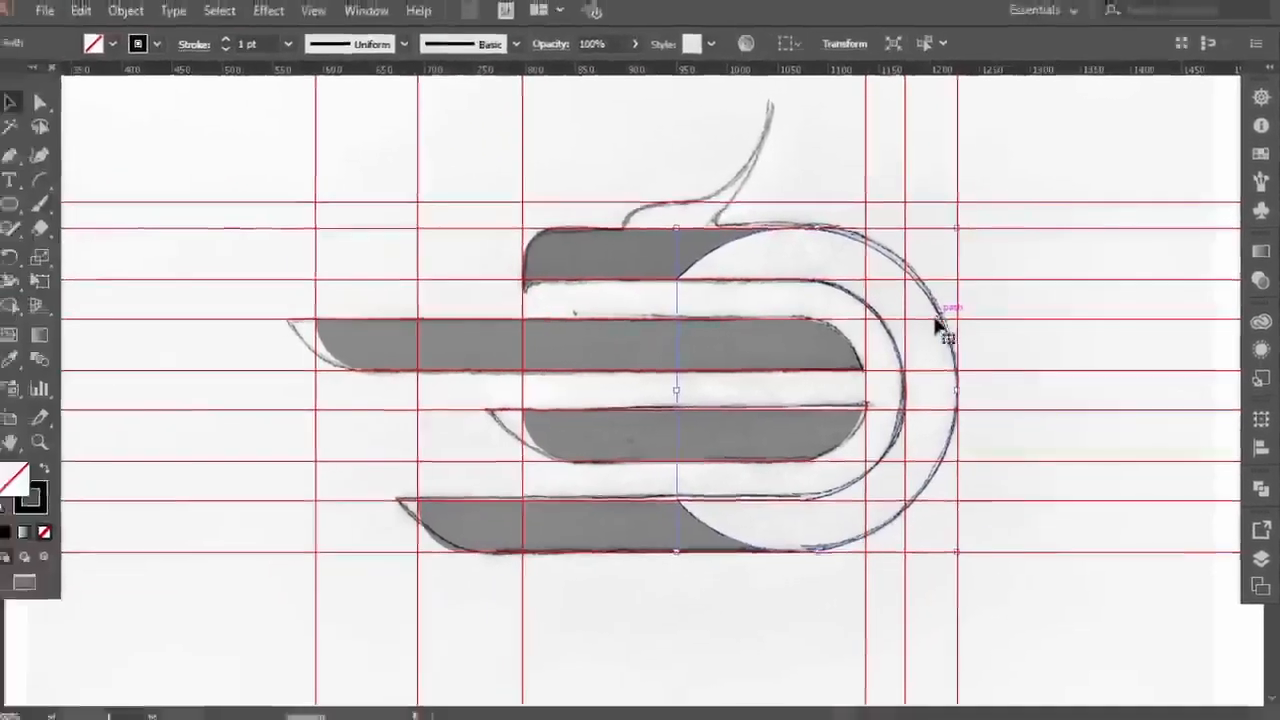
Copy the top band's semi-transparent black fill onto the outlined curved connector with the Eyedropper tool.
{"action": "left_click", "coordinate": [850, 327]}
{"action": "left_click", "coordinate": [22, 361]}
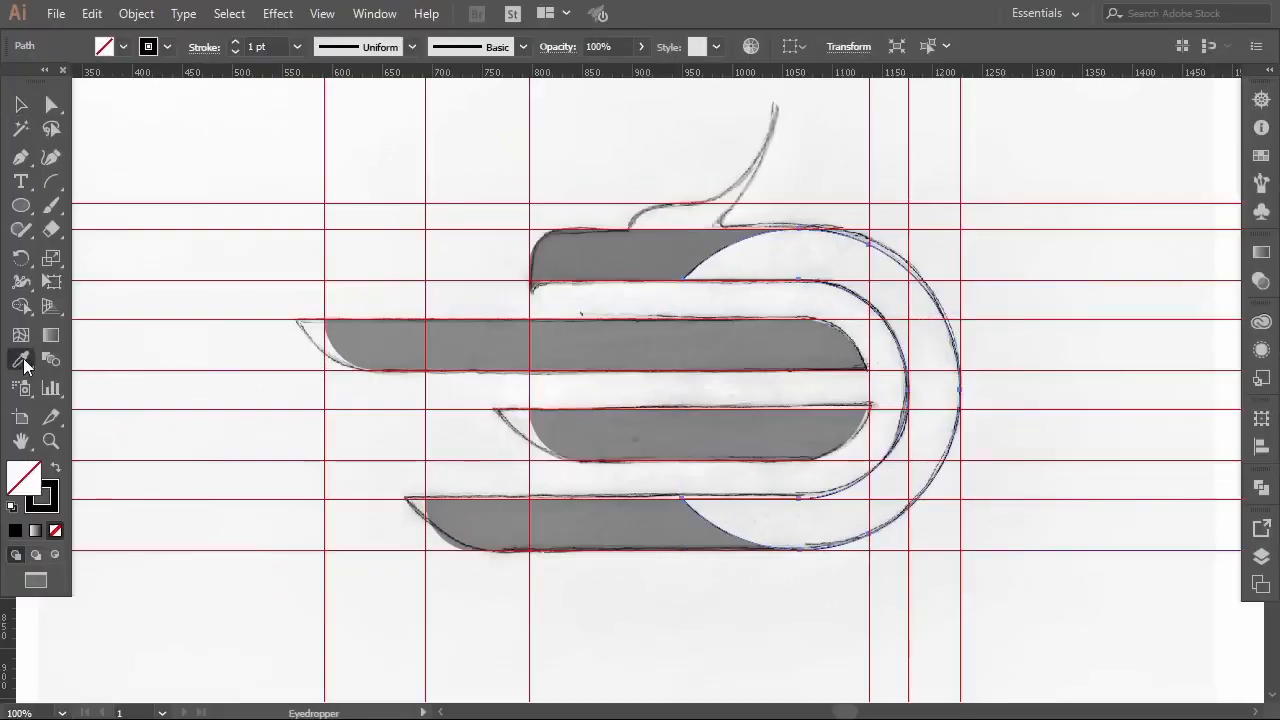
{"action": "left_click", "coordinate": [596, 242]}
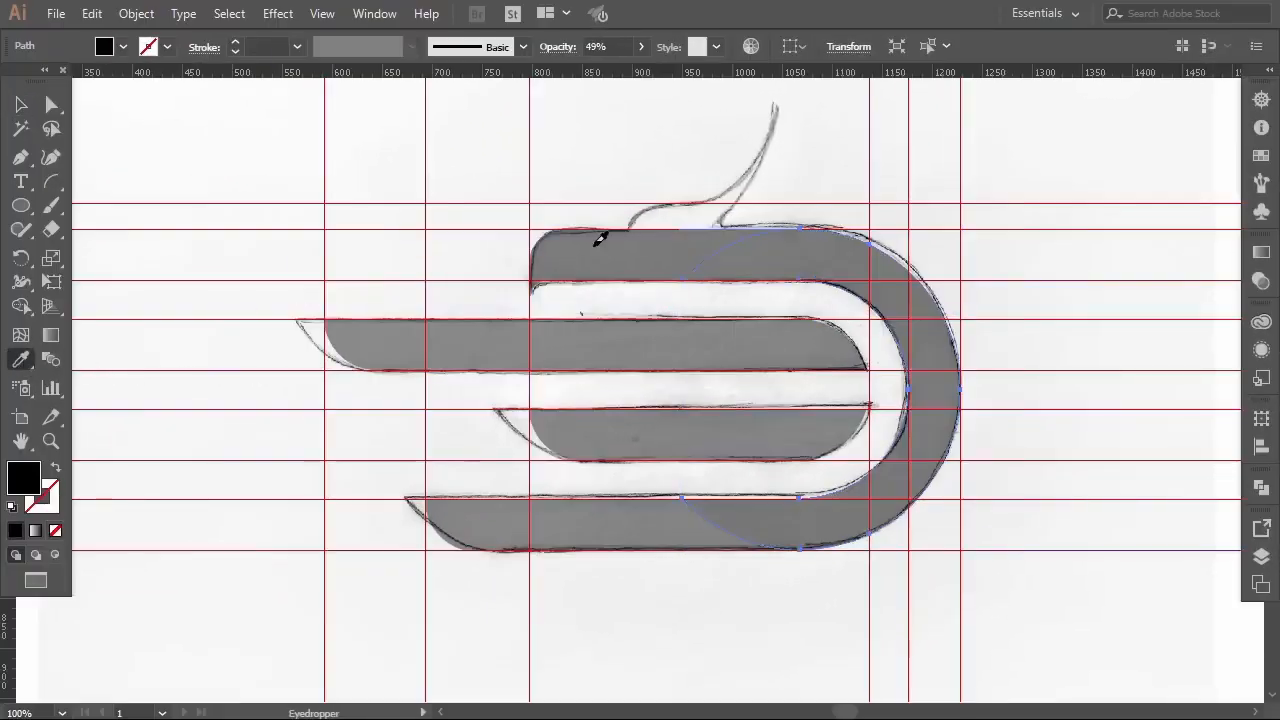
Select all the wing shapes, set their opacity to 100%, and unite them with Pathfinder.
{"action": "left_click", "coordinate": [23, 108]}
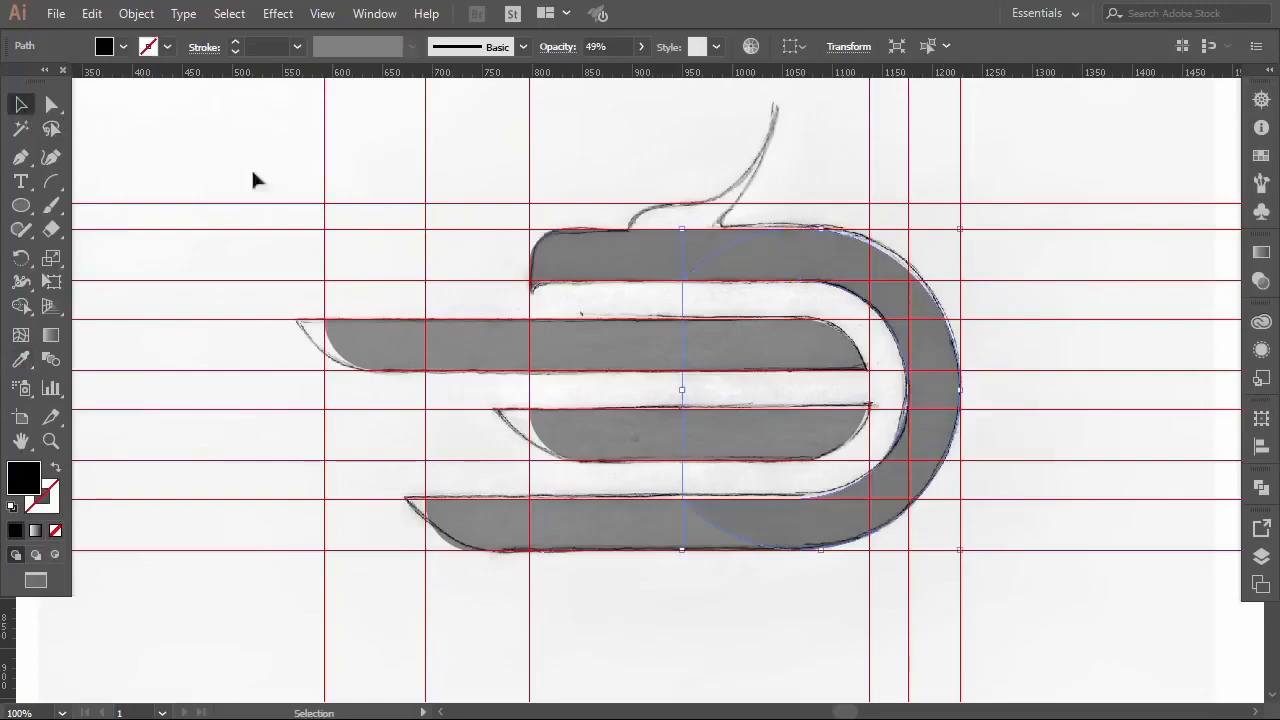
{"action": "key", "text": "ctrl+minus"}
{"action": "left_click_drag", "start_coordinate": [880, 228], "coordinate": [412, 520]}
{"action": "left_click", "coordinate": [641, 47]}
{"action": "left_click_drag", "start_coordinate": [621, 73], "coordinate": [693, 80]}
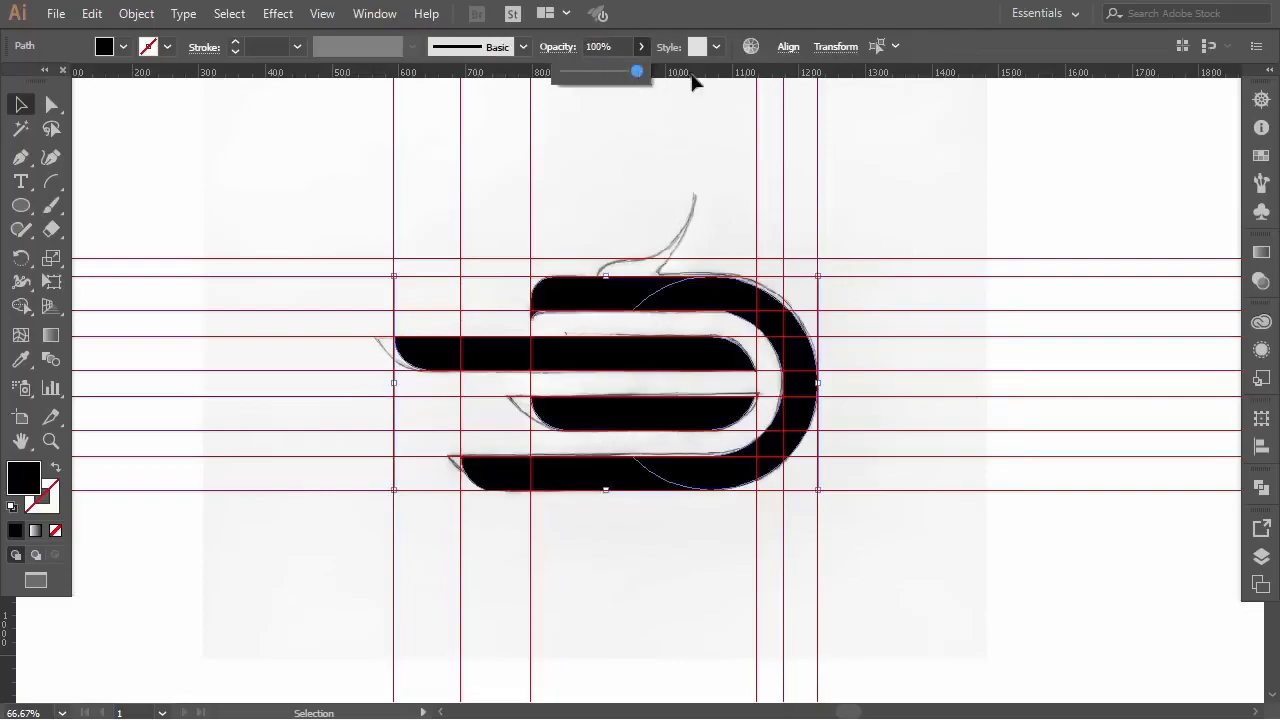
{"action": "left_click", "coordinate": [1261, 488]}
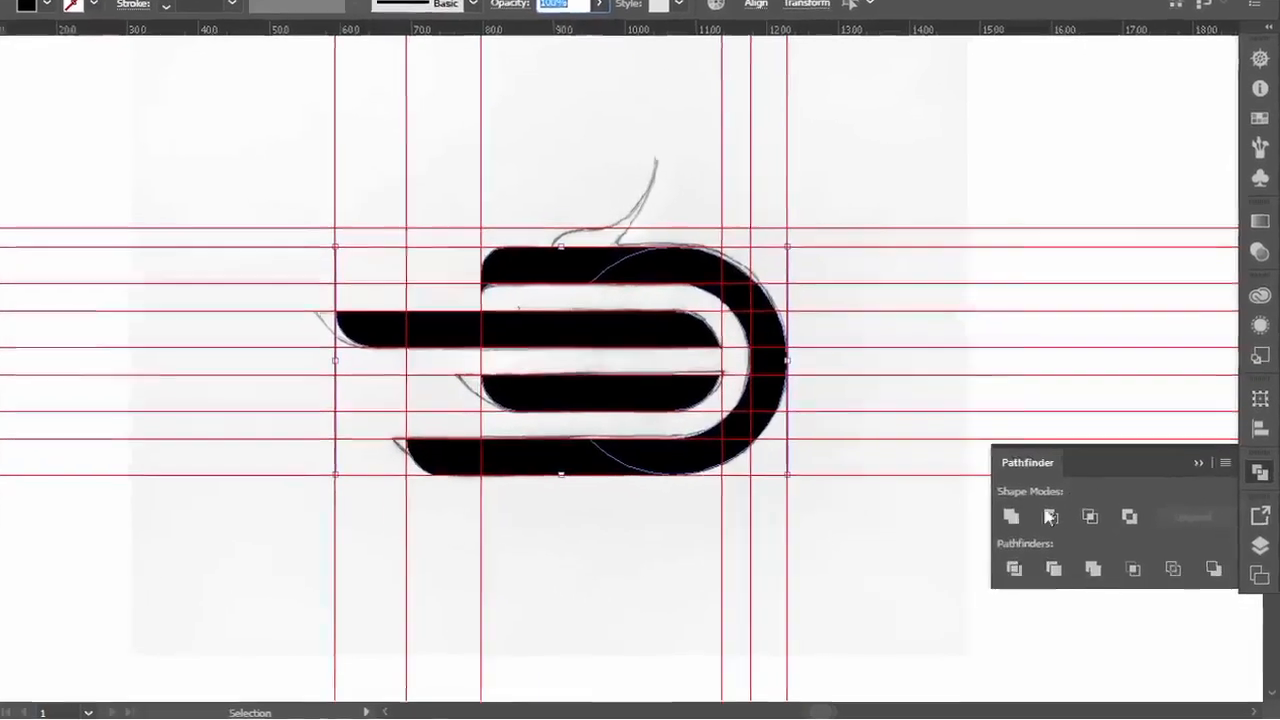
{"action": "left_click", "coordinate": [967, 480]}
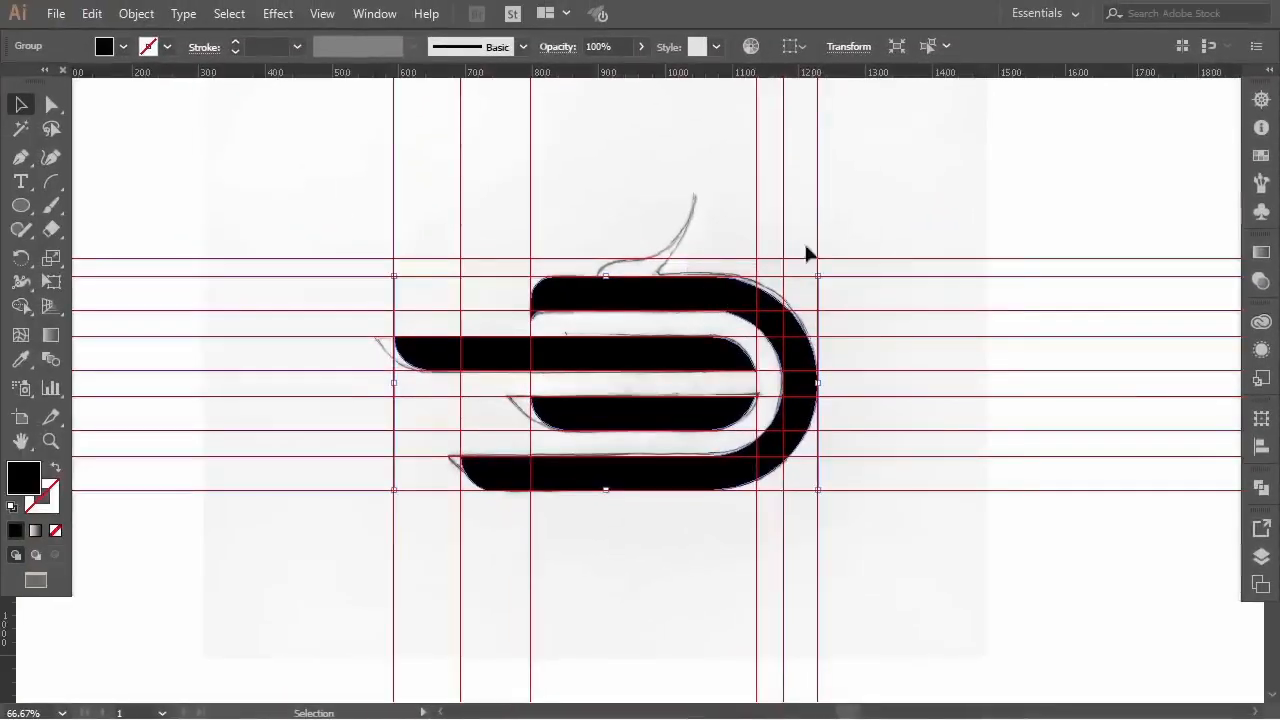
Set the united wing shape's opacity to 54% so the sketch shows through.
{"action": "left_click_drag", "start_coordinate": [872, 226], "coordinate": [585, 465]}
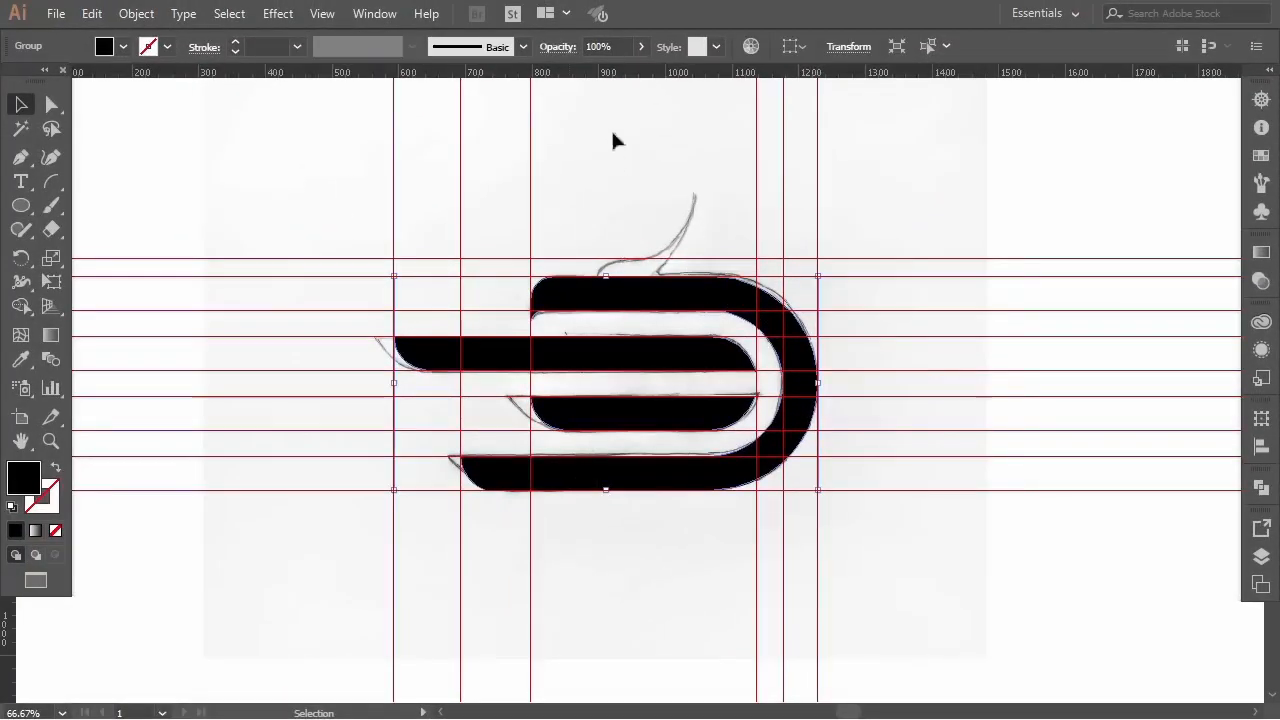
{"action": "left_click", "coordinate": [641, 47]}
{"action": "mouse_move", "coordinate": [606, 71]}
{"action": "left_mouse_down"}
{"action": "mouse_move", "coordinate": [594, 71]}
{"action": "mouse_move", "coordinate": [604, 68]}
{"action": "left_mouse_up"}
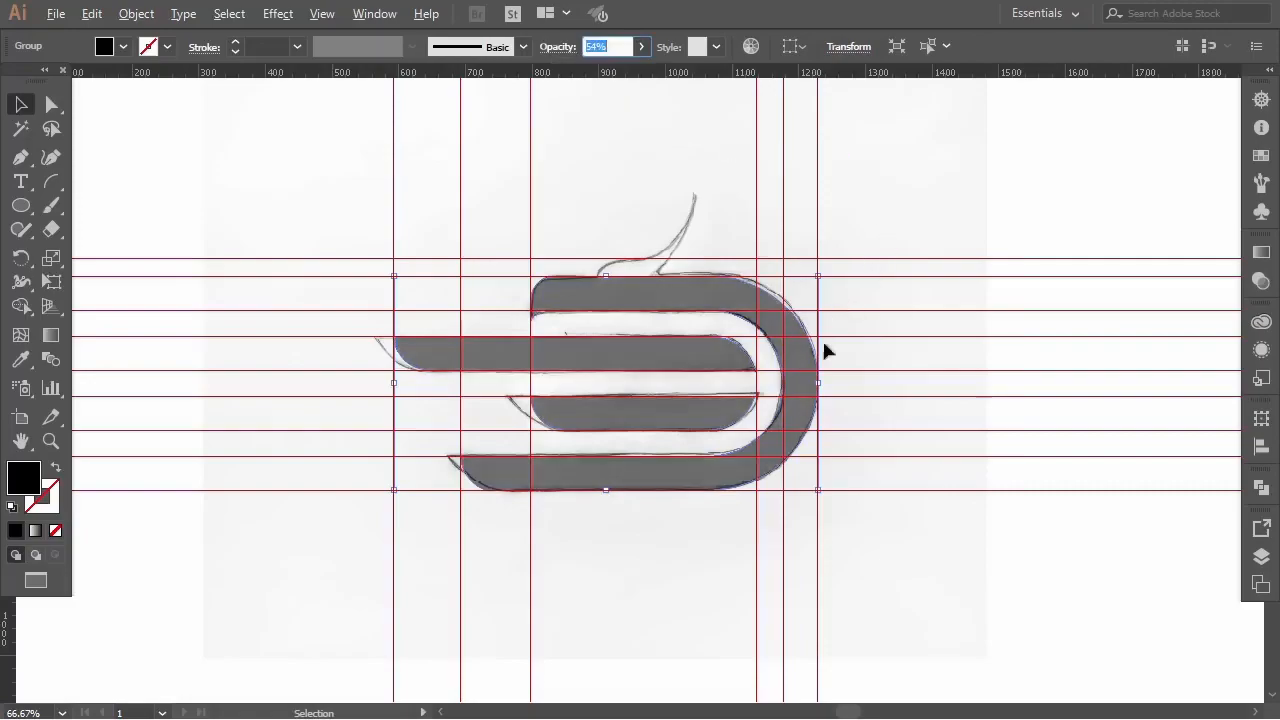
Add a vertical guide where the back of the sketched head meets the top band.
{"action": "scroll", "coordinate": [822, 359], "scroll_direction": "up", "scroll_amount": 1}
{"action": "scroll", "coordinate": [775, 305], "scroll_direction": "left", "scroll_amount": 5}
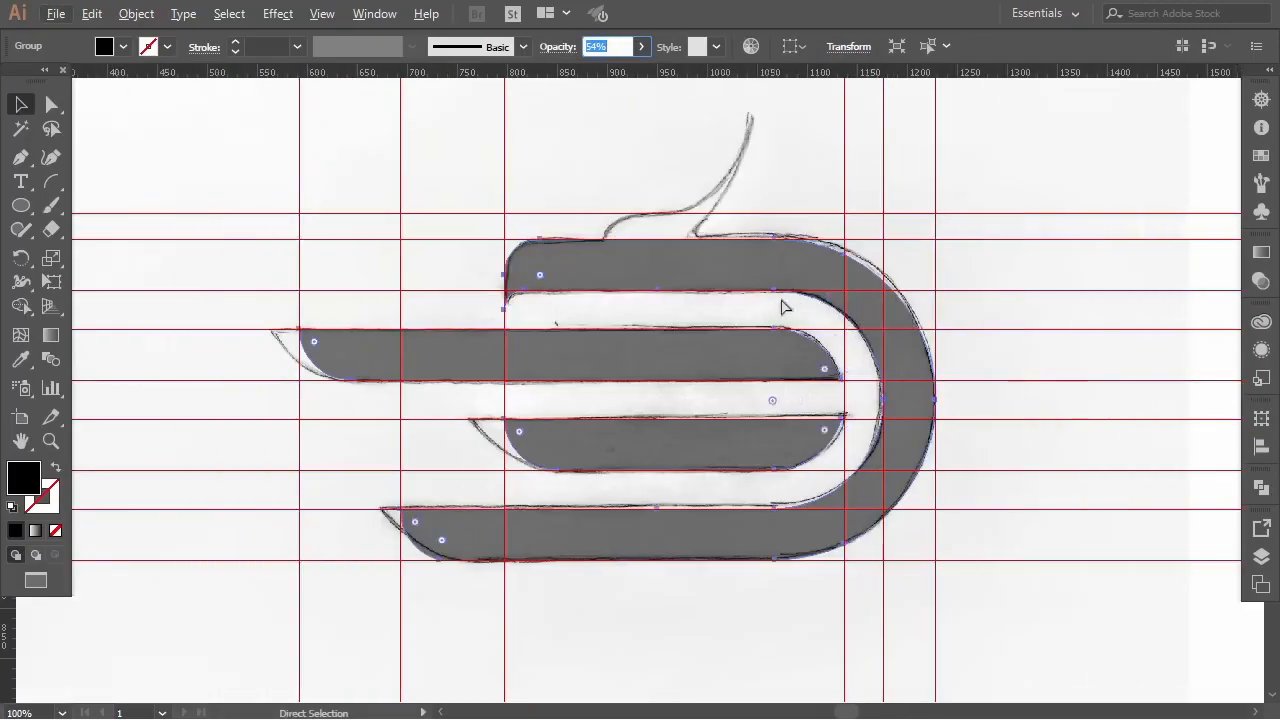
{"action": "scroll", "coordinate": [953, 257], "scroll_direction": "up", "scroll_amount": 1}
{"action": "scroll", "coordinate": [955, 257], "scroll_direction": "up", "scroll_amount": 1}
{"action": "left_click", "coordinate": [985, 221]}
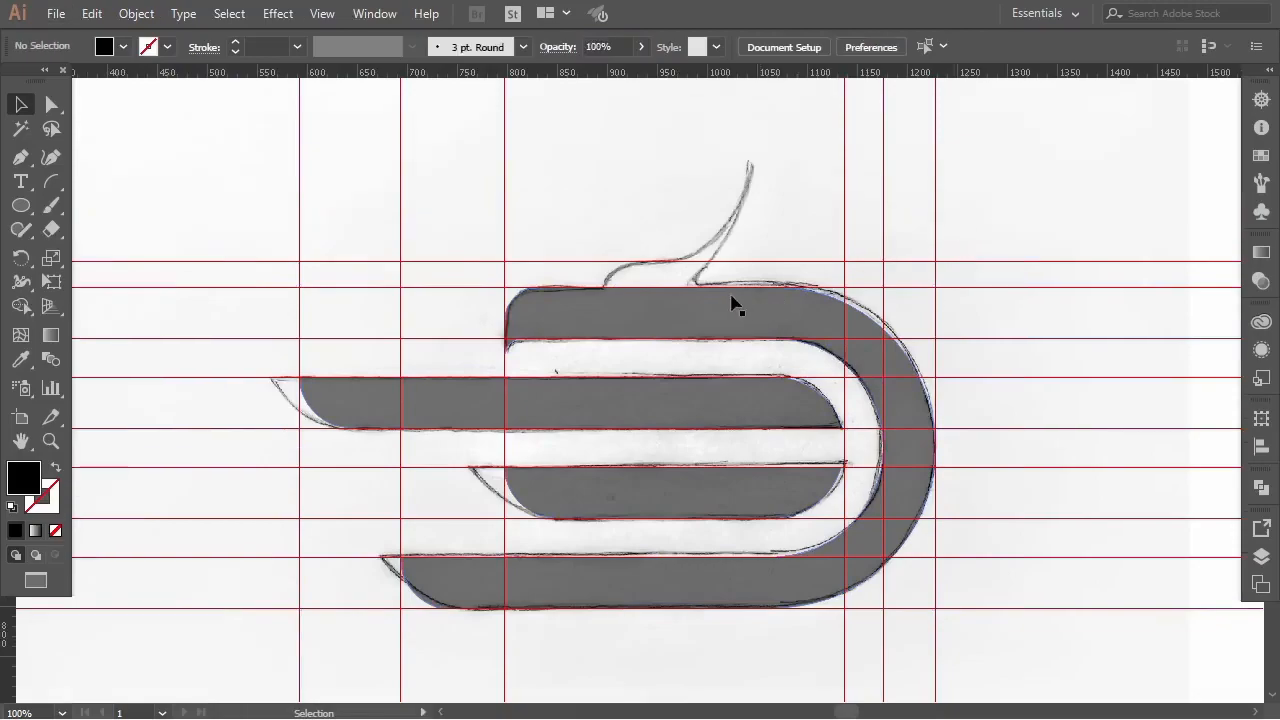
{"action": "scroll", "coordinate": [735, 305], "scroll_direction": "up", "scroll_amount": 1}
{"action": "scroll", "coordinate": [772, 298], "scroll_direction": "up", "scroll_amount": 1}
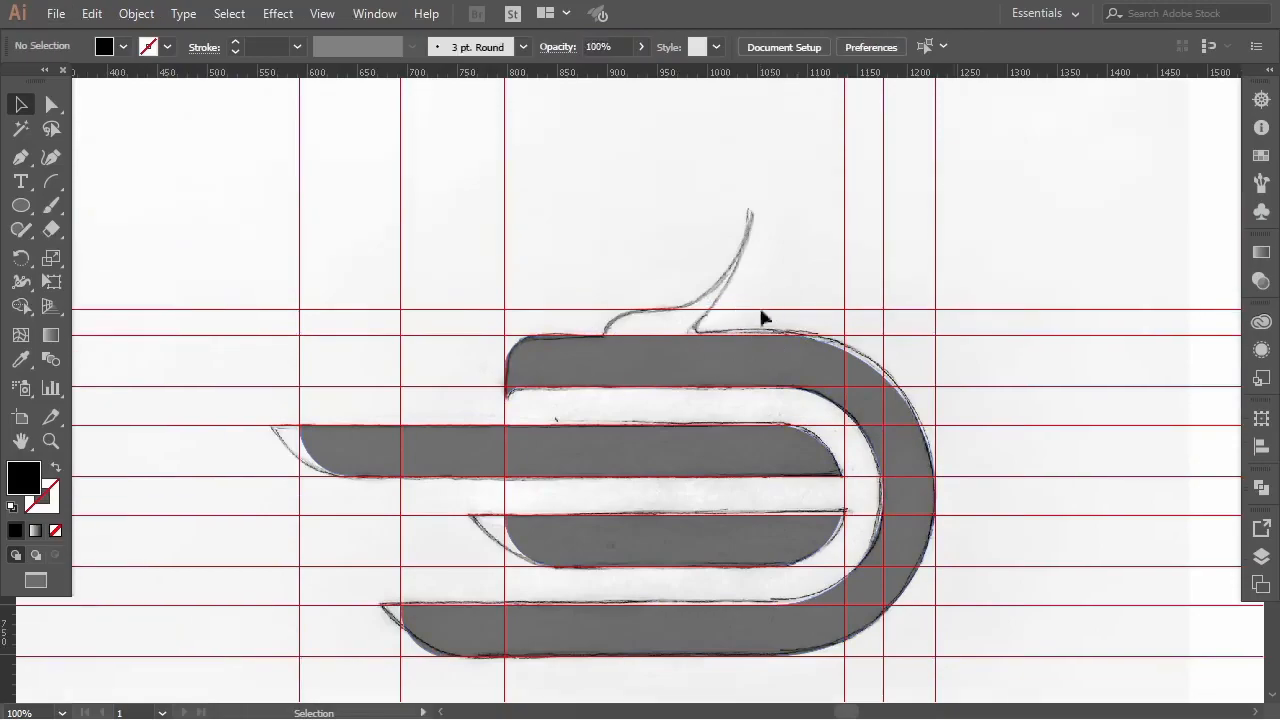
{"action": "left_click_drag", "start_coordinate": [8, 641], "coordinate": [603, 487]}
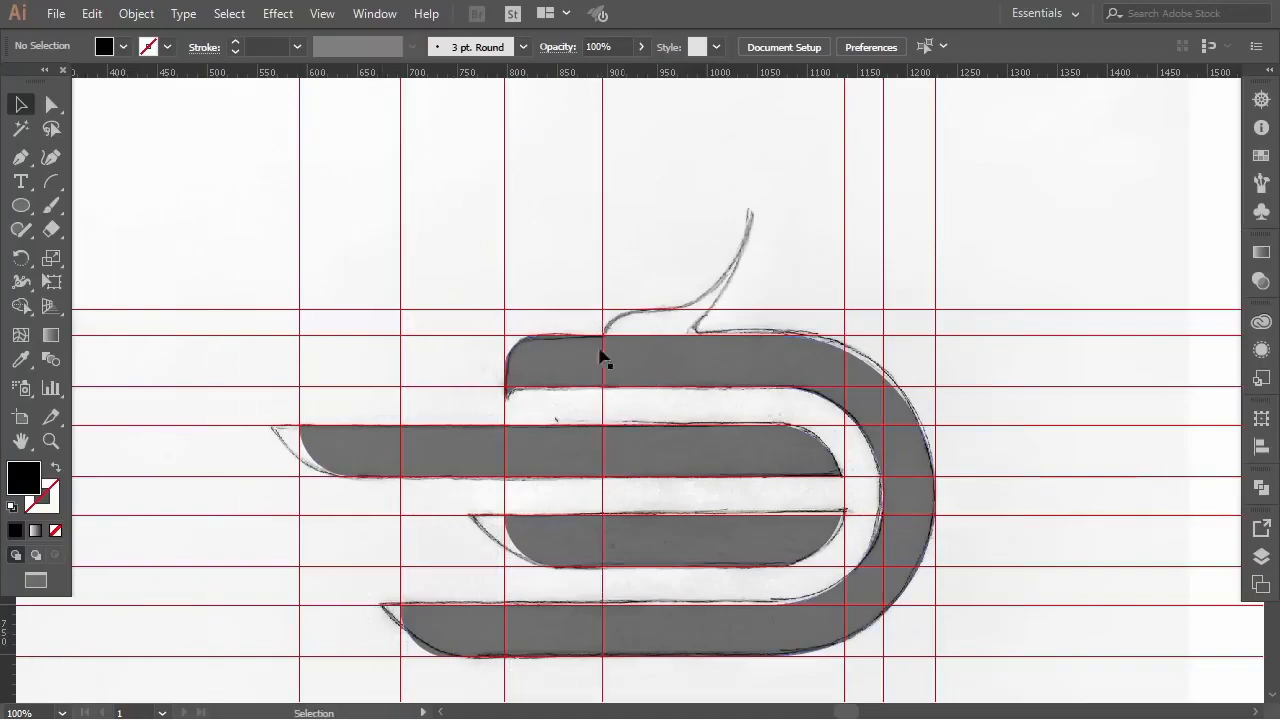
Draw a black circle from the intersection of the new guide and the uppermost guide down to the top band's lower edge, and unite it with the wing shape.
{"action": "left_click", "coordinate": [27, 202]}
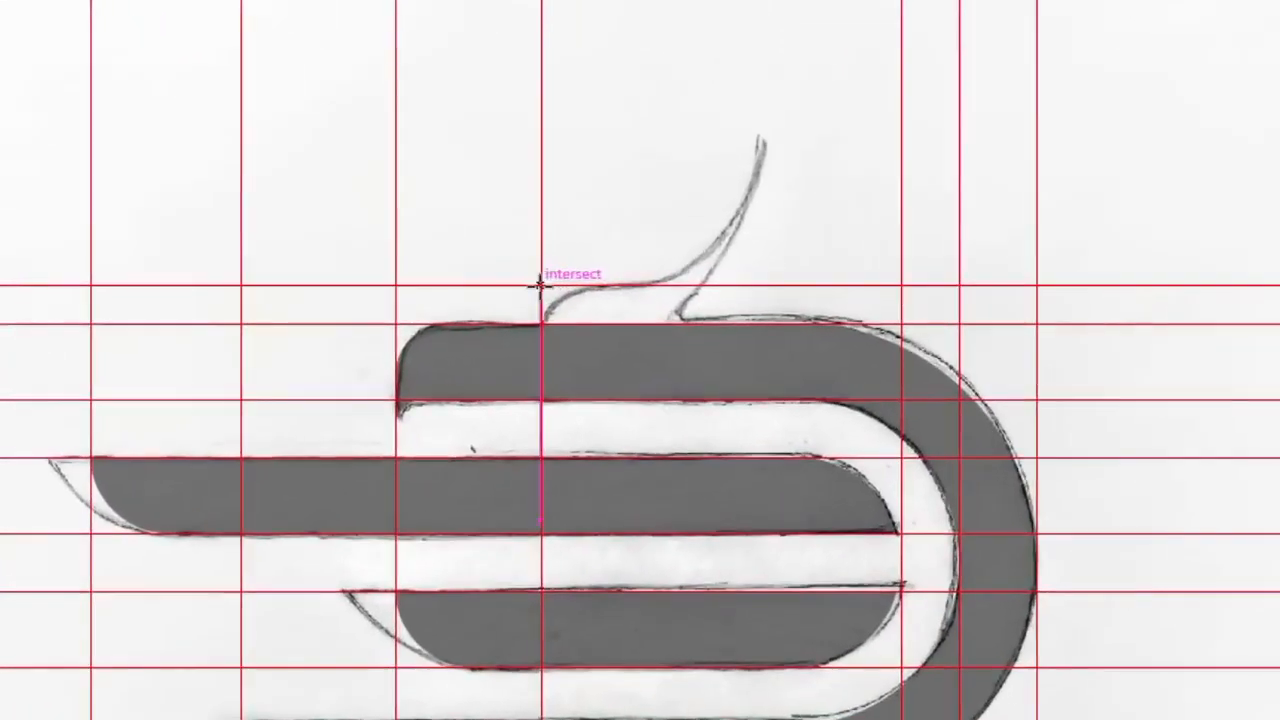
{"action": "left_click_drag", "start_coordinate": [539, 289], "coordinate": [647, 393]}
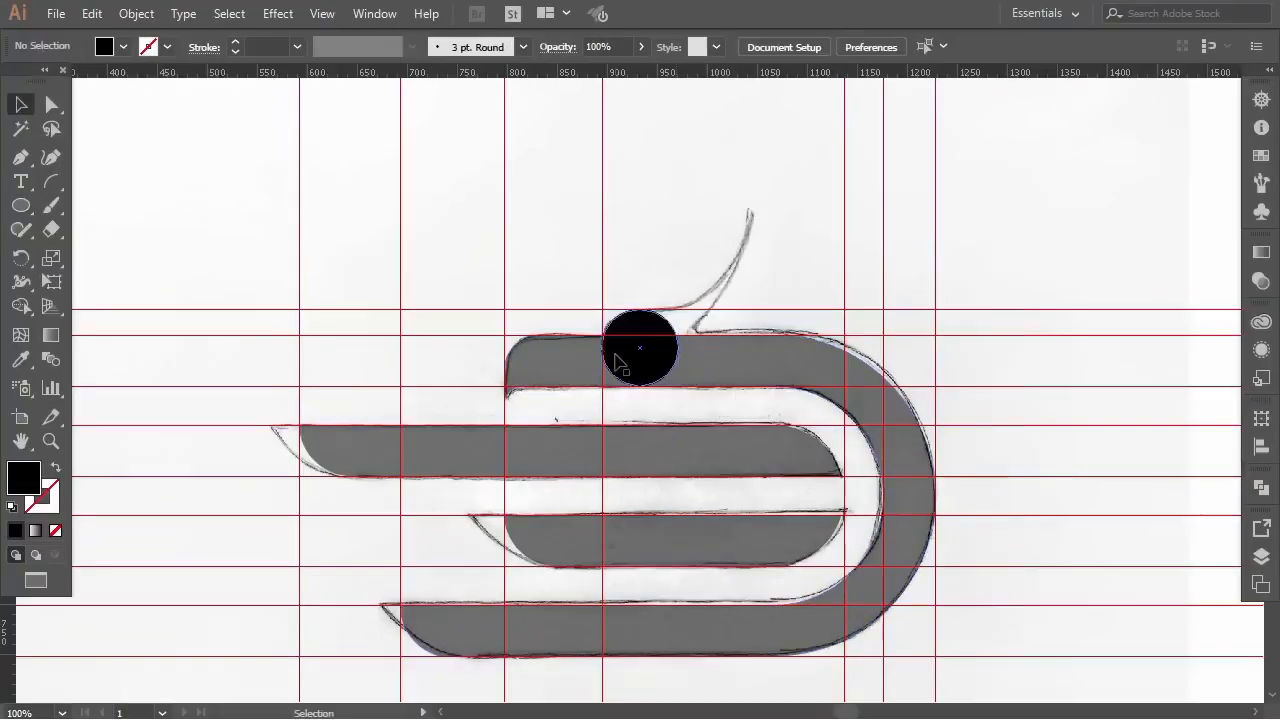
{"action": "left_click", "coordinate": [616, 360]}
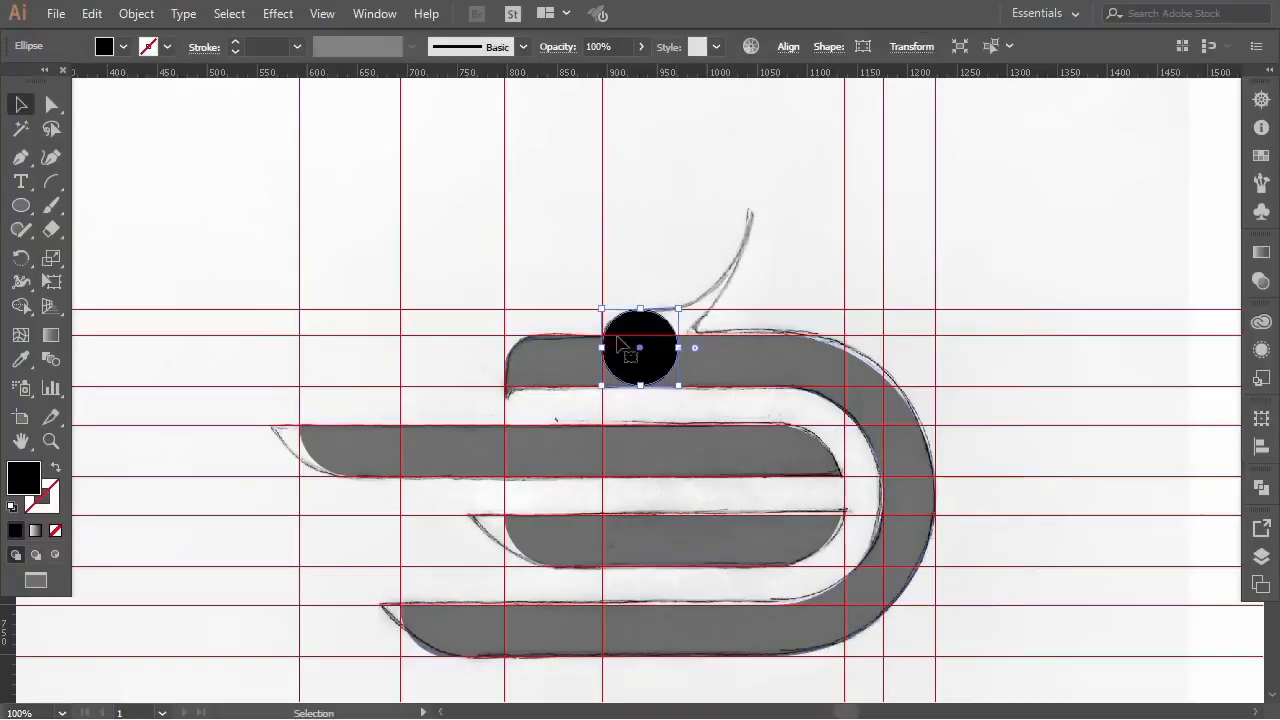
{"action": "left_click", "coordinate": [657, 400], "text": "shift"}
{"action": "left_click", "coordinate": [1262, 490]}
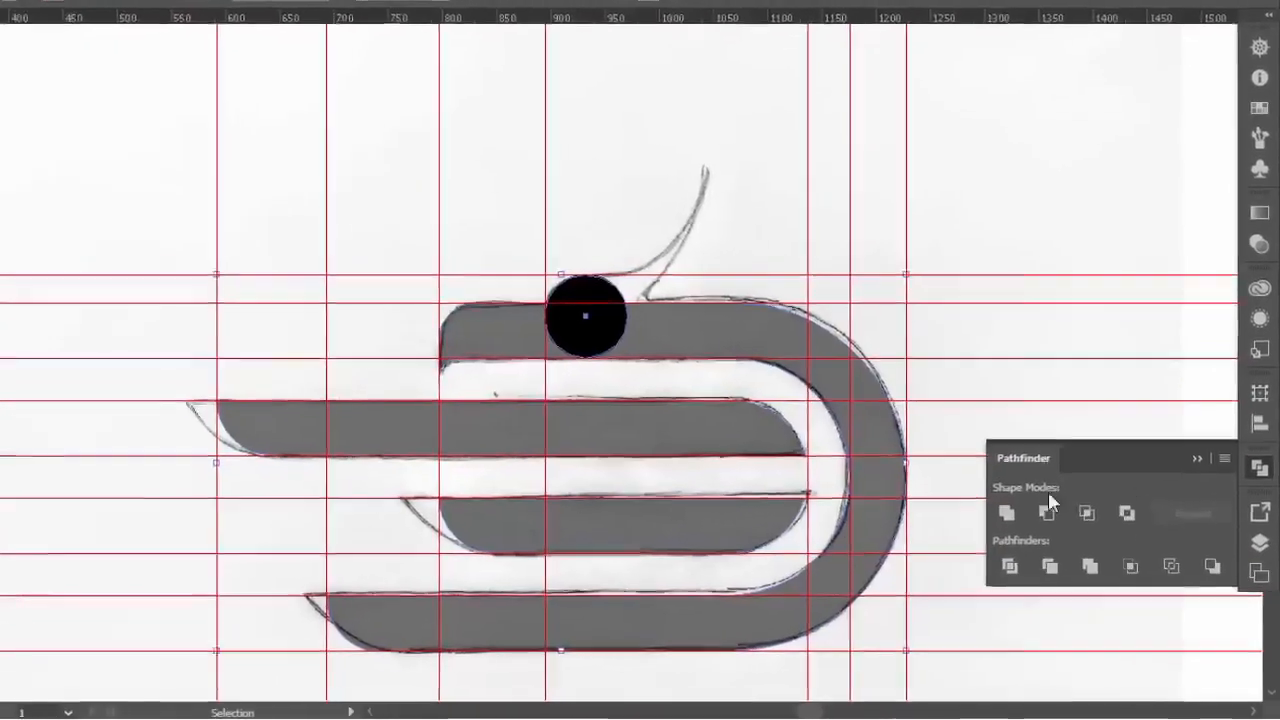
{"action": "left_click", "coordinate": [1029, 529]}
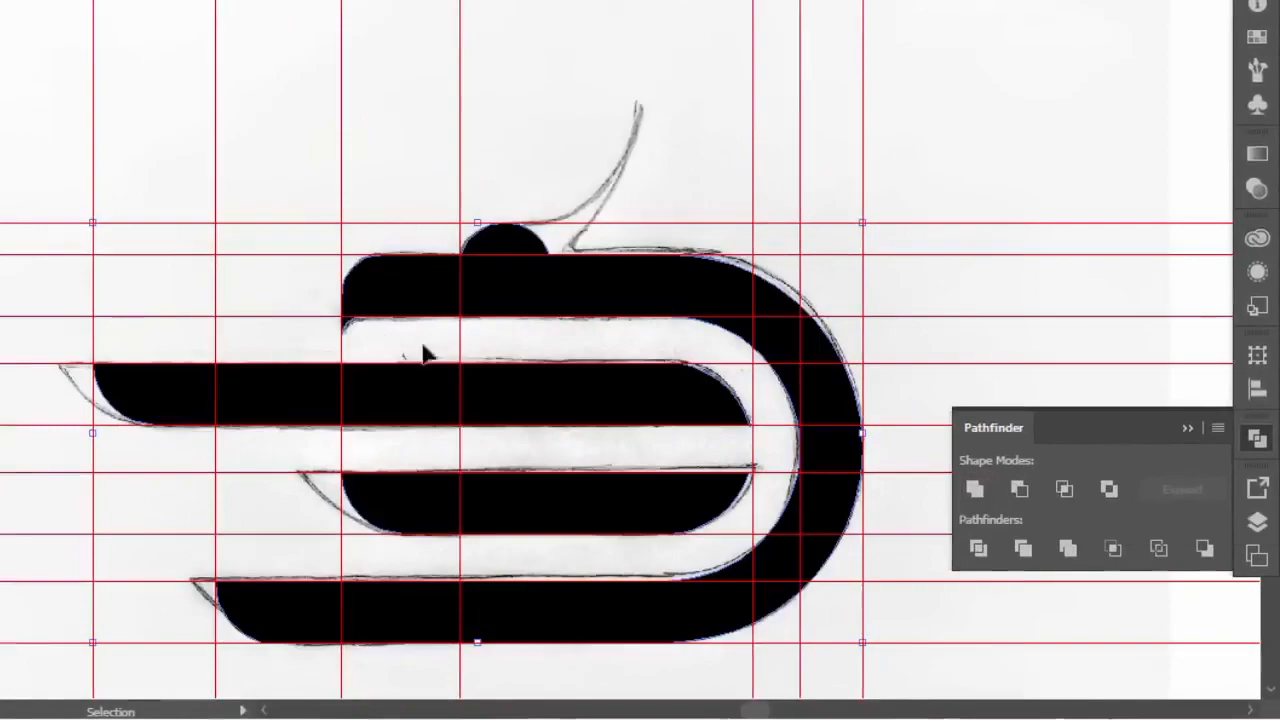
Close the Pathfinder options and lower the united wing shape's opacity until the sketched head shows through.
{"action": "left_click", "coordinate": [880, 292]}
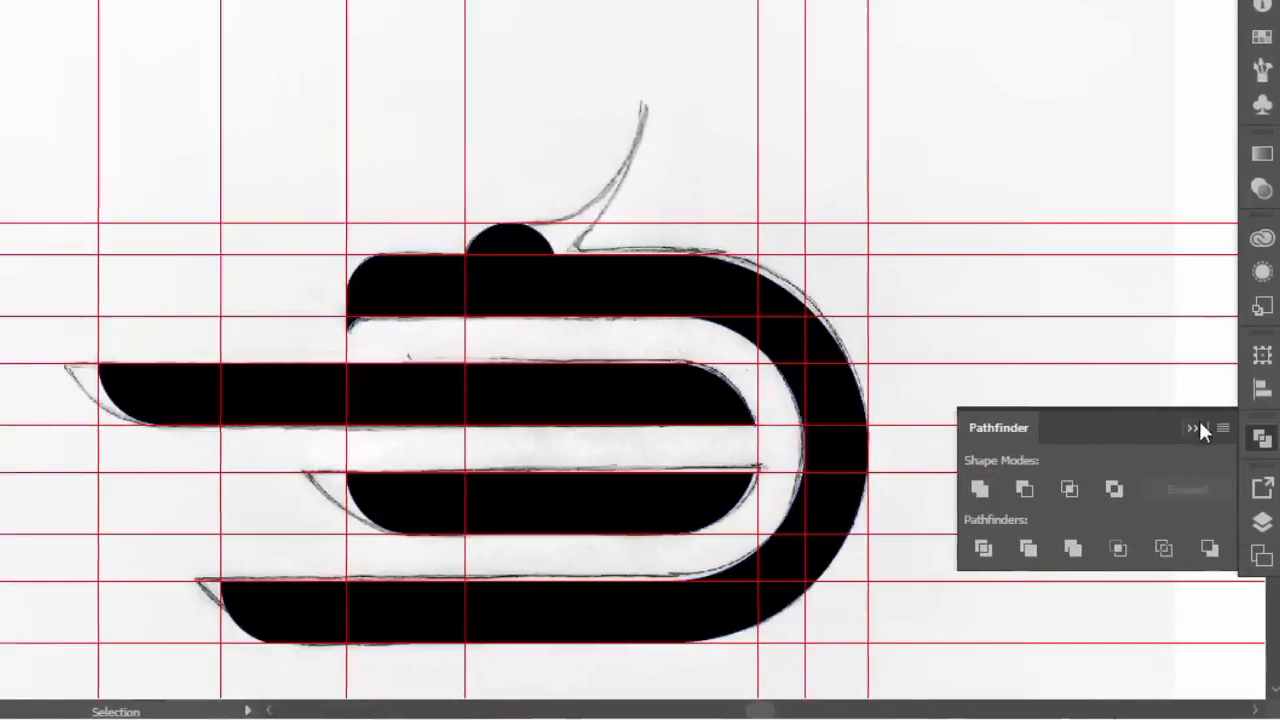
{"action": "left_click", "coordinate": [1195, 426]}
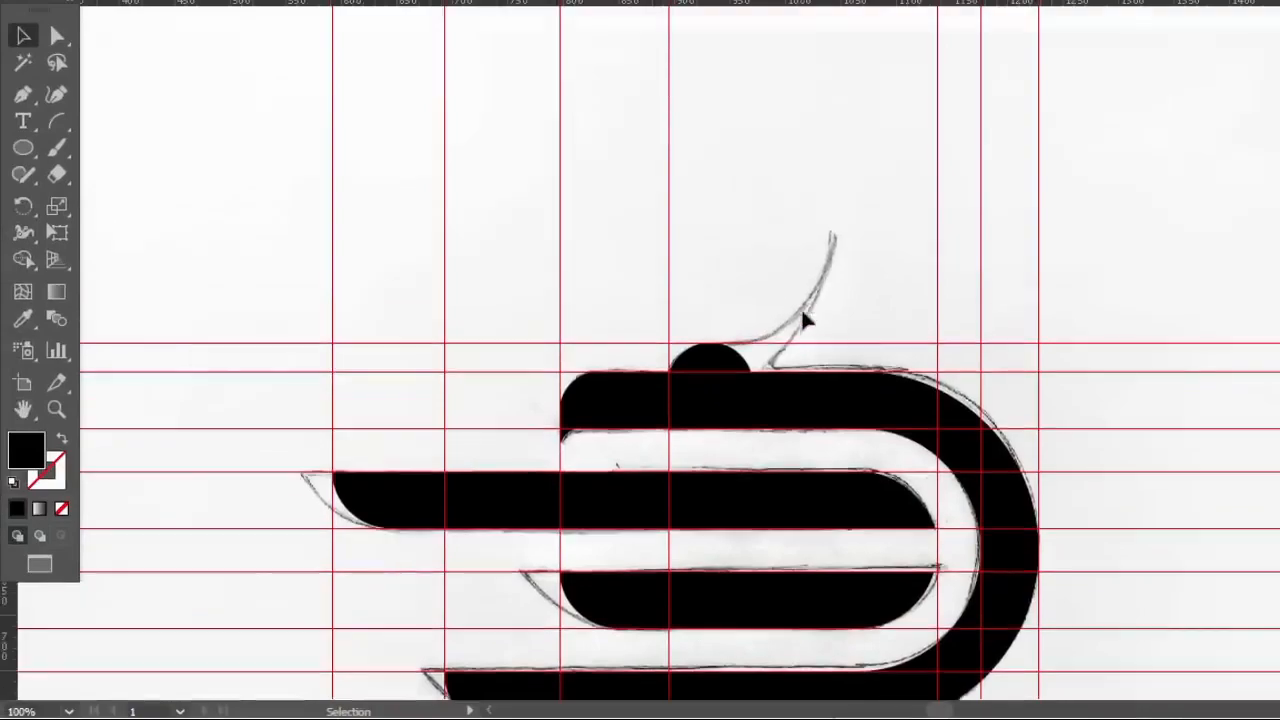
{"action": "scroll", "coordinate": [795, 329], "scroll_direction": "up", "scroll_amount": 3}
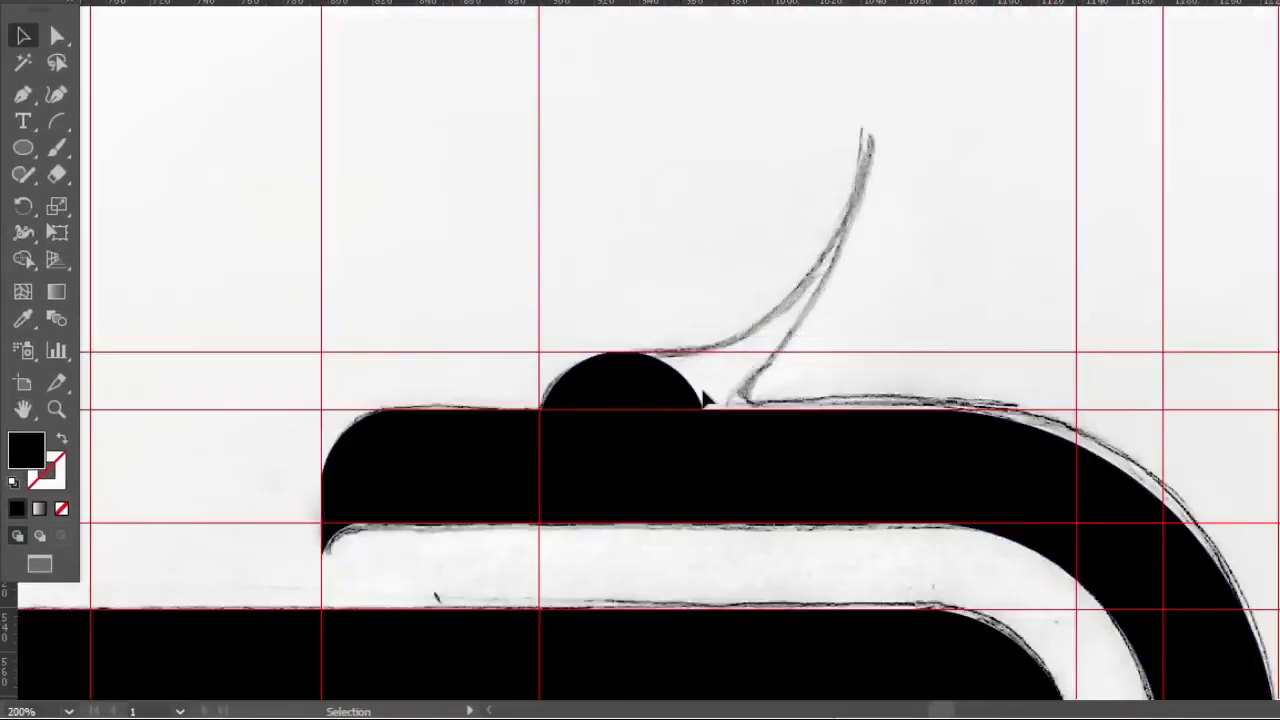
{"action": "scroll", "coordinate": [748, 386], "scroll_direction": "down", "scroll_amount": 1}
{"action": "left_click", "coordinate": [685, 403]}
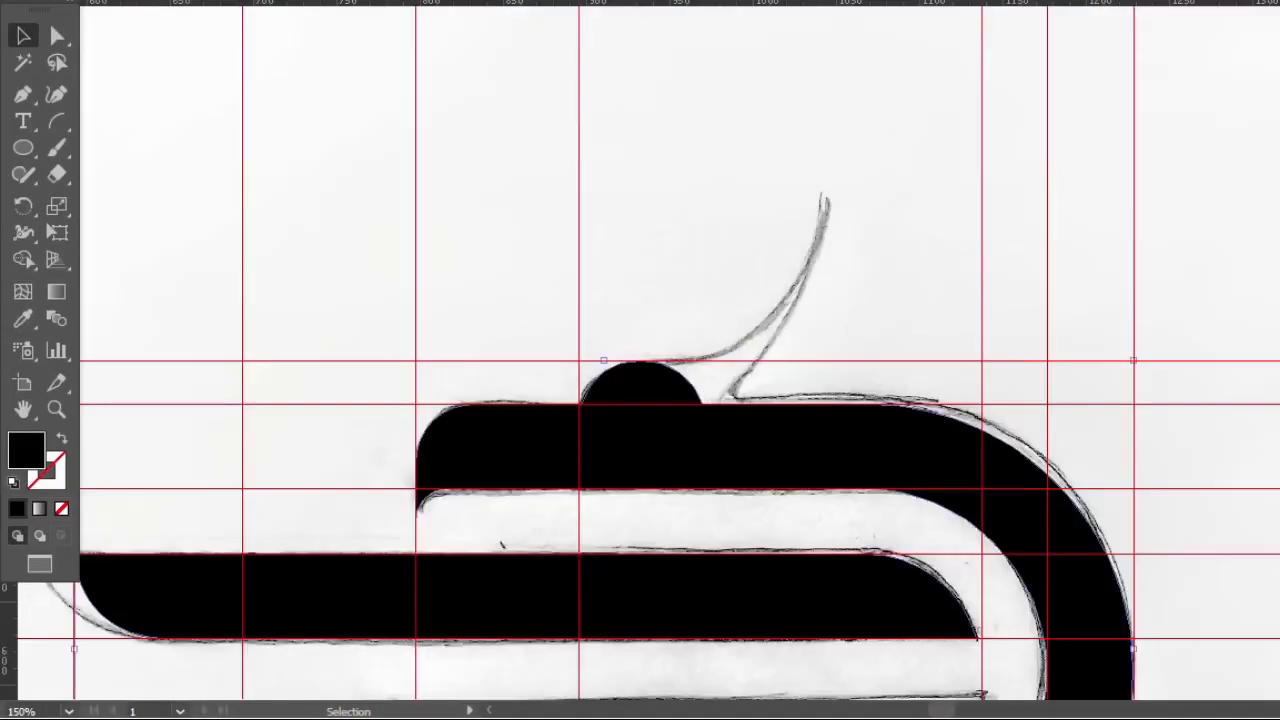
{"action": "left_click_drag", "start_coordinate": [716, 2], "coordinate": [657, 3]}
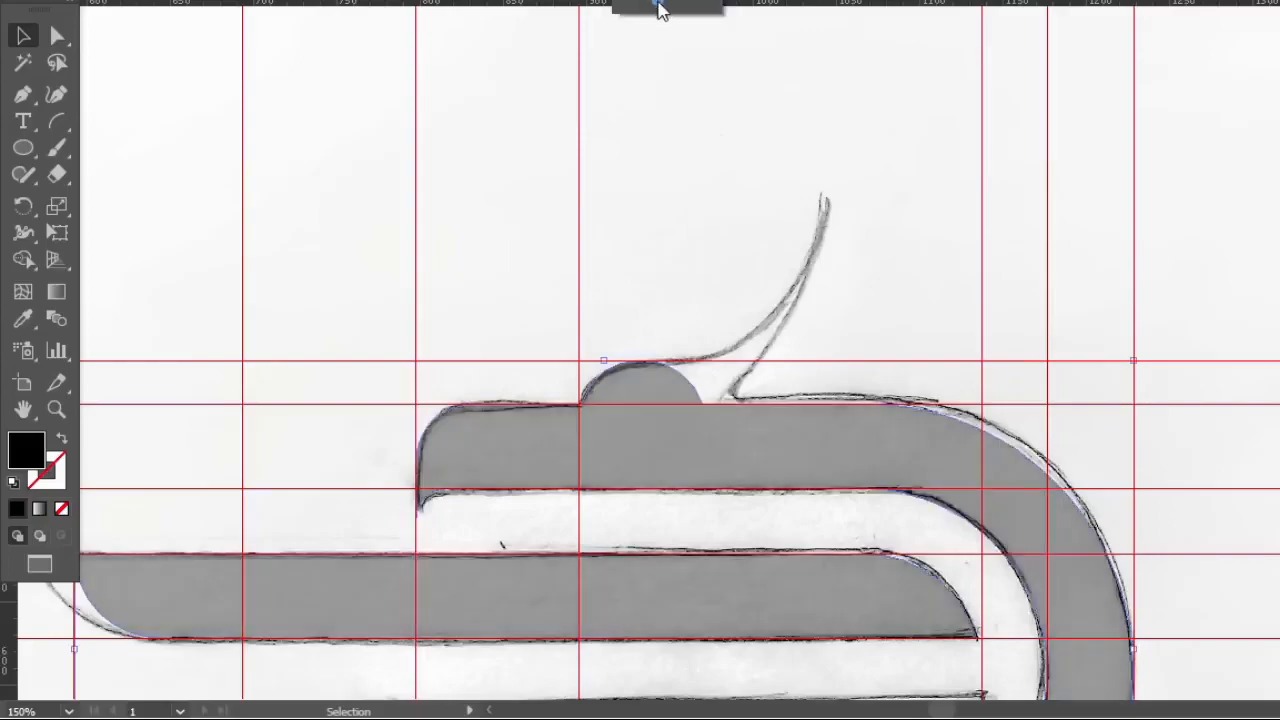
Draw a large circle above the head and swap its fill and stroke so it has only a black outline.
{"action": "scroll", "coordinate": [659, 268], "scroll_direction": "up", "scroll_amount": 3}
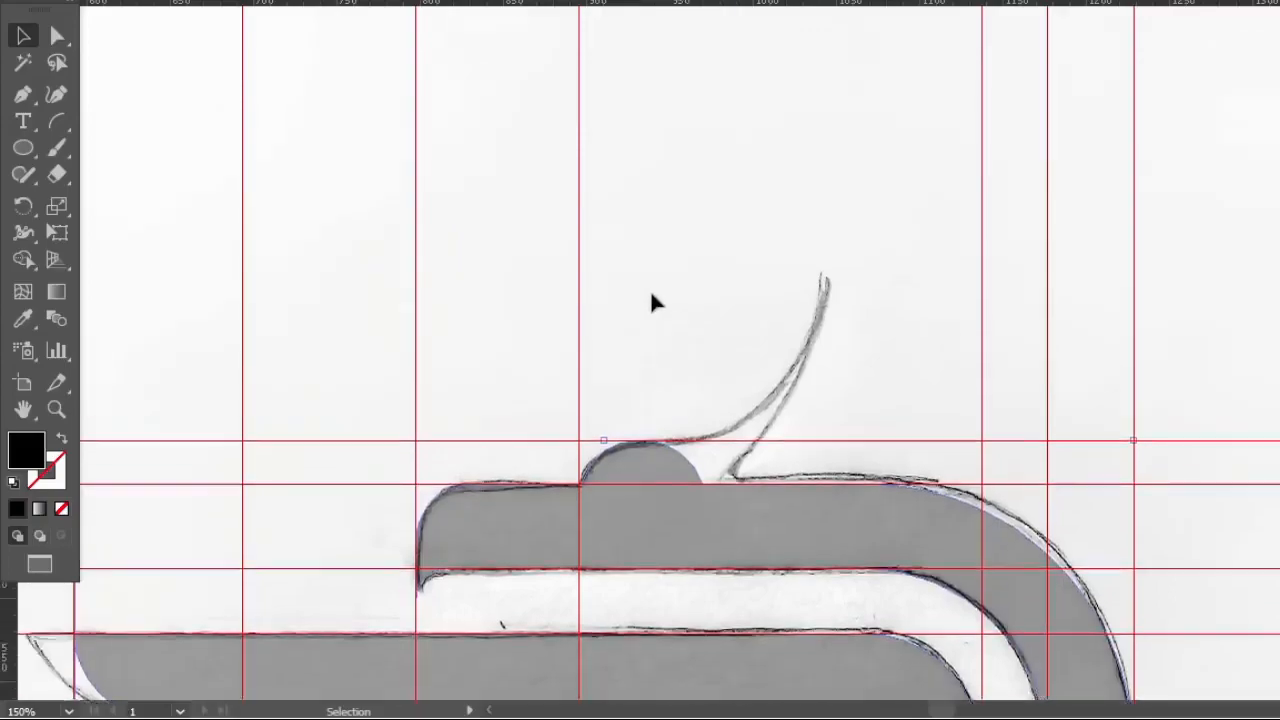
{"action": "key", "text": "l"}
{"action": "left_click_drag", "start_coordinate": [499, 281], "coordinate": [737, 360]}
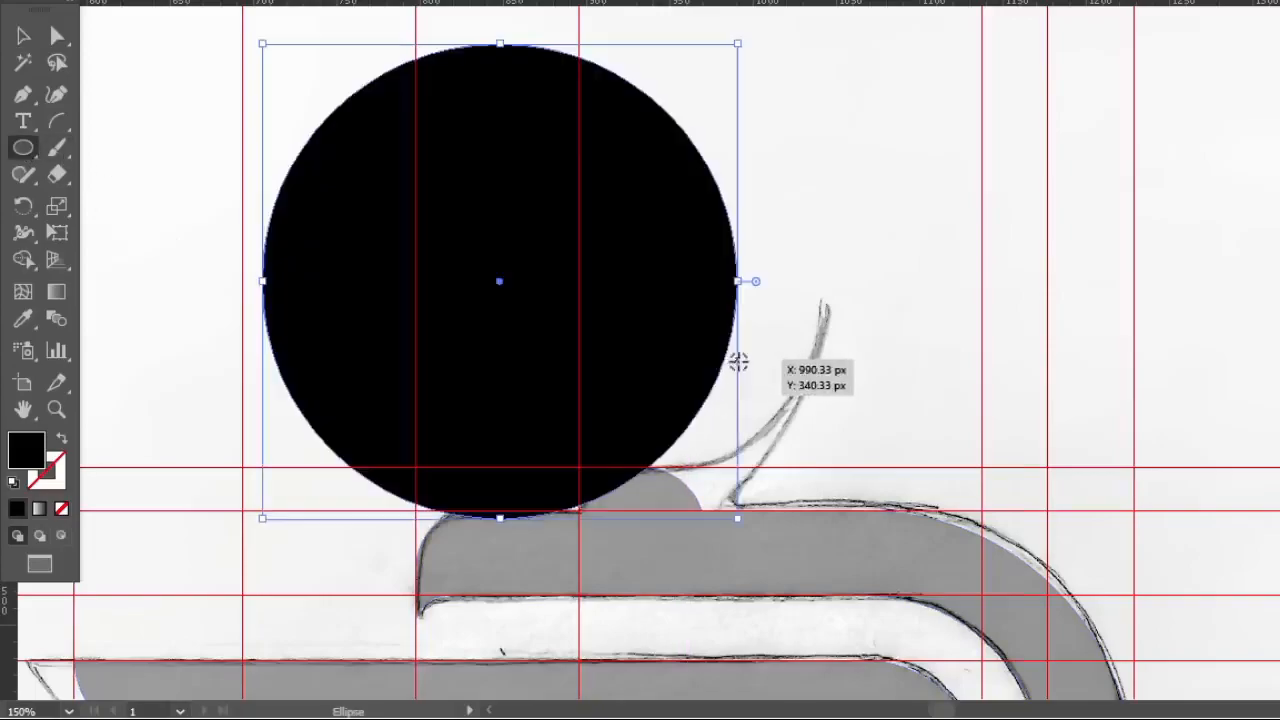
{"action": "left_click", "coordinate": [62, 441]}
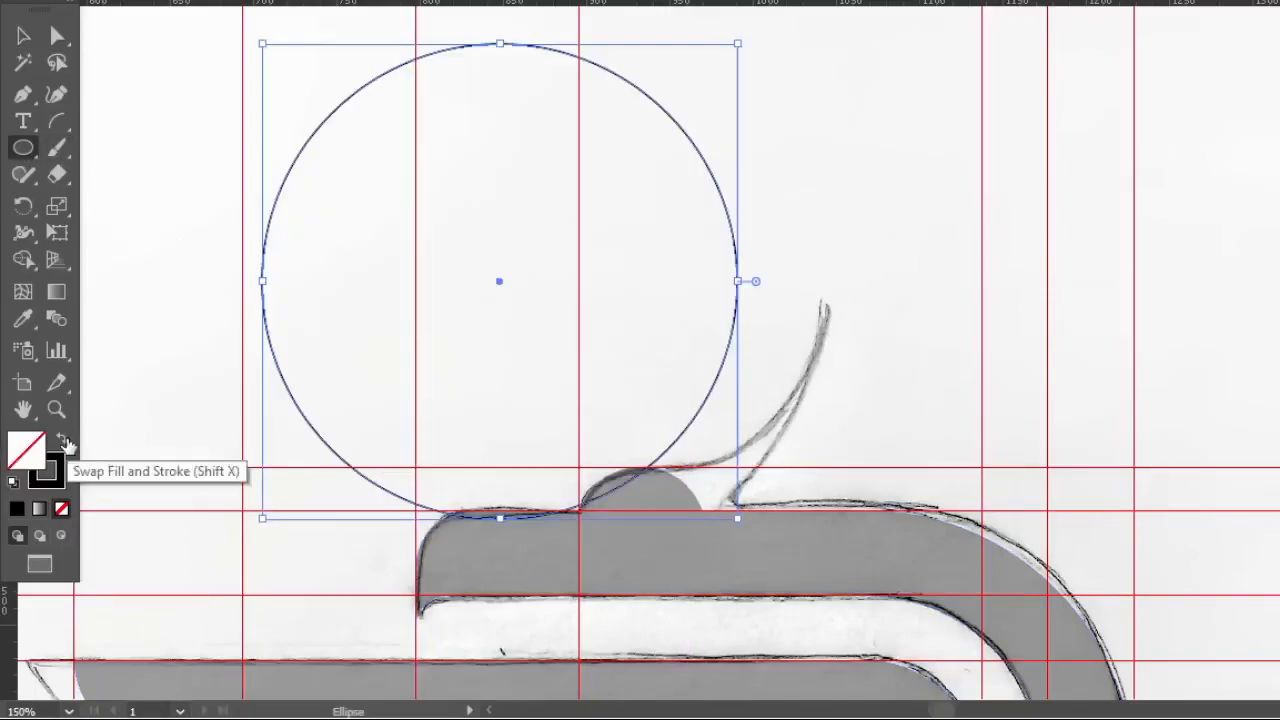
Move the outlined circle so its lower right arc follows the outer curve of the sketched beak.
{"action": "left_click", "coordinate": [20, 40]}
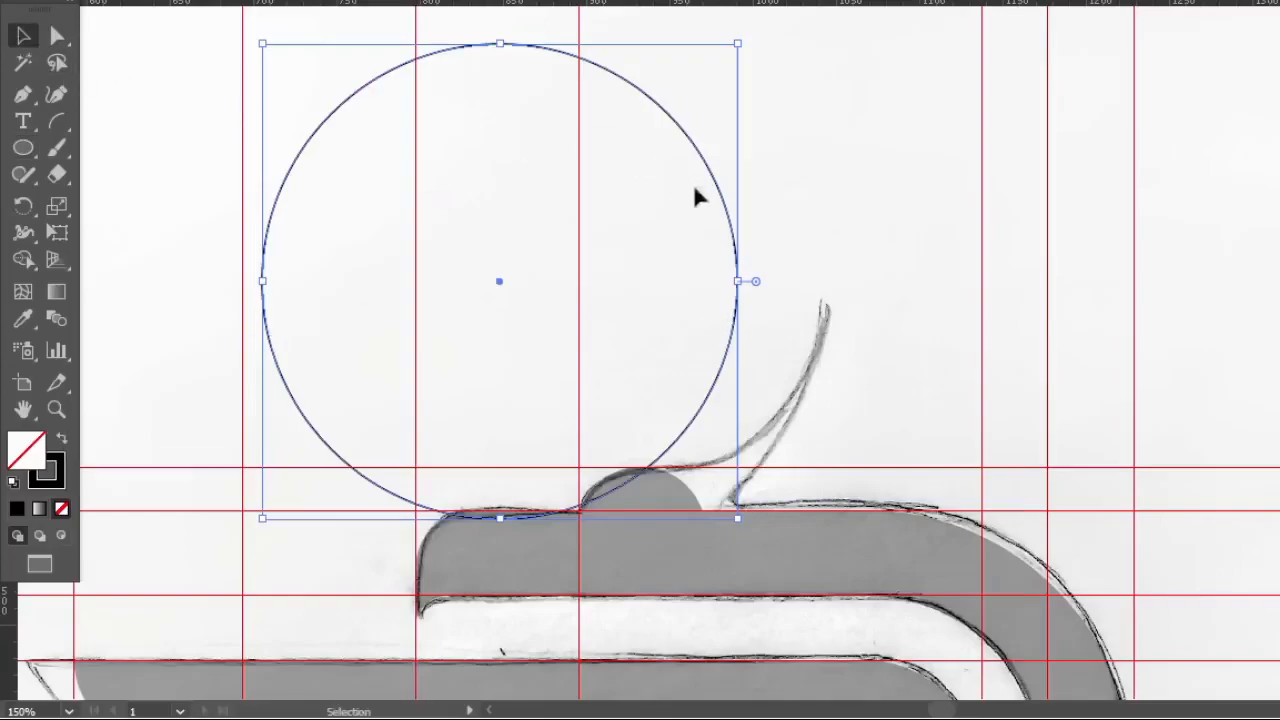
{"action": "left_click_drag", "start_coordinate": [733, 229], "coordinate": [820, 226]}
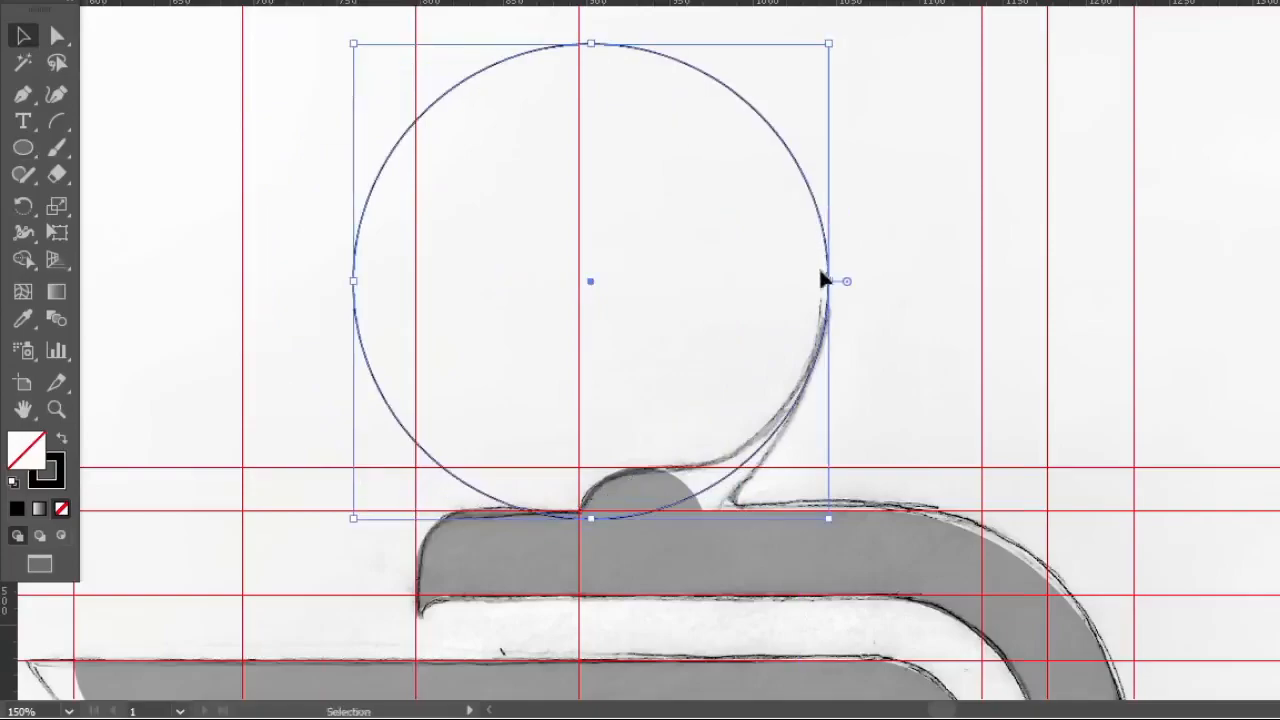
{"action": "left_click_drag", "start_coordinate": [823, 250], "coordinate": [829, 254]}
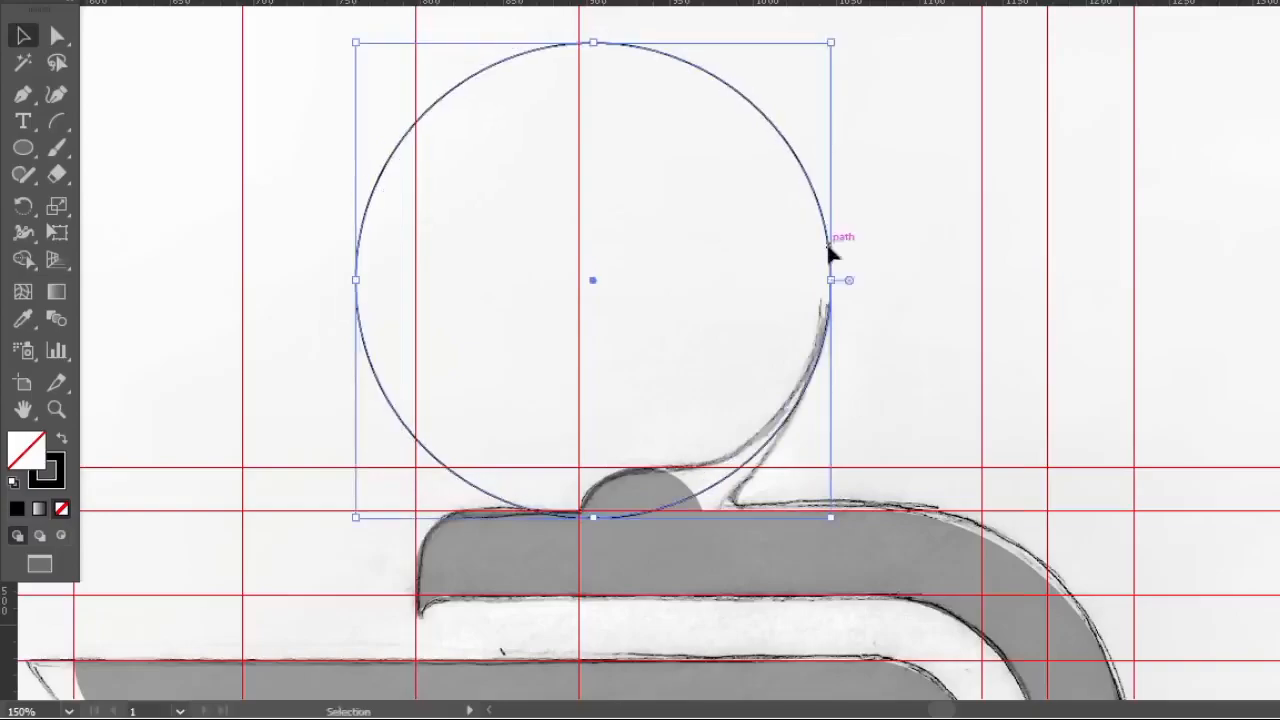
Increase the circle's stroke weight to 31 pt.
{"action": "left_click", "coordinate": [261, 48]}
{"action": "left_click", "coordinate": [261, 48]}
{"action": "left_click", "coordinate": [261, 48]}
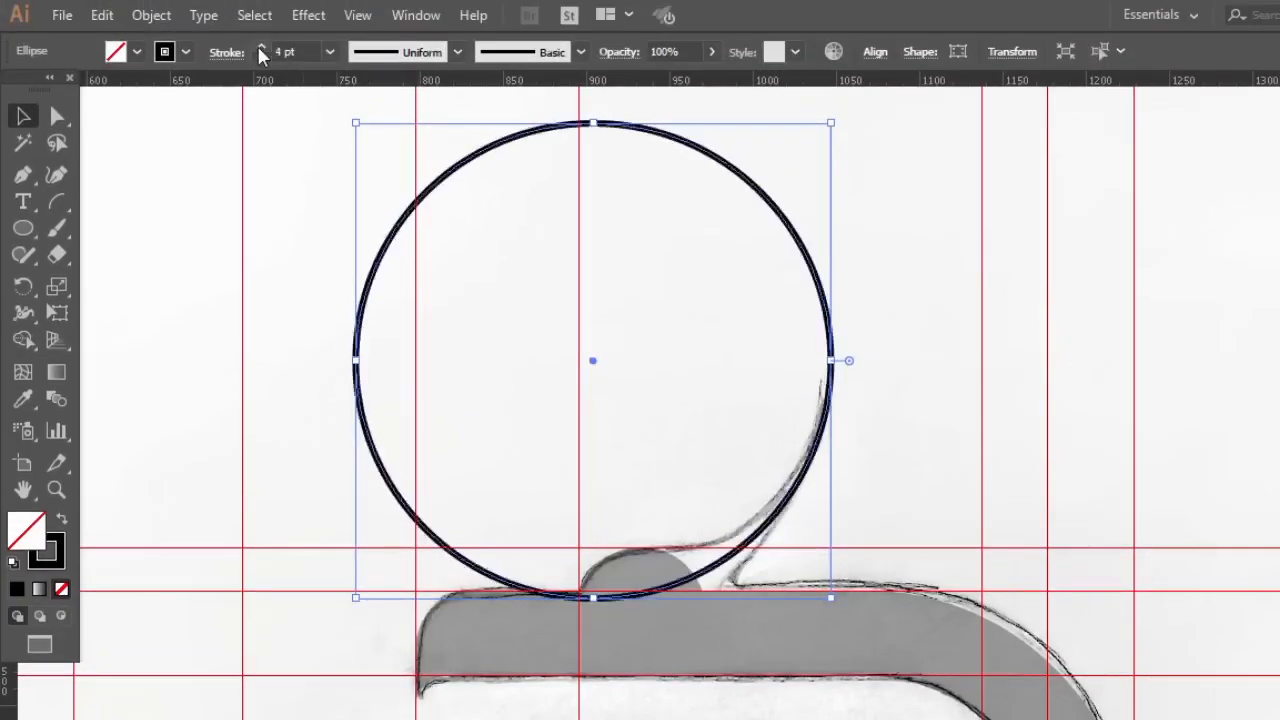
{"action": "left_click", "coordinate": [261, 48]}
{"action": "left_click", "coordinate": [261, 48]}
{"action": "left_click", "coordinate": [261, 48]}
{"action": "left_click", "coordinate": [261, 48]}
{"action": "left_click", "coordinate": [261, 48]}
{"action": "left_click", "coordinate": [261, 48]}
{"action": "left_click", "coordinate": [261, 48]}
{"action": "left_click", "coordinate": [261, 48]}
{"action": "left_click", "coordinate": [261, 48]}
{"action": "left_click", "coordinate": [261, 47]}
{"action": "left_click", "coordinate": [261, 47]}
{"action": "left_click", "coordinate": [261, 47]}
{"action": "left_click", "coordinate": [261, 47]}
{"action": "left_click", "coordinate": [261, 47]}
{"action": "left_click", "coordinate": [261, 47]}
Delete the circle's left and top anchor points so only the lower right quarter arc remains.
{"action": "left_click", "coordinate": [60, 116]}
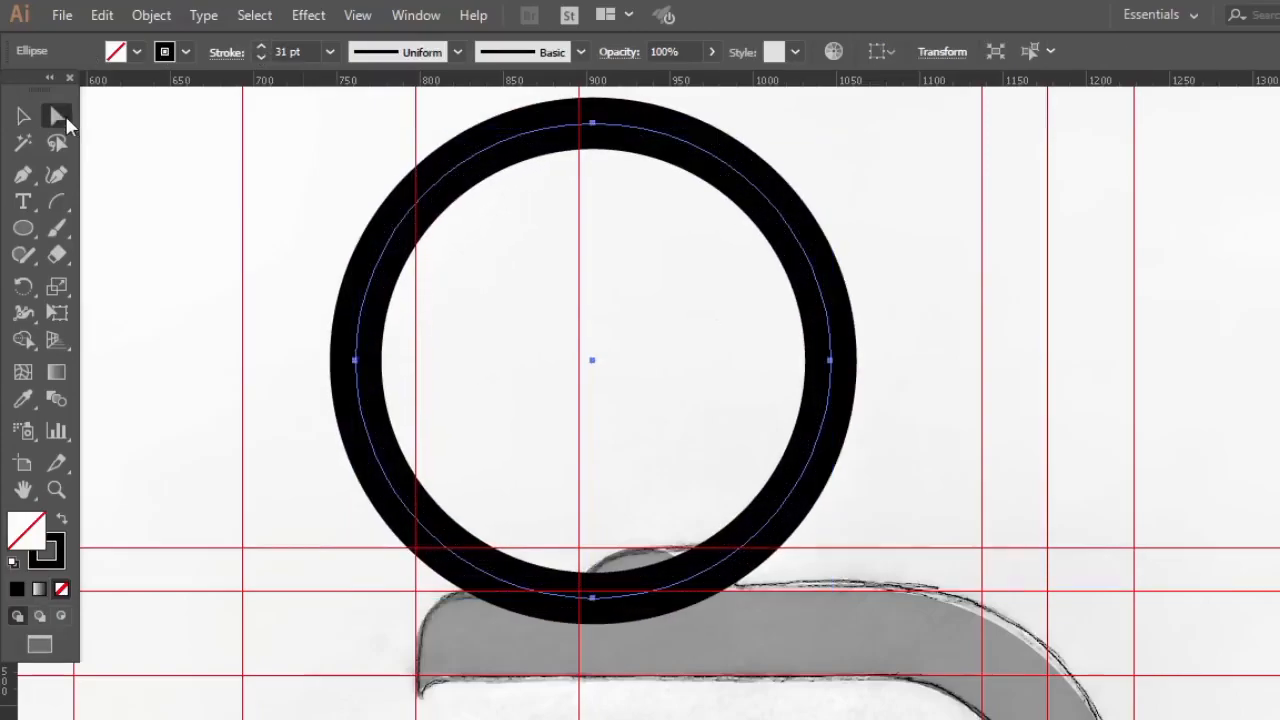
{"action": "left_click", "coordinate": [353, 361]}
{"action": "key", "text": "Delete"}
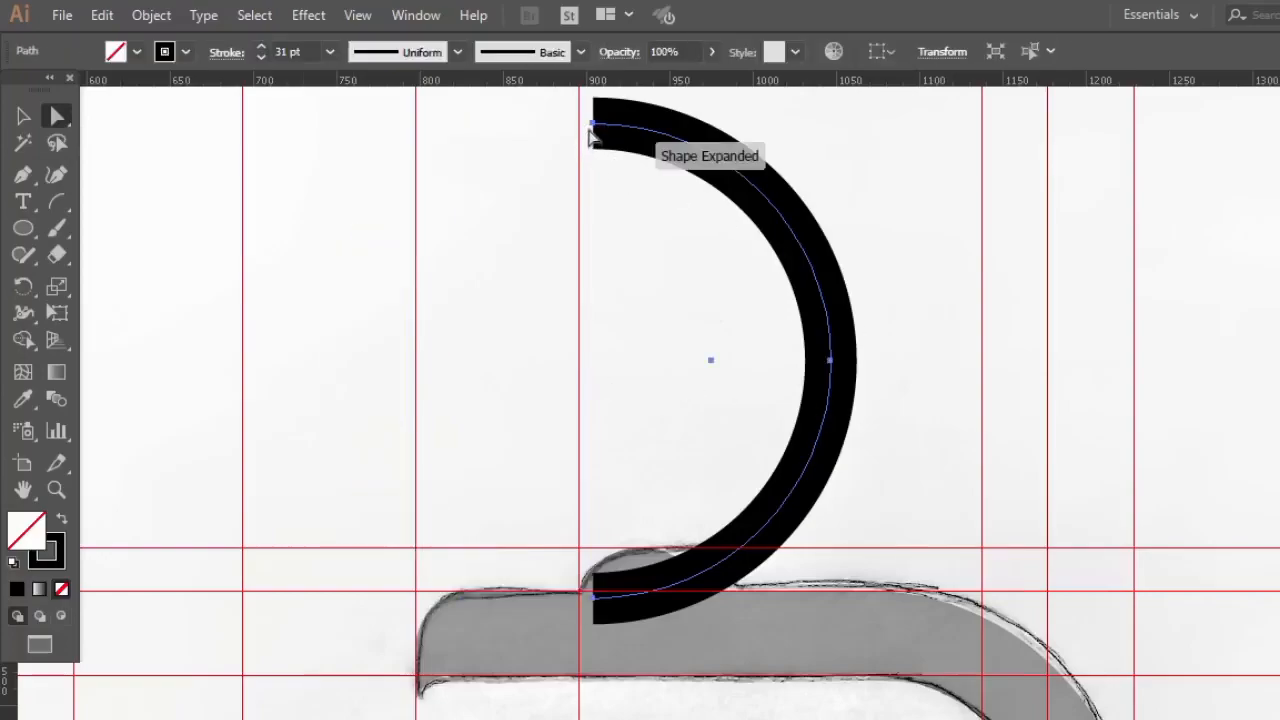
{"action": "left_click", "coordinate": [591, 124]}
{"action": "key", "text": "Delete"}
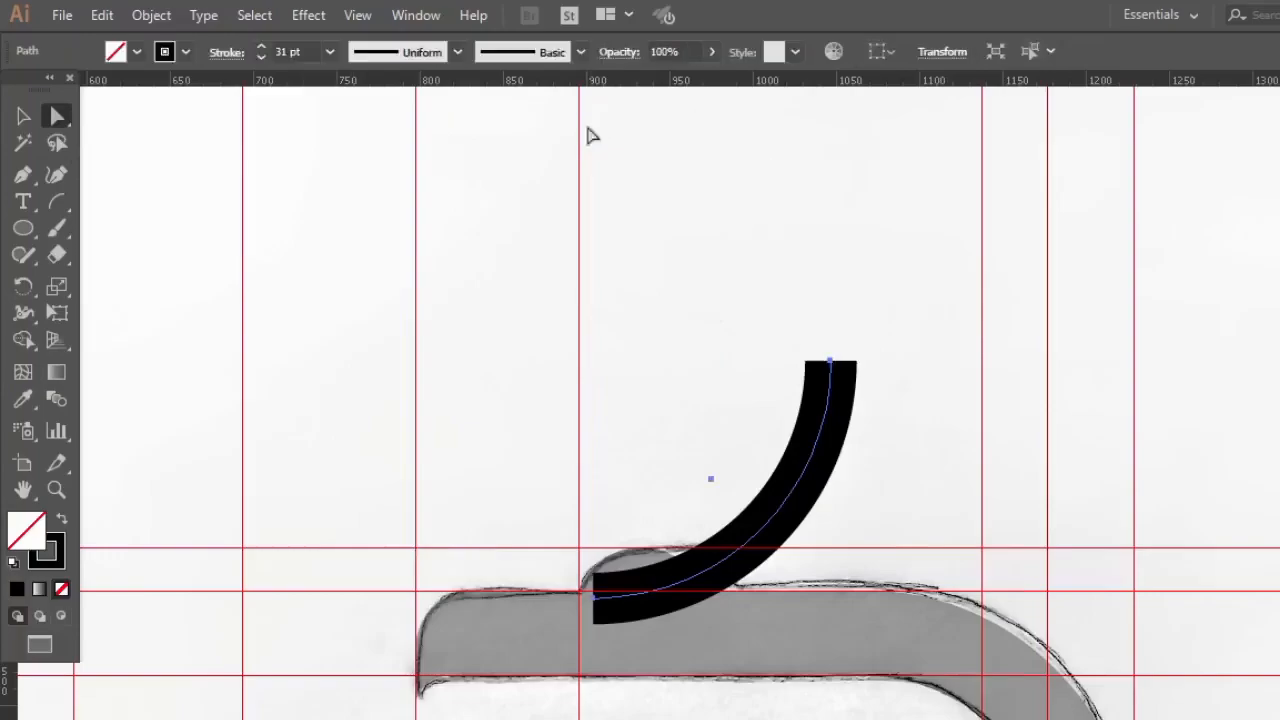
Set the quarter arc's opacity to 62%.
{"action": "left_click", "coordinate": [26, 119]}
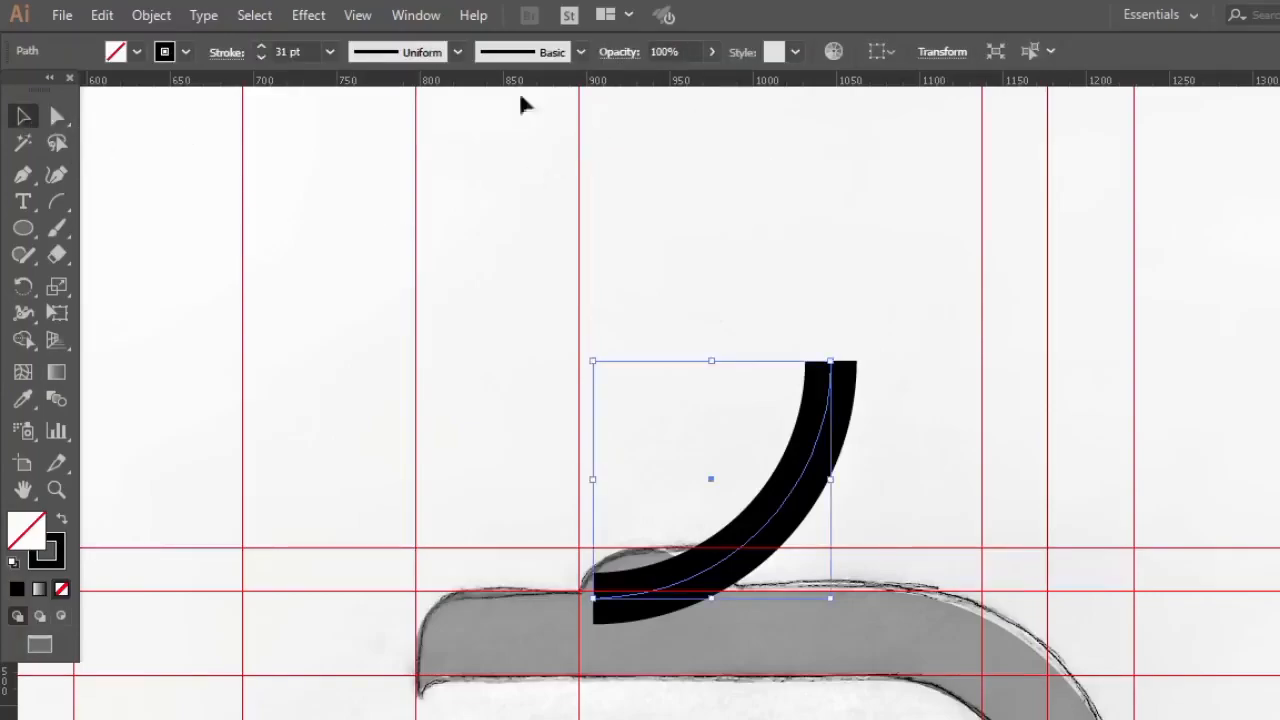
{"action": "left_click", "coordinate": [708, 57]}
{"action": "left_click_drag", "start_coordinate": [710, 79], "coordinate": [678, 82]}
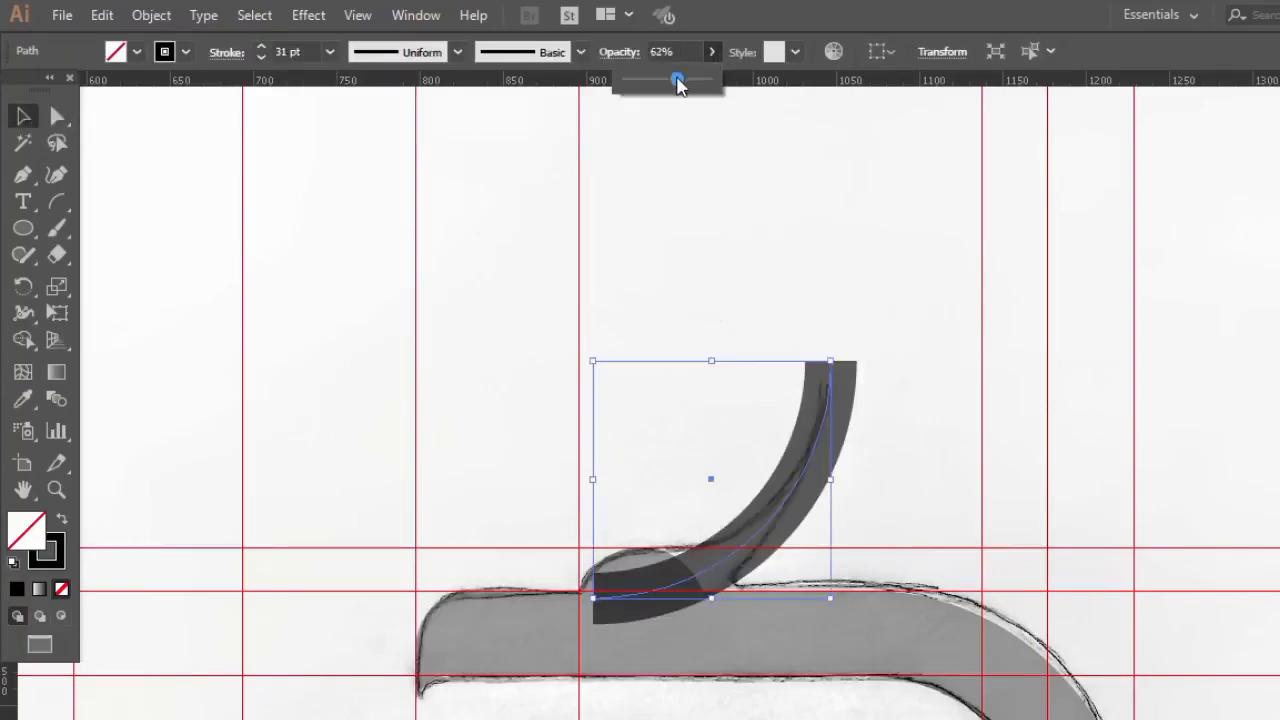
{"action": "left_click", "coordinate": [917, 289]}
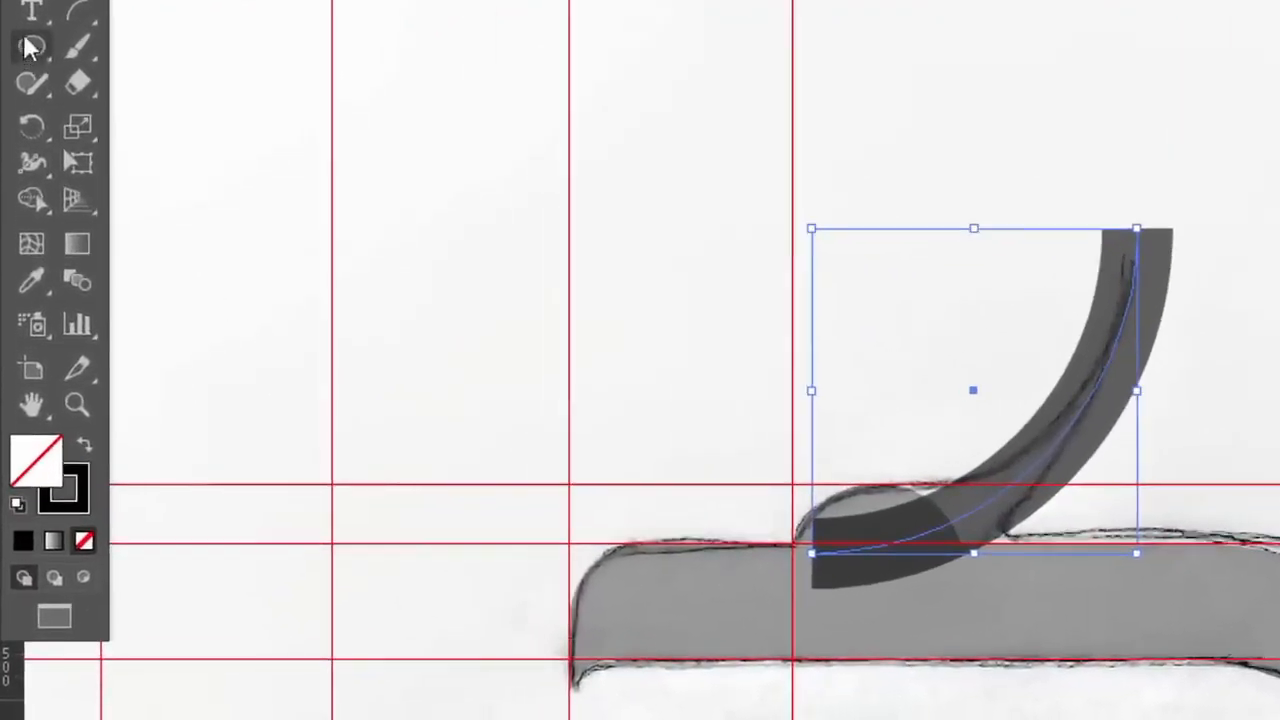
Taper the arc's upper end to a point with the Width tool, keeping its lower end full width.
{"action": "left_click", "coordinate": [32, 156]}
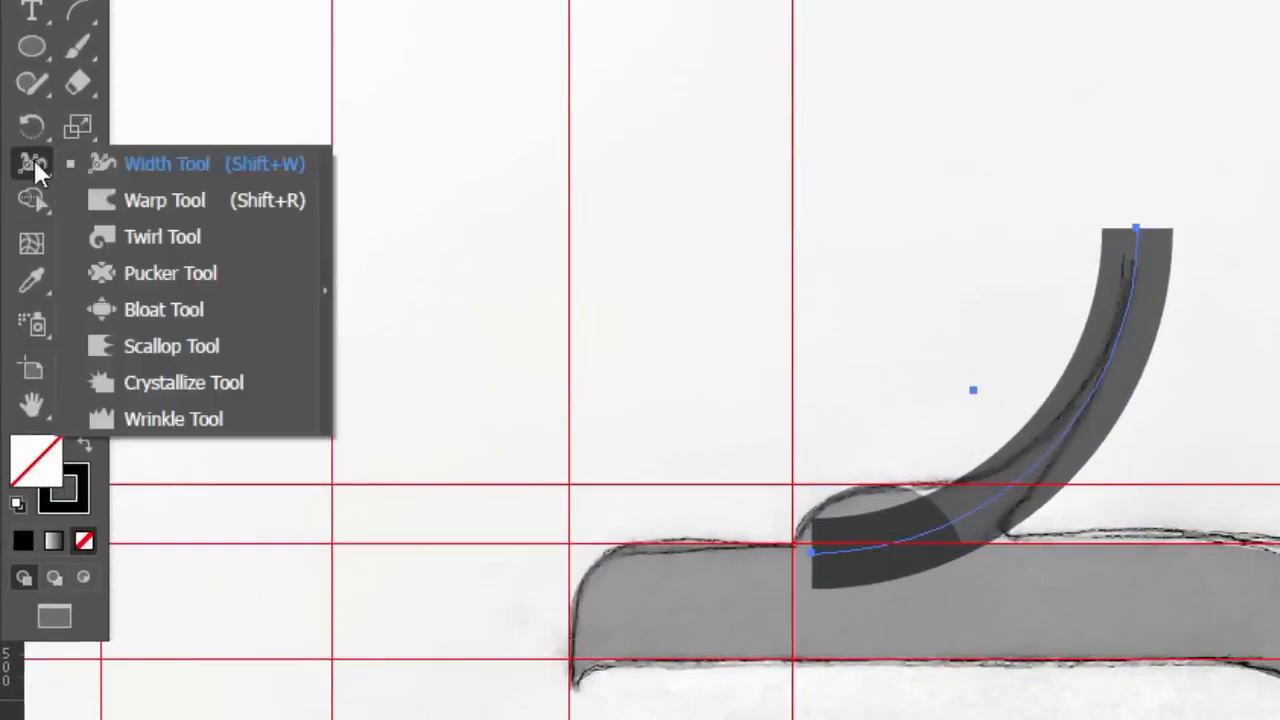
{"action": "left_click", "coordinate": [170, 165]}
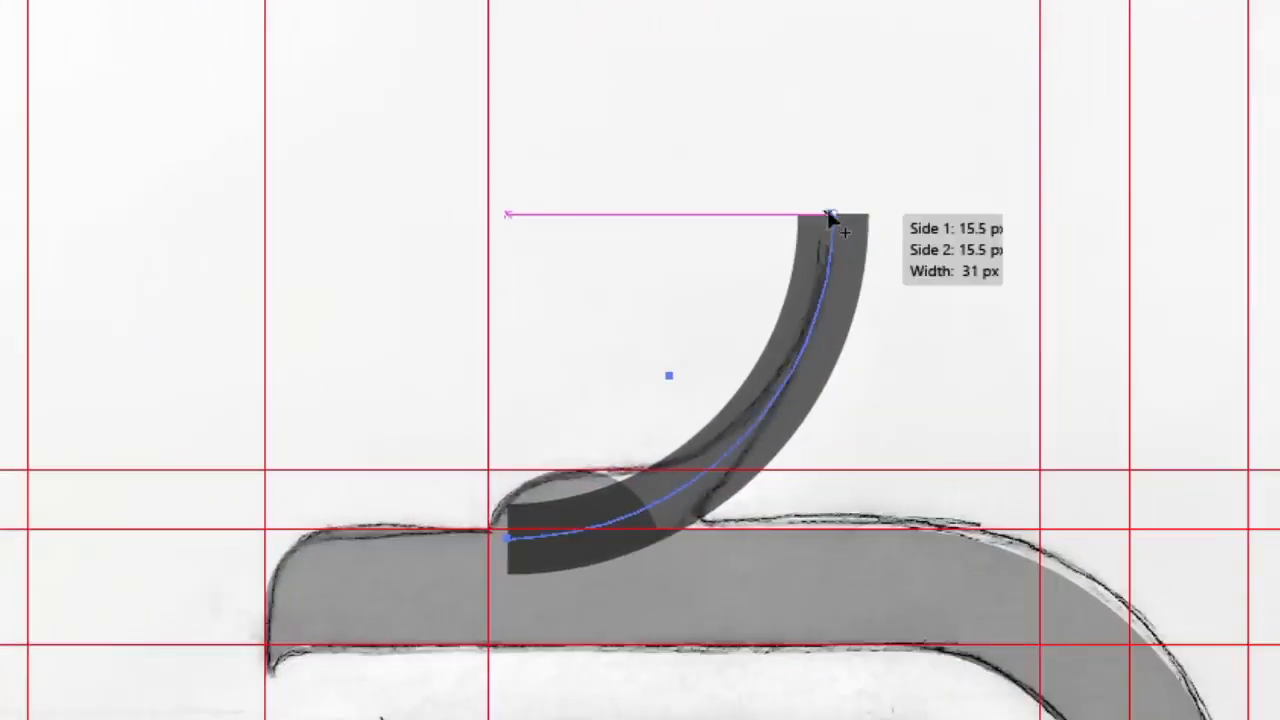
{"action": "mouse_move", "coordinate": [834, 214]}
{"action": "left_mouse_down"}
{"action": "mouse_move", "coordinate": [846, 216]}
{"action": "mouse_move", "coordinate": [833, 211]}
{"action": "left_mouse_up"}
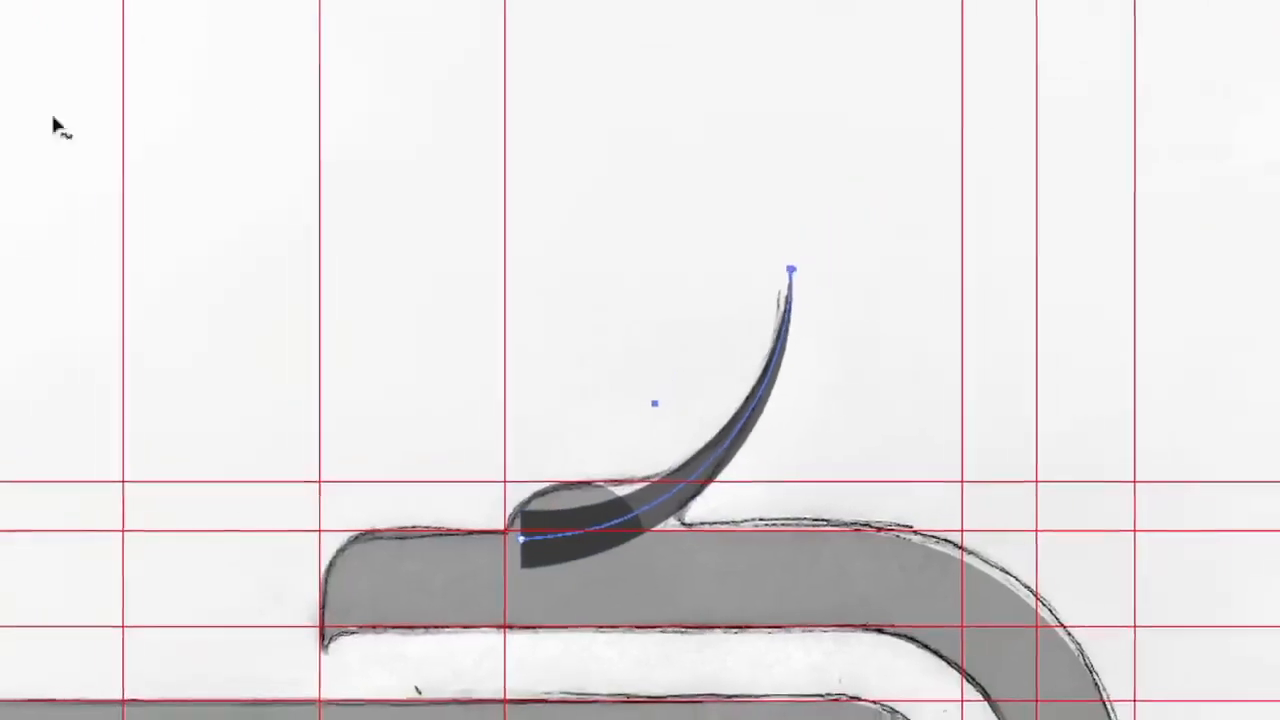
{"action": "key", "text": "v"}
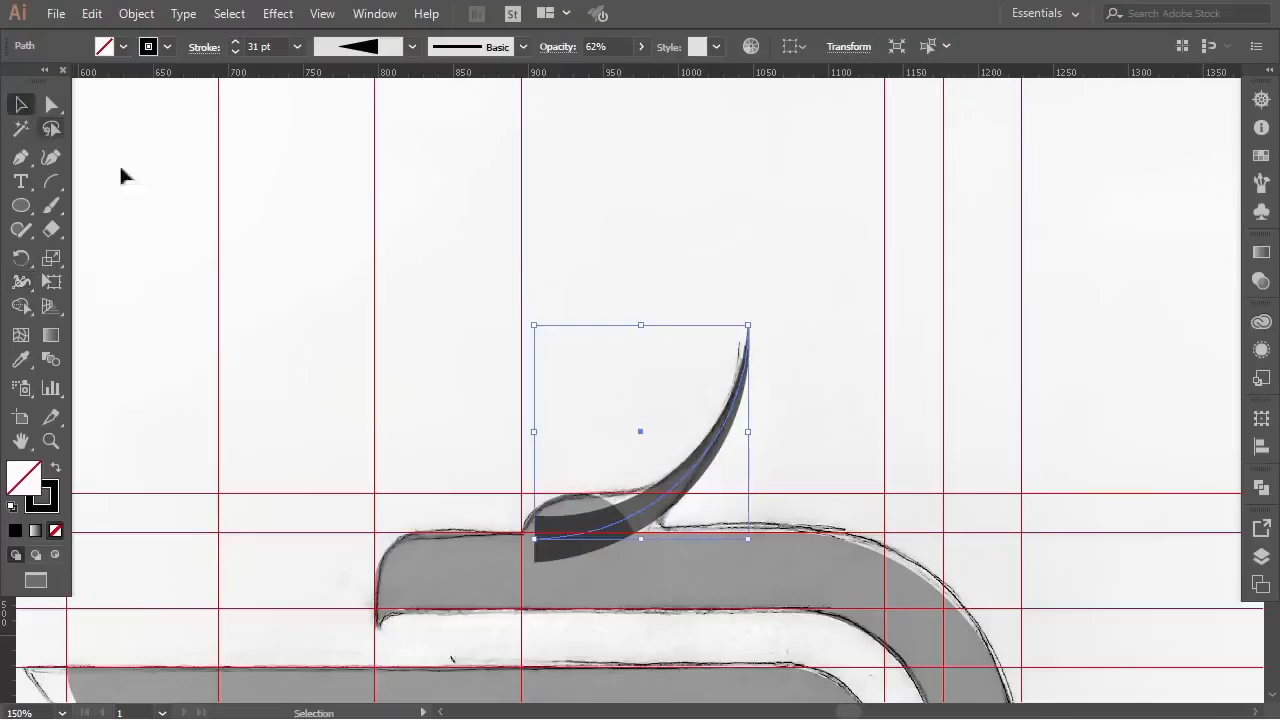
{"action": "left_click", "coordinate": [631, 314]}
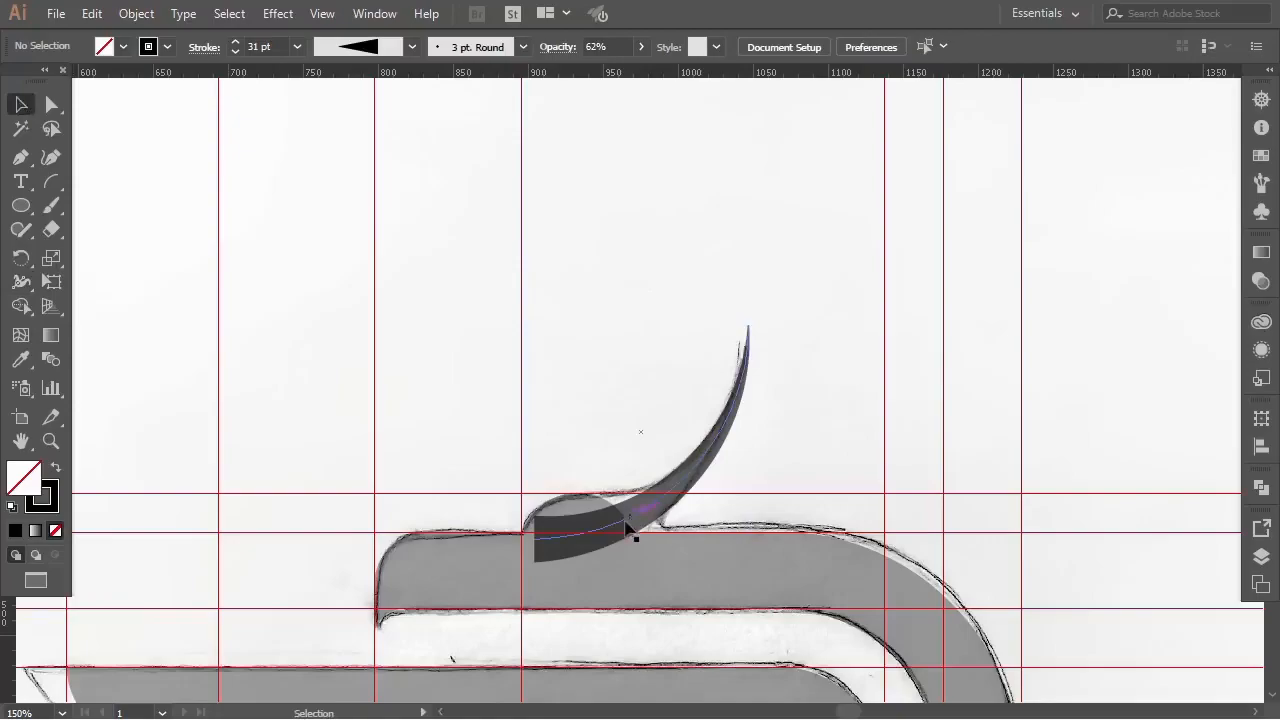
Move the tapered arc so its upper edge flows out of the head circle's top at the uppermost guide.
{"action": "mouse_move", "coordinate": [630, 524]}
{"action": "left_mouse_down"}
{"action": "mouse_move", "coordinate": [668, 504]}
{"action": "mouse_move", "coordinate": [651, 510]}
{"action": "left_mouse_up"}
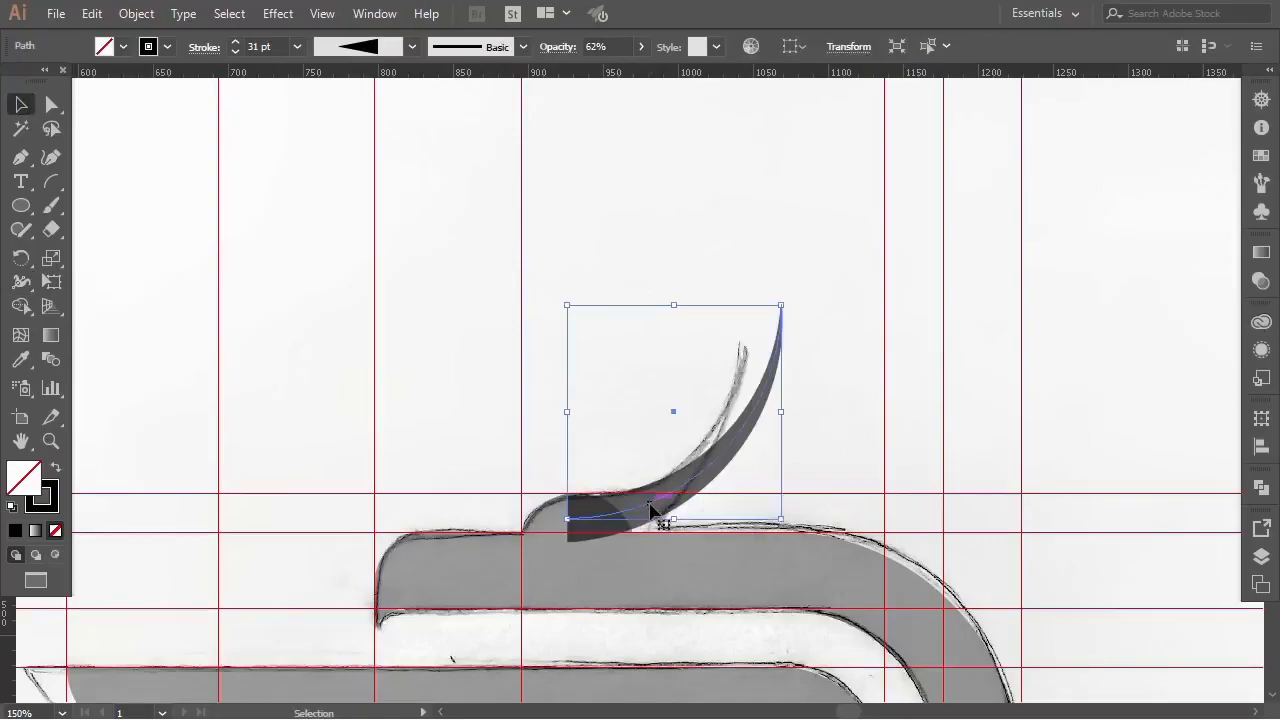
{"action": "scroll", "coordinate": [612, 472], "scroll_direction": "up", "scroll_amount": 4}
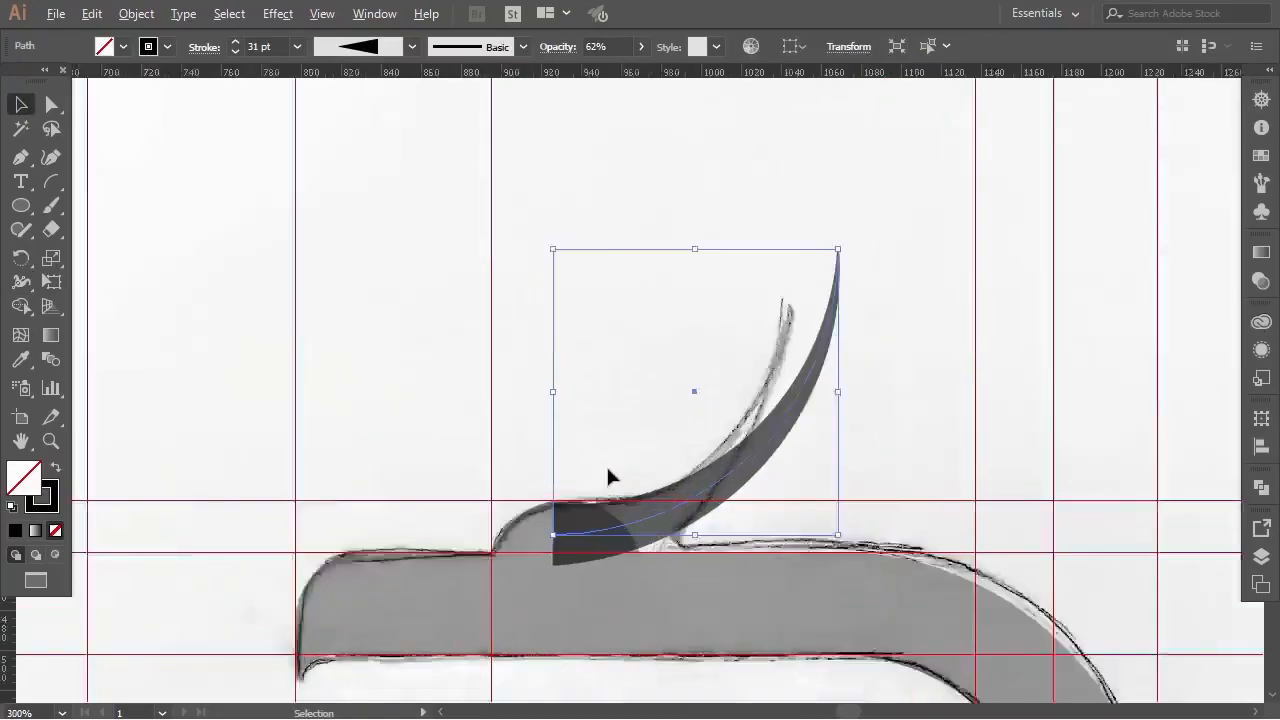
{"action": "scroll", "coordinate": [598, 489], "scroll_direction": "down", "scroll_amount": 1}
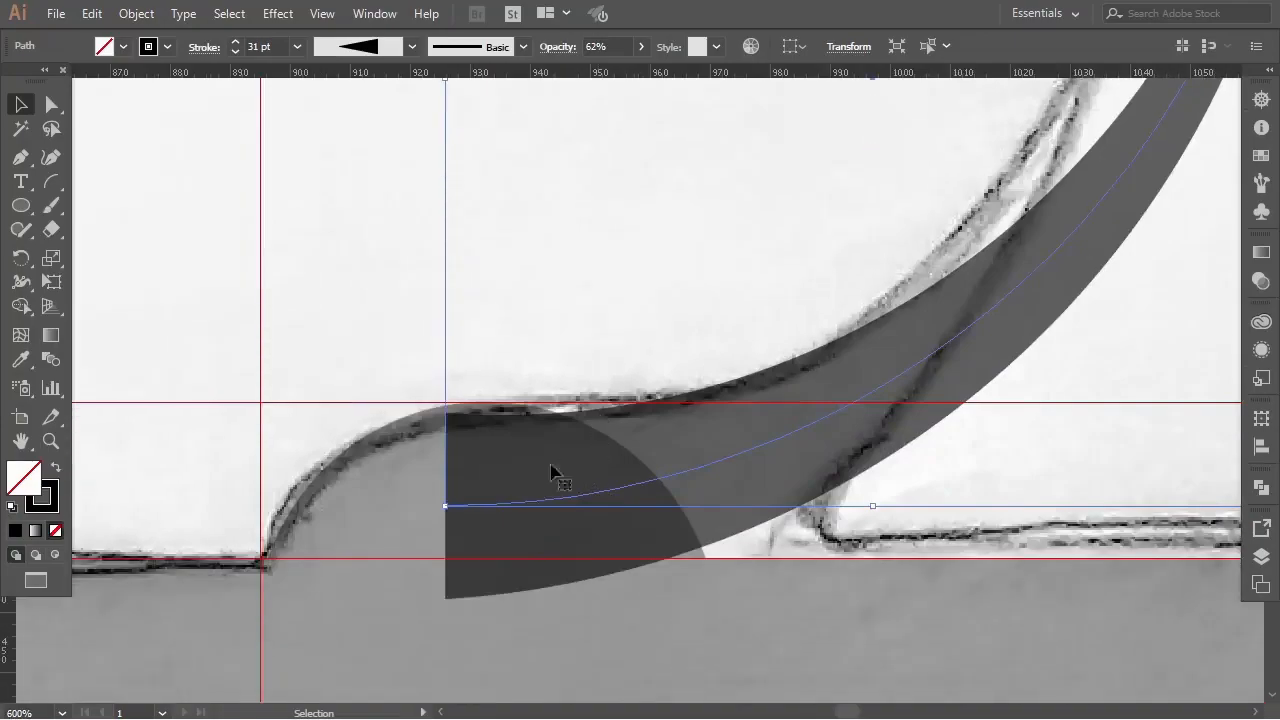
{"action": "left_click_drag", "start_coordinate": [462, 511], "coordinate": [494, 502]}
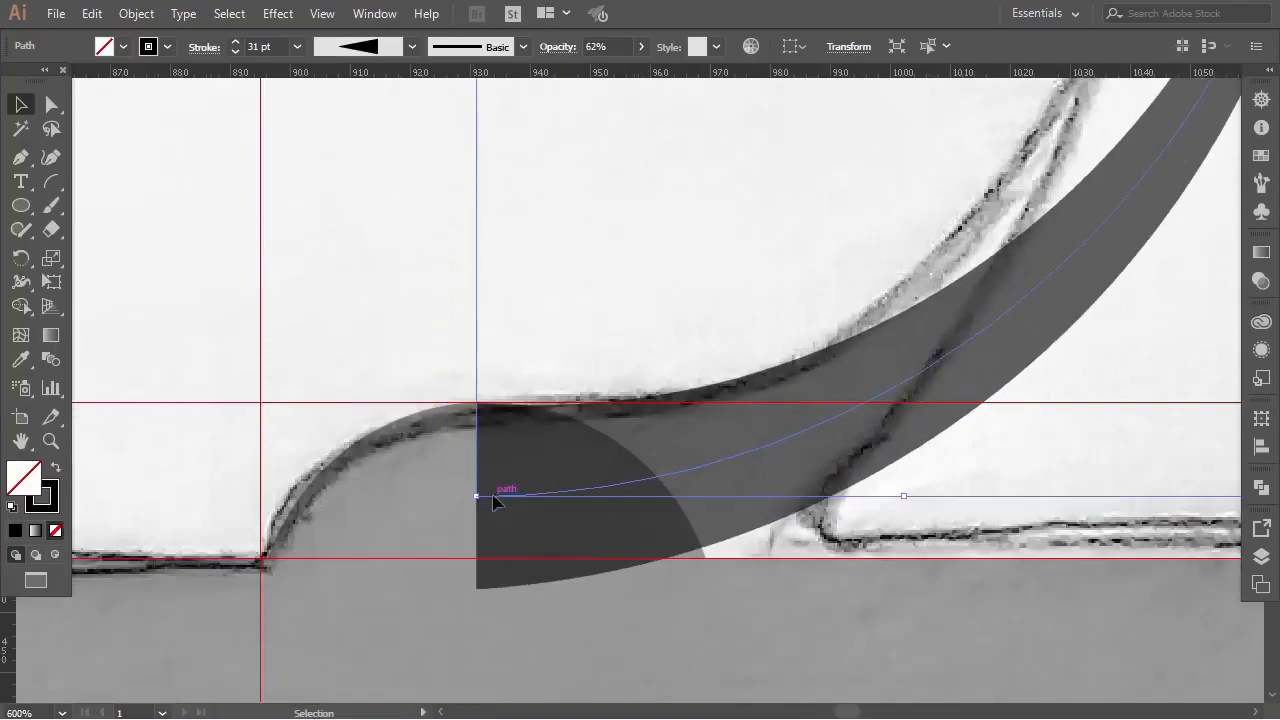
{"action": "left_click", "coordinate": [538, 377]}
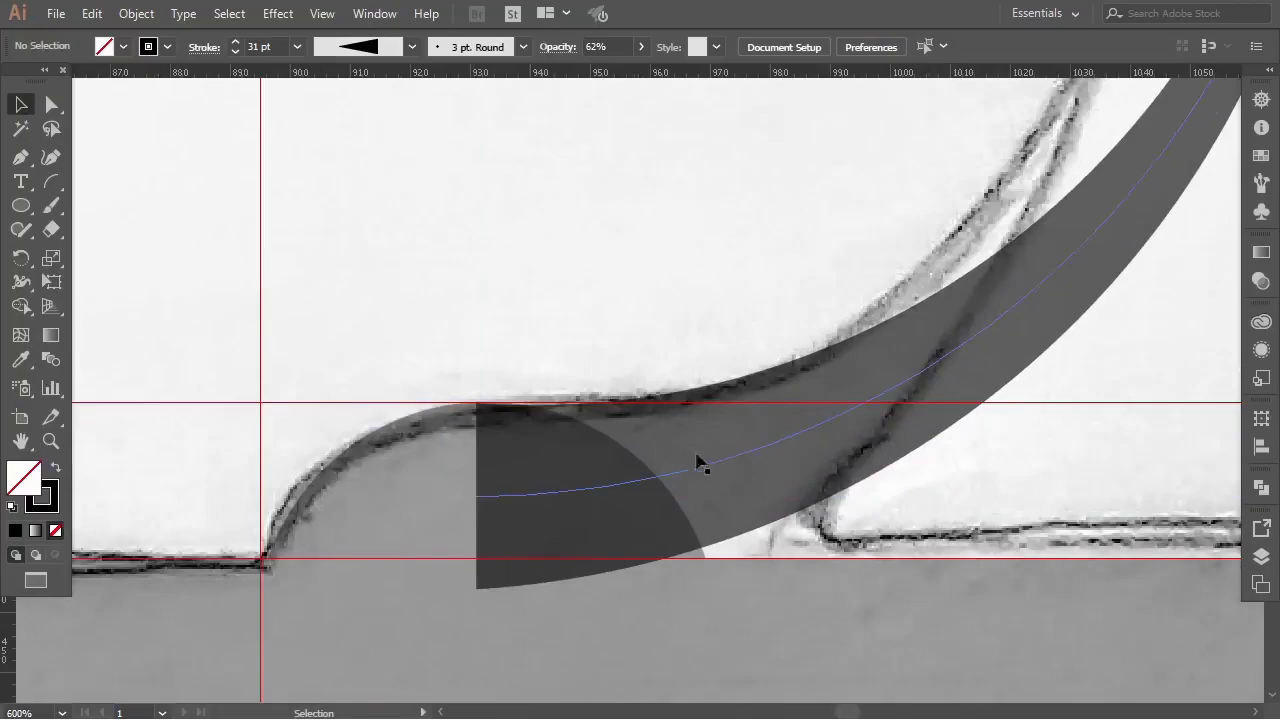
Expand the appearance of the tapered arc into a filled shape.
{"action": "scroll", "coordinate": [800, 485], "scroll_direction": "down", "scroll_amount": 3}
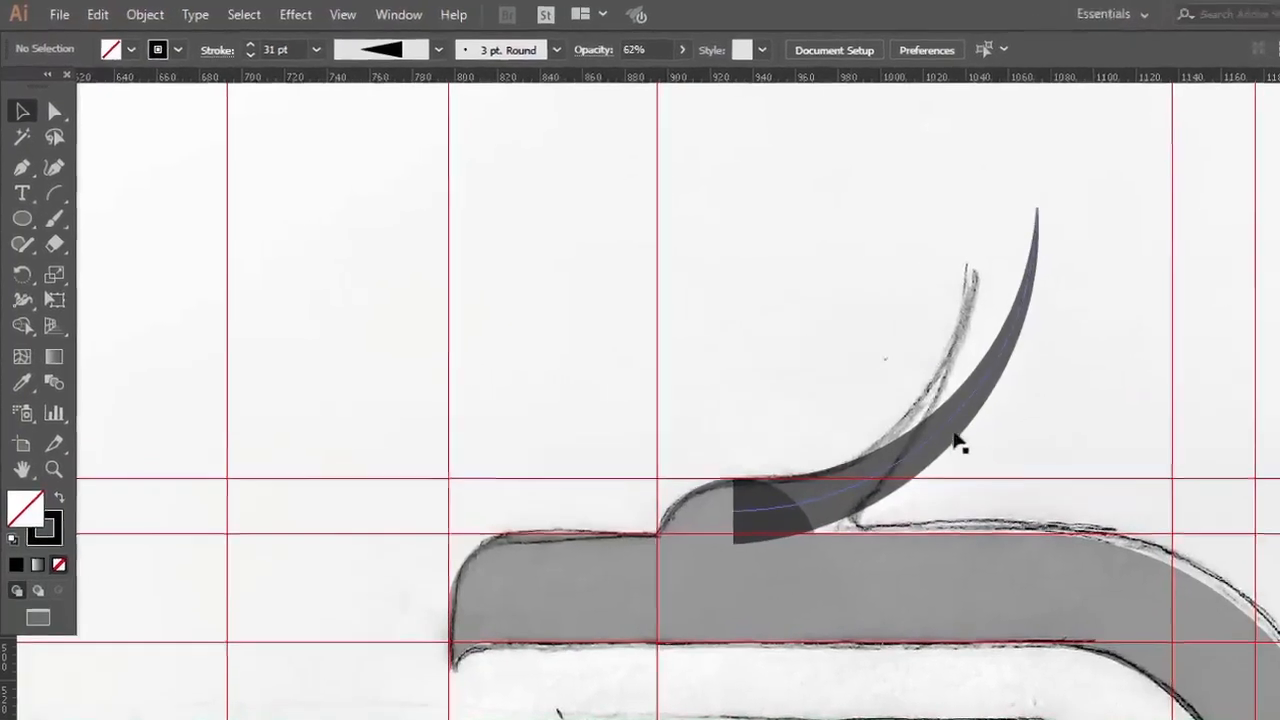
{"action": "left_click", "coordinate": [893, 410]}
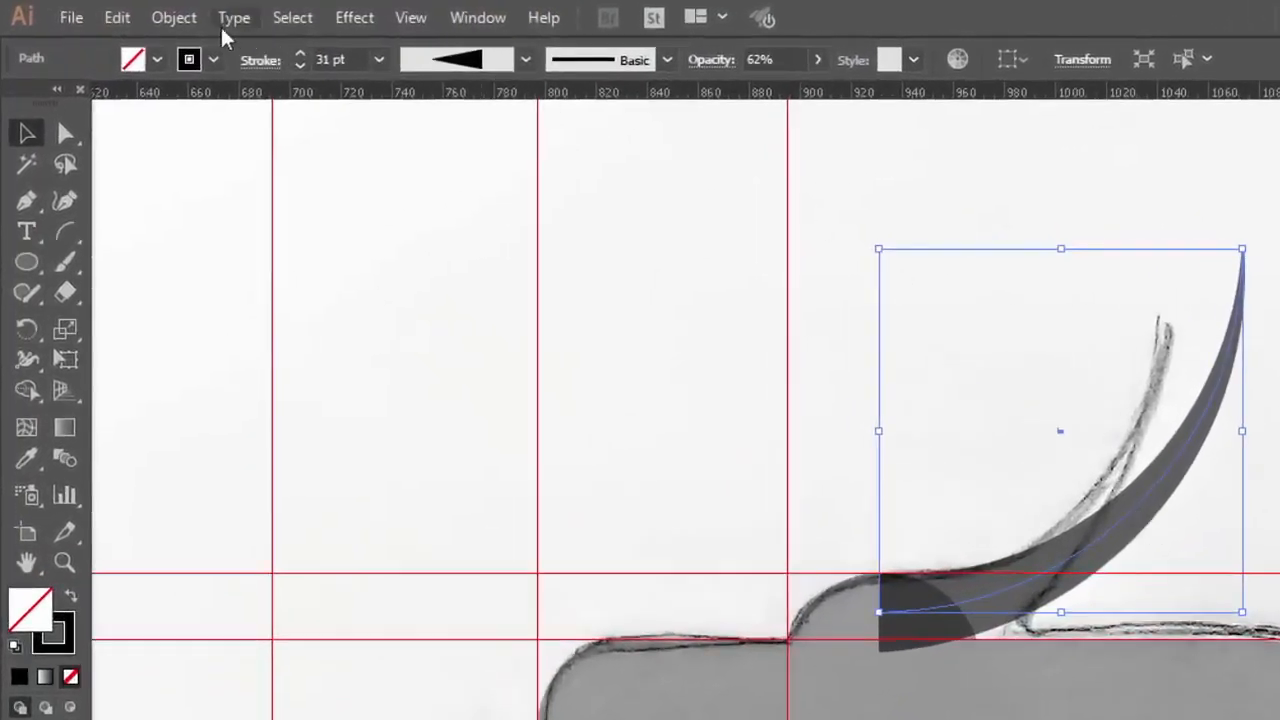
{"action": "left_click", "coordinate": [174, 17]}
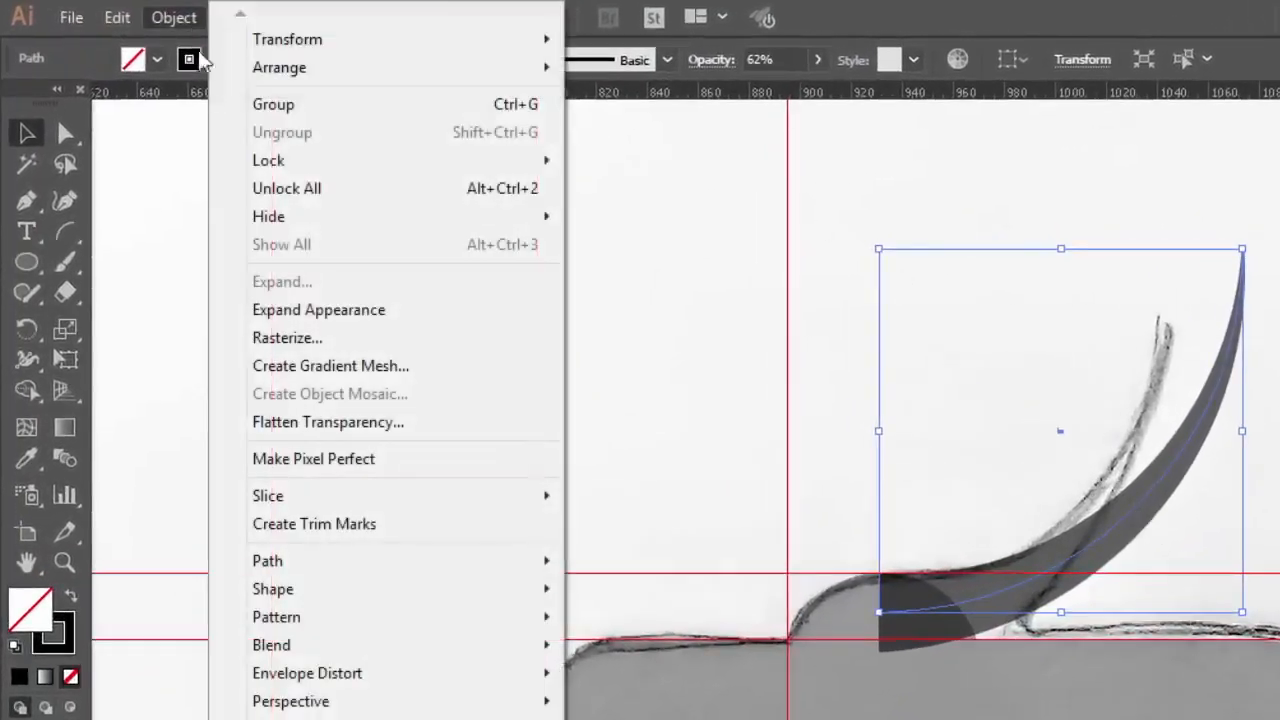
{"action": "left_click", "coordinate": [347, 316]}
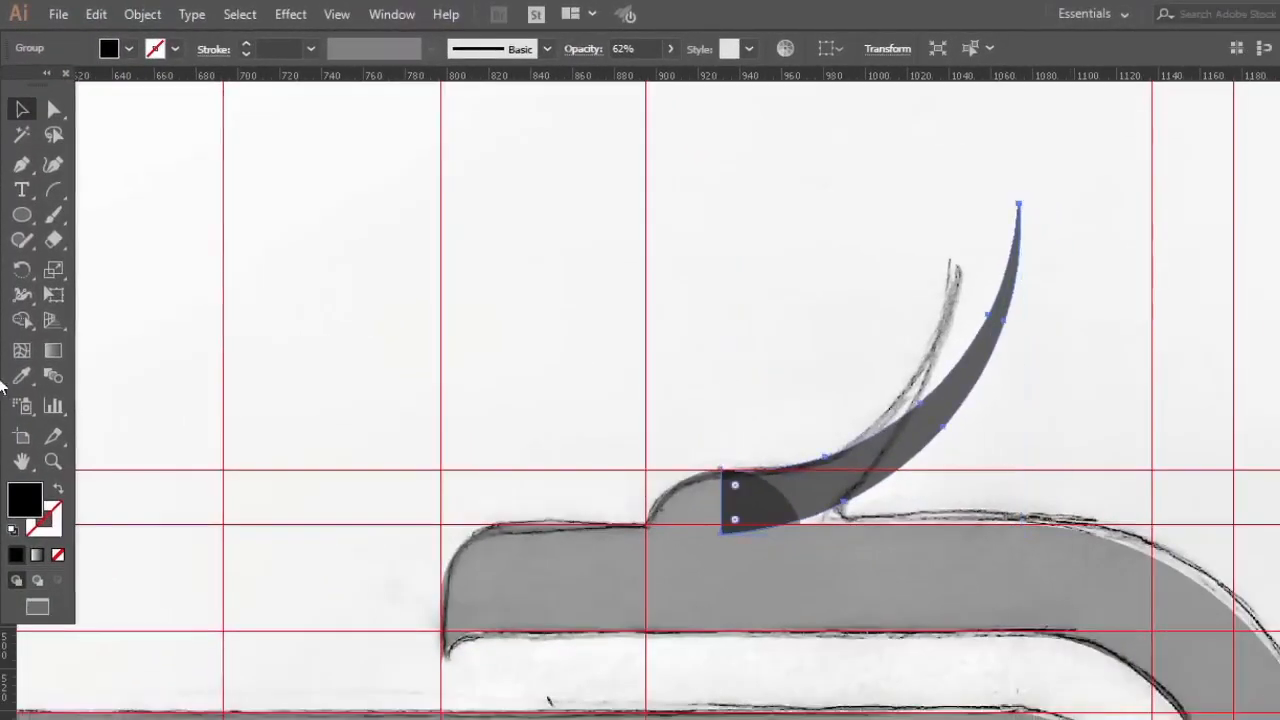
Sample the wing shape's black fill onto the beak shape with the Eyedropper and set the beak's opacity to 42%.
{"action": "left_click", "coordinate": [22, 375]}
{"action": "left_click", "coordinate": [542, 545]}
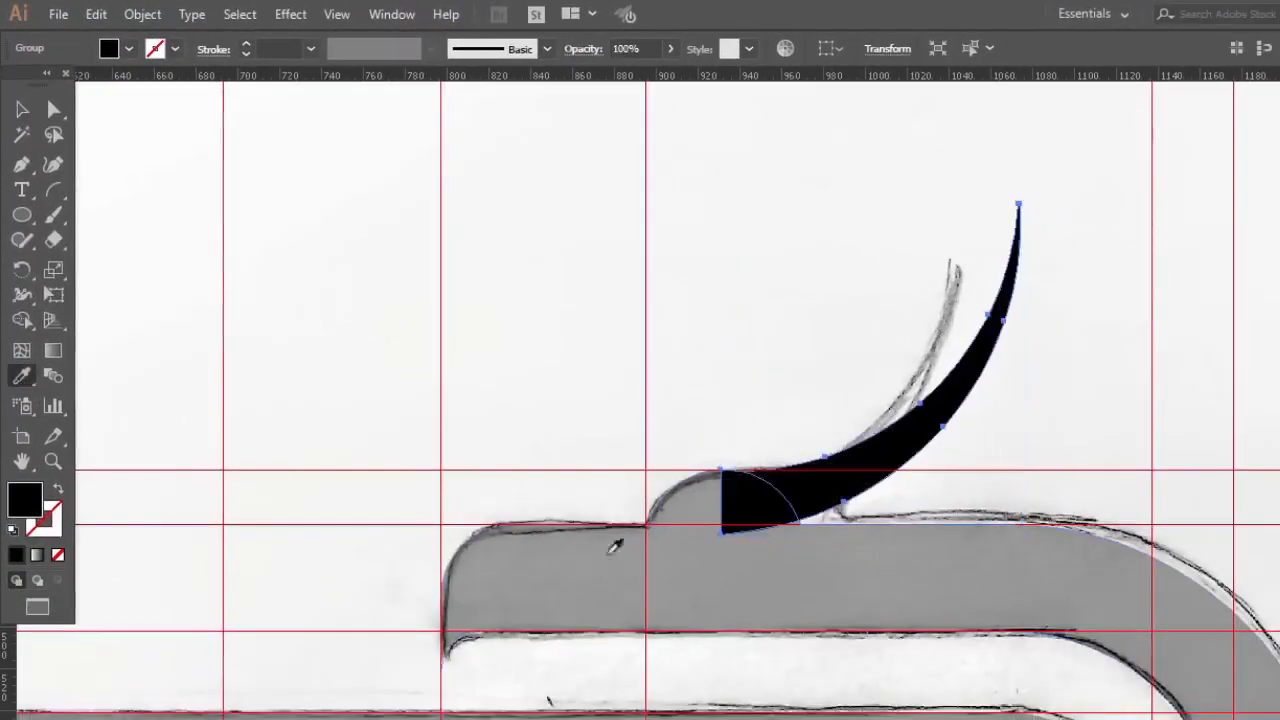
{"action": "key", "text": "v"}
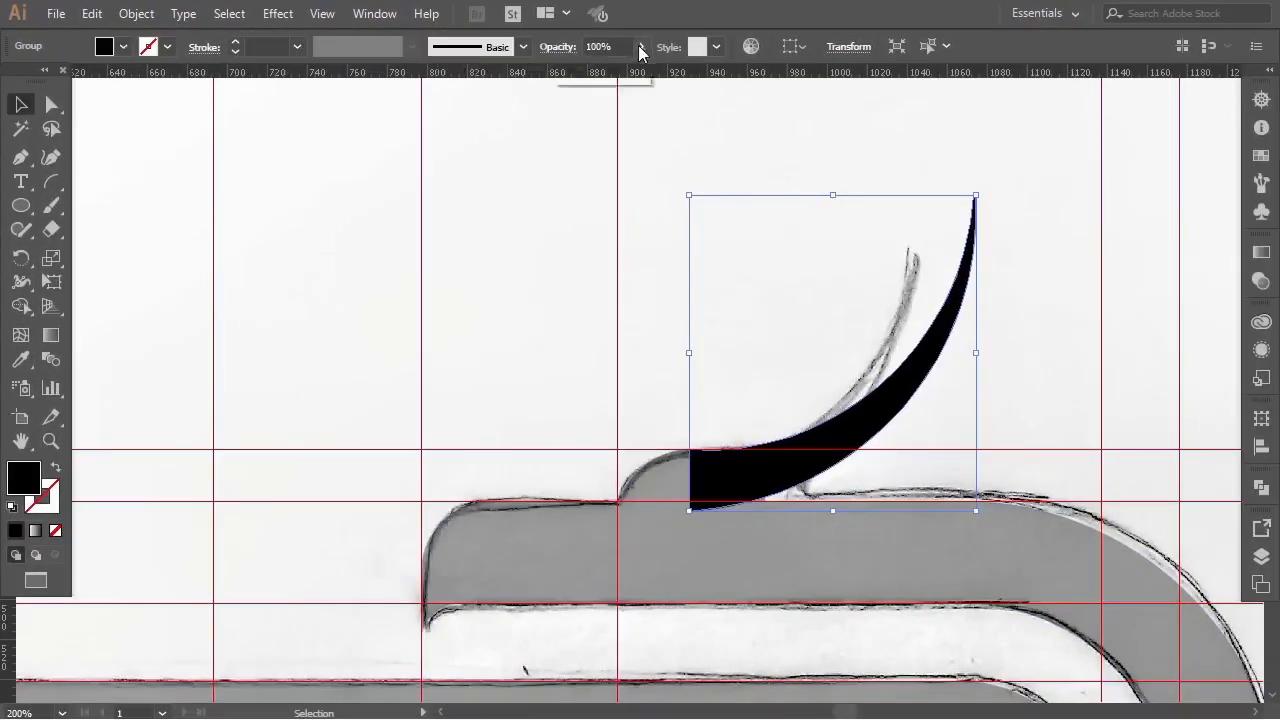
{"action": "left_click_drag", "start_coordinate": [632, 72], "coordinate": [595, 71]}
{"action": "left_click", "coordinate": [1000, 303]}
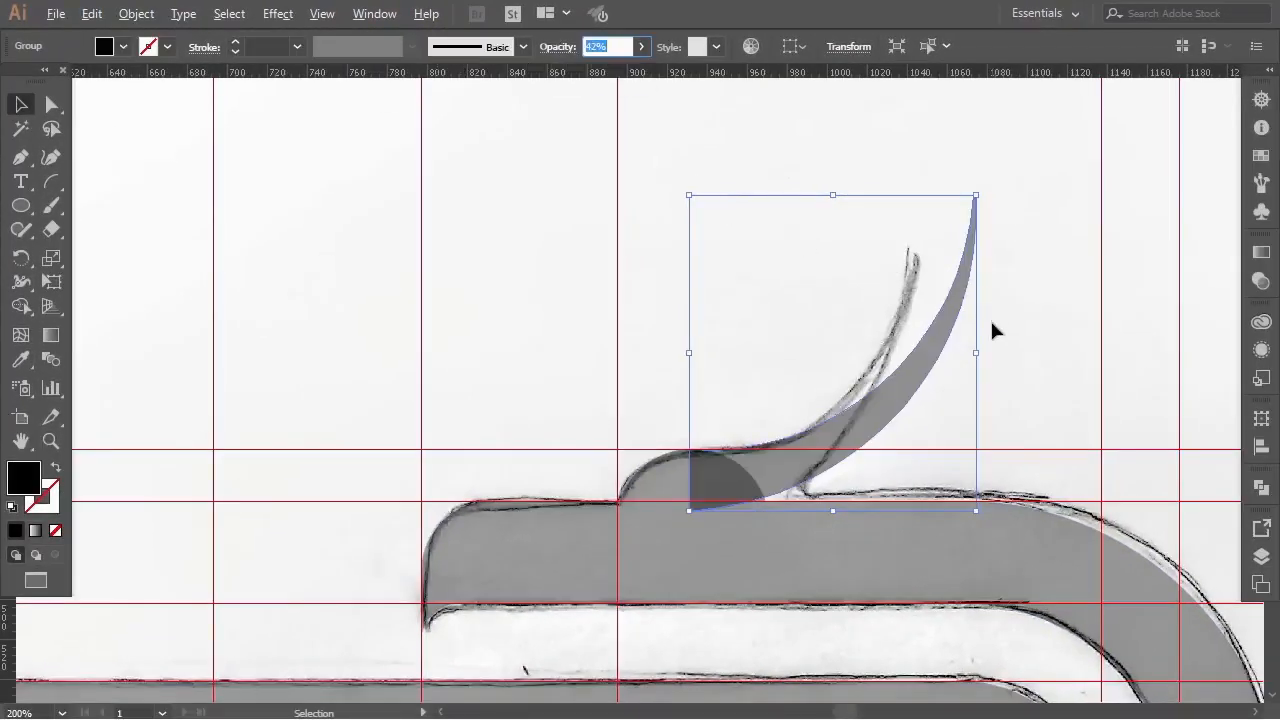
Unite the beak, head and wing shapes with Pathfinder, and set the combined artwork's opacity to 43%.
{"action": "scroll", "coordinate": [991, 322], "scroll_direction": "down", "scroll_amount": 3}
{"action": "scroll", "coordinate": [991, 322], "scroll_direction": "left", "scroll_amount": 1}
{"action": "scroll", "coordinate": [991, 322], "scroll_direction": "right", "scroll_amount": 3}
{"action": "scroll", "coordinate": [929, 383], "scroll_direction": "up", "scroll_amount": 3}
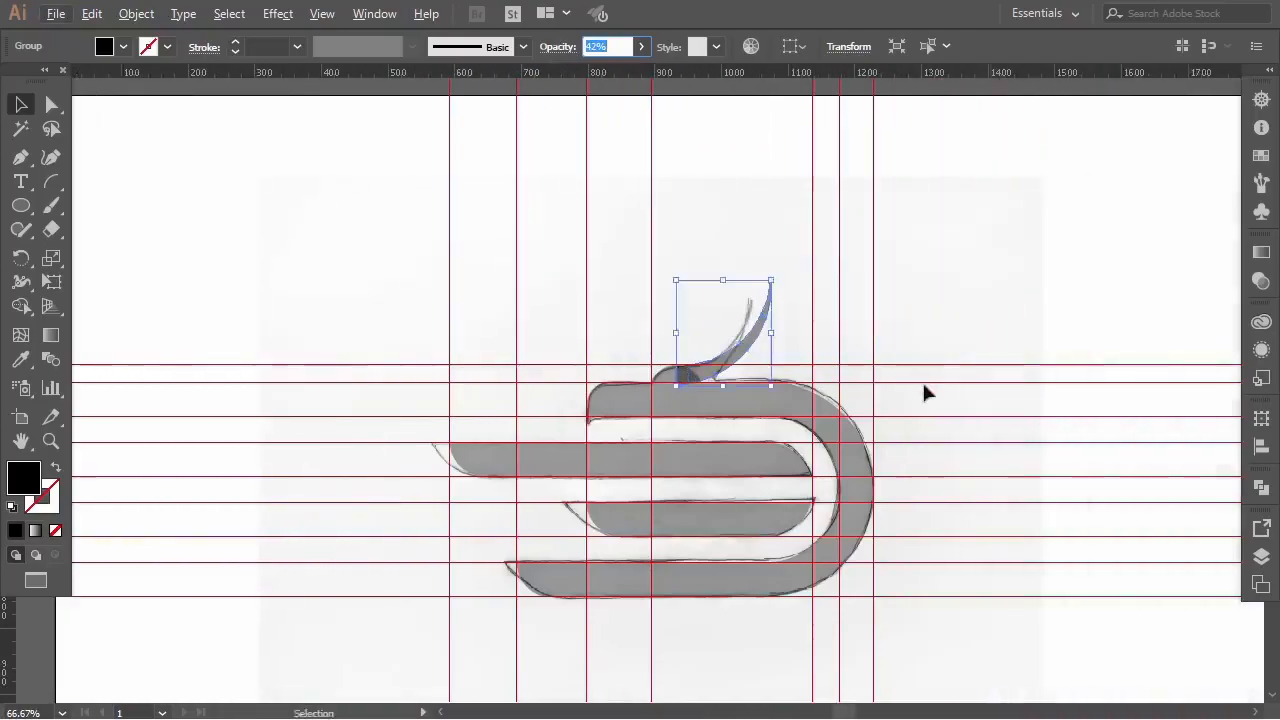
{"action": "left_click", "coordinate": [733, 198]}
{"action": "left_click", "coordinate": [592, 276], "text": "shift"}
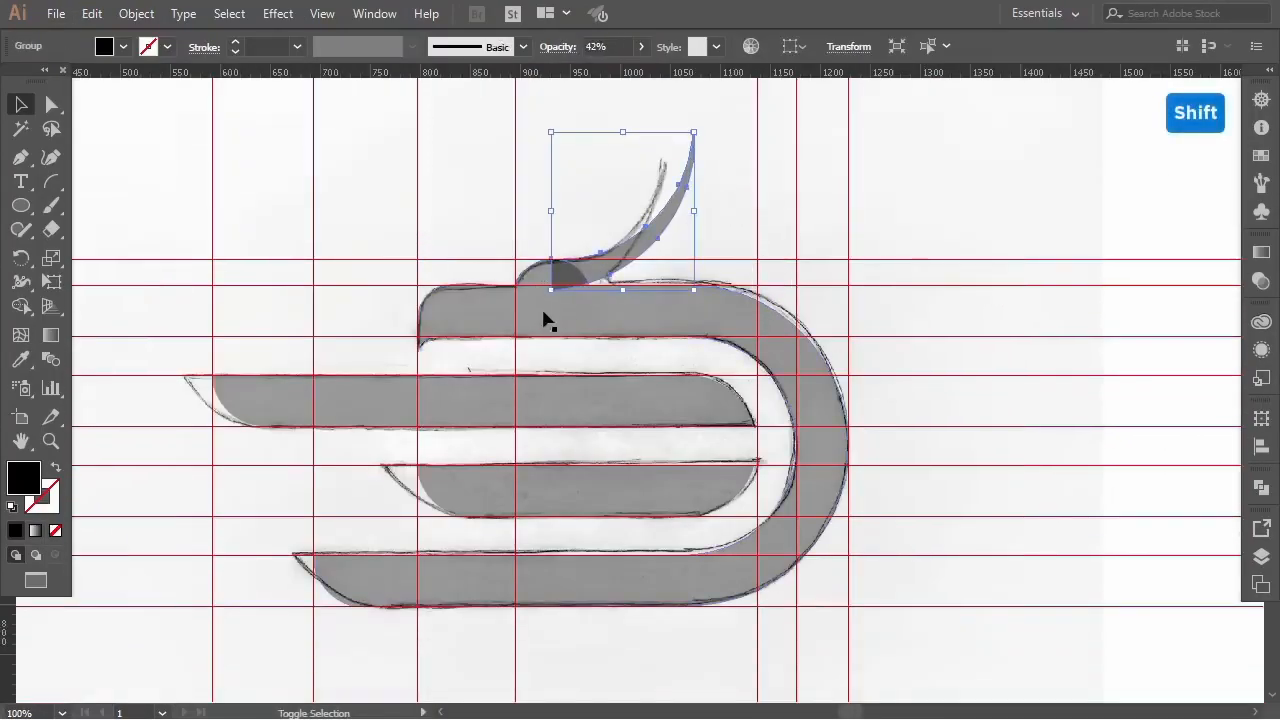
{"action": "left_click", "coordinate": [545, 318], "text": "shift"}
{"action": "left_click", "coordinate": [1252, 488]}
{"action": "left_click", "coordinate": [1027, 528]}
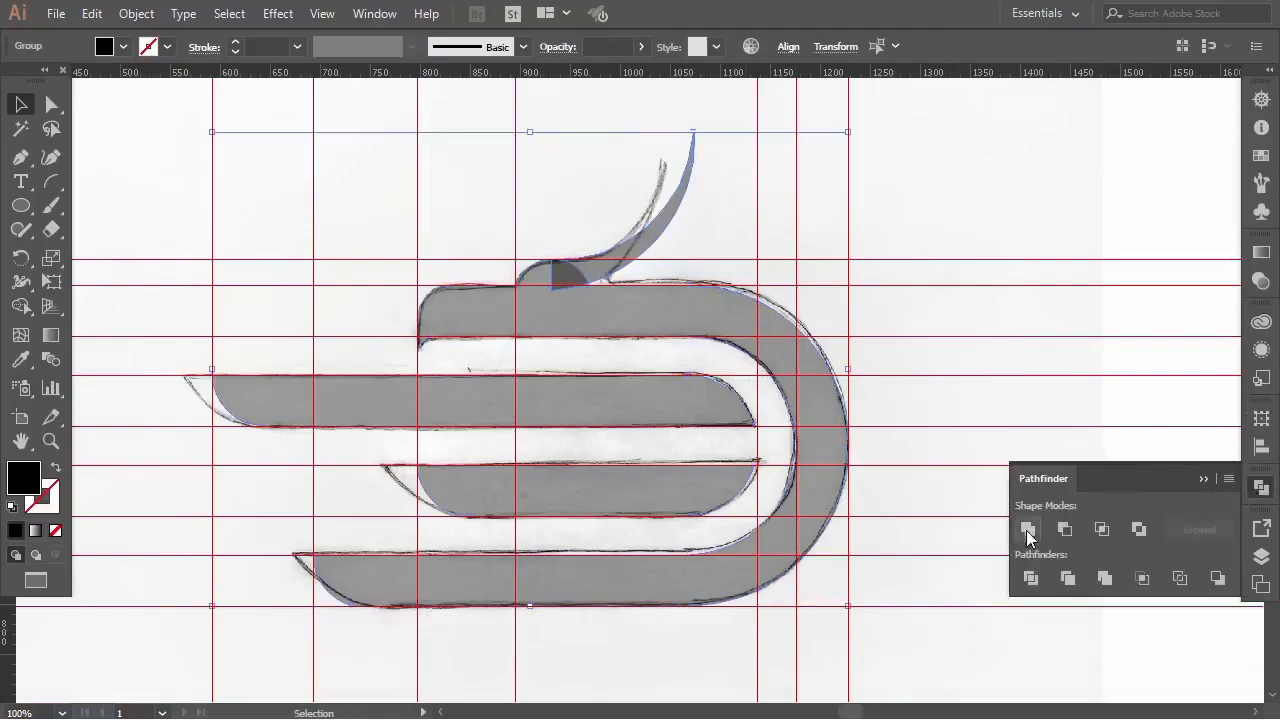
{"action": "left_click", "coordinate": [1188, 430]}
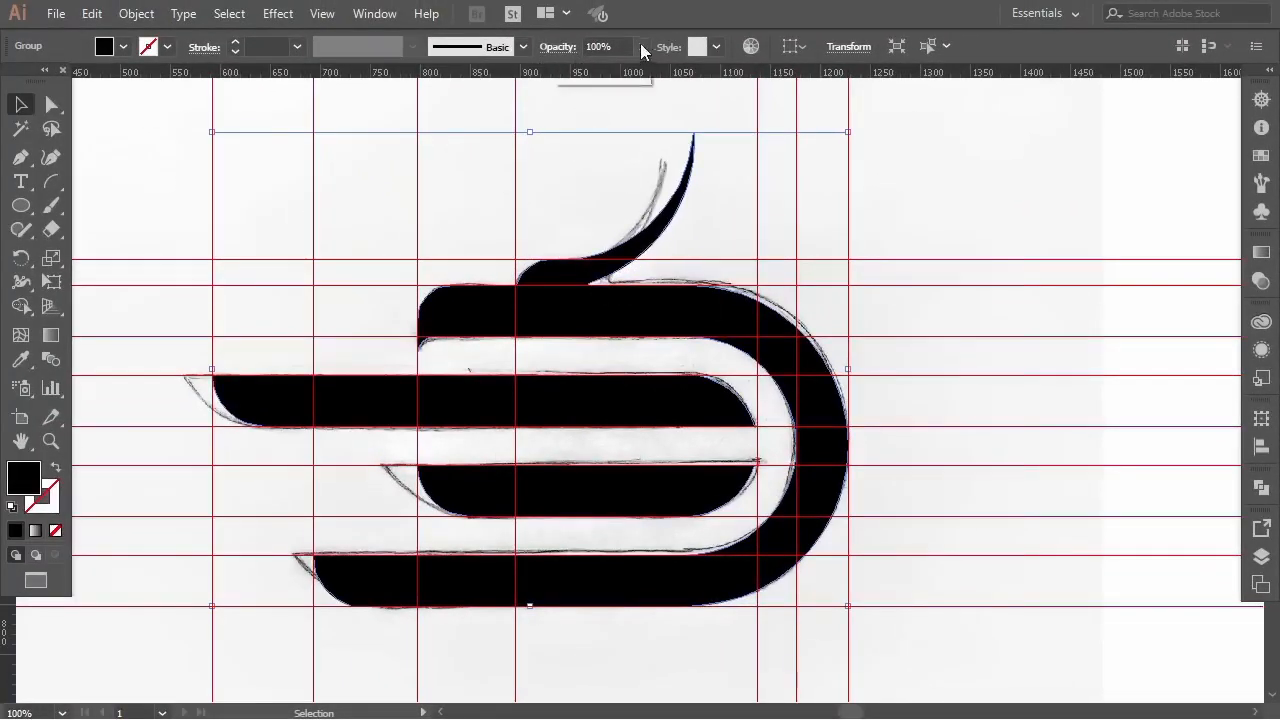
{"action": "left_click_drag", "start_coordinate": [597, 80], "coordinate": [599, 86]}
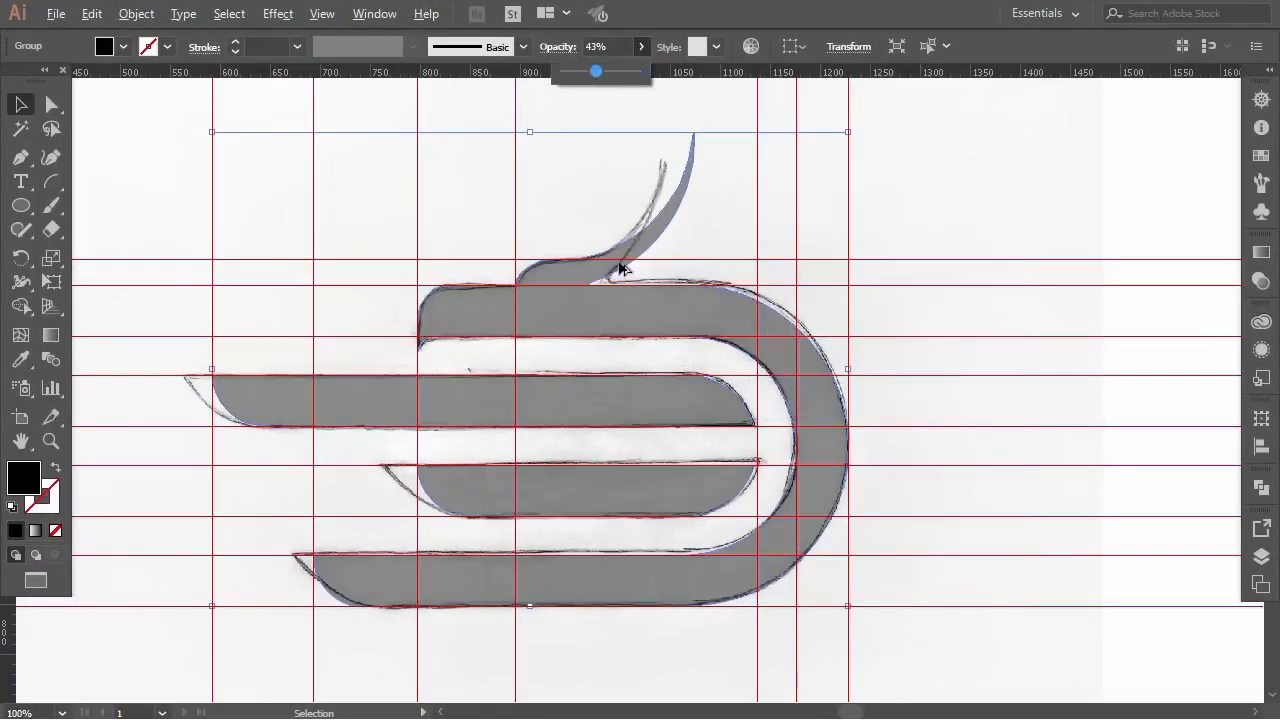
Draw a small circle about 14 px across in the notch between the beak's underside and the upper wing band.
{"action": "scroll", "coordinate": [620, 273], "scroll_direction": "up", "scroll_amount": 2}
{"action": "scroll", "coordinate": [594, 312], "scroll_direction": "up", "scroll_amount": 2}
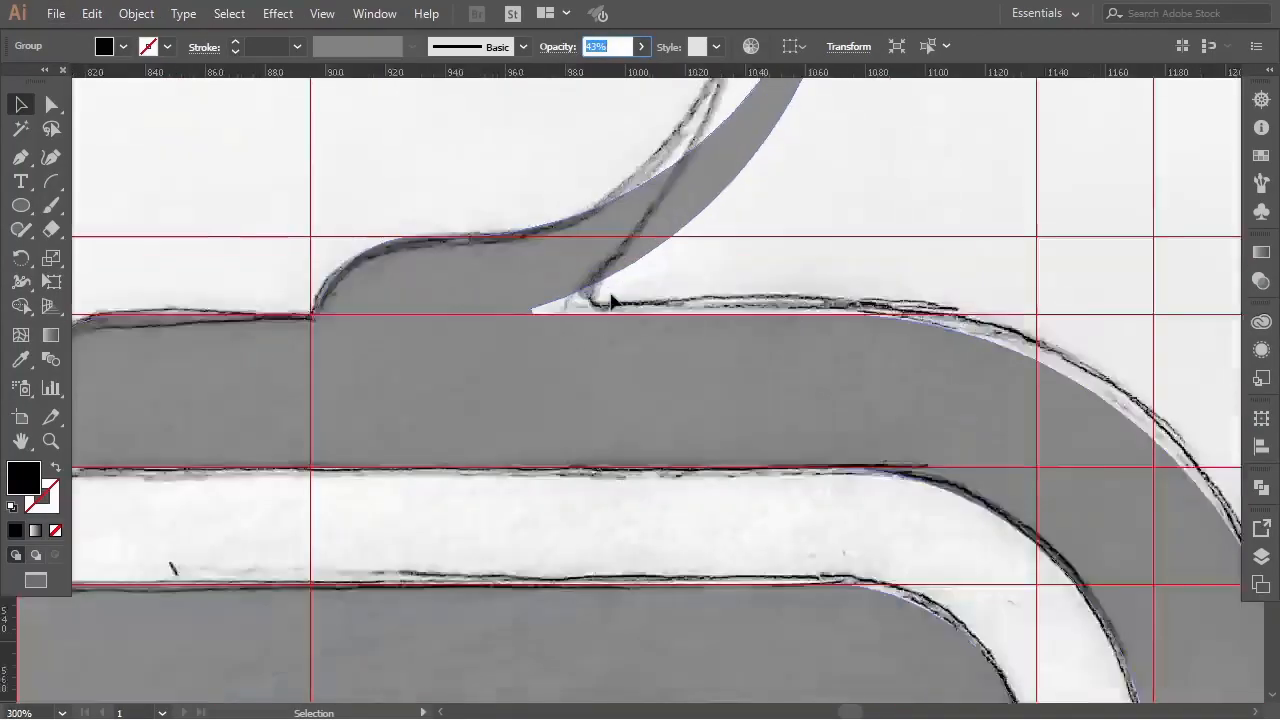
{"action": "scroll", "coordinate": [590, 301], "scroll_direction": "up", "scroll_amount": 1}
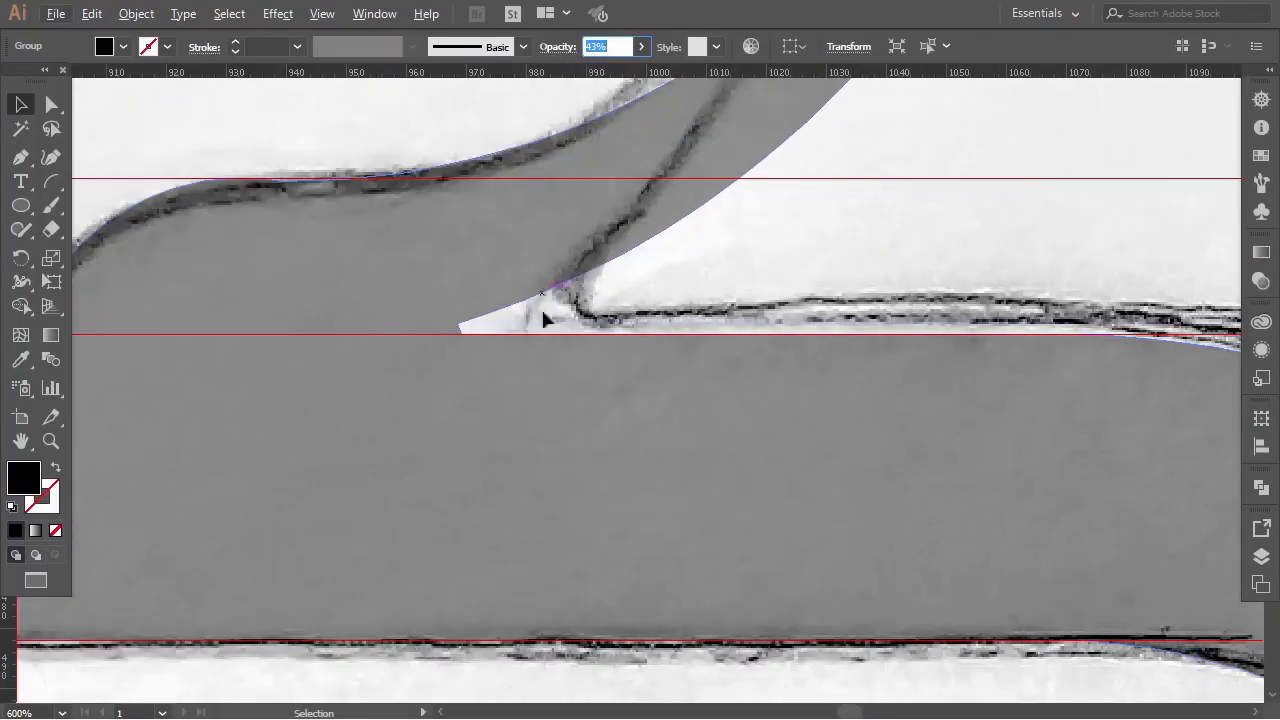
{"action": "left_click", "coordinate": [20, 205]}
{"action": "left_click_drag", "start_coordinate": [592, 330], "coordinate": [674, 265]}
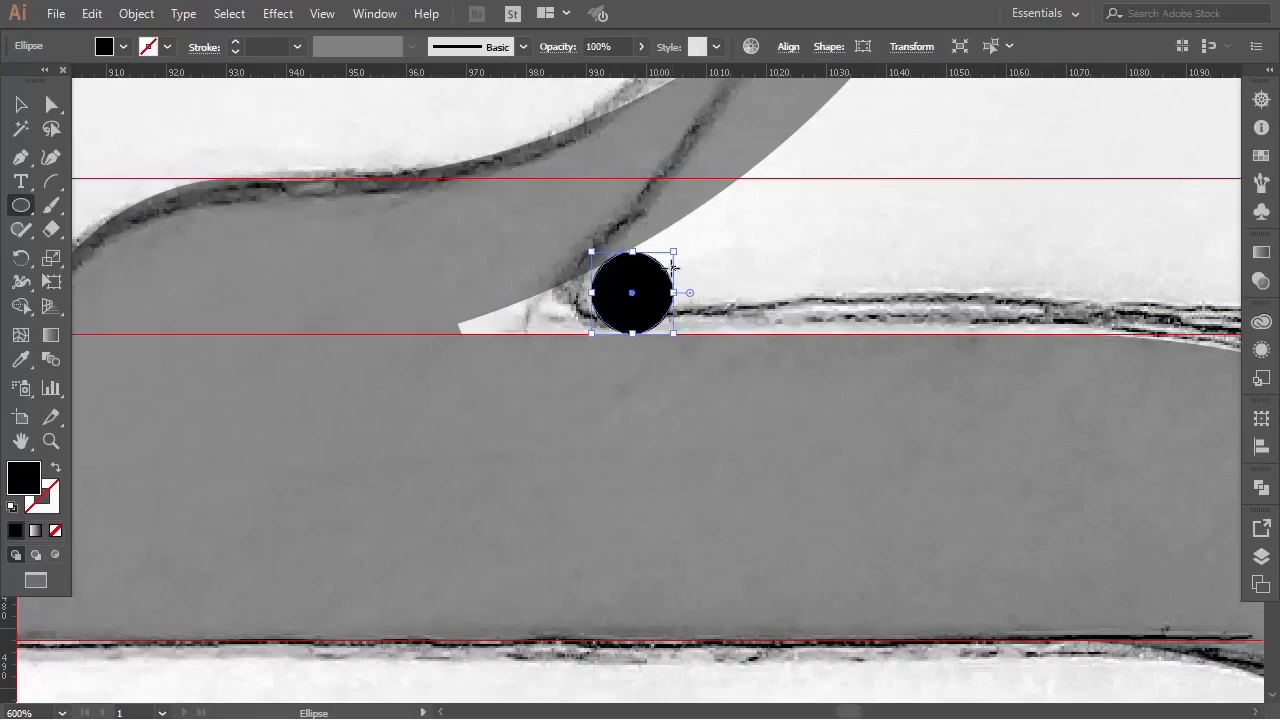
Using outline view, adjust the small circle so it touches both the beak's lower curve and the upper band's top edge.
{"action": "key", "text": "ctrl+y"}
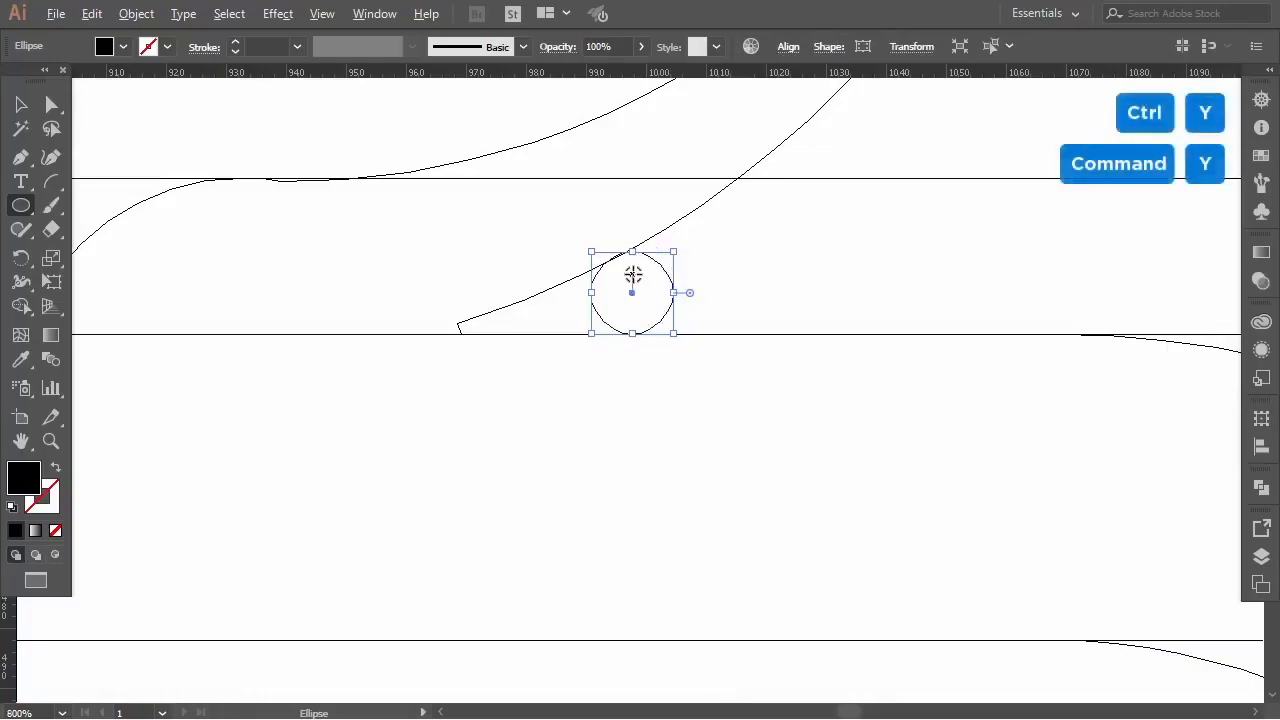
{"action": "scroll", "coordinate": [631, 271], "scroll_direction": "up", "scroll_amount": 2}
{"action": "left_click", "coordinate": [21, 104]}
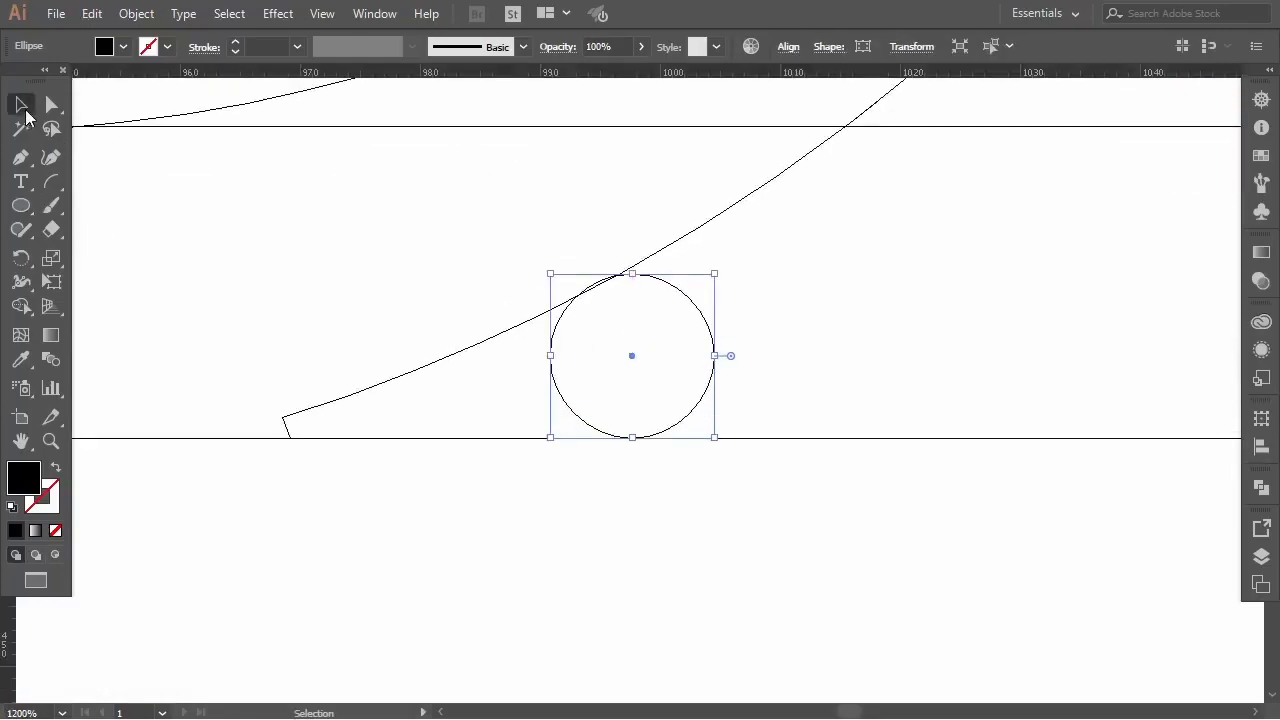
{"action": "left_click_drag", "start_coordinate": [633, 274], "coordinate": [552, 301]}
{"action": "scroll", "coordinate": [634, 271], "scroll_direction": "up", "scroll_amount": 2}
{"action": "scroll", "coordinate": [627, 276], "scroll_direction": "up", "scroll_amount": 2}
{"action": "left_click", "coordinate": [646, 262]}
{"action": "scroll", "coordinate": [420, 345], "scroll_direction": "down", "scroll_amount": 3}
{"action": "scroll", "coordinate": [419, 330], "scroll_direction": "down", "scroll_amount": 2}
{"action": "scroll", "coordinate": [420, 326], "scroll_direction": "down", "scroll_amount": 8}
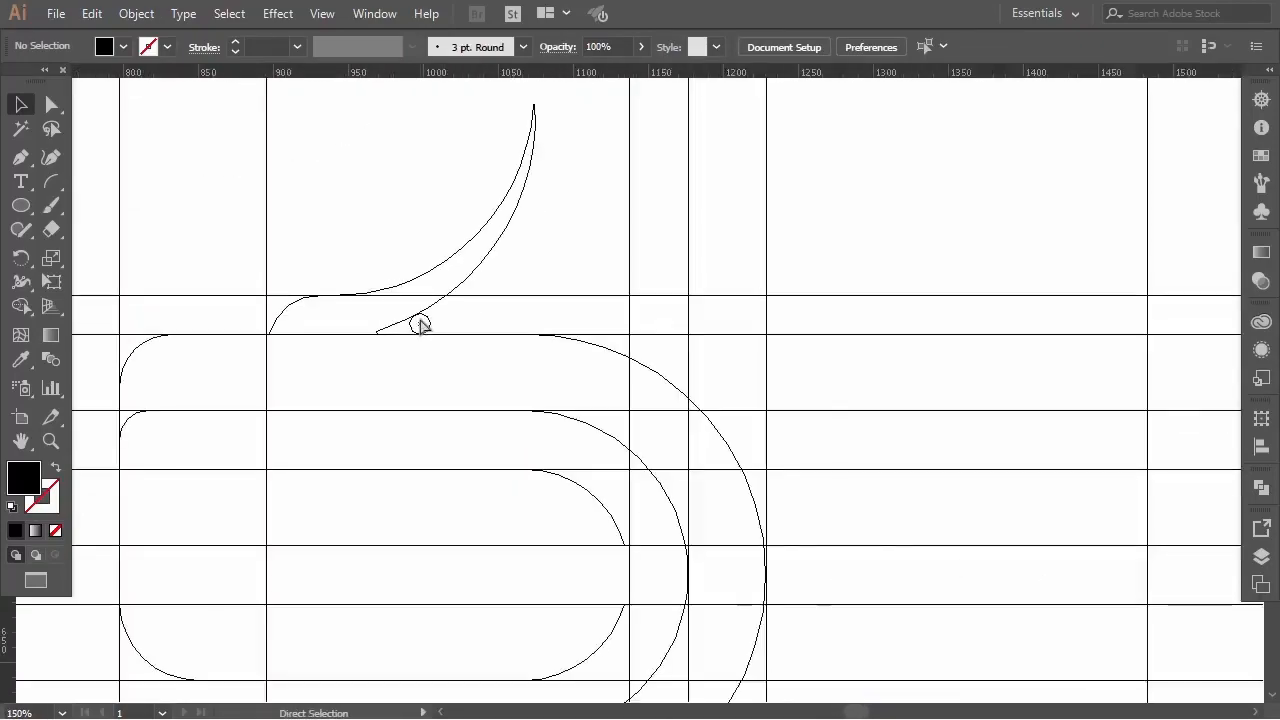
{"action": "scroll", "coordinate": [420, 326], "scroll_direction": "down", "scroll_amount": 3}
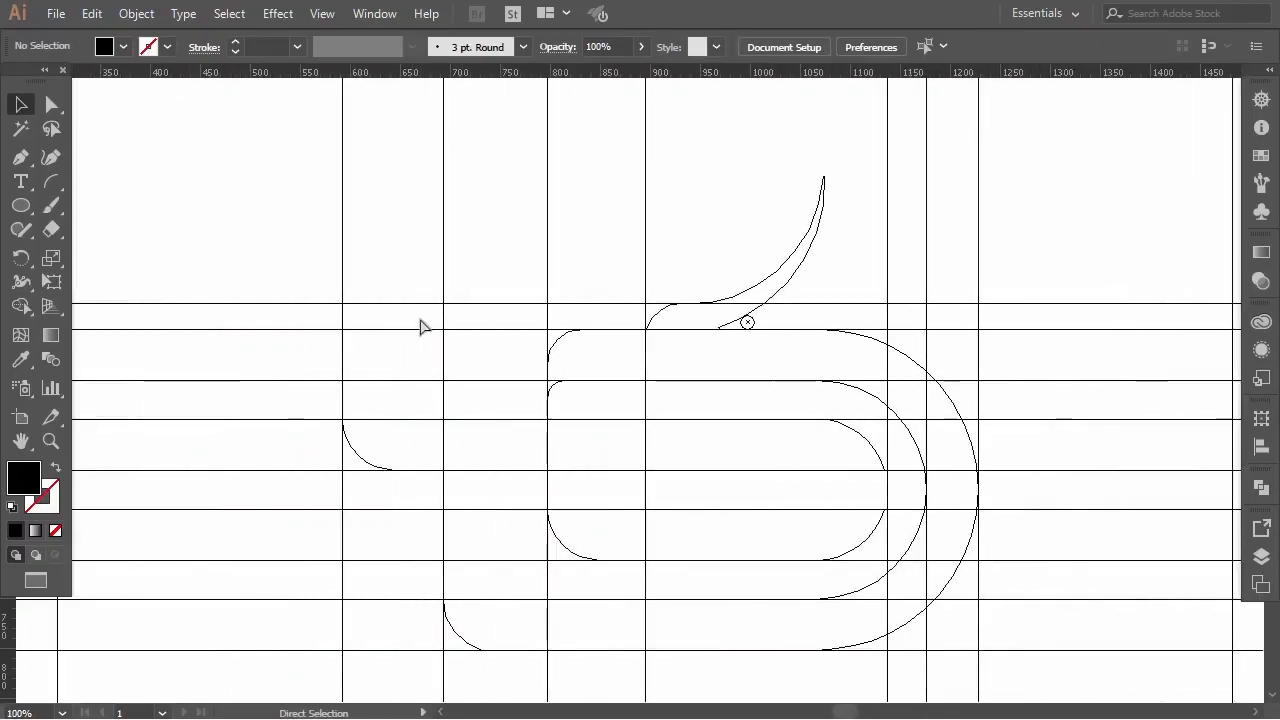
{"action": "key", "text": "ctrl+y"}
{"action": "scroll", "coordinate": [705, 352], "scroll_direction": "down", "scroll_amount": 1}
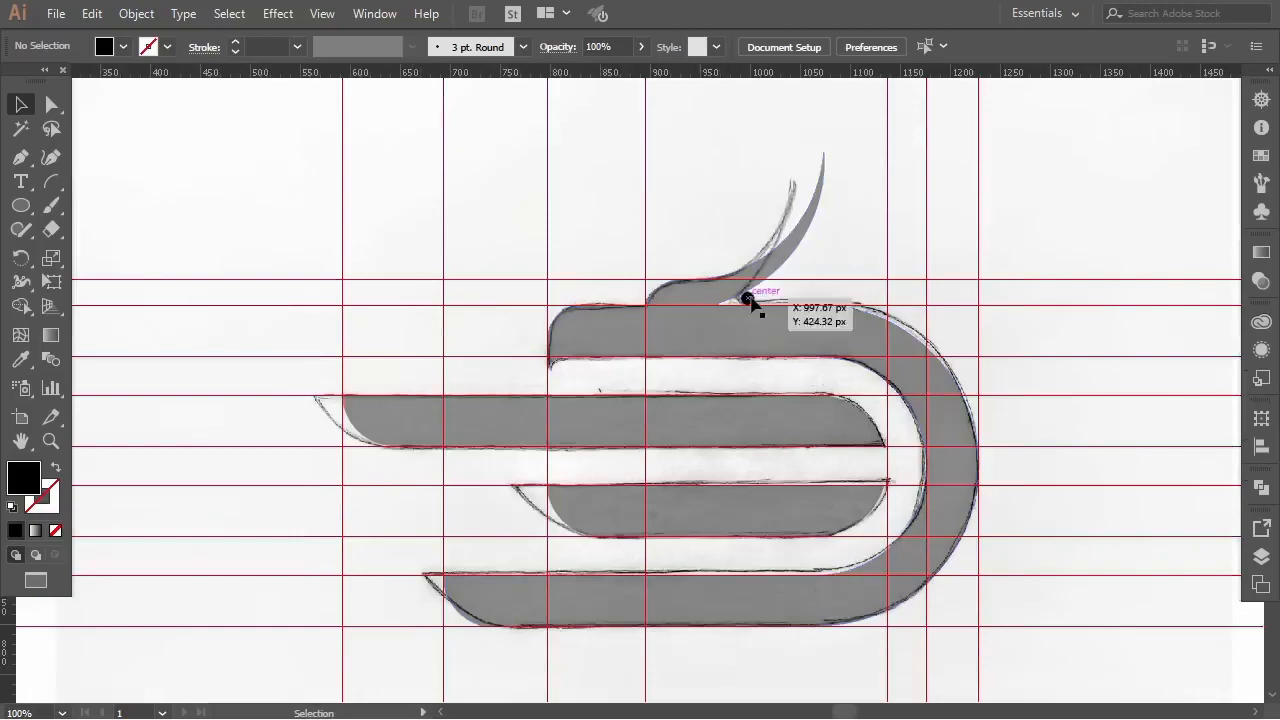
Fill the gap enclosed by the small circle, the beak's underside and the upper band using the Shape Builder.
{"action": "scroll", "coordinate": [751, 298], "scroll_direction": "up", "scroll_amount": 4}
{"action": "left_click", "coordinate": [740, 303], "text": "shift"}
{"action": "left_click", "coordinate": [680, 369], "text": "shift"}
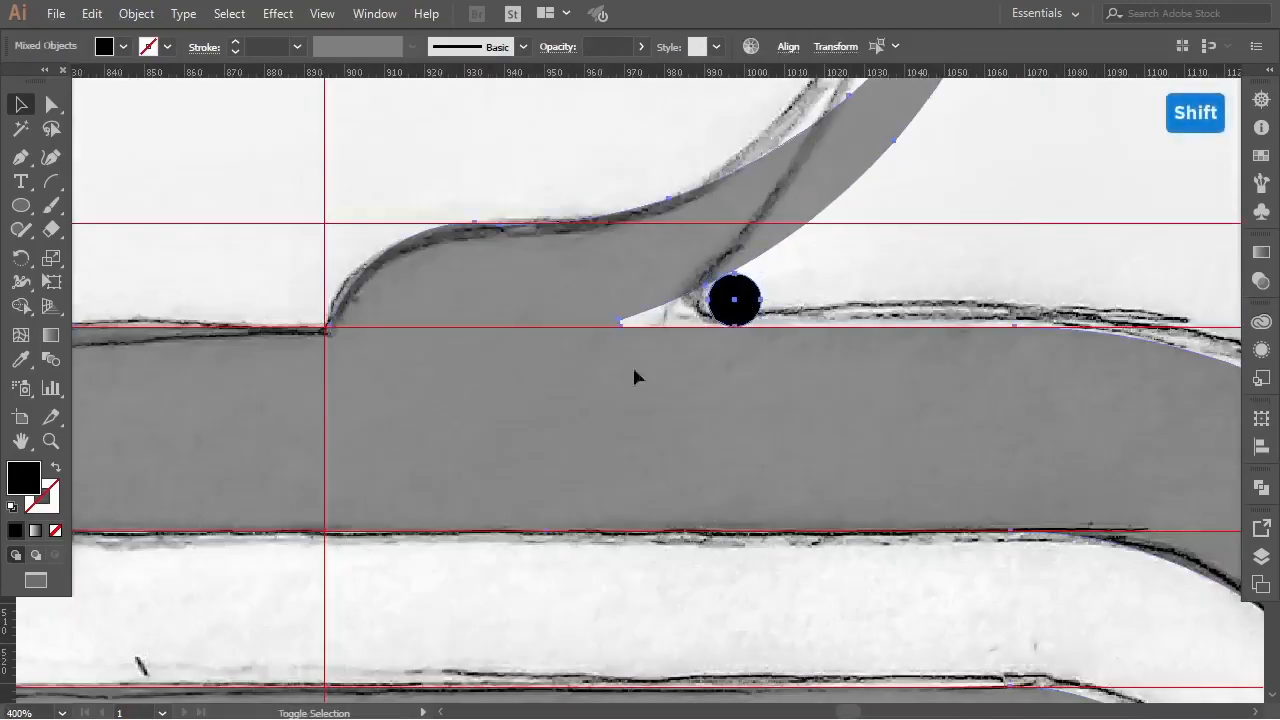
{"action": "key", "text": "shift+m"}
{"action": "left_click", "coordinate": [688, 318]}
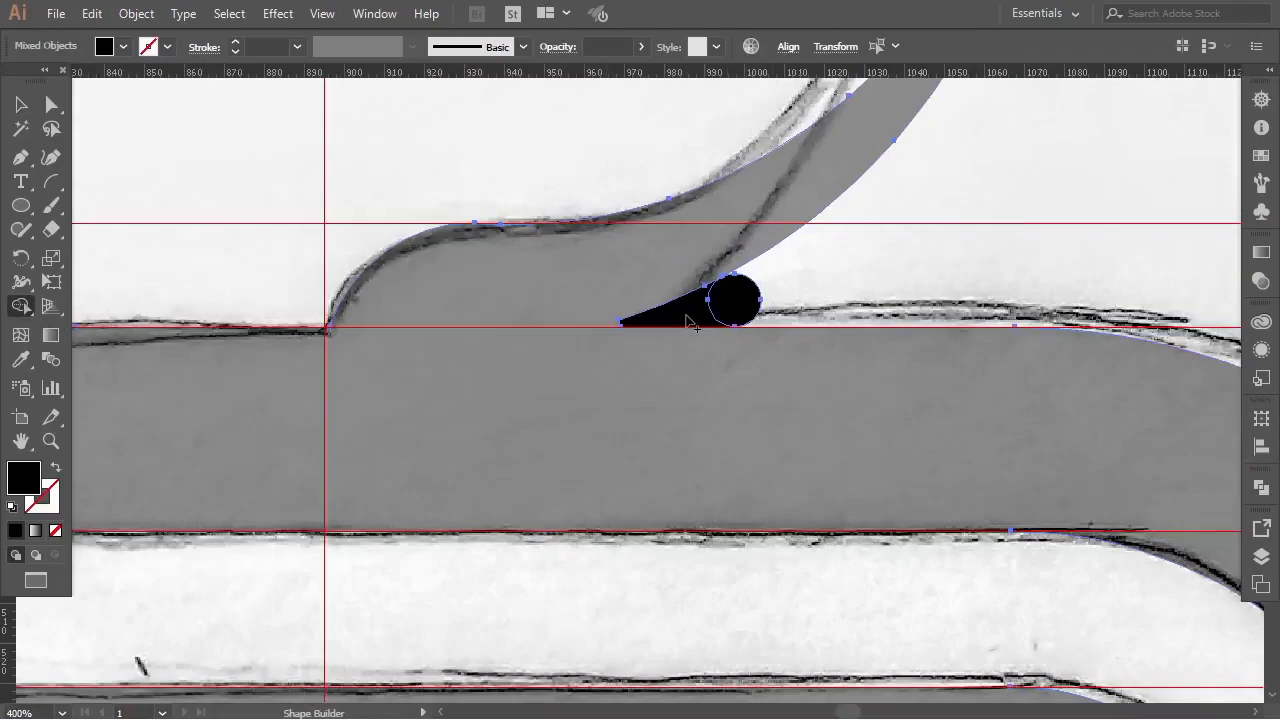
Delete the leftover small circle so a rounded fillet remains under the beak.
{"action": "left_click", "coordinate": [19, 104]}
{"action": "left_click", "coordinate": [139, 140]}
{"action": "left_click", "coordinate": [712, 318]}
{"action": "key", "text": "Delete"}
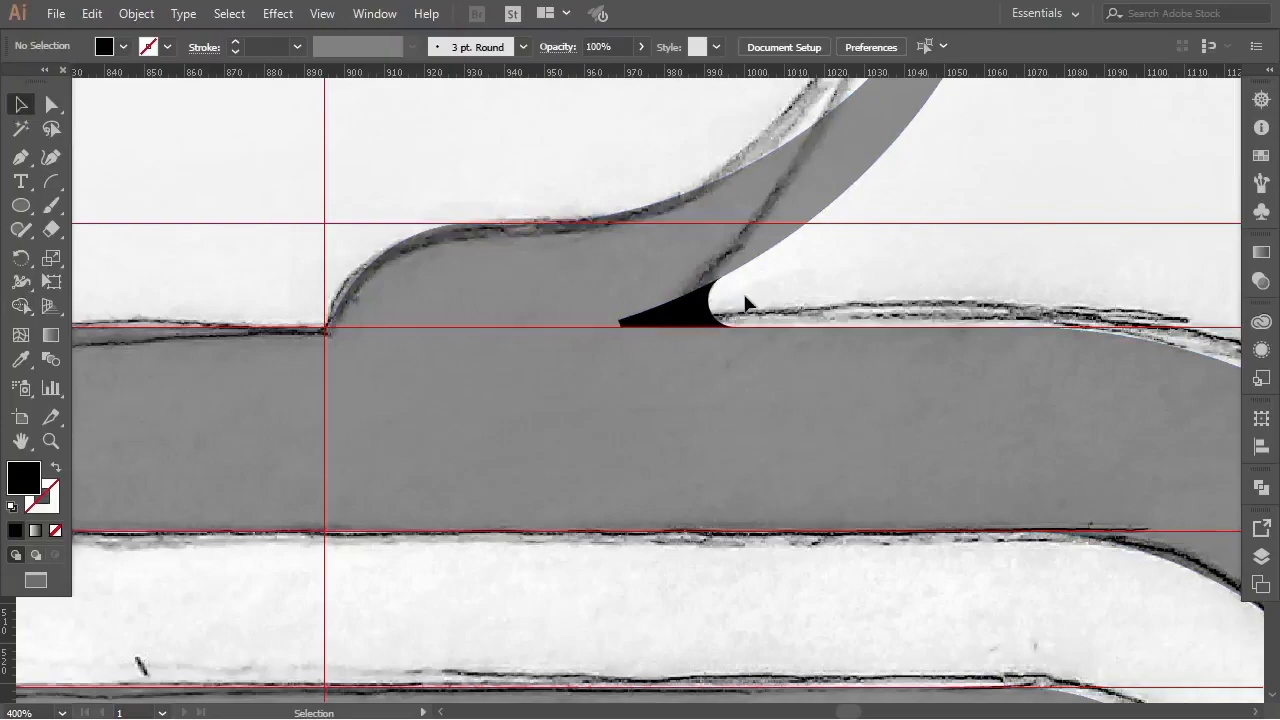
Unite the black fillet piece with the rest of the bird artwork using Pathfinder.
{"action": "scroll", "coordinate": [745, 297], "scroll_direction": "down", "scroll_amount": 4}
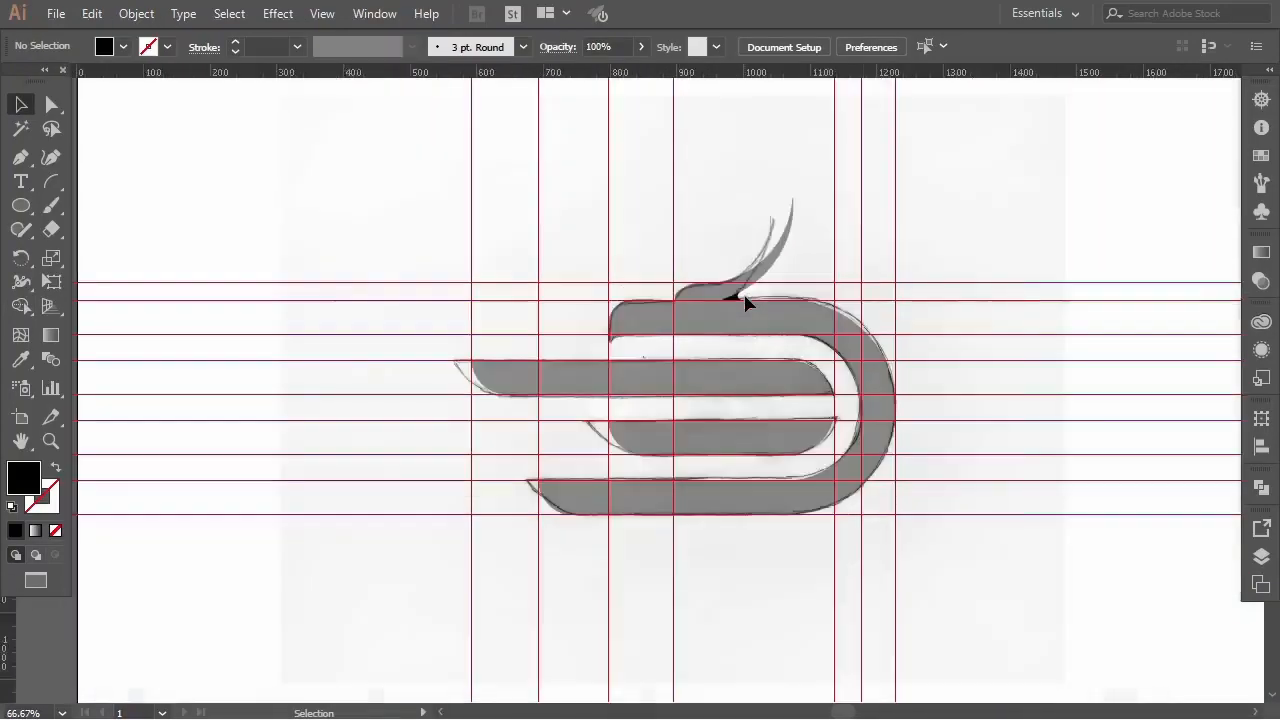
{"action": "scroll", "coordinate": [818, 298], "scroll_direction": "right", "scroll_amount": 3}
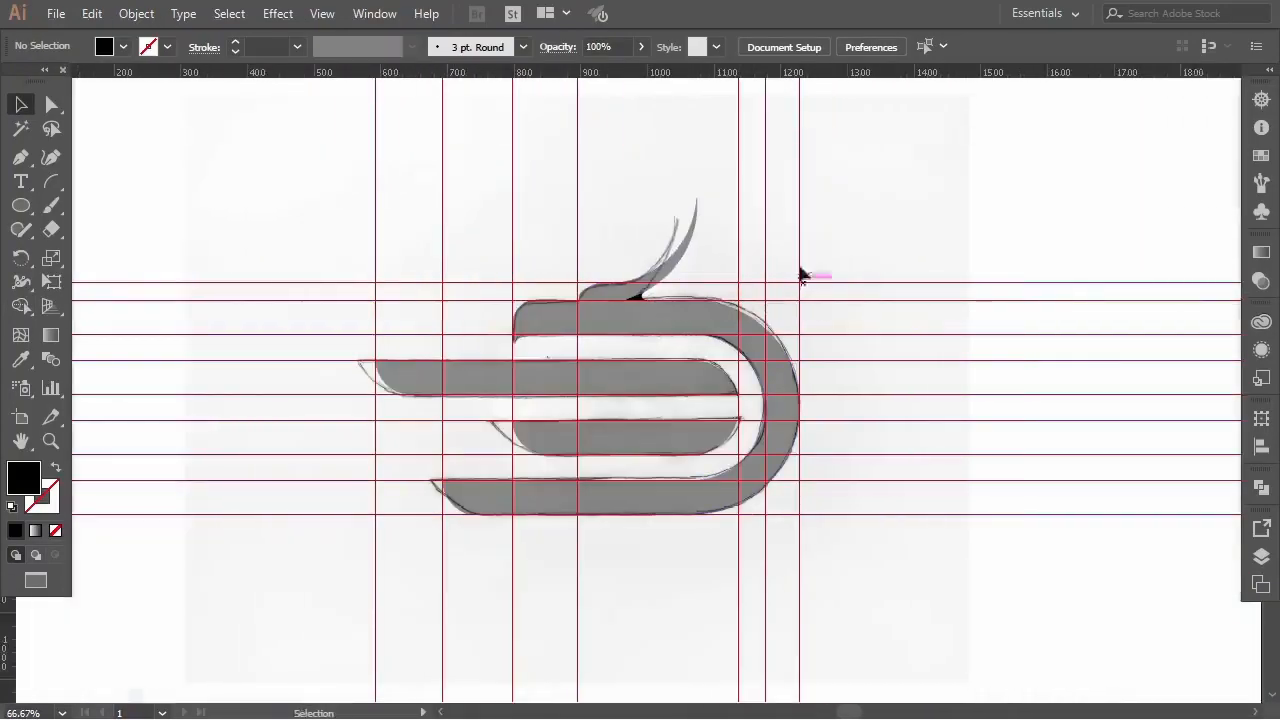
{"action": "left_click_drag", "start_coordinate": [612, 385], "coordinate": [372, 497]}
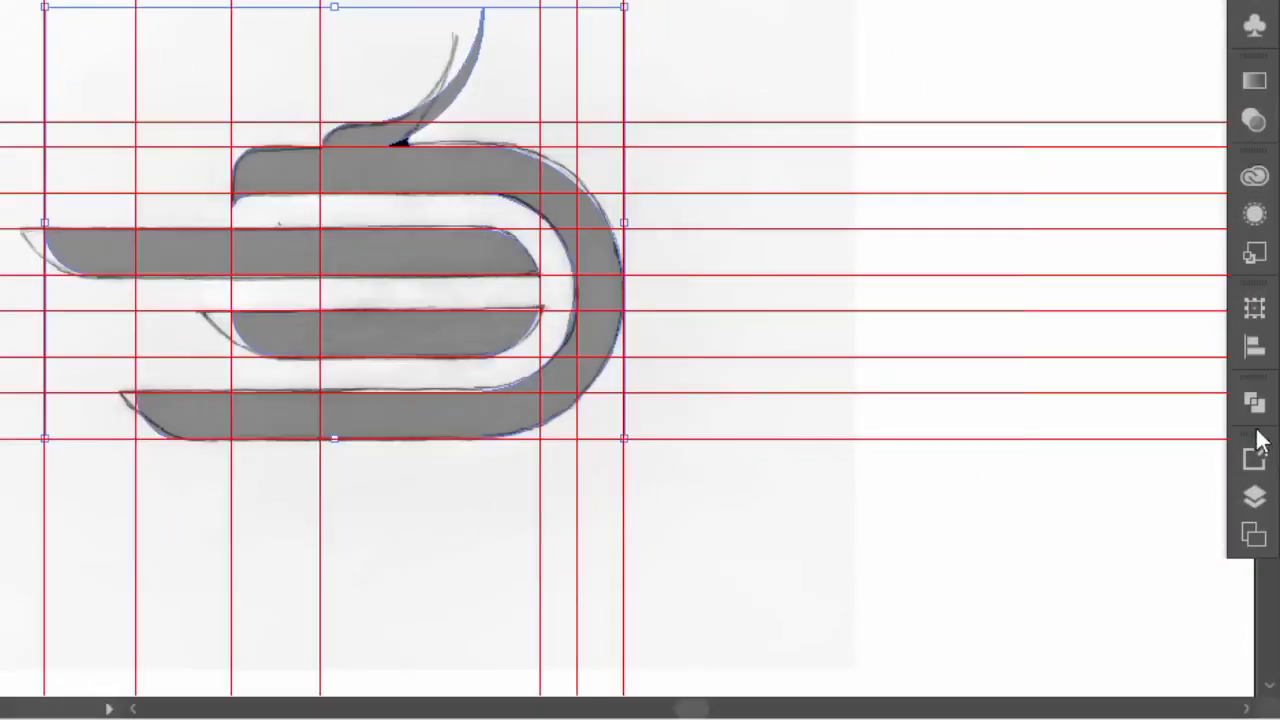
{"action": "left_click", "coordinate": [1261, 487]}
{"action": "left_click", "coordinate": [936, 458]}
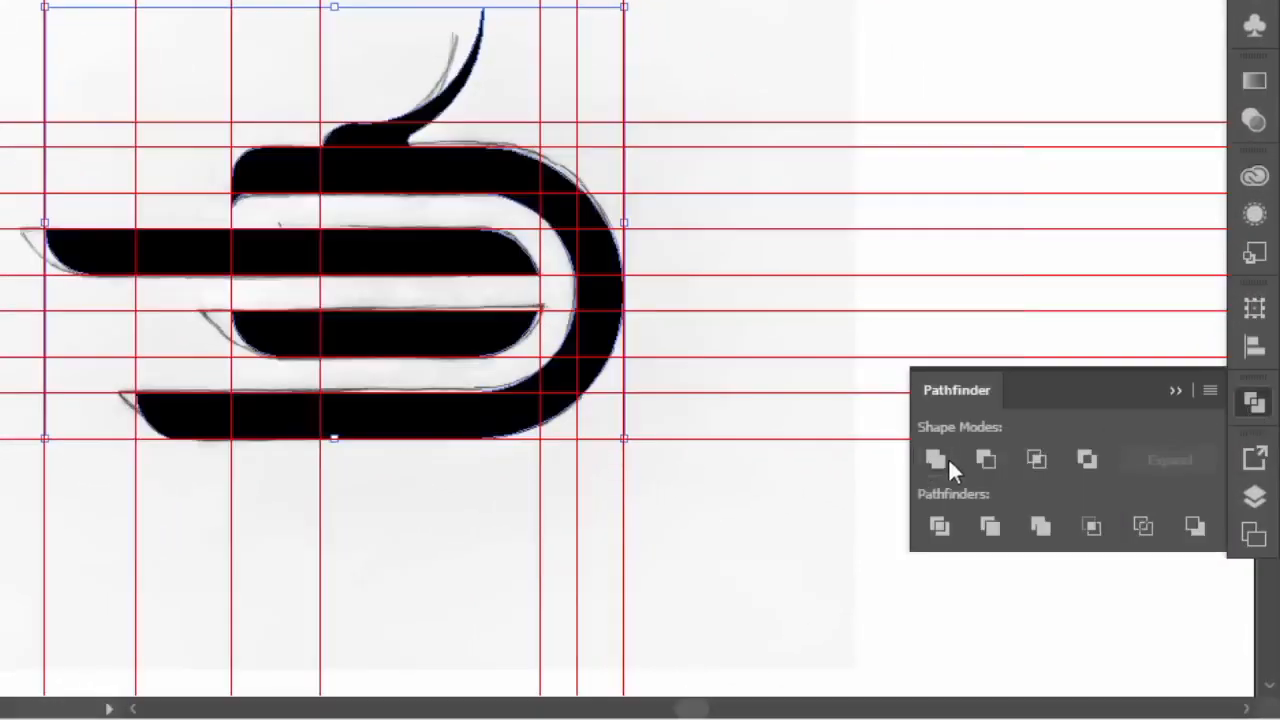
{"action": "left_click", "coordinate": [1176, 390]}
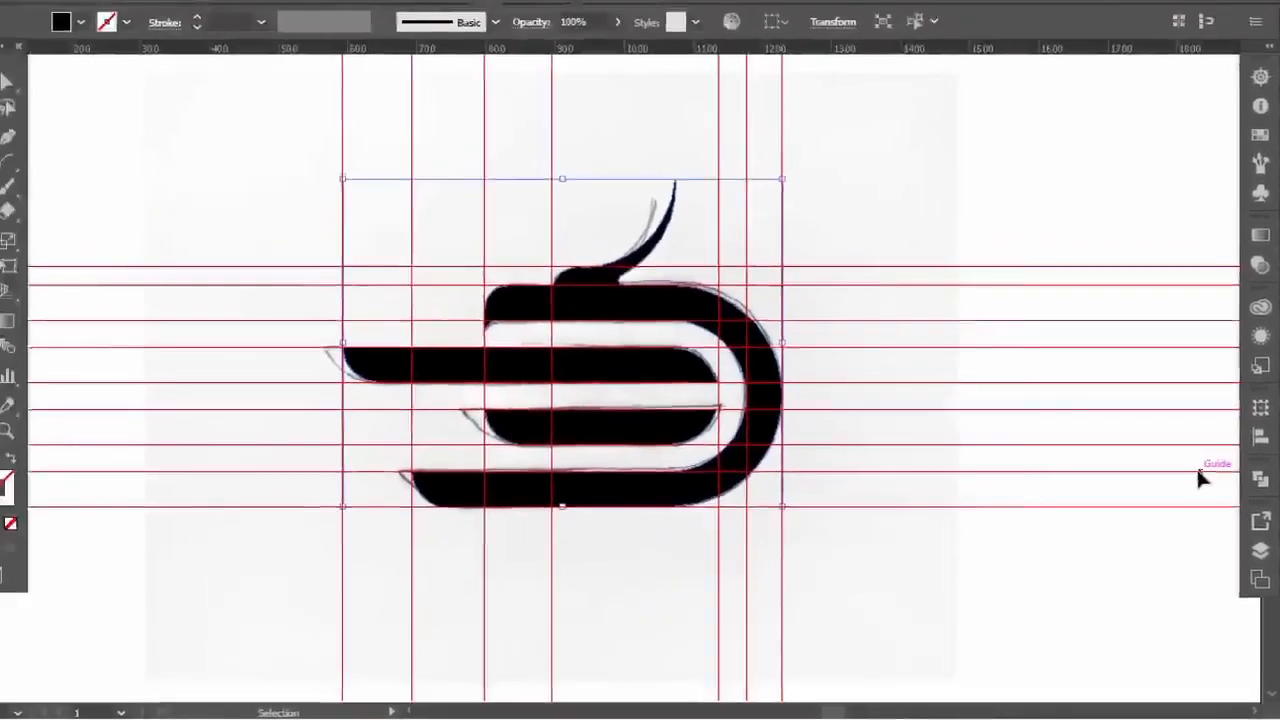
{"action": "left_click", "coordinate": [666, 531]}
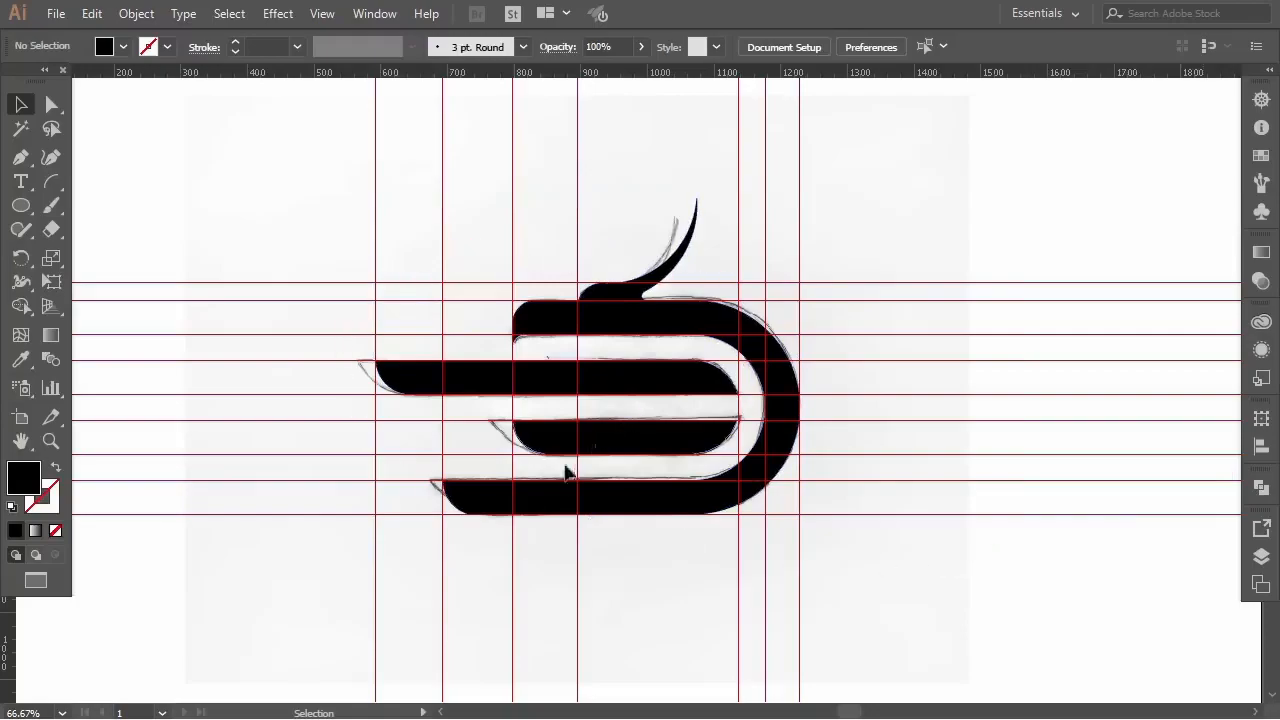
Hide the guides, unlock all objects and delete the sketch image behind the logo.
{"action": "right_click", "coordinate": [631, 184]}
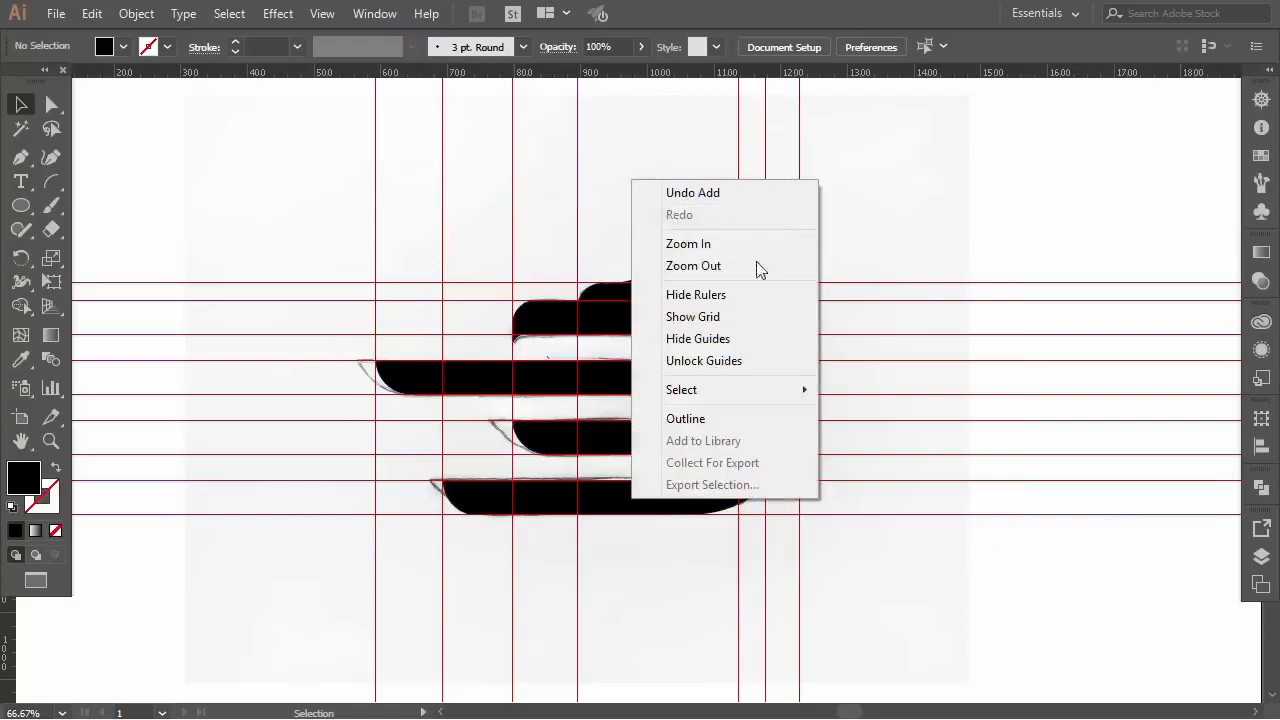
{"action": "left_click", "coordinate": [706, 338]}
{"action": "left_click", "coordinate": [136, 13]}
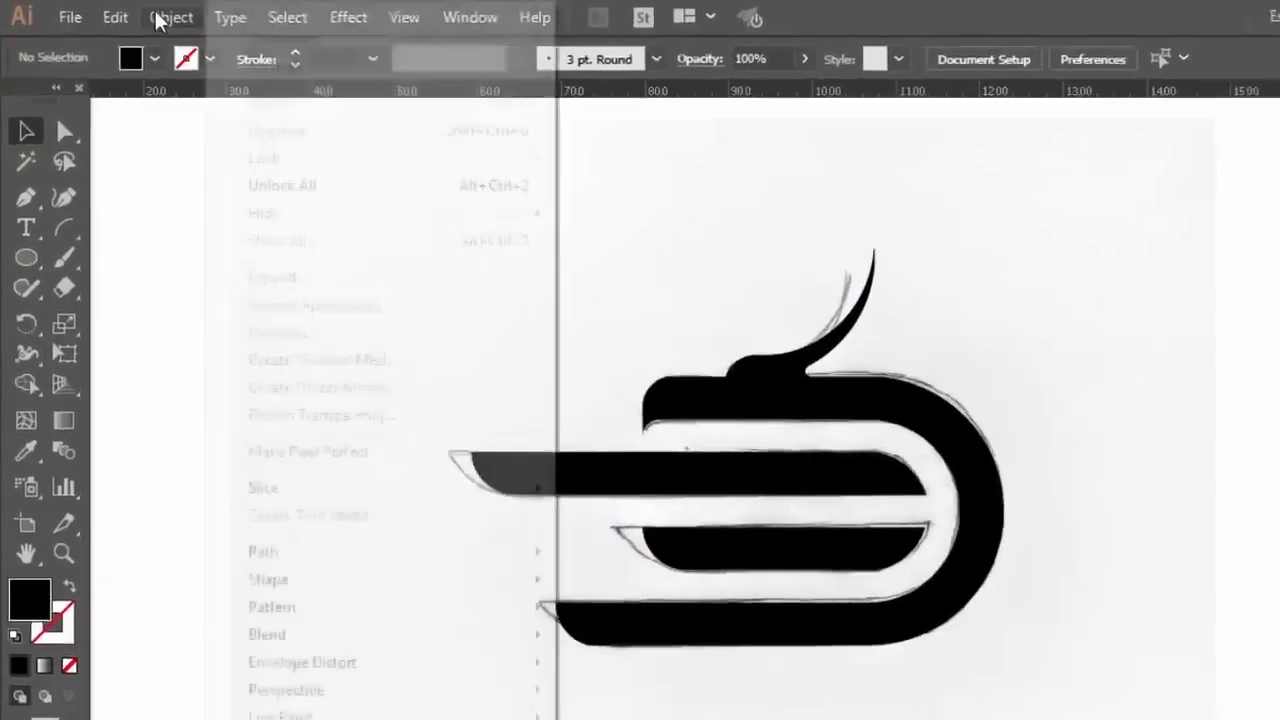
{"action": "left_click", "coordinate": [211, 156]}
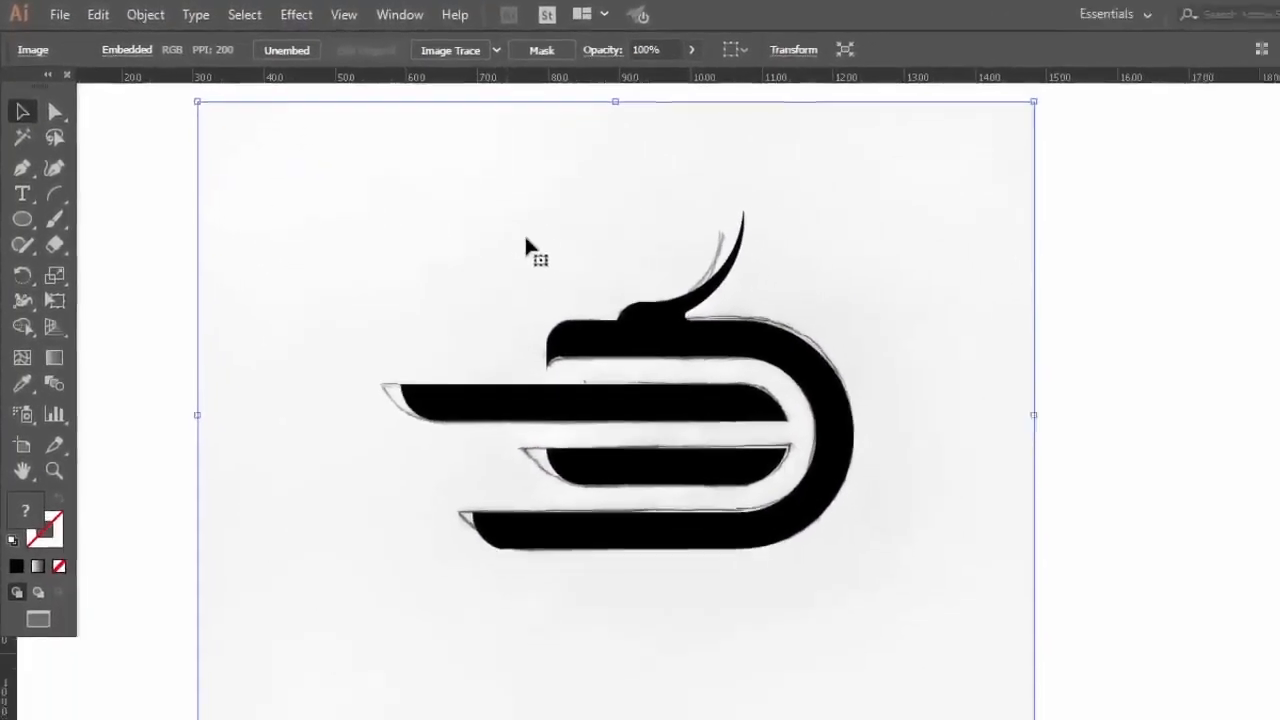
{"action": "key", "text": "Delete"}
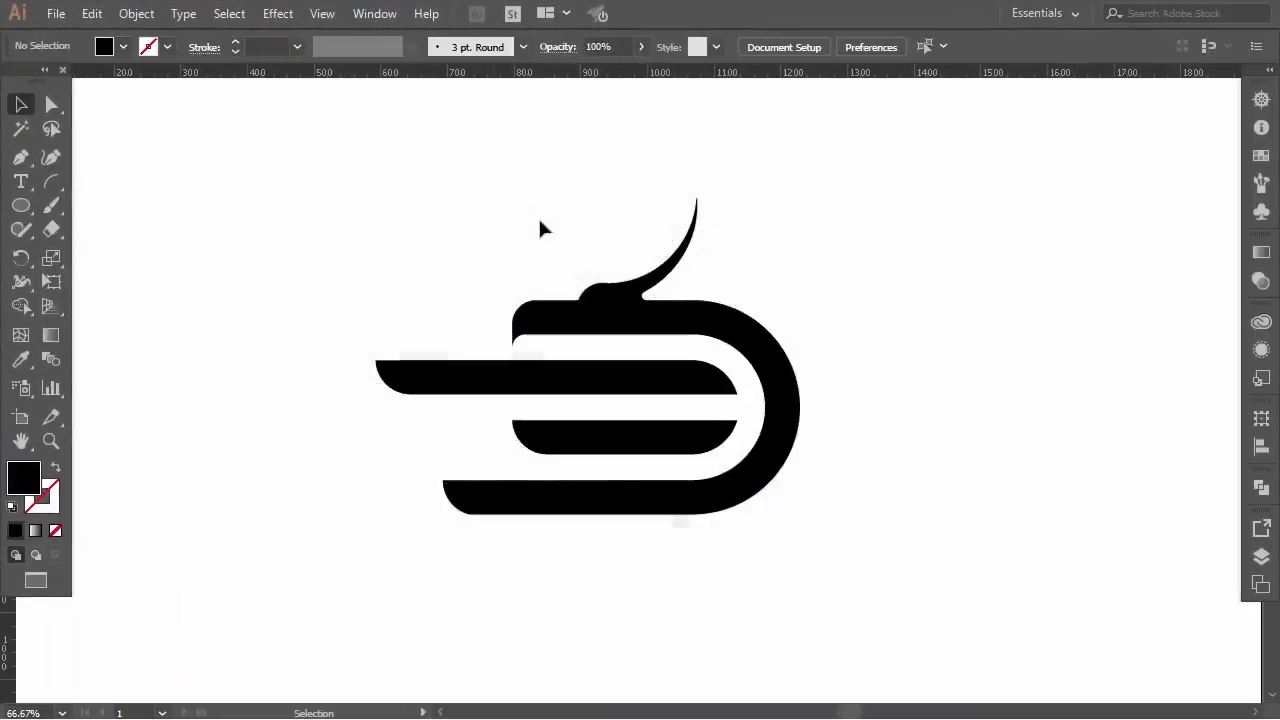
Scale the whole bird logo down to less than half its size and move it to the artboard's upper left area.
{"action": "left_click_drag", "start_coordinate": [321, 240], "coordinate": [860, 529]}
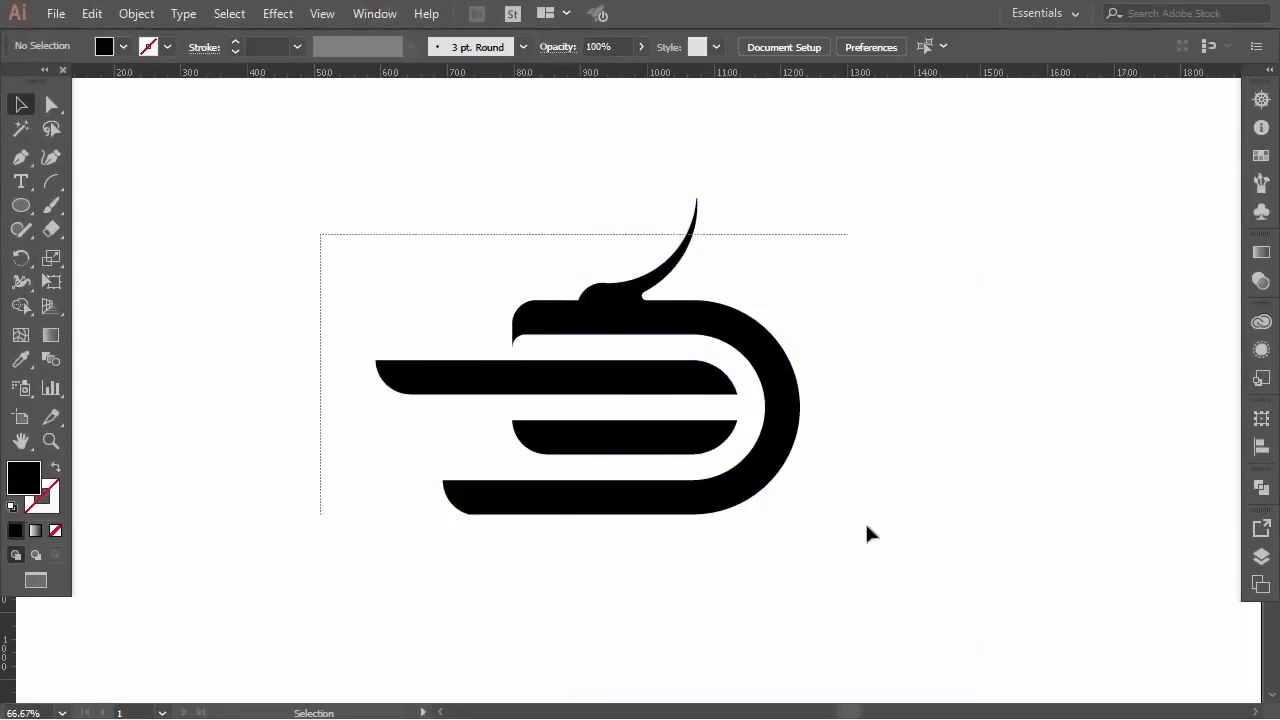
{"action": "left_click_drag", "start_coordinate": [800, 356], "coordinate": [723, 362]}
{"action": "left_click", "coordinate": [752, 360]}
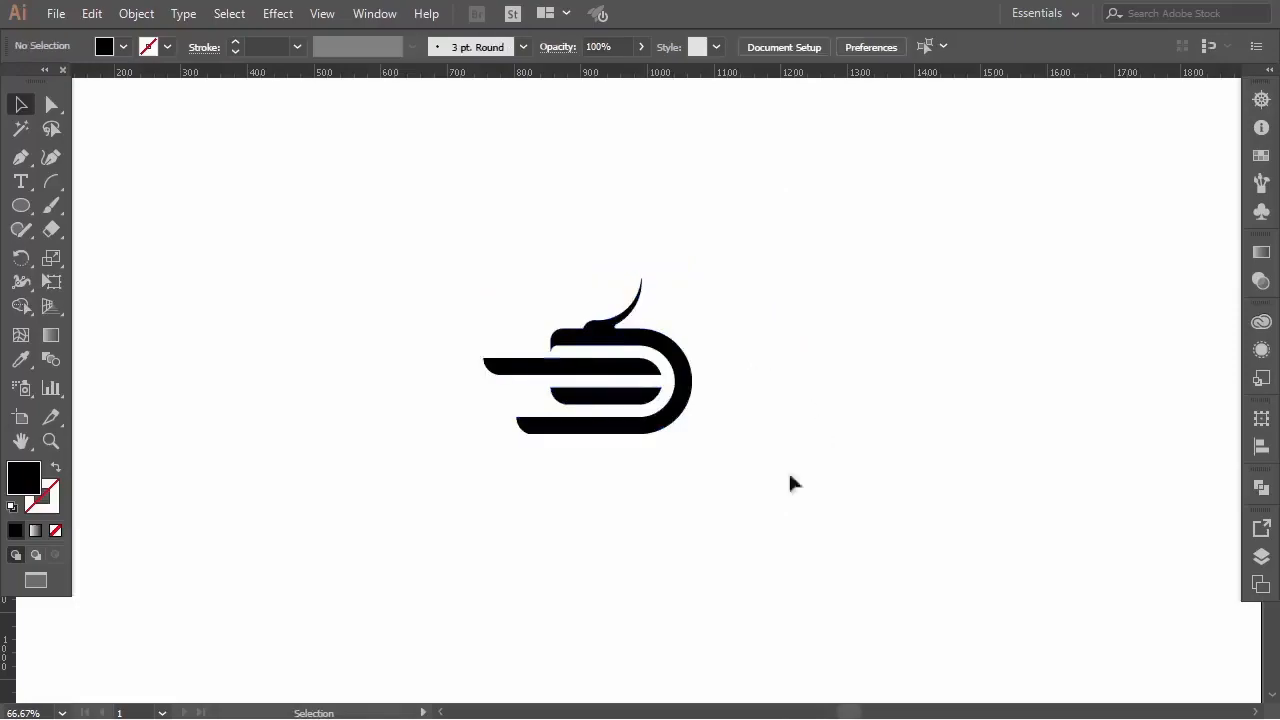
{"action": "left_click_drag", "start_coordinate": [707, 427], "coordinate": [737, 449]}
{"action": "left_click_drag", "start_coordinate": [688, 390], "coordinate": [652, 393]}
{"action": "left_click_drag", "start_coordinate": [656, 286], "coordinate": [712, 241]}
{"action": "left_click_drag", "start_coordinate": [651, 343], "coordinate": [717, 341]}
{"action": "left_click", "coordinate": [912, 400]}
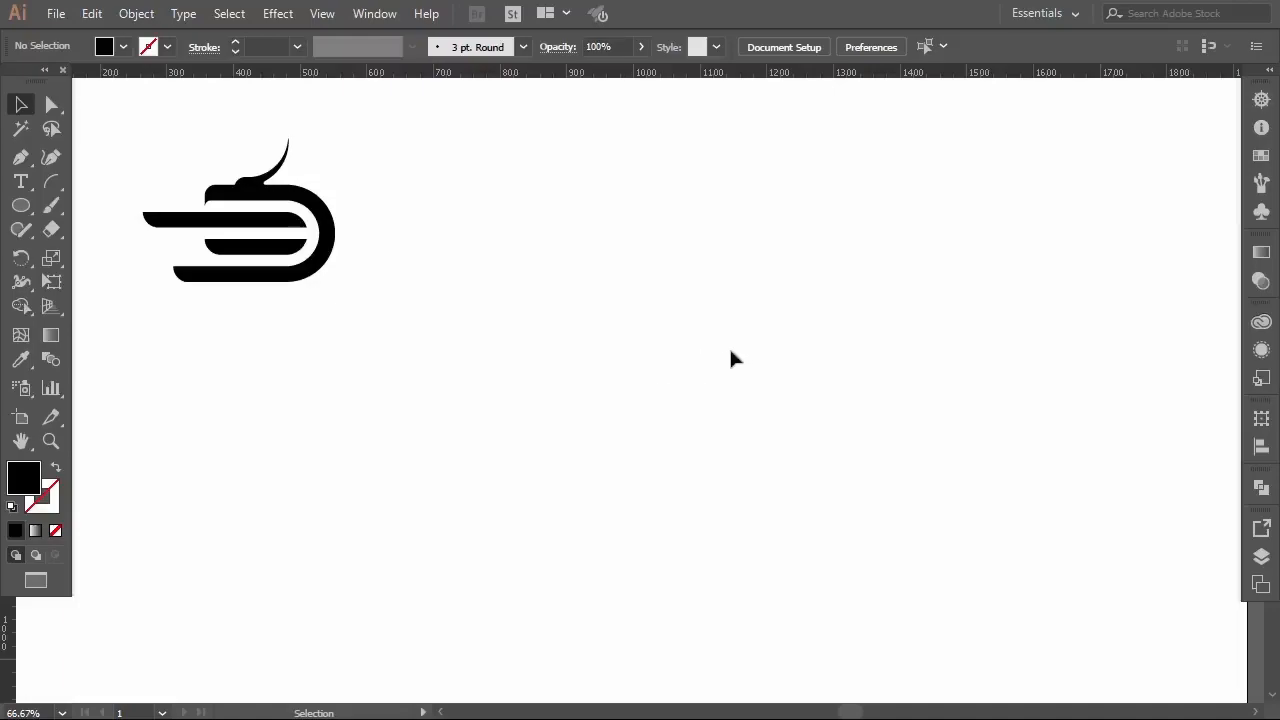
Add the text DRAGO on the empty artboard beside the logo and enlarge it to about 111 pt.
{"action": "left_click", "coordinate": [21, 181]}
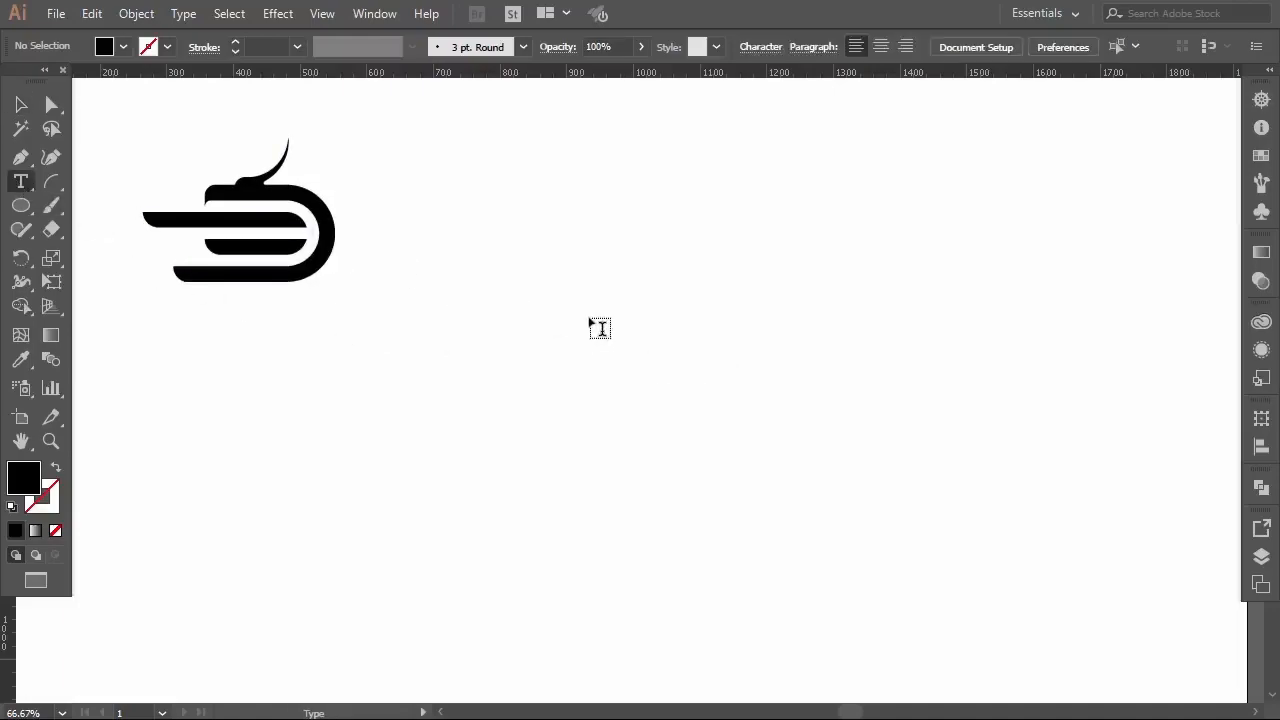
{"action": "left_click", "coordinate": [592, 318]}
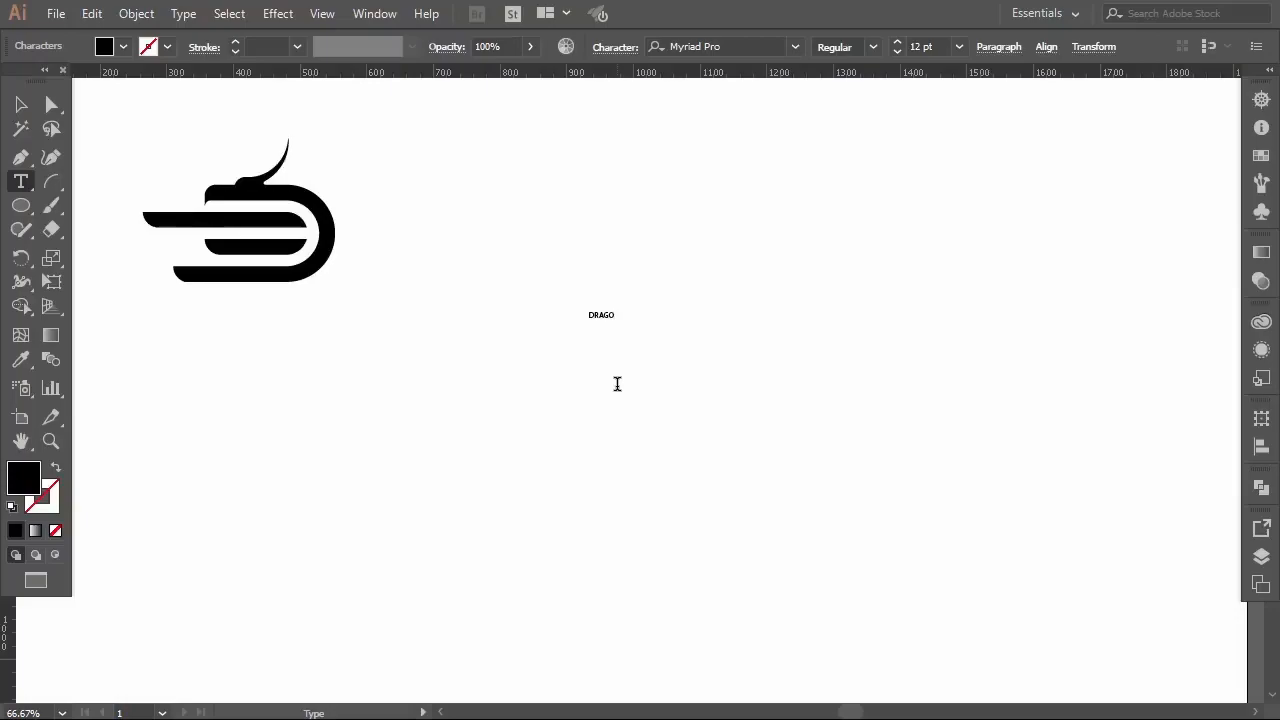
{"action": "key", "text": "Escape"}
{"action": "left_click_drag", "start_coordinate": [617, 317], "coordinate": [823, 316]}
Duplicate the DRAGO text about 129 px straight below and change the copy's wording to INVEST.
{"action": "left_click_drag", "start_coordinate": [732, 315], "coordinate": [663, 387]}
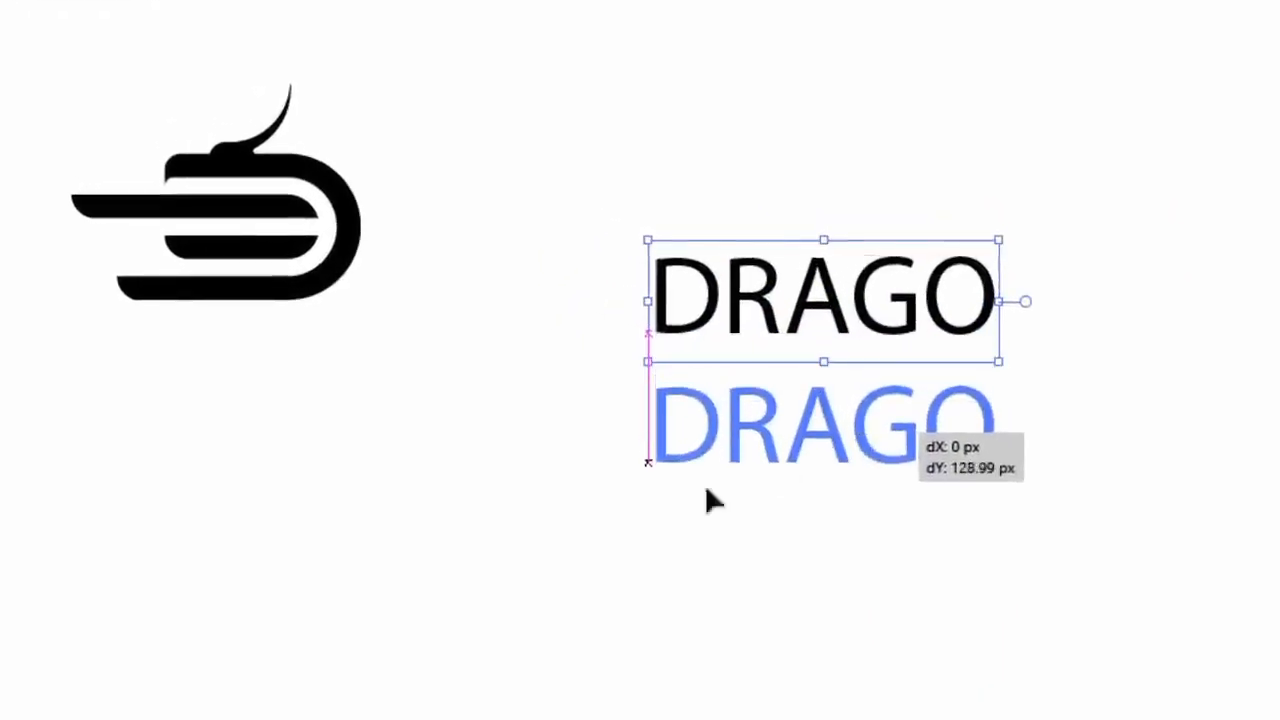
{"action": "left_click_drag", "start_coordinate": [706, 490], "coordinate": [706, 491]}
{"action": "double_click", "coordinate": [736, 424]}
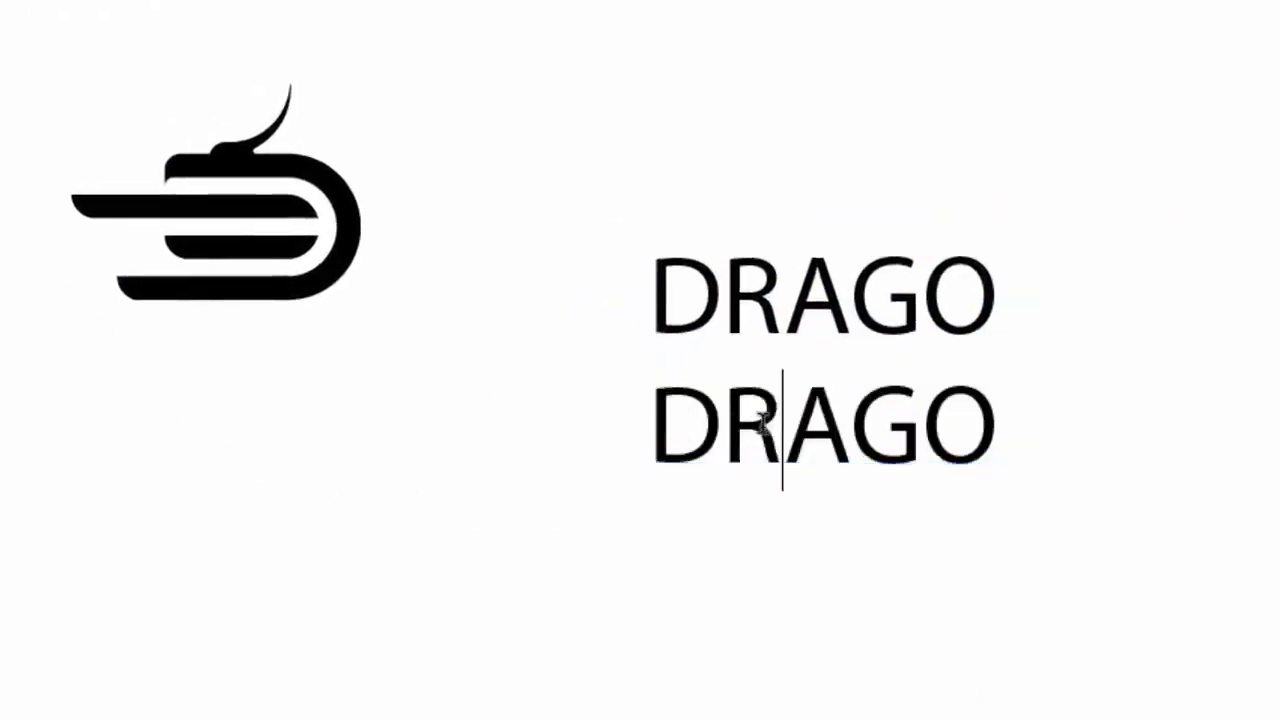
{"action": "key", "text": "ctrl+a"}
{"action": "type", "text": "INVEST"}
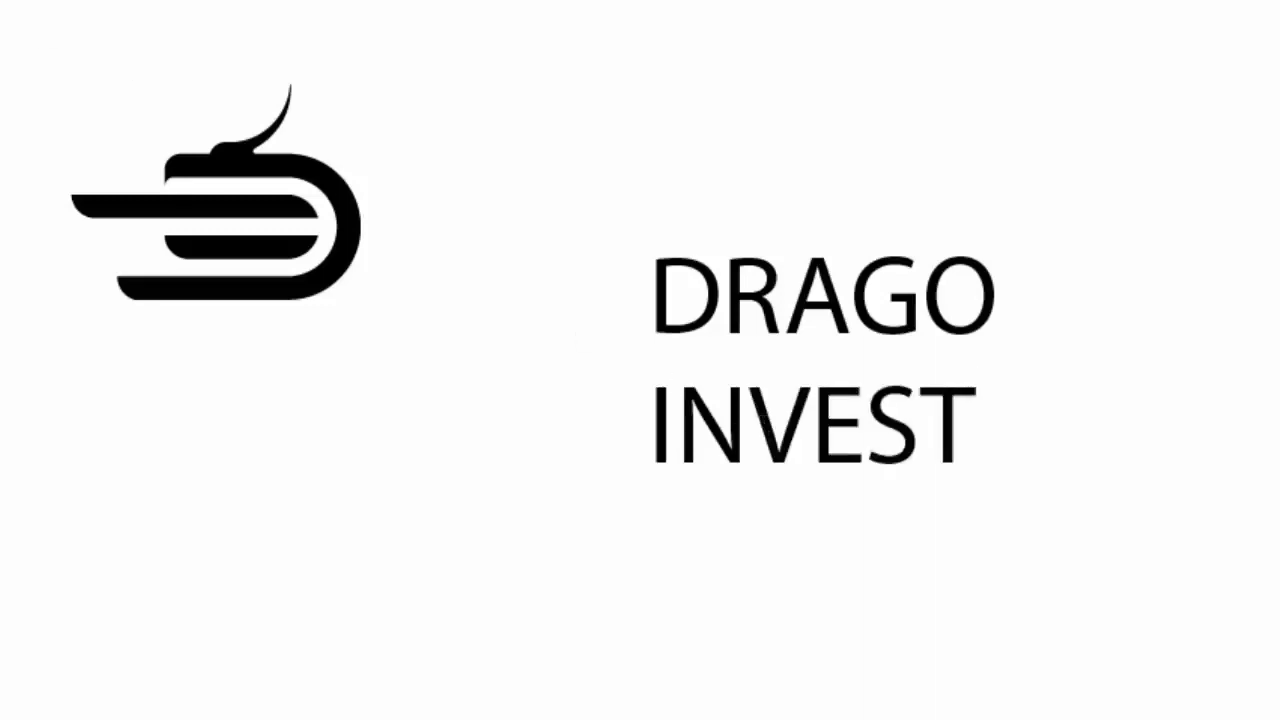
{"action": "key", "text": "Escape"}
Change the DRAGO text to the Gotham Bold font.
{"action": "left_click", "coordinate": [617, 207]}
{"action": "left_click_drag", "start_coordinate": [858, 264], "coordinate": [1037, 321]}
{"action": "left_click", "coordinate": [819, 53]}
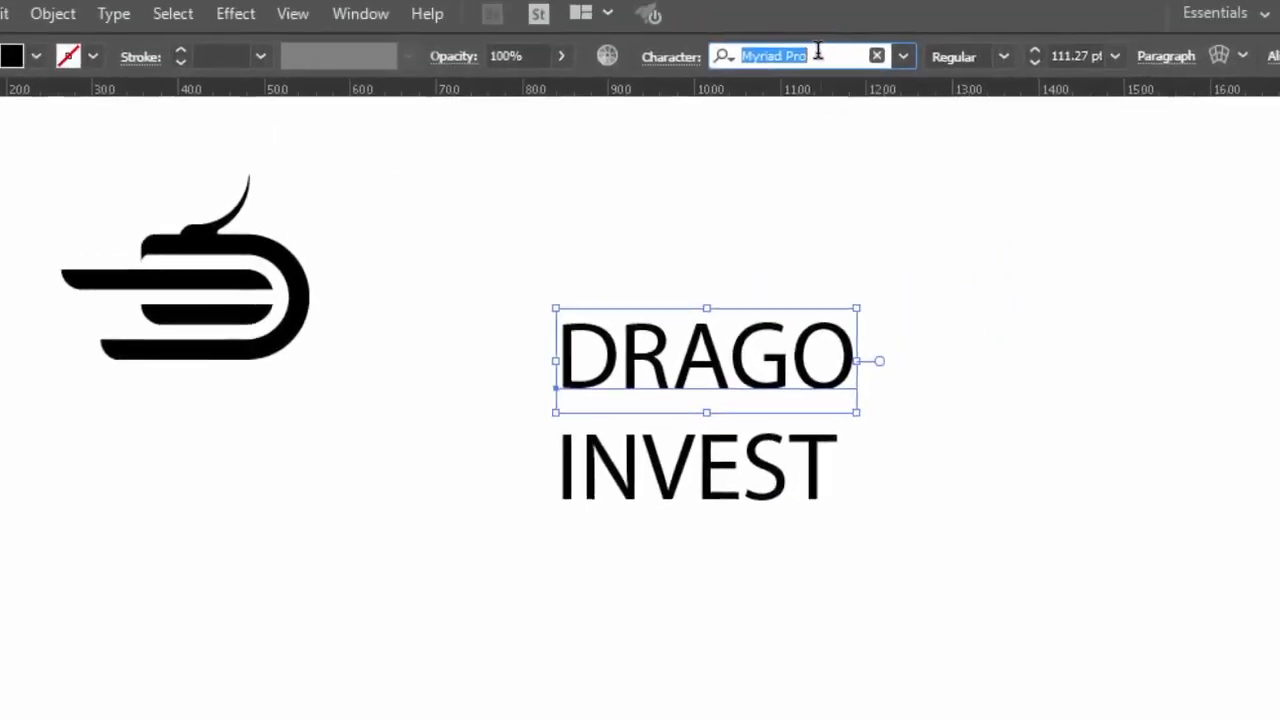
{"action": "type", "text": "gotham"}
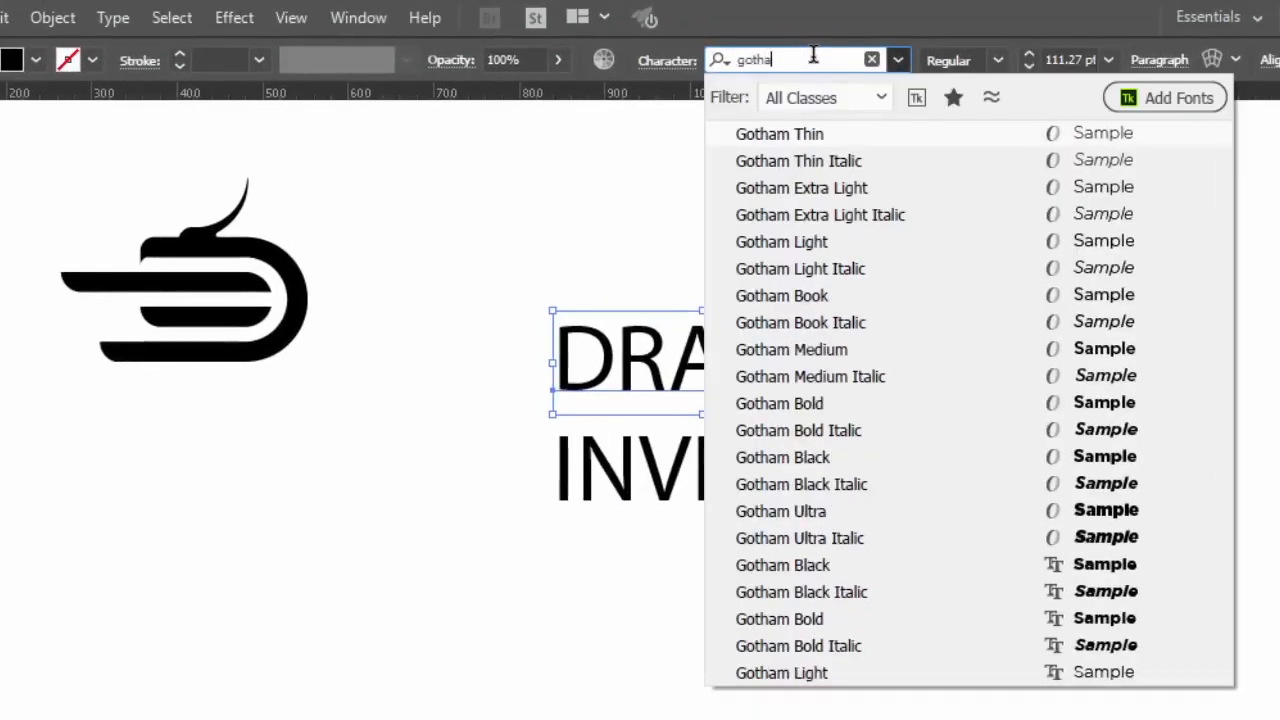
{"action": "left_click", "coordinate": [820, 403]}
Change the INVEST text to the Gotham font in the Light style.
{"action": "left_click", "coordinate": [795, 462]}
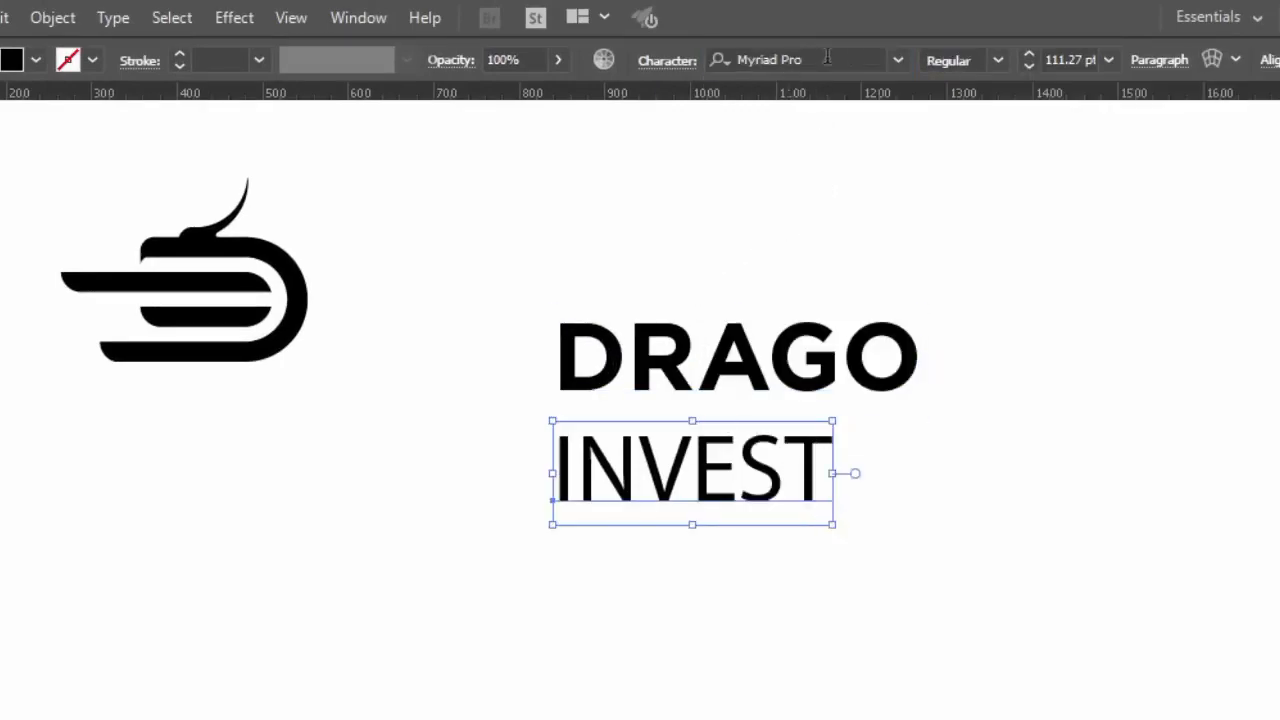
{"action": "key", "text": "i"}
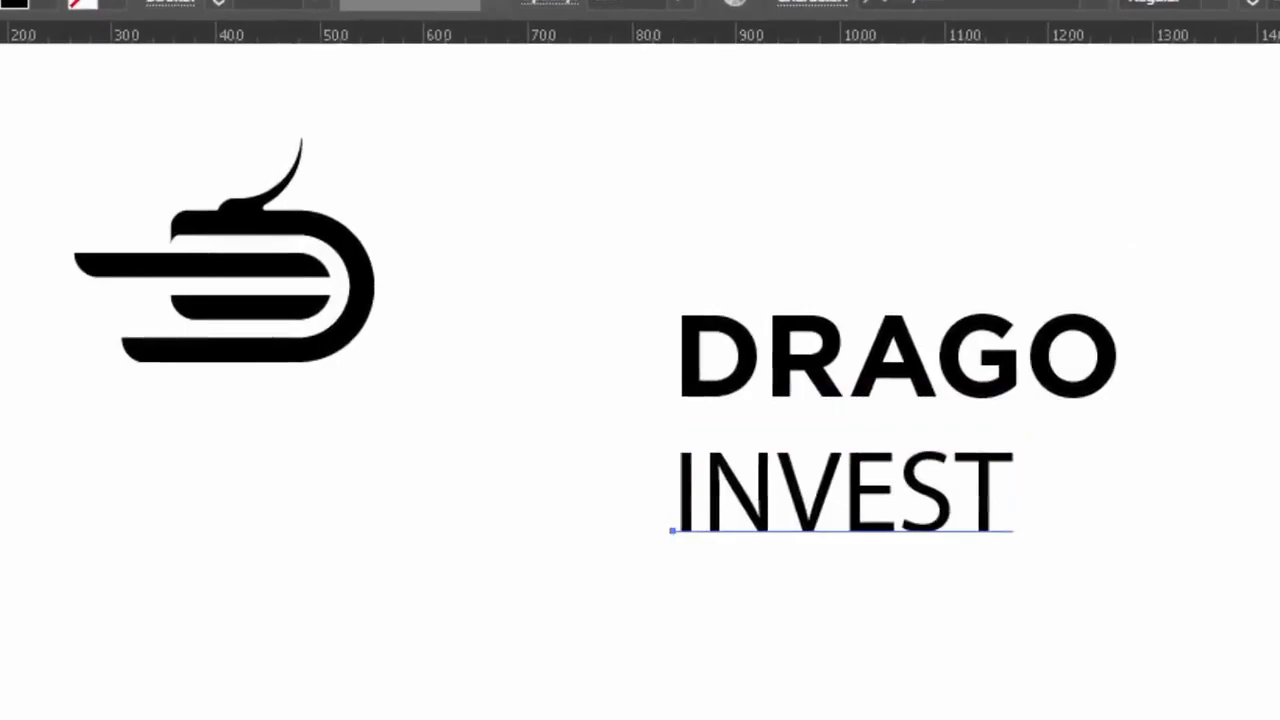
{"action": "left_click", "coordinate": [830, 310]}
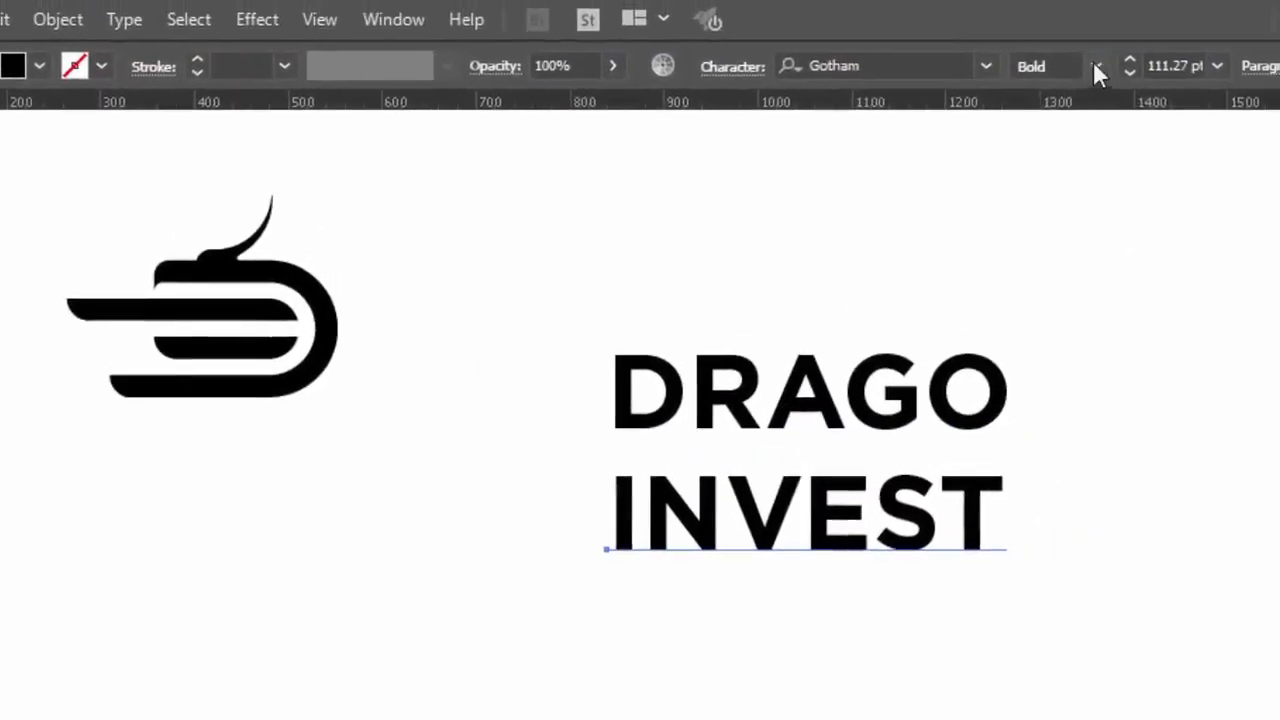
{"action": "left_click", "coordinate": [1096, 67]}
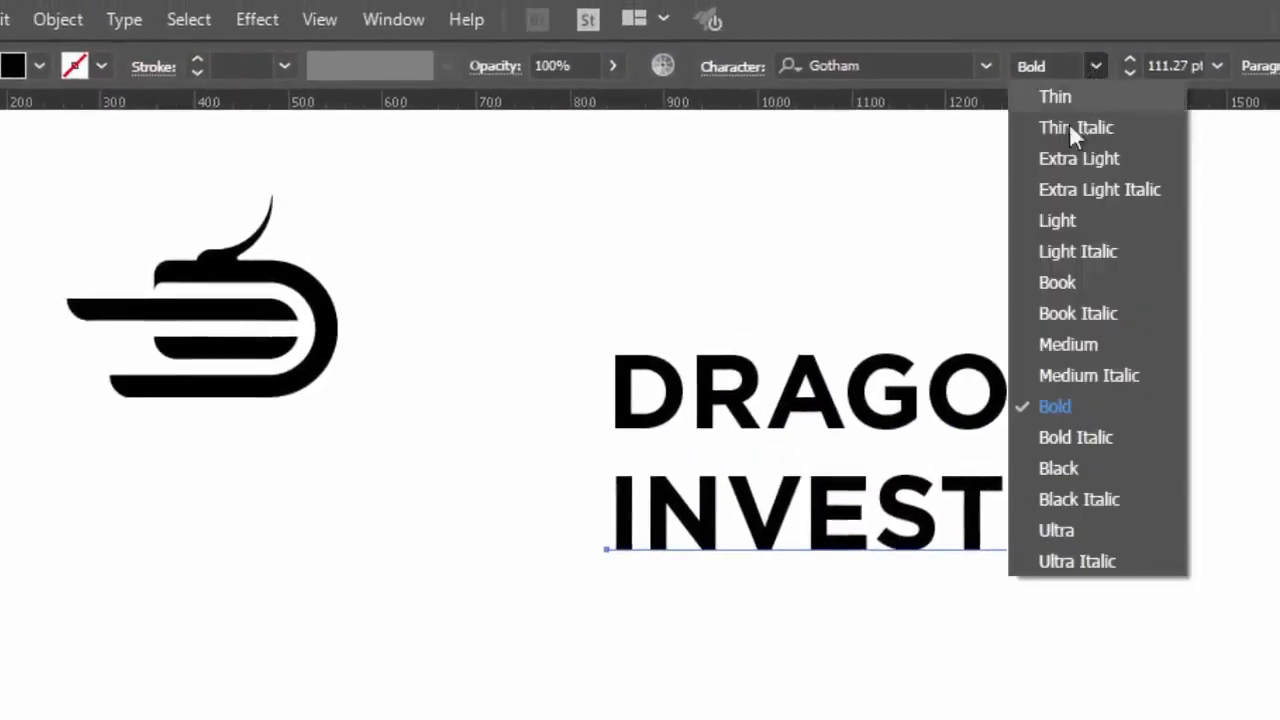
{"action": "left_click", "coordinate": [1050, 220]}
{"action": "key", "text": "v"}
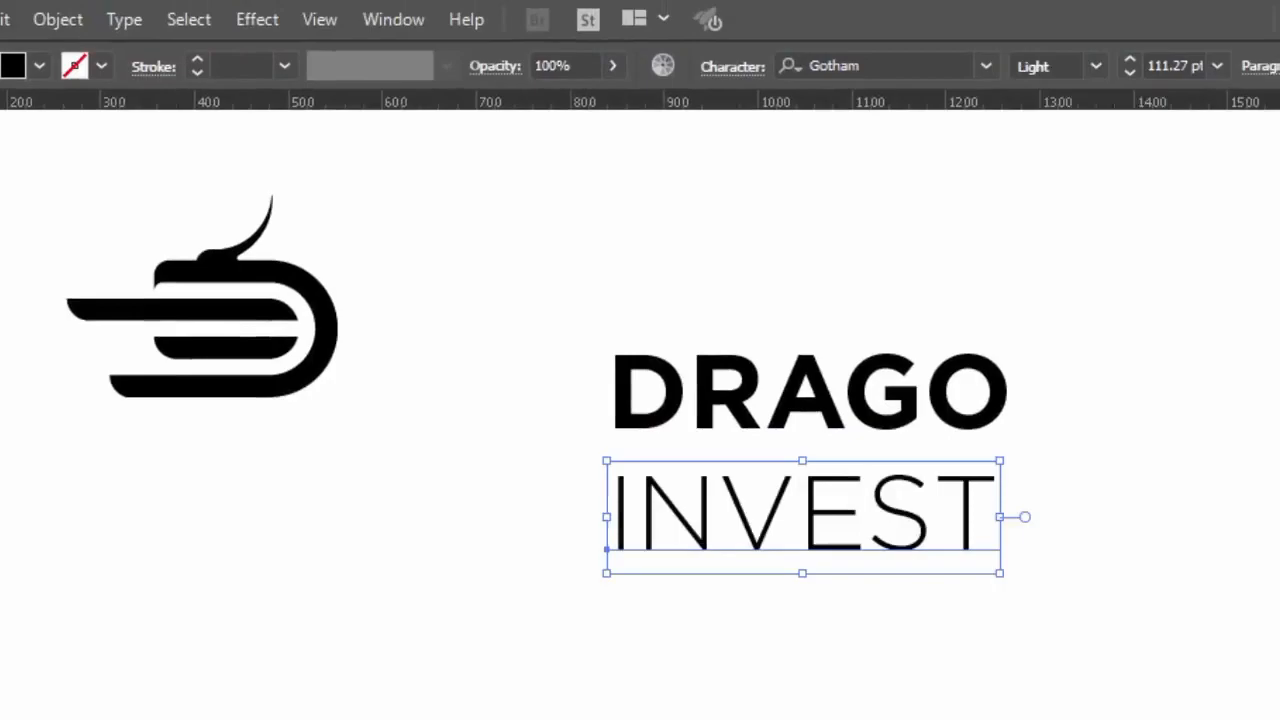
Scale the INVEST text down to about 62 pt and set its tracking to 700.
{"action": "left_click_drag", "start_coordinate": [995, 575], "coordinate": [822, 530]}
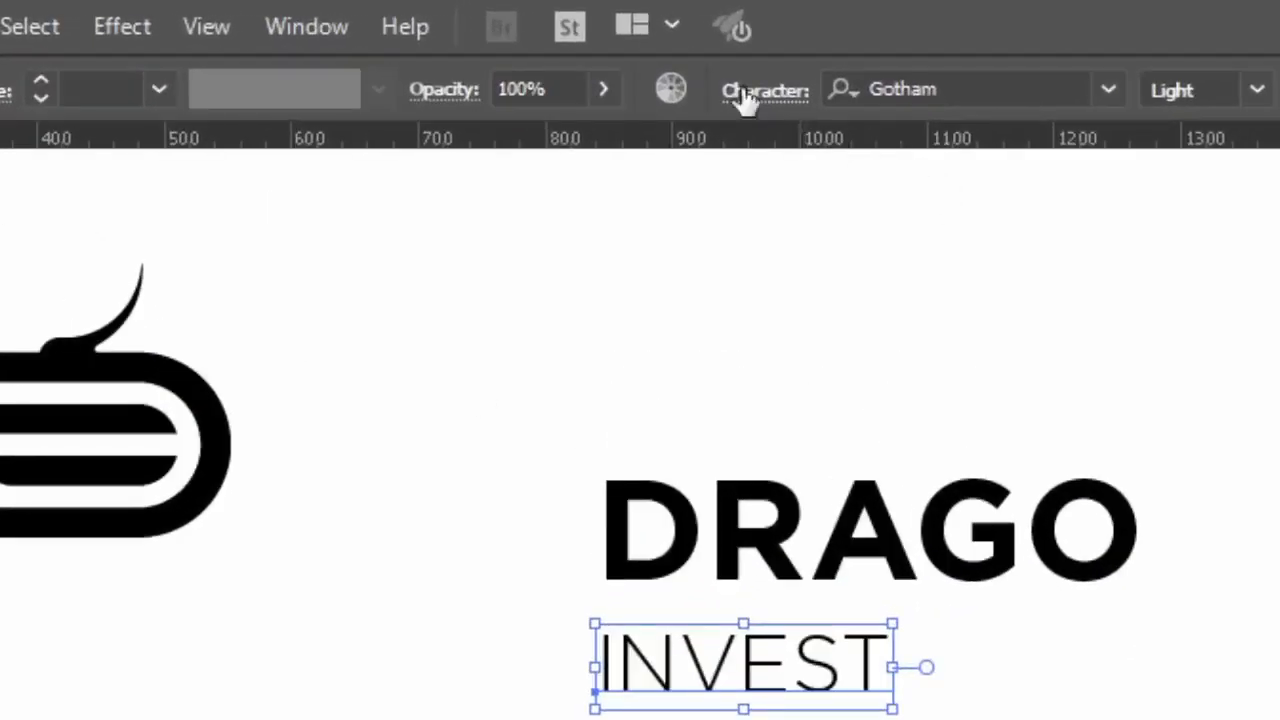
{"action": "left_click", "coordinate": [755, 82]}
{"action": "left_click", "coordinate": [693, 360]}
{"action": "type", "text": "70"}
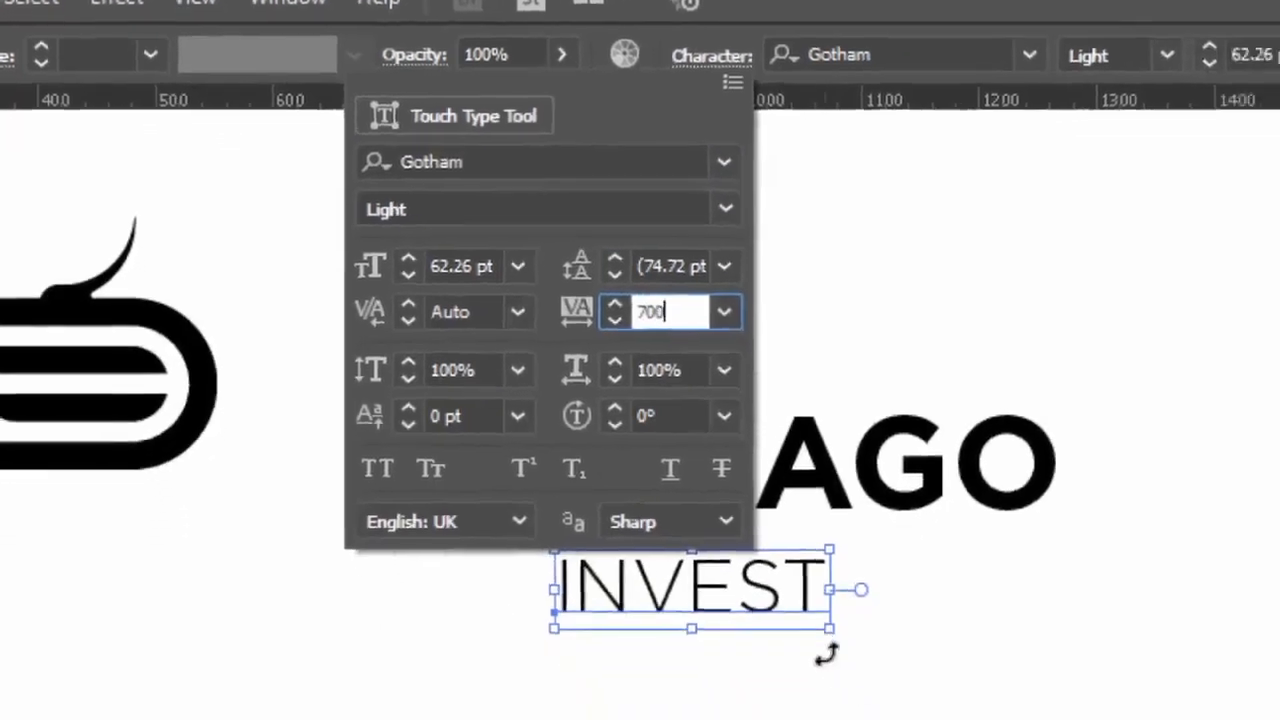
{"action": "left_click", "coordinate": [826, 652]}
{"action": "left_click", "coordinate": [698, 424]}
{"action": "left_click", "coordinate": [740, 392]}
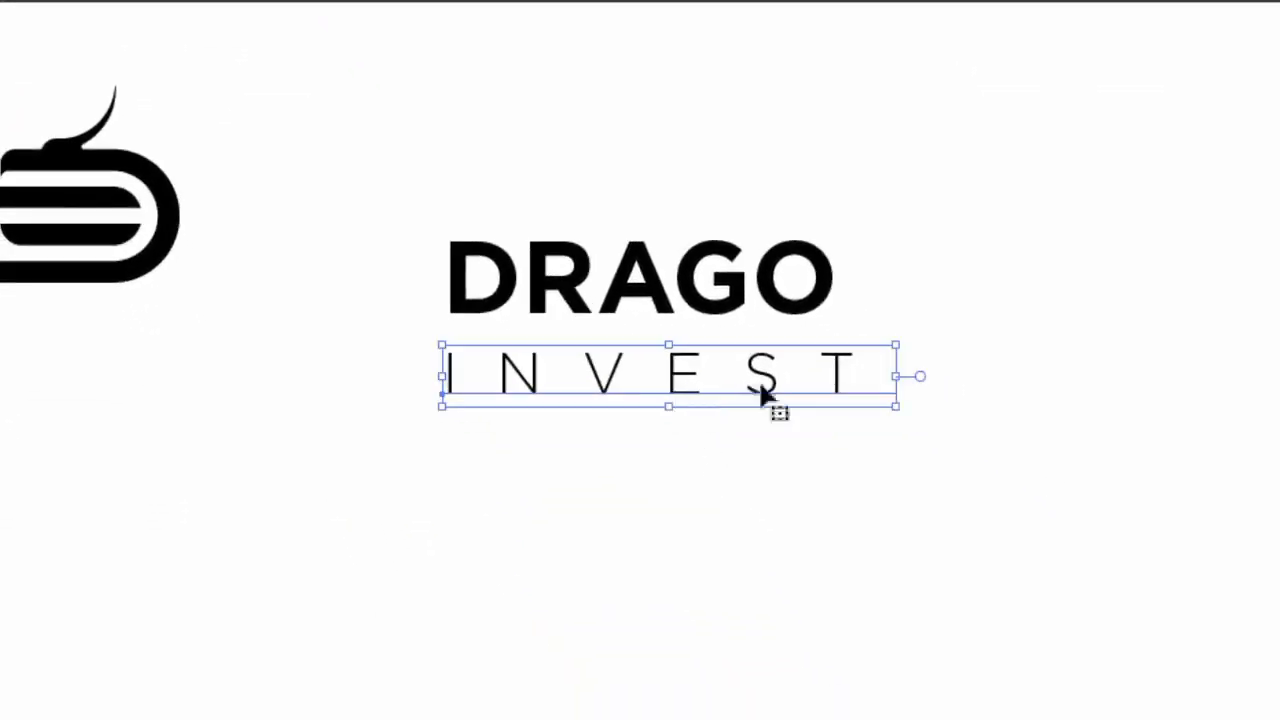
Resize INVEST so its letters span the width of DRAGO and nudge it up slightly closer to that word.
{"action": "left_click_drag", "start_coordinate": [896, 402], "coordinate": [866, 574]}
{"action": "left_click", "coordinate": [866, 574]}
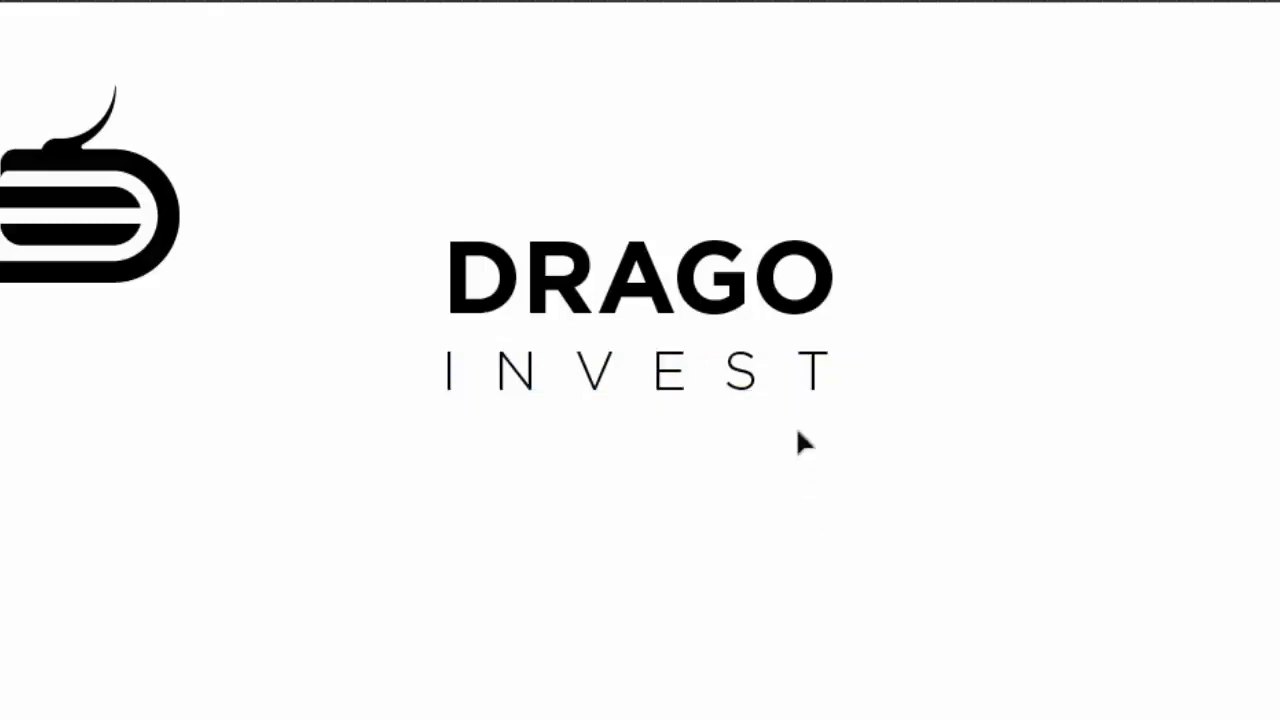
{"action": "left_click", "coordinate": [754, 390]}
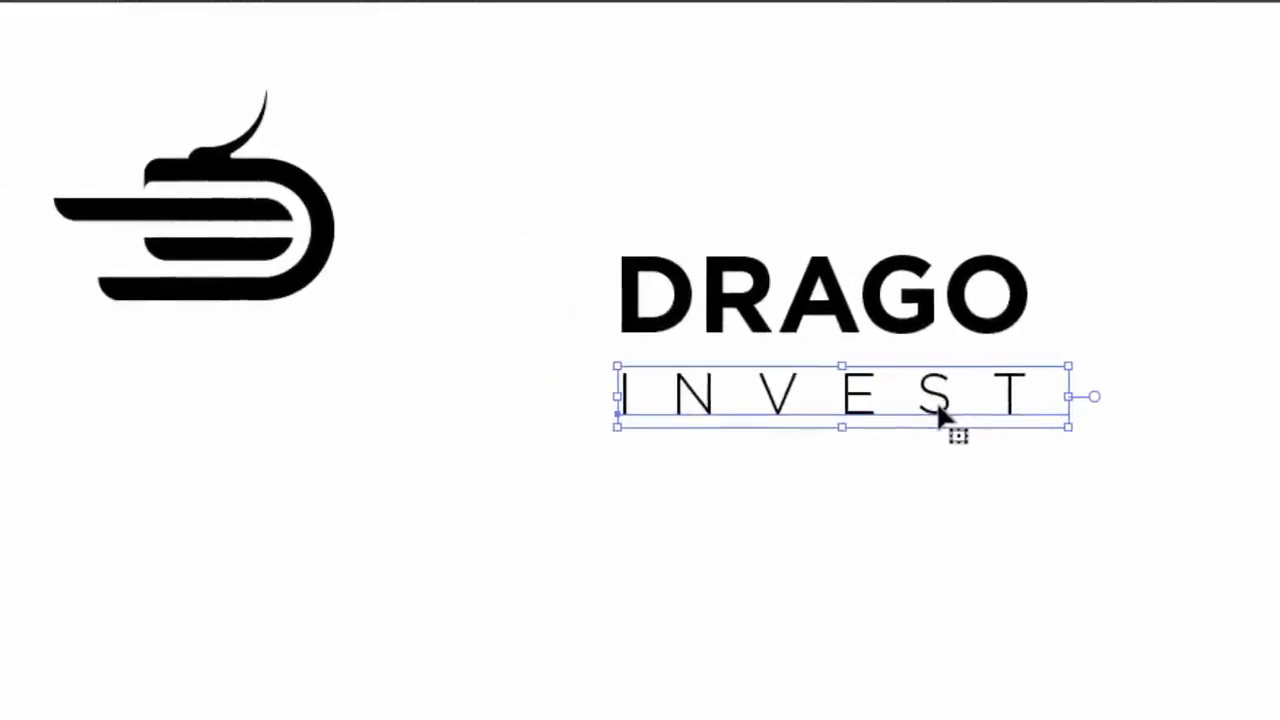
{"action": "left_click", "coordinate": [957, 545]}
{"action": "left_click", "coordinate": [894, 404]}
{"action": "key", "text": "Up"}
{"action": "left_click", "coordinate": [915, 492]}
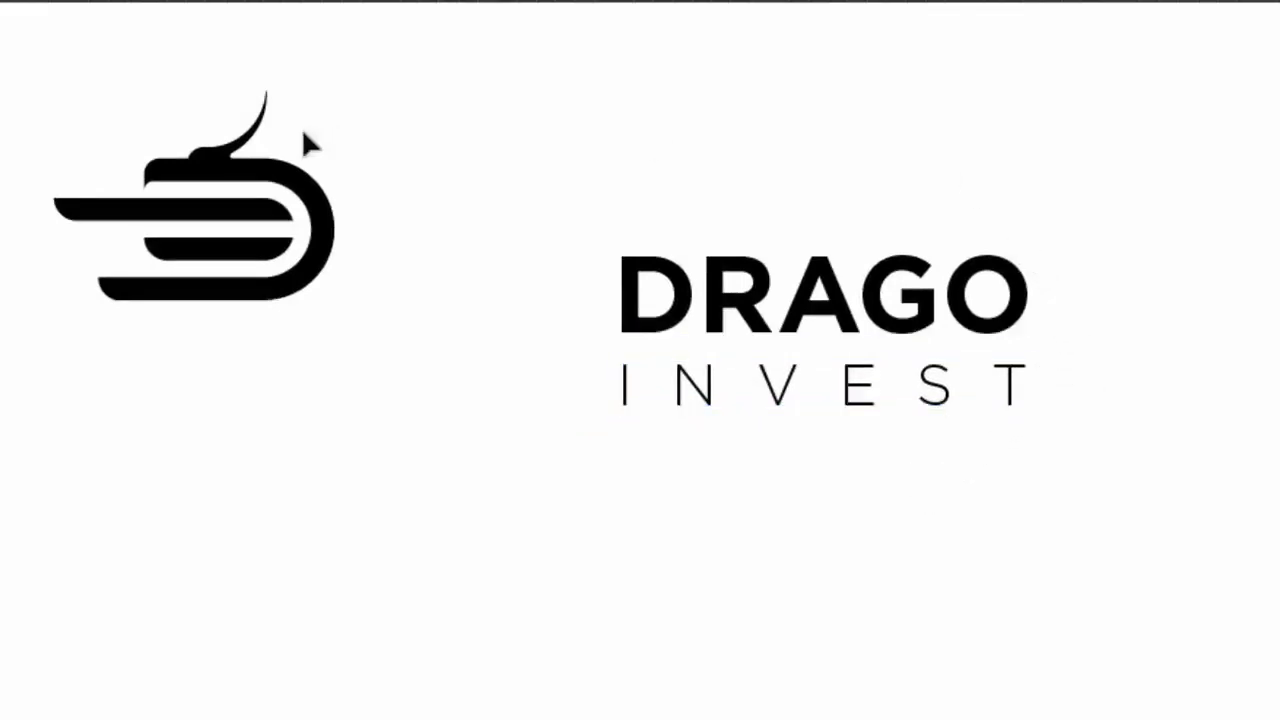
Enlarge the bird logo by roughly a third and place it directly to the left of the DRAGO INVEST wordmark.
{"action": "left_click", "coordinate": [230, 260]}
{"action": "left_click_drag", "start_coordinate": [345, 302], "coordinate": [550, 383]}
{"action": "left_click_drag", "start_coordinate": [308, 305], "coordinate": [206, 306]}
{"action": "left_click_drag", "start_coordinate": [545, 375], "coordinate": [548, 358]}
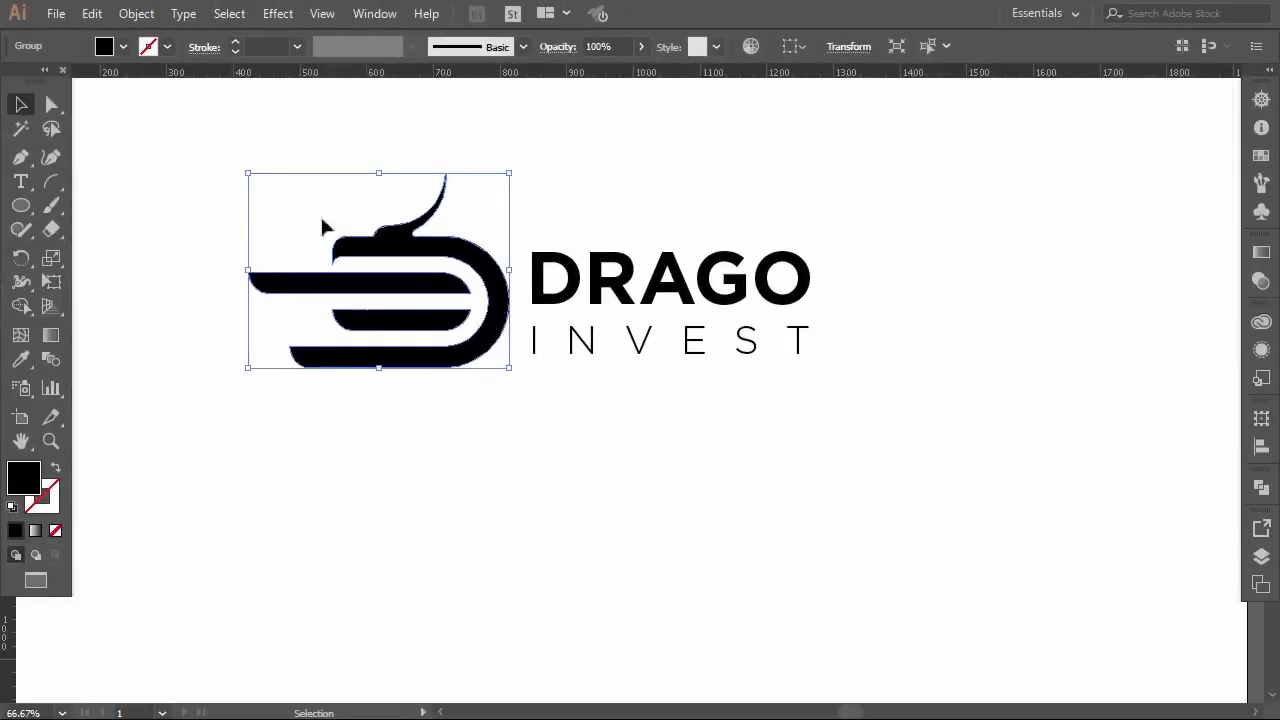
Select the bird logo together with both words and move them right and down toward the middle of the artboard.
{"action": "left_click", "coordinate": [685, 312], "text": "shift"}
{"action": "left_click_drag", "start_coordinate": [674, 286], "coordinate": [762, 366]}
{"action": "scroll", "coordinate": [760, 372], "scroll_direction": "up", "scroll_amount": 1}
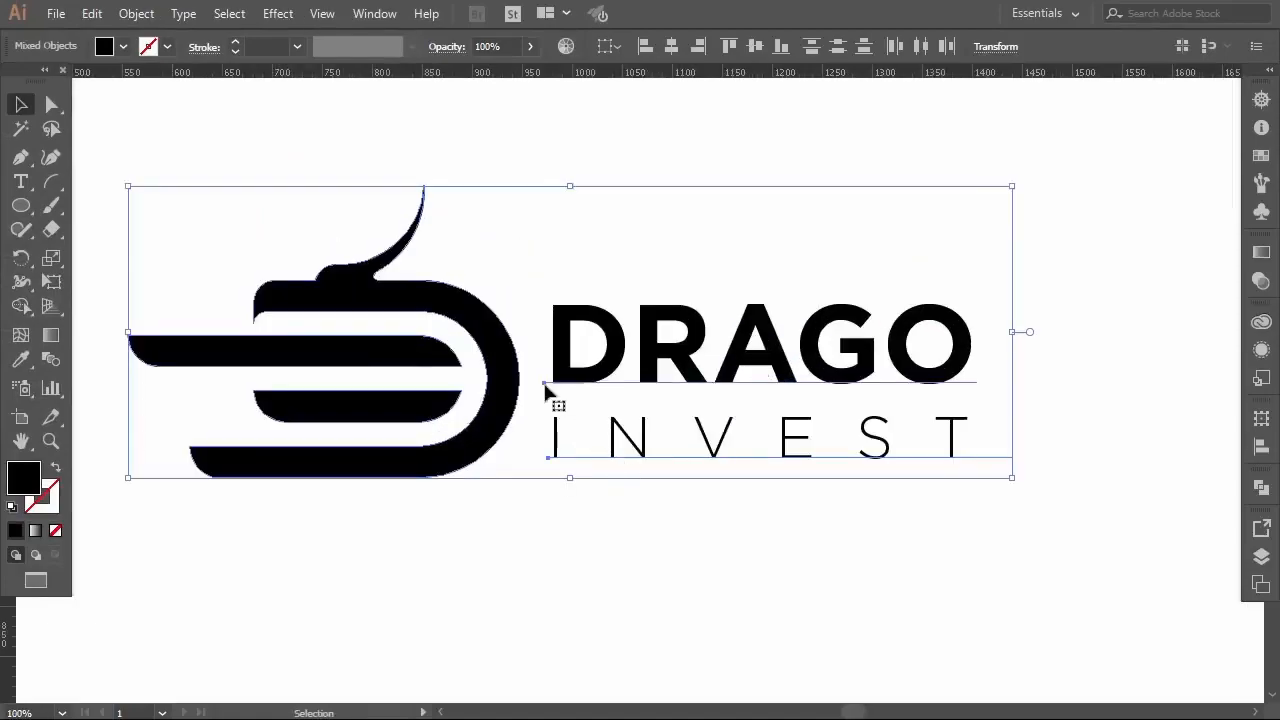
{"action": "left_click_drag", "start_coordinate": [513, 390], "coordinate": [539, 390]}
{"action": "left_click", "coordinate": [594, 526]}
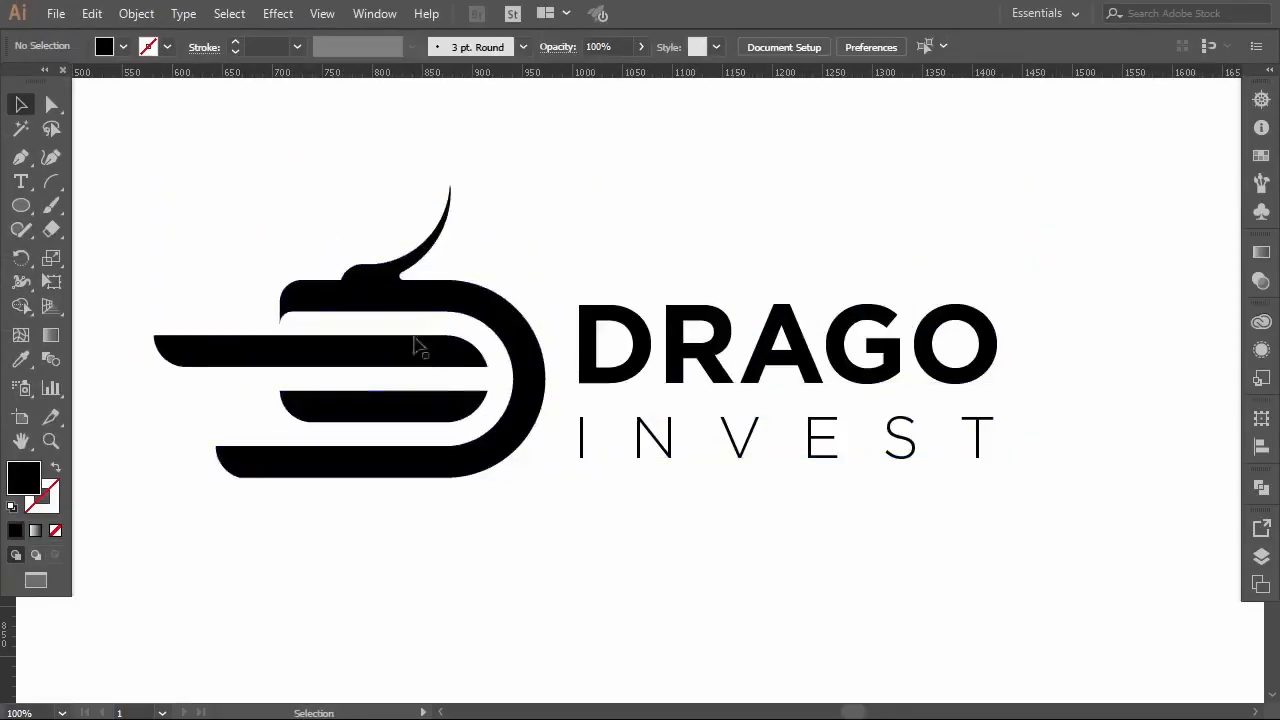
Add horizontal guides along the inner edges of the D shape's upper and lower bars and fit the wordmark's size between them.
{"action": "left_click_drag", "start_coordinate": [585, 122], "coordinate": [433, 318]}
{"action": "left_click_drag", "start_coordinate": [595, 78], "coordinate": [472, 447]}
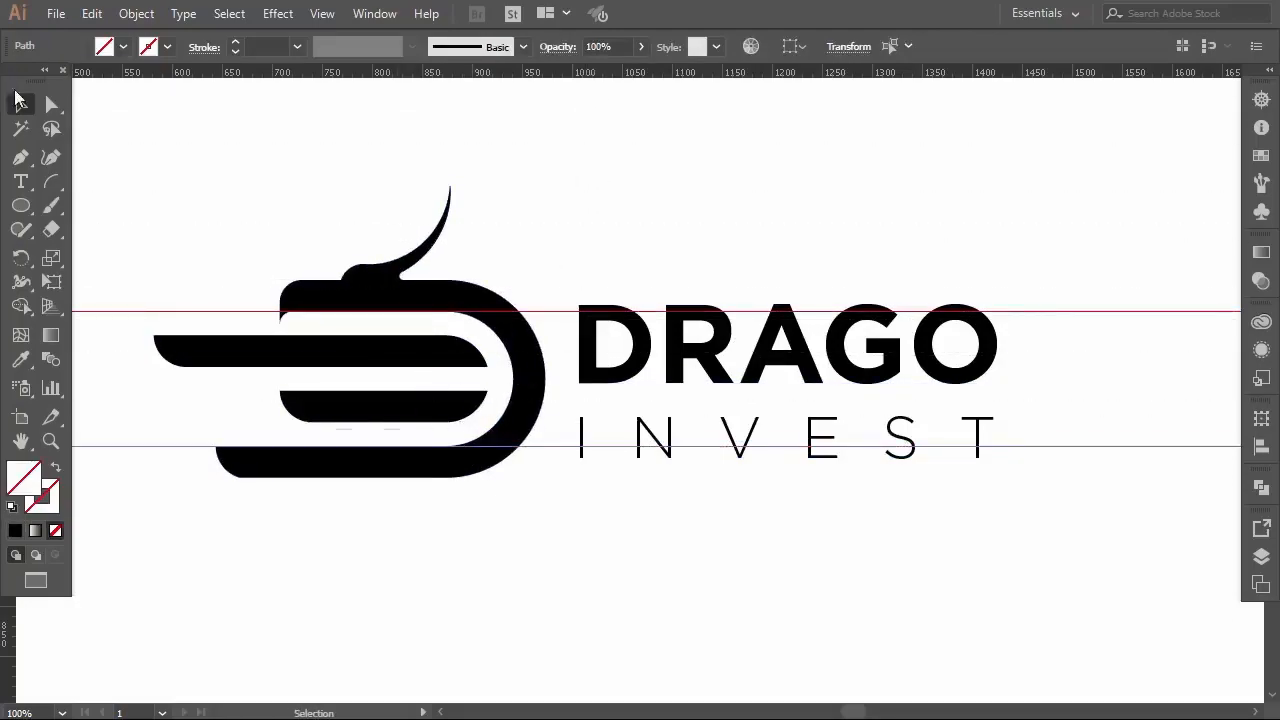
{"action": "left_click", "coordinate": [860, 440]}
{"action": "left_click_drag", "start_coordinate": [1038, 288], "coordinate": [1013, 299]}
{"action": "left_click_drag", "start_coordinate": [1014, 369], "coordinate": [815, 422]}
{"action": "left_click", "coordinate": [778, 478]}
Nudge the INVEST text up until its baseline sits on the lower guide.
{"action": "left_click", "coordinate": [812, 440]}
{"action": "key", "text": "Up"}
{"action": "key", "text": "Up"}
{"action": "key", "text": "Up"}
{"action": "key", "text": "Up"}
{"action": "key", "text": "Up"}
{"action": "key", "text": "Up"}
{"action": "key", "text": "Up"}
{"action": "key", "text": "Up"}
{"action": "key", "text": "Up"}
{"action": "key", "text": "Up"}
{"action": "left_click", "coordinate": [900, 472]}
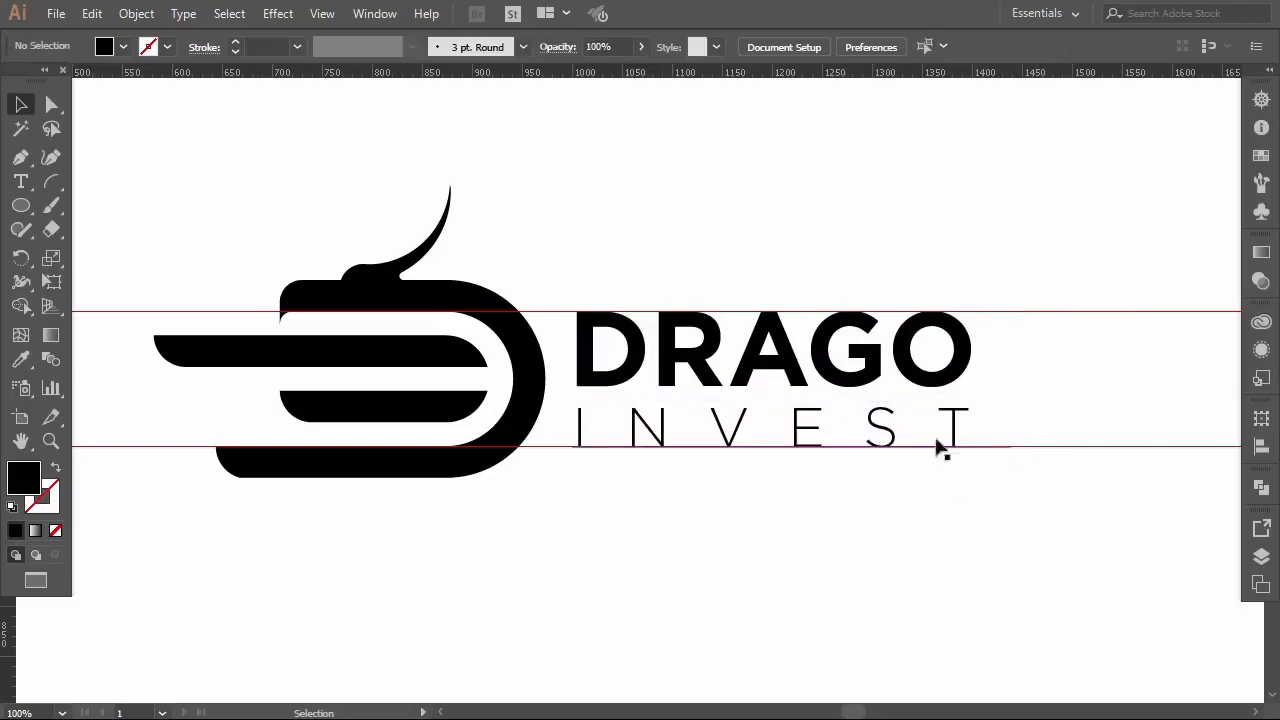
Hide the guides and scale the complete logo with its wordmark down to less than half its size.
{"action": "right_click", "coordinate": [608, 270]}
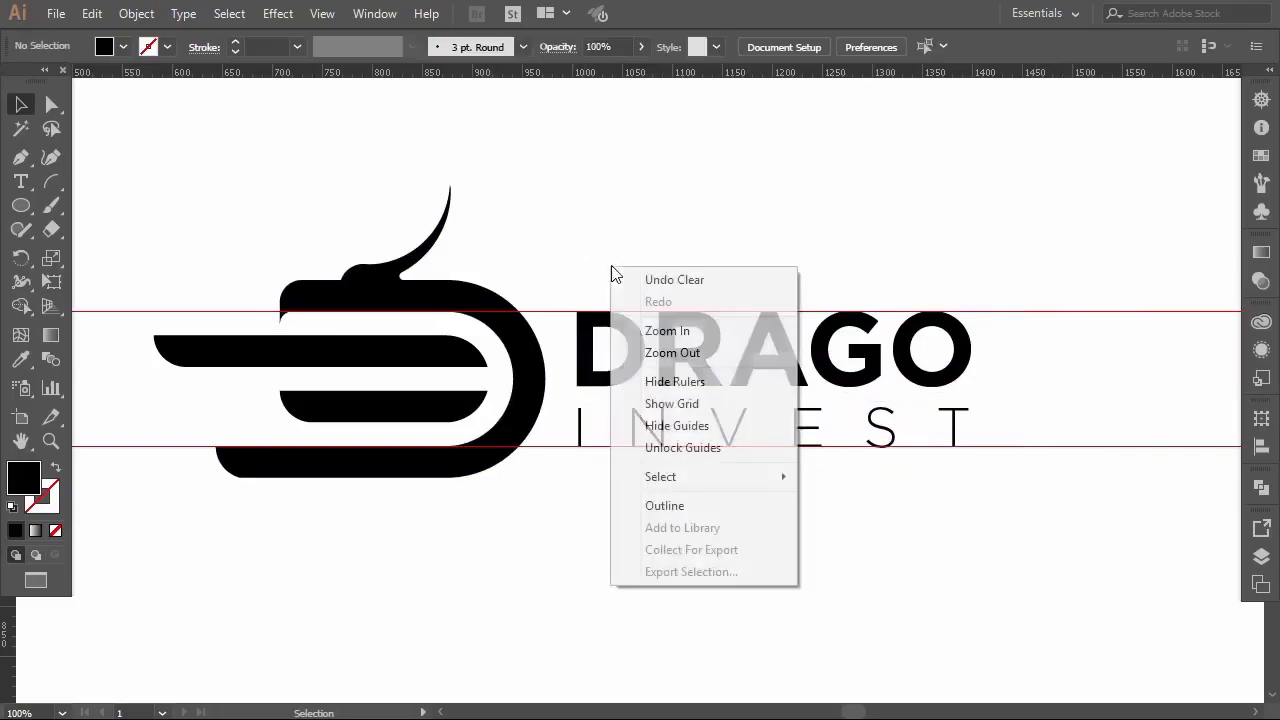
{"action": "left_click", "coordinate": [683, 428]}
{"action": "left_click_drag", "start_coordinate": [994, 263], "coordinate": [391, 491]}
{"action": "left_click_drag", "start_coordinate": [1012, 335], "coordinate": [527, 390]}
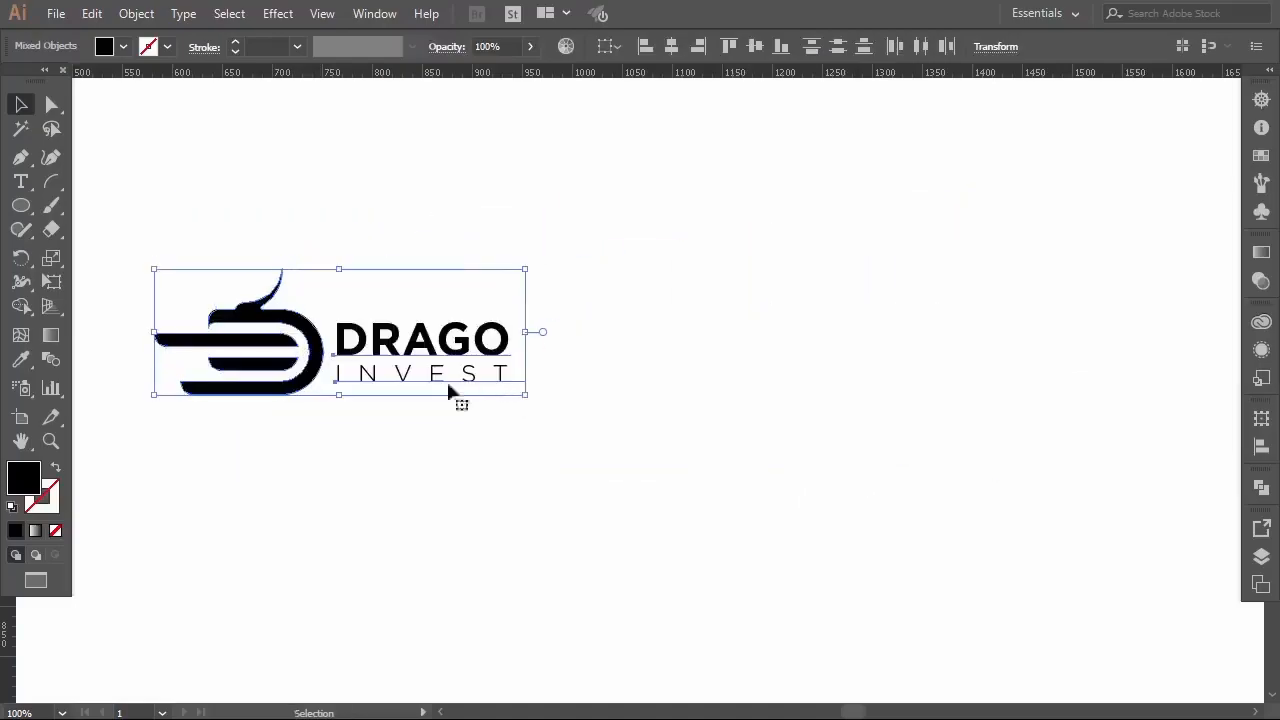
Move the reduced logo to the artboard's upper left area and duplicate it straight to the right.
{"action": "left_click_drag", "start_coordinate": [391, 354], "coordinate": [413, 270]}
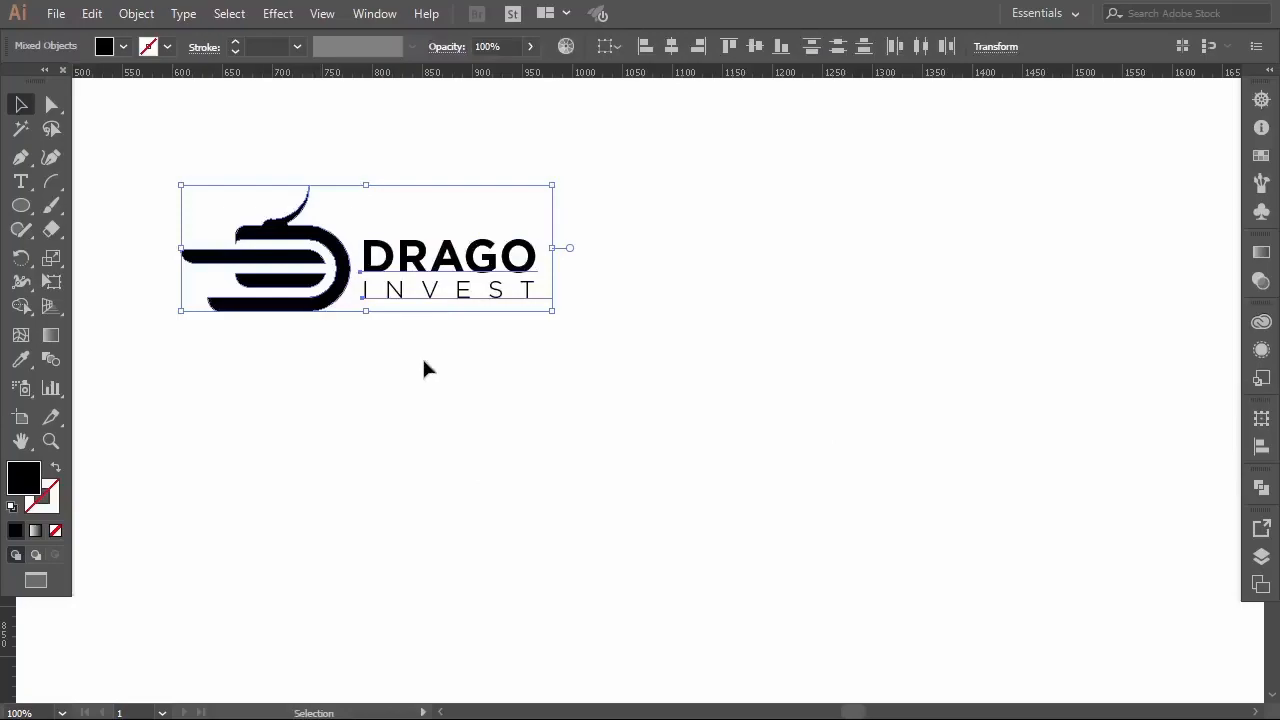
{"action": "left_click_drag", "start_coordinate": [490, 254], "coordinate": [958, 254]}
{"action": "left_click", "coordinate": [913, 380]}
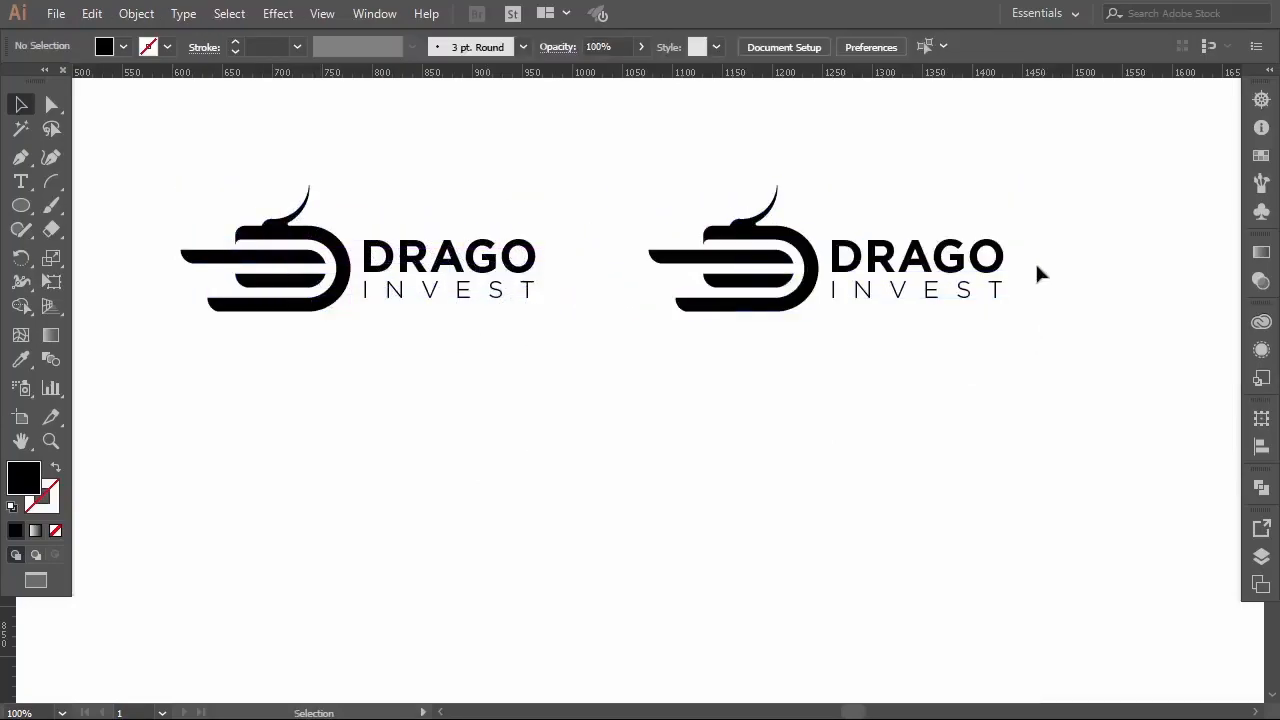
Try other font families, including Myriad Pro and Newtown, on the duplicate logo's DRAGO text.
{"action": "left_click", "coordinate": [985, 259]}
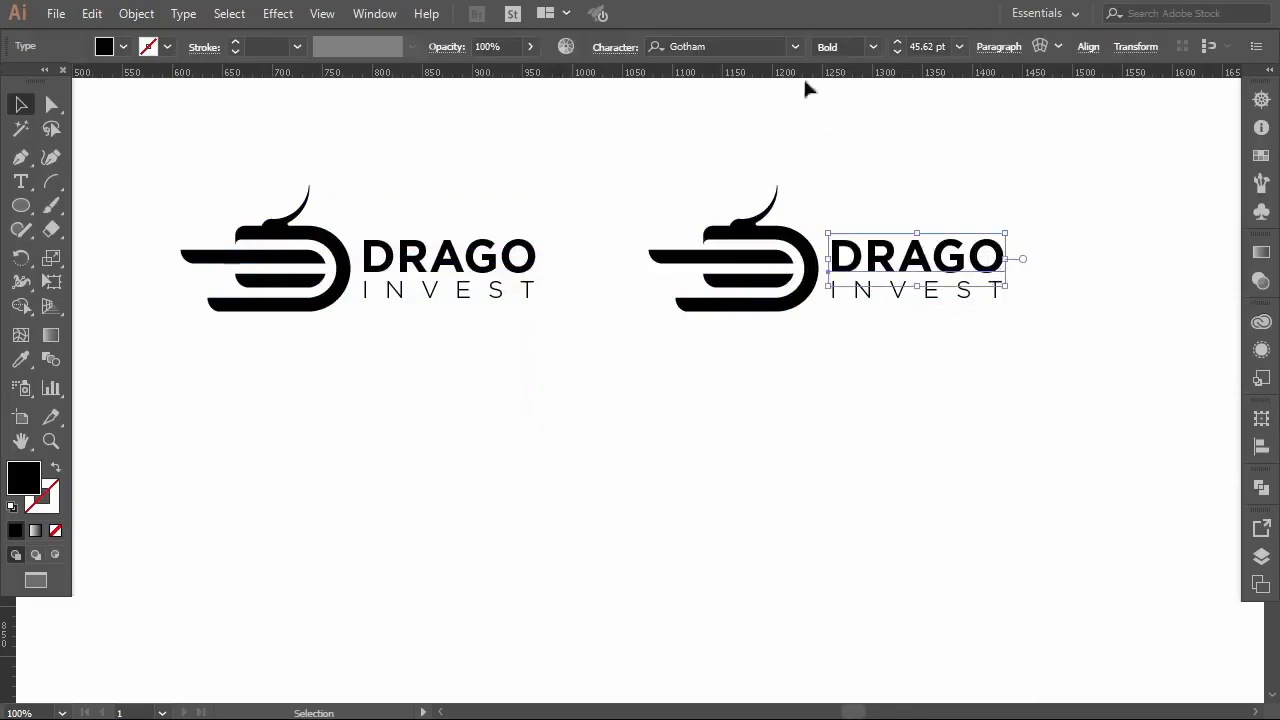
{"action": "left_click", "coordinate": [795, 50]}
{"action": "left_click_drag", "start_coordinate": [1050, 220], "coordinate": [1048, 90]}
{"action": "left_click", "coordinate": [800, 125]}
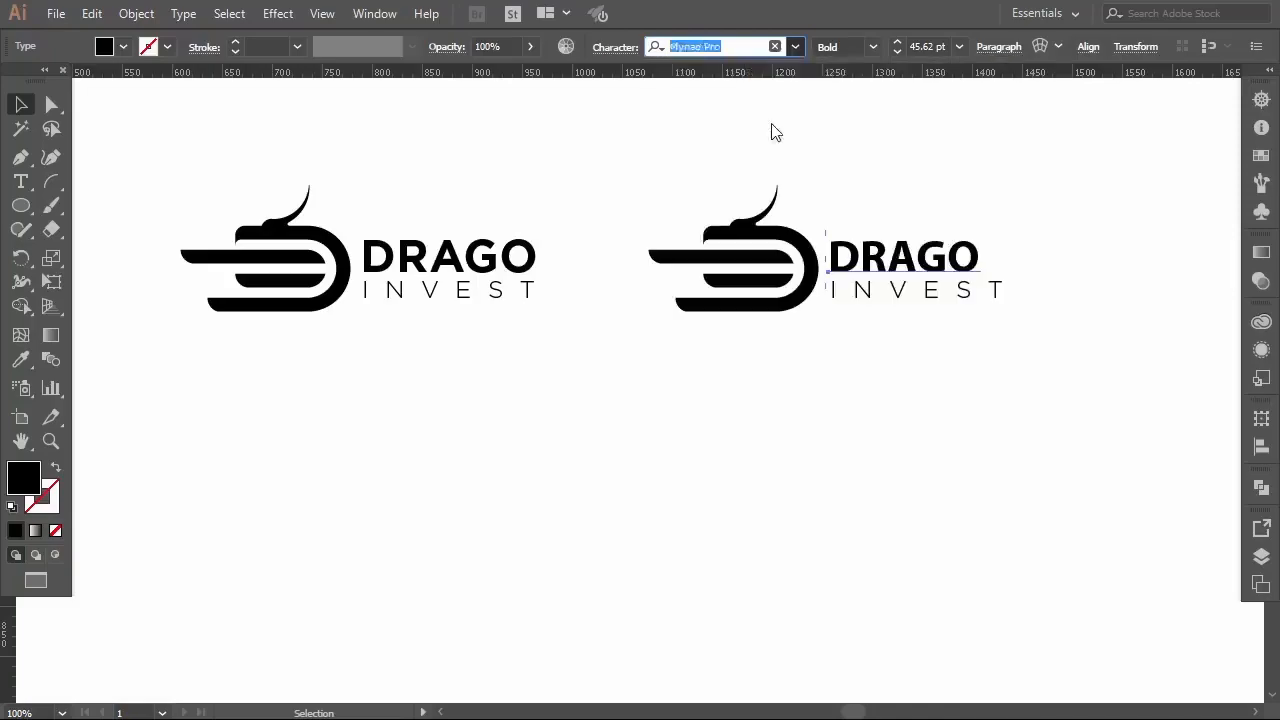
{"action": "key", "text": "Down"}
{"action": "key", "text": "Down"}
{"action": "key", "text": "Down"}
{"action": "key", "text": "Down"}
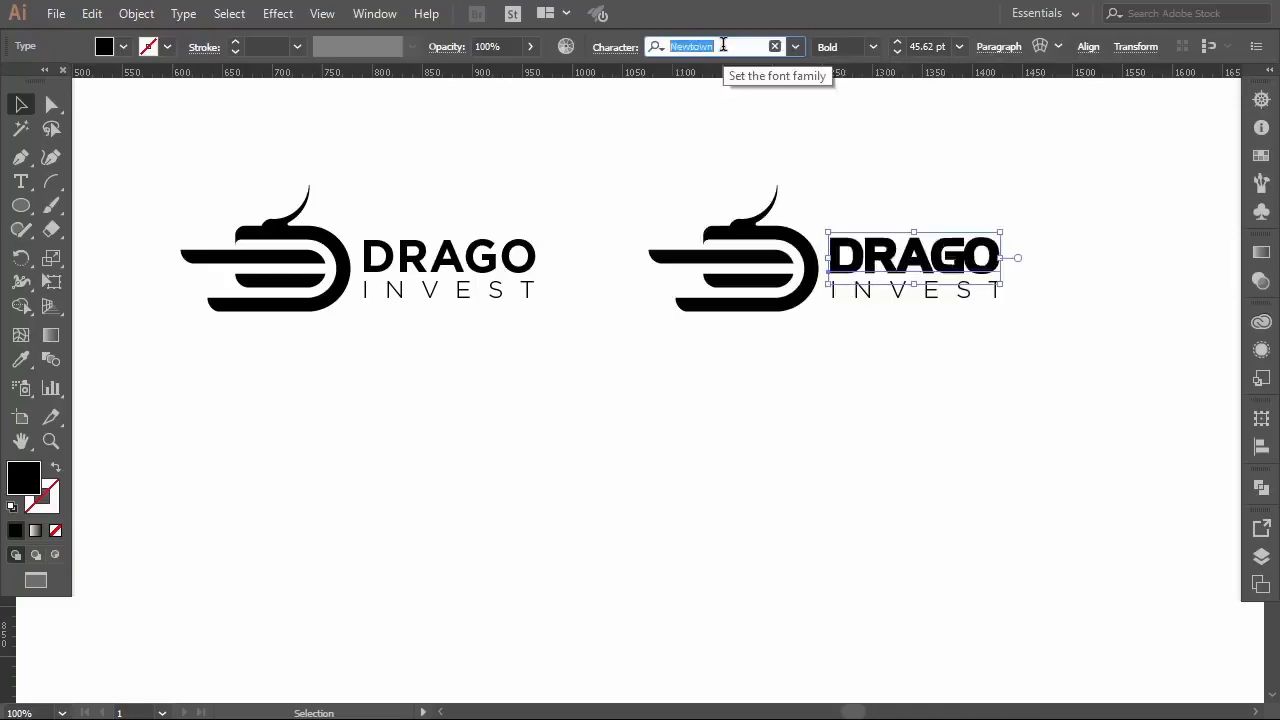
{"action": "key", "text": "Down"}
{"action": "key", "text": "Down"}
{"action": "key", "text": "Down"}
{"action": "key", "text": "Down"}
Match the duplicate's INVEST text to its DRAGO font with the Eyedropper, change the font style and open the character settings.
{"action": "left_click", "coordinate": [887, 297]}
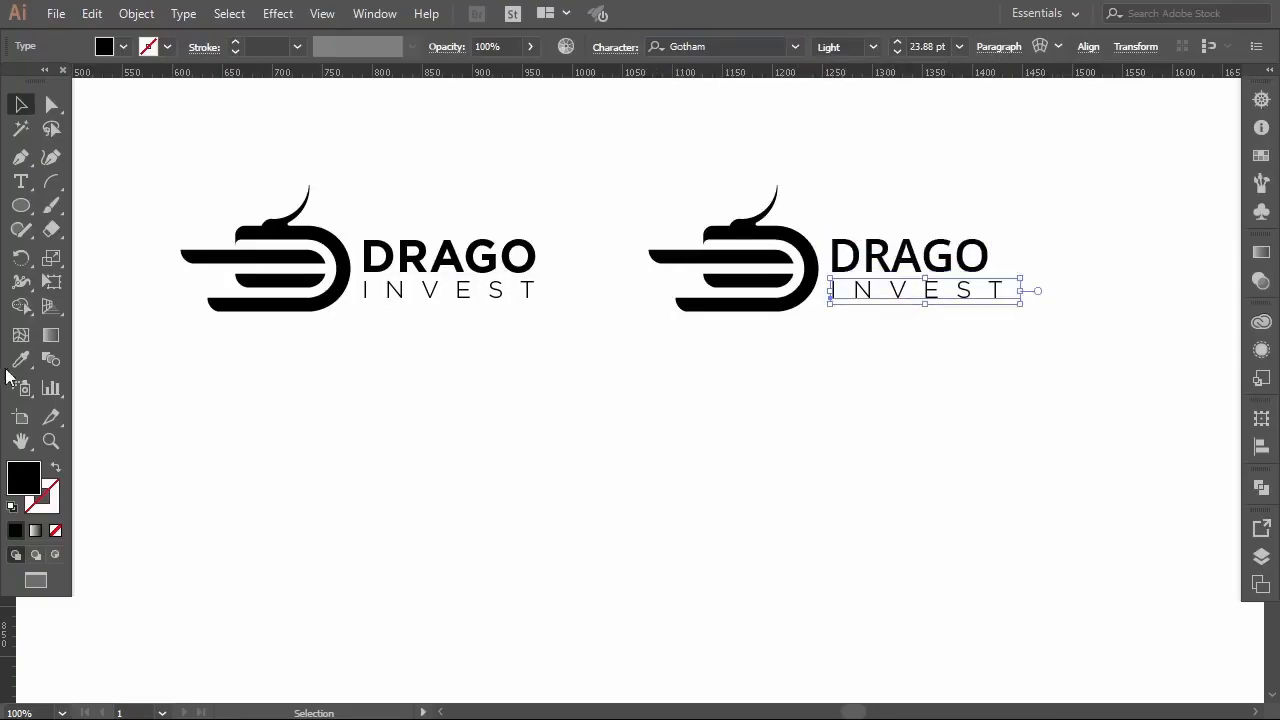
{"action": "left_click", "coordinate": [20, 360]}
{"action": "left_click", "coordinate": [942, 258]}
{"action": "left_click", "coordinate": [873, 47]}
{"action": "left_click", "coordinate": [842, 66]}
{"action": "left_click", "coordinate": [21, 105]}
{"action": "left_click_drag", "start_coordinate": [968, 260], "coordinate": [909, 278]}
{"action": "left_click", "coordinate": [615, 47]}
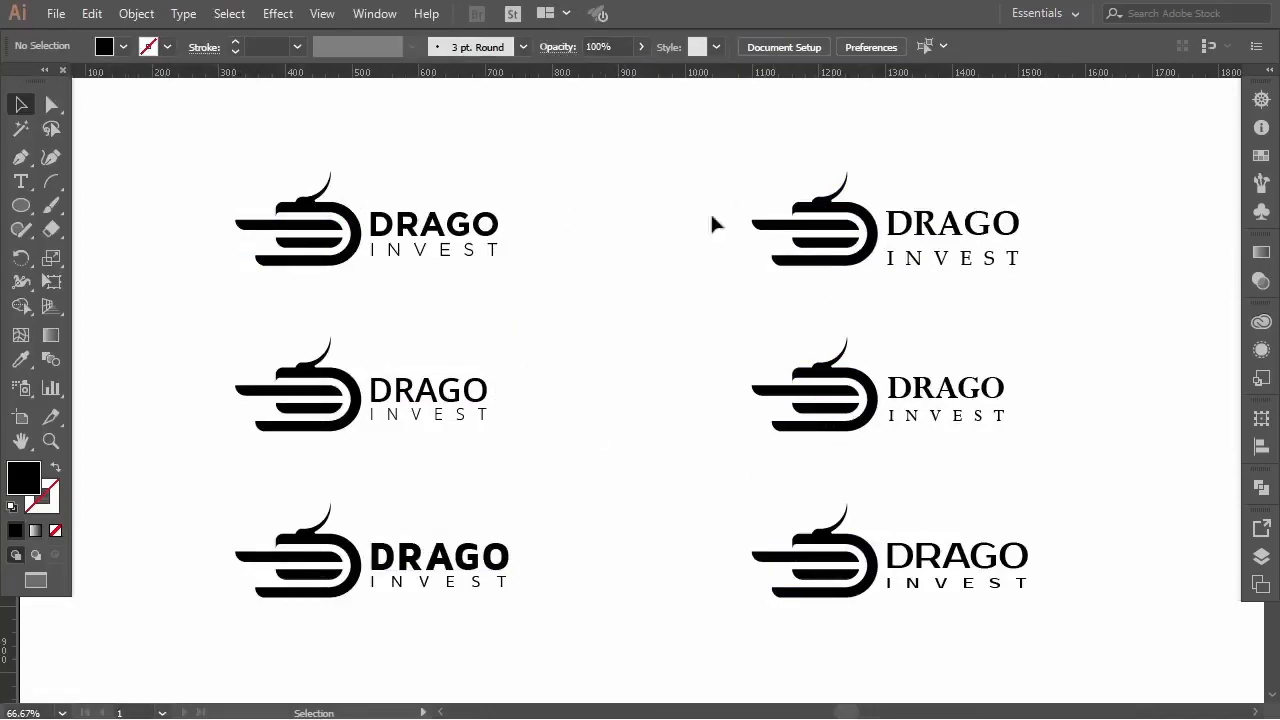
Delete every logo font variant except the first one set in Gotham.
{"action": "left_click_drag", "start_coordinate": [344, 244], "coordinate": [215, 276]}
{"action": "left_click", "coordinate": [405, 305]}
{"action": "left_click_drag", "start_coordinate": [543, 315], "coordinate": [549, 314]}
{"action": "left_click_drag", "start_coordinate": [530, 357], "coordinate": [1114, 604]}
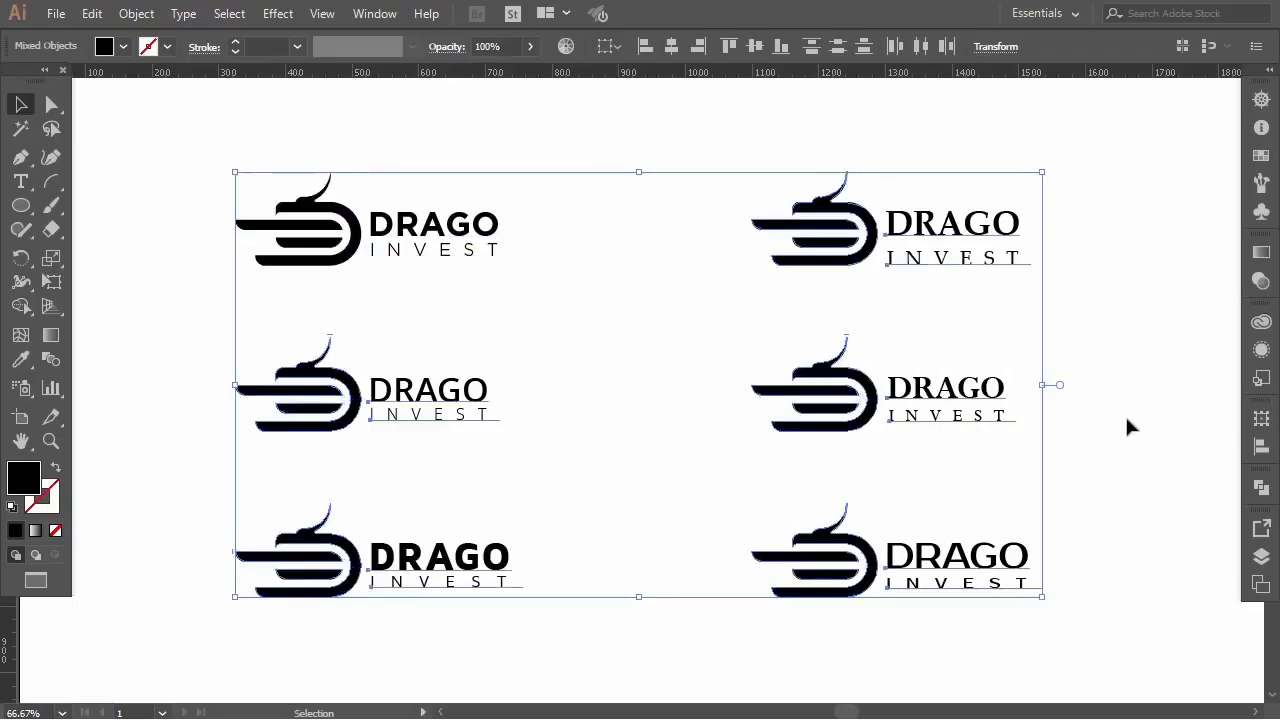
{"action": "key", "text": "Delete"}
Scale the remaining Gotham logo up to more than double its size, bringing DRAGO to about 110 pt.
{"action": "left_click_drag", "start_coordinate": [537, 140], "coordinate": [254, 323]}
{"action": "left_click_drag", "start_coordinate": [511, 266], "coordinate": [836, 422]}
{"action": "left_click", "coordinate": [745, 450]}
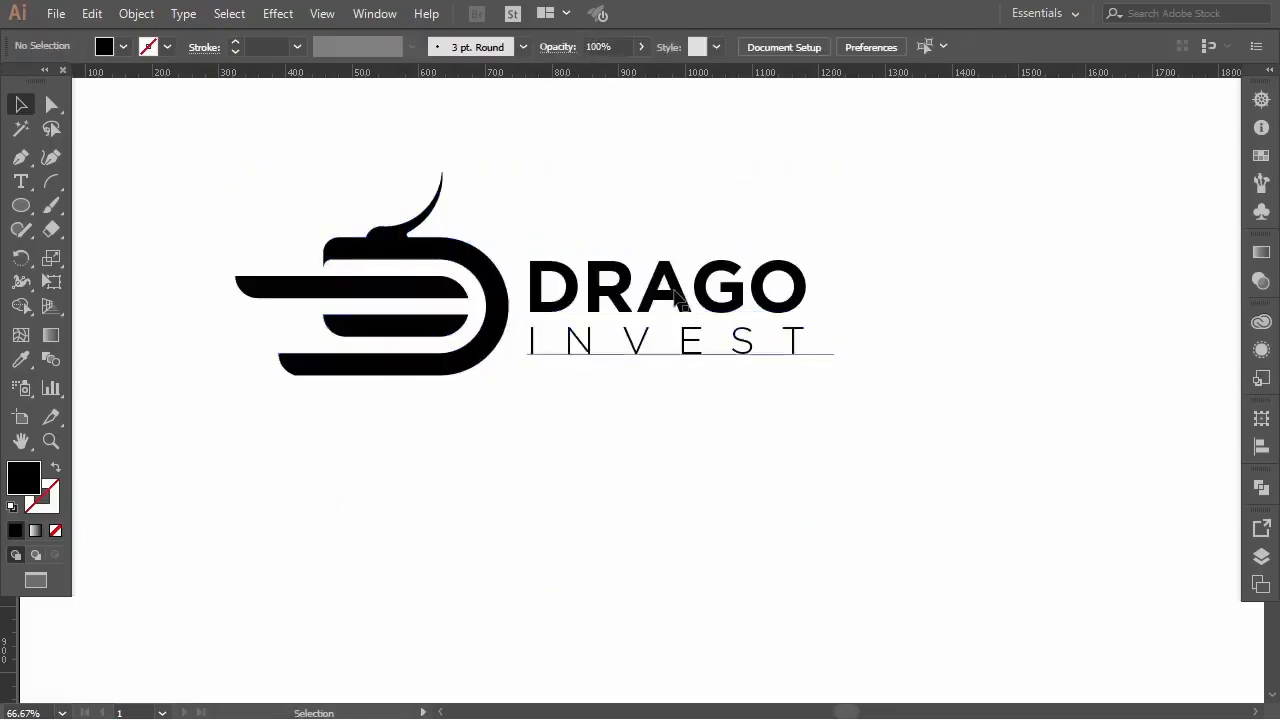
Select both DRAGO and INVEST and convert the text to outlines.
{"action": "right_click", "coordinate": [676, 296]}
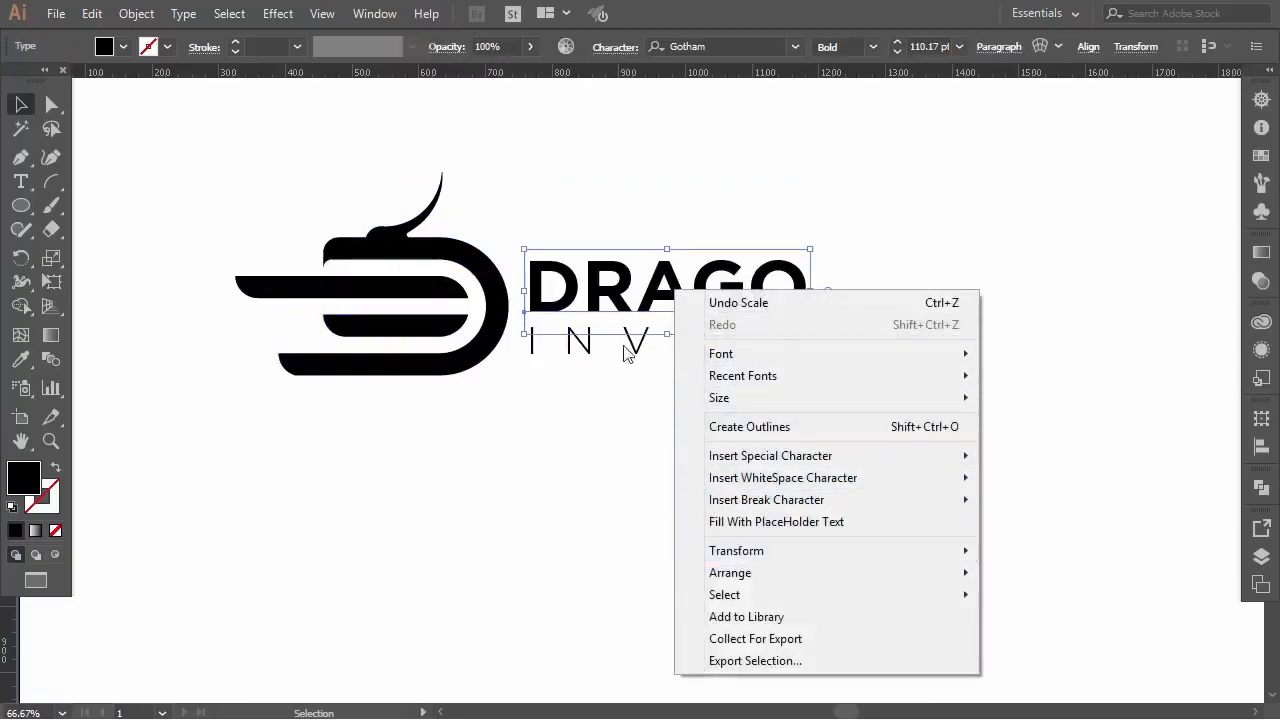
{"action": "left_click", "coordinate": [592, 196]}
{"action": "left_click_drag", "start_coordinate": [592, 188], "coordinate": [664, 401]}
{"action": "right_click", "coordinate": [662, 318]}
{"action": "left_click", "coordinate": [743, 450]}
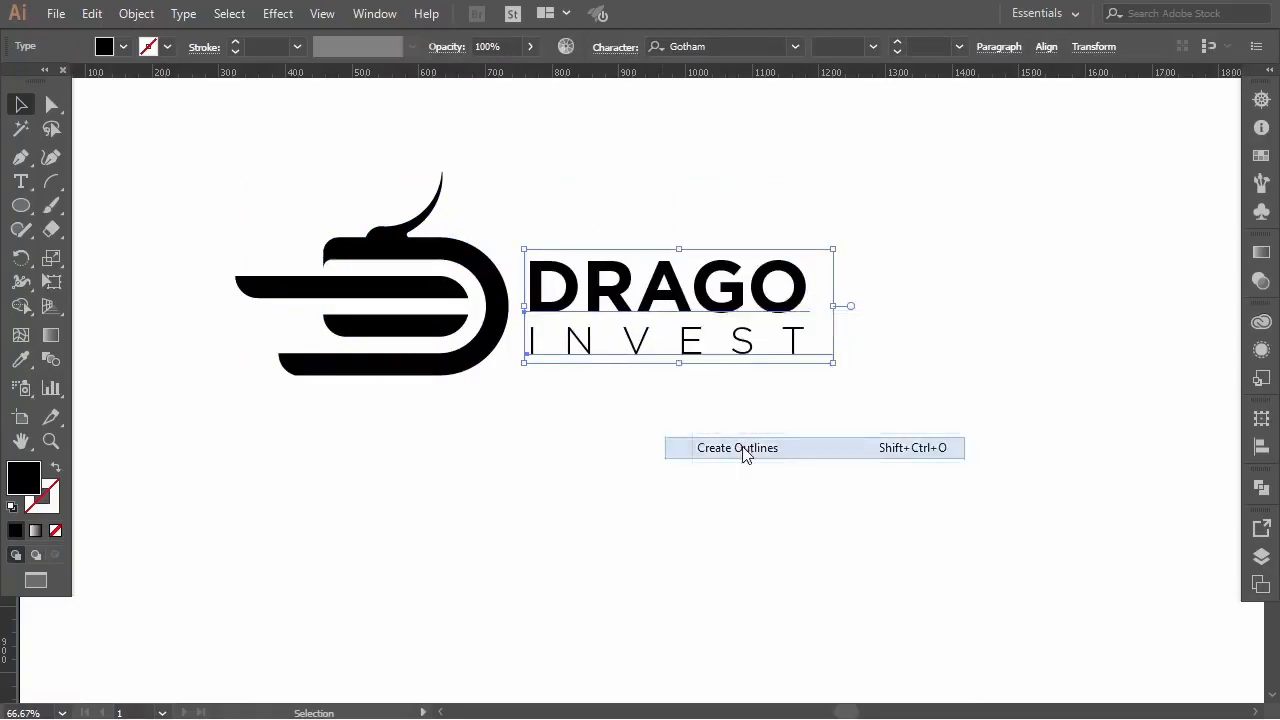
Select the entire logo and move it right and down toward the artboard's centre.
{"action": "left_click", "coordinate": [705, 430]}
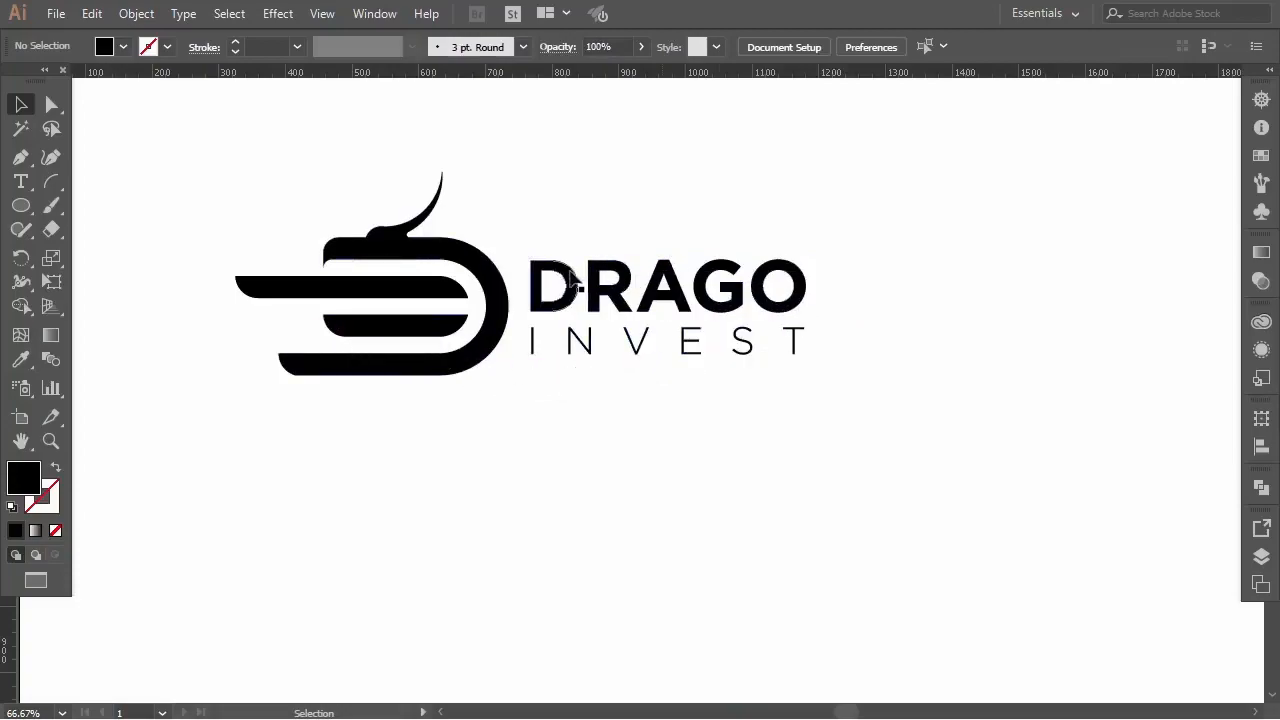
{"action": "left_click_drag", "start_coordinate": [293, 190], "coordinate": [760, 415]}
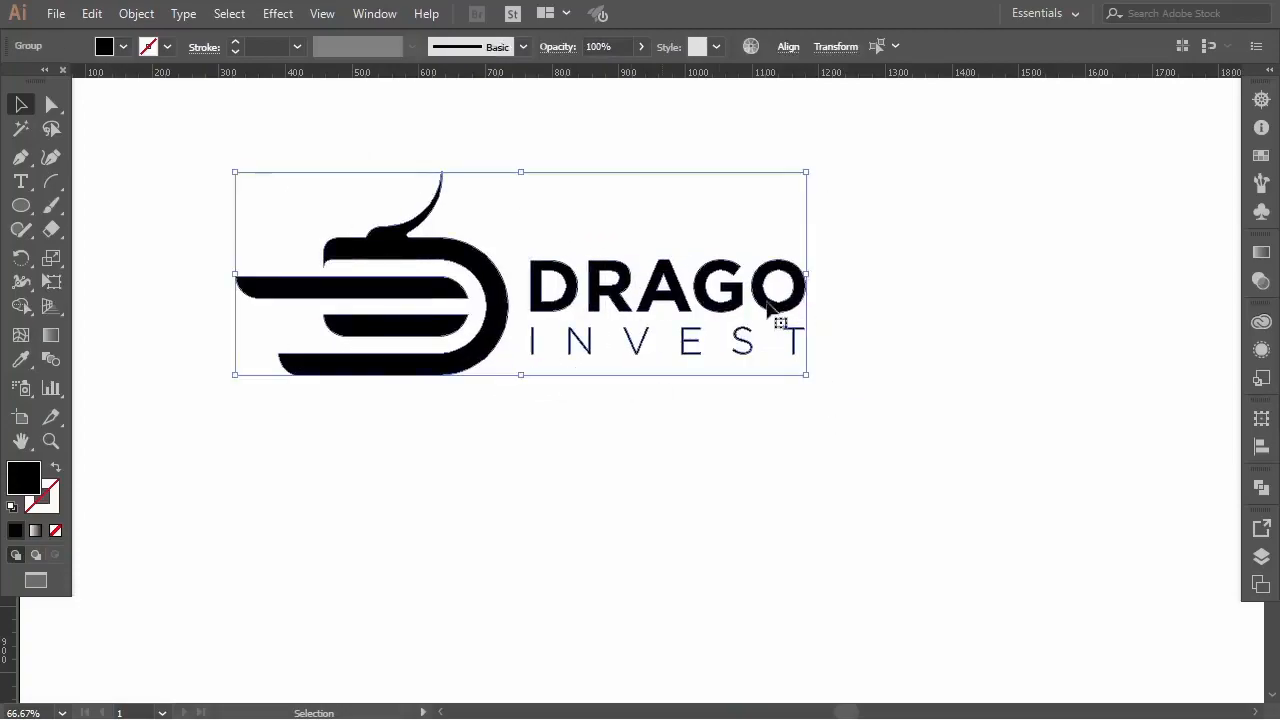
{"action": "left_click_drag", "start_coordinate": [769, 307], "coordinate": [846, 364]}
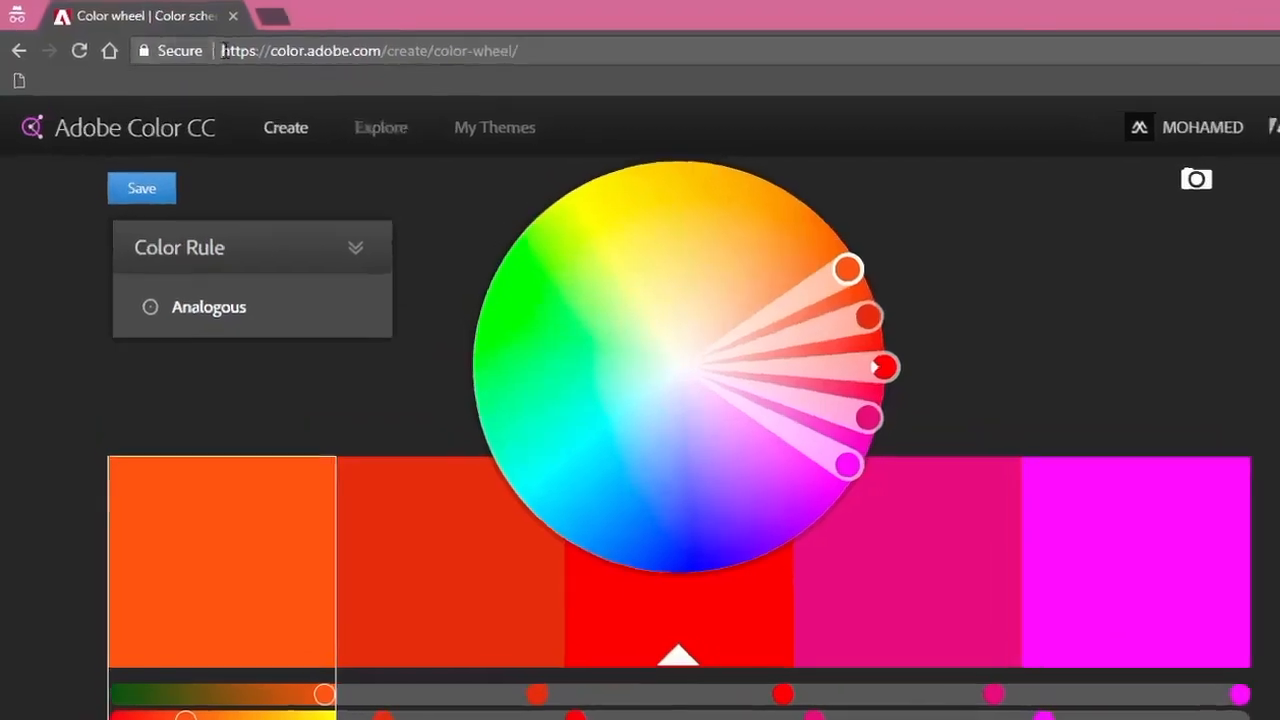
Switch to the Adobe Color CC color wheel in the browser and check its web address.
{"action": "left_click_drag", "start_coordinate": [205, 50], "coordinate": [501, 49]}
{"action": "left_click", "coordinate": [900, 160]}
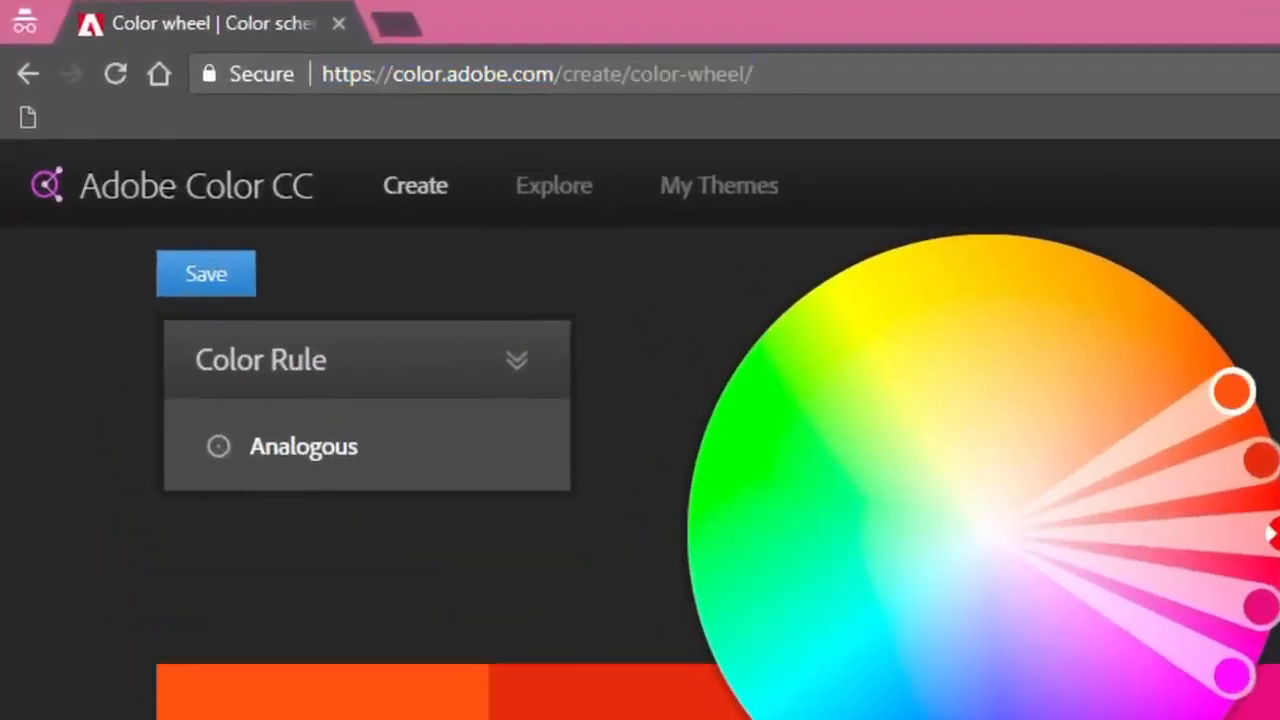
Open the Explore section of Adobe Color and look through the most popular color themes.
{"action": "left_click", "coordinate": [550, 192]}
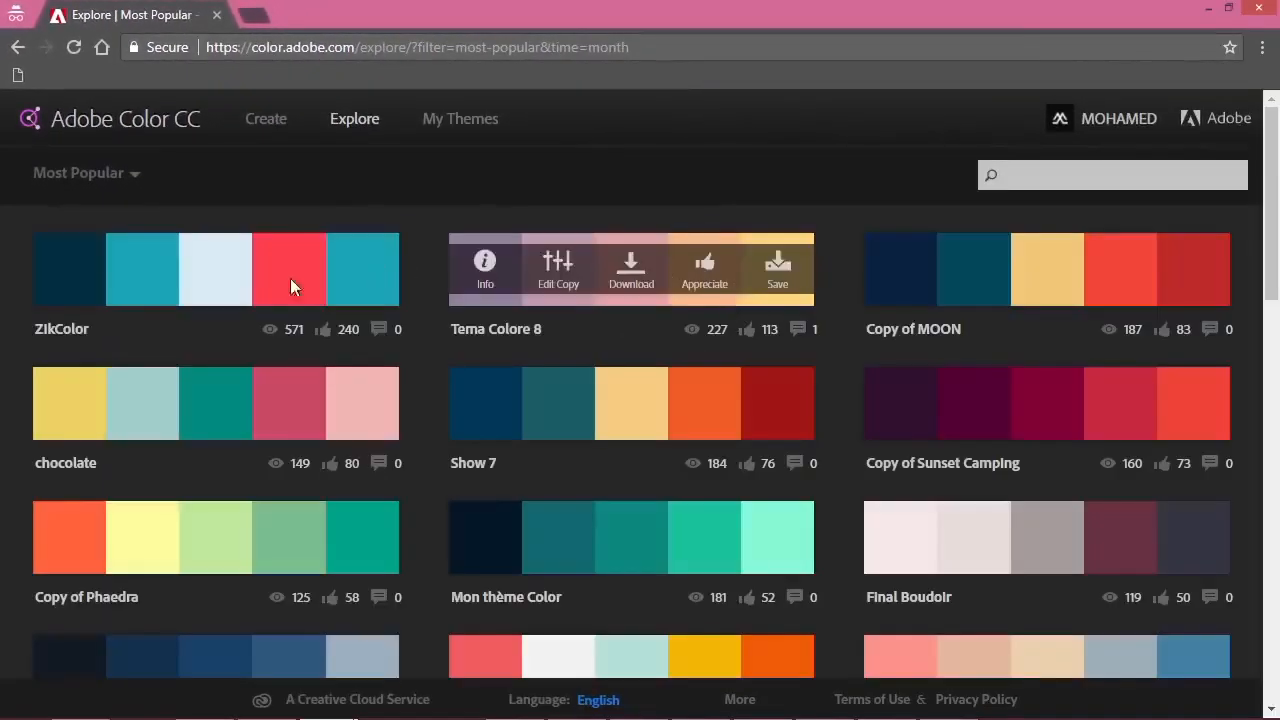
{"action": "scroll", "coordinate": [790, 413], "scroll_direction": "down", "scroll_amount": 10}
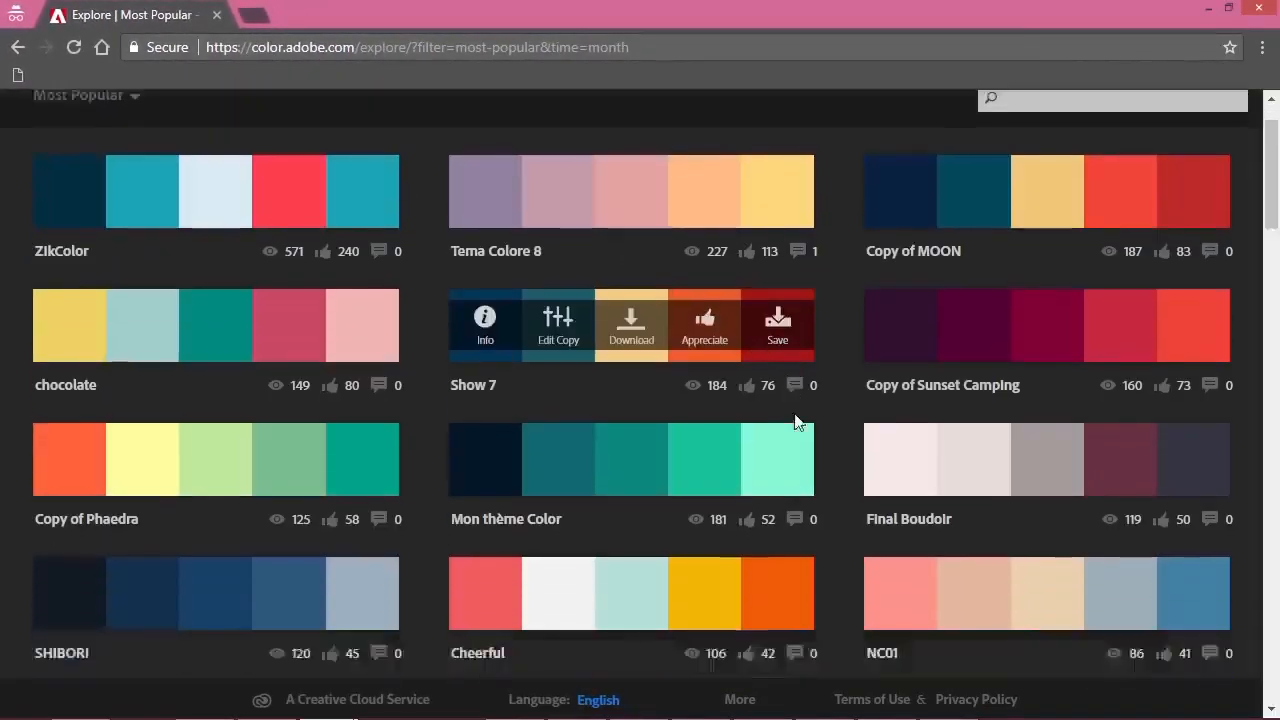
{"action": "scroll", "coordinate": [805, 408], "scroll_direction": "down", "scroll_amount": 5}
{"action": "scroll", "coordinate": [806, 400], "scroll_direction": "up", "scroll_amount": 15}
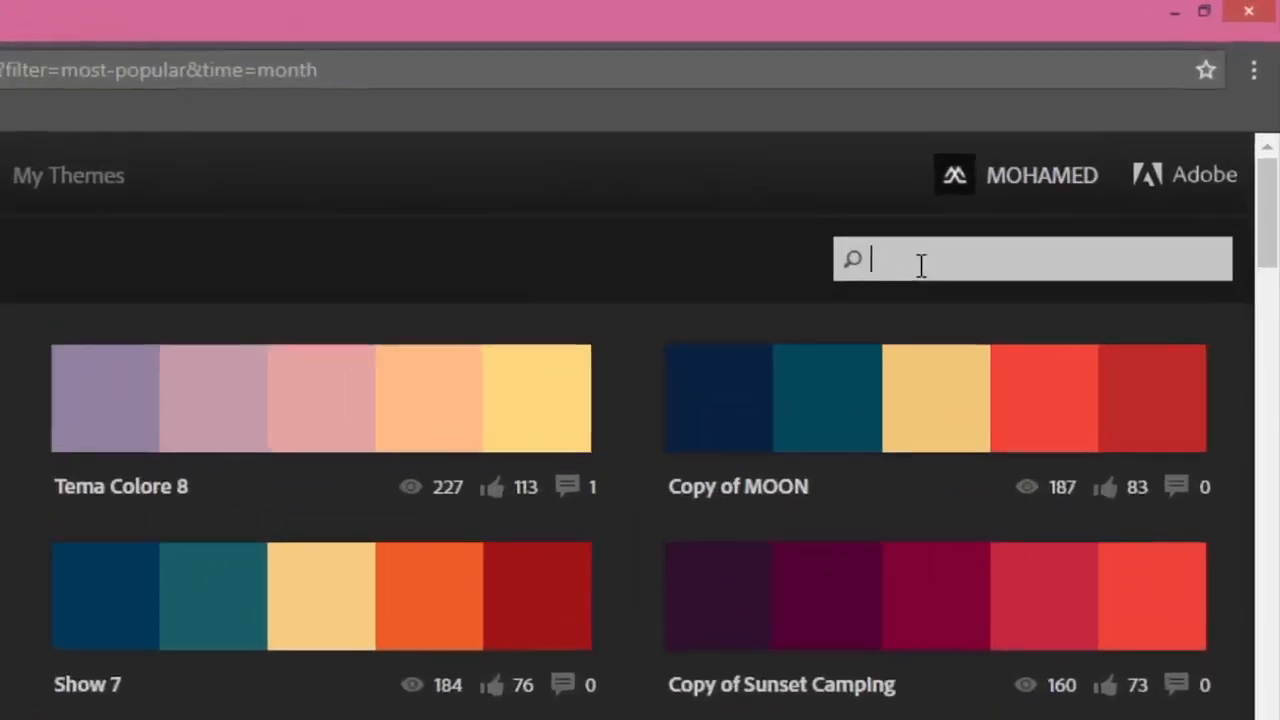
Search the color themes for "investment" and look through the matching palettes.
{"action": "type", "text": "investment"}
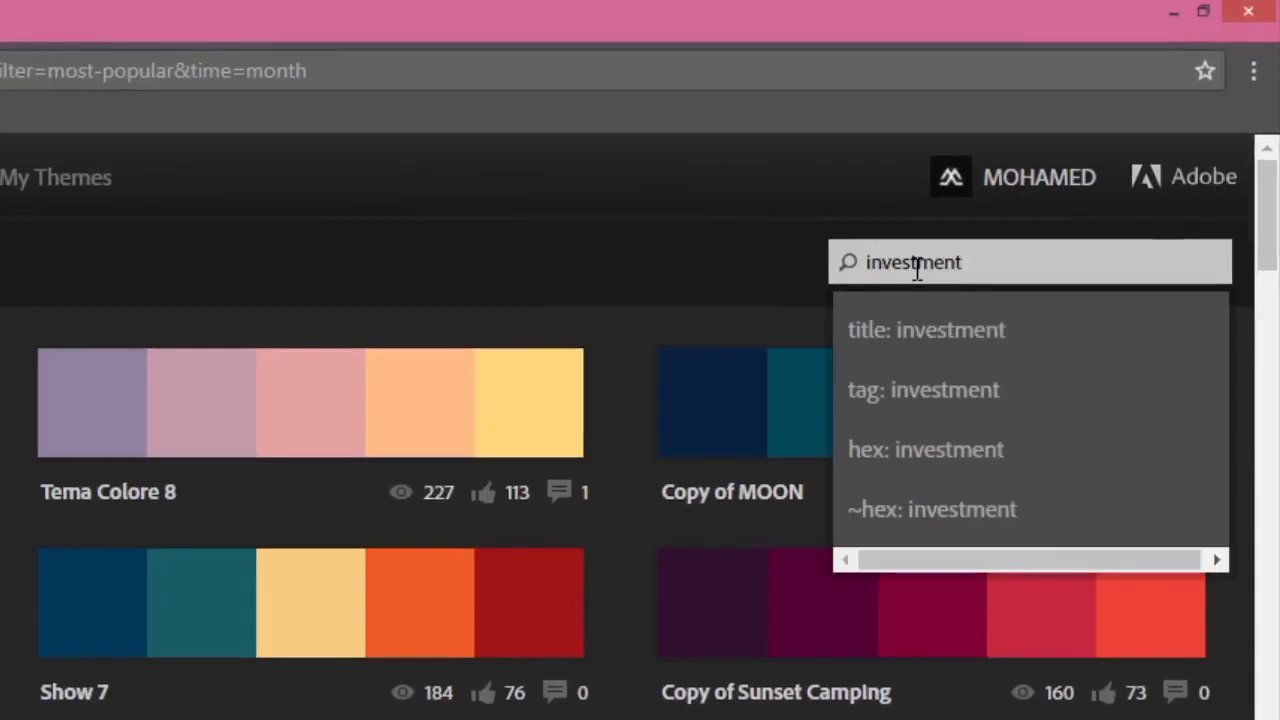
{"action": "key", "text": "Return"}
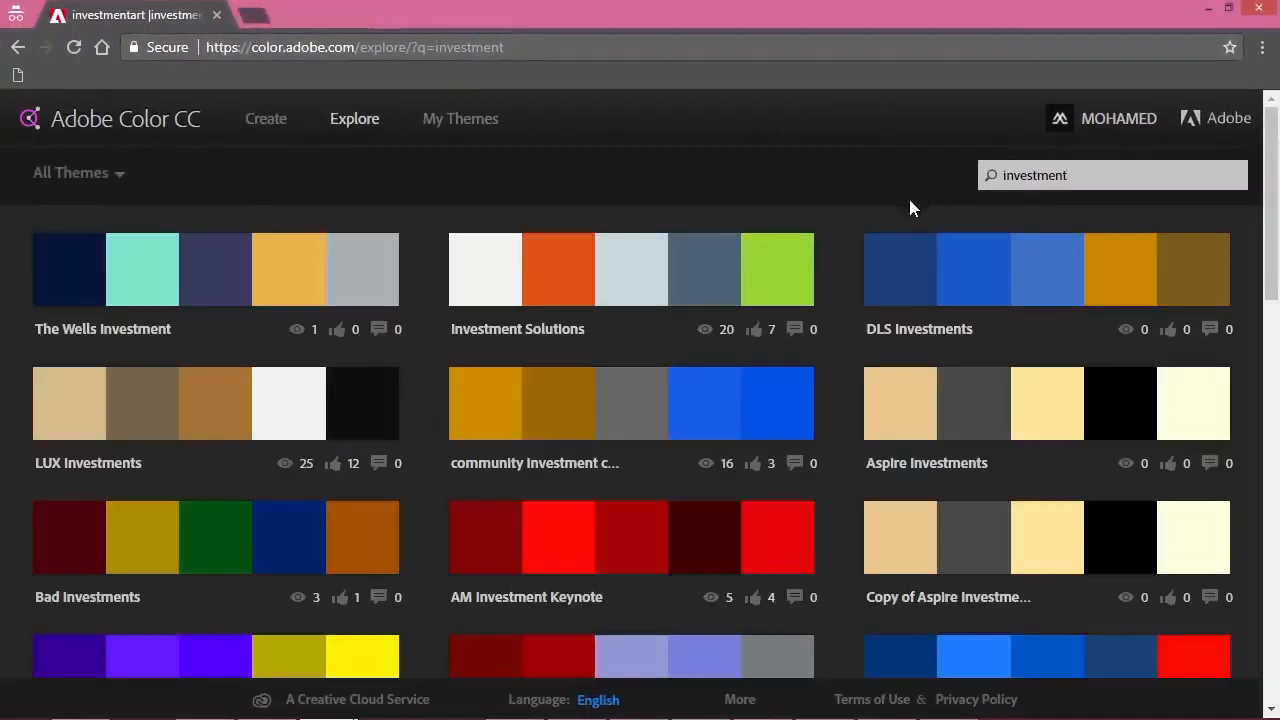
{"action": "scroll", "coordinate": [835, 274], "scroll_direction": "down", "scroll_amount": 9}
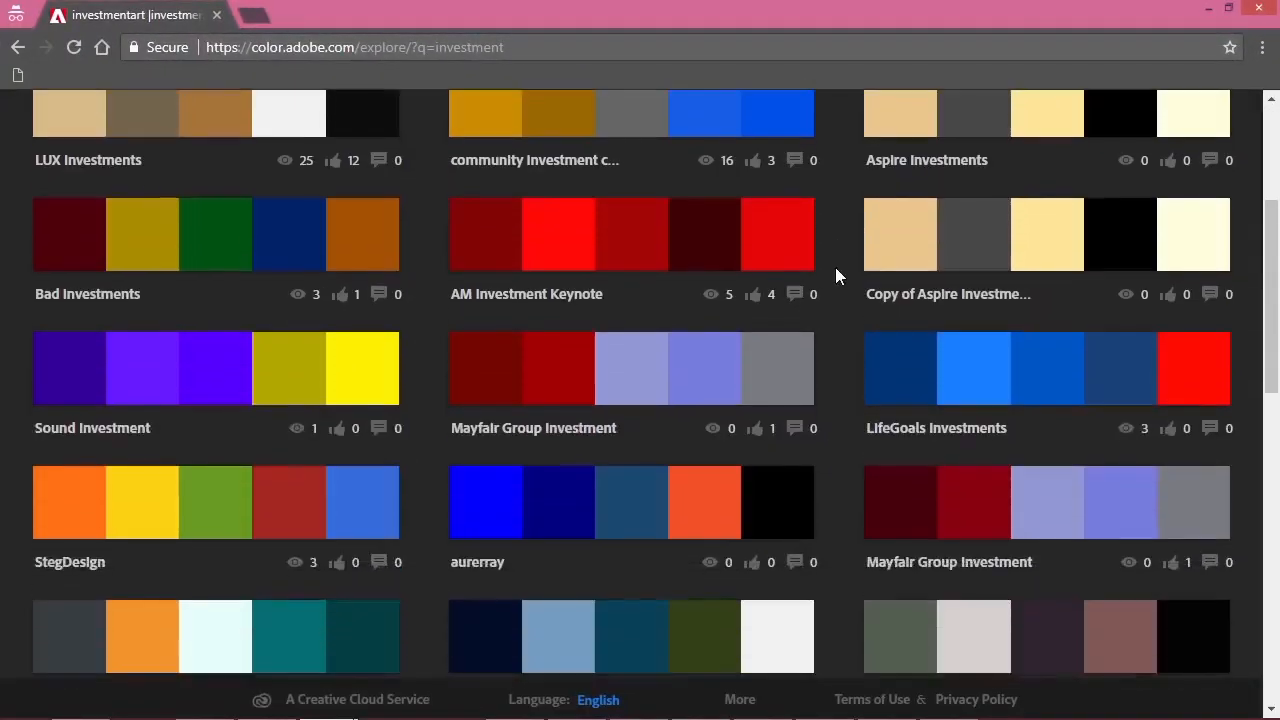
{"action": "scroll", "coordinate": [835, 267], "scroll_direction": "up", "scroll_amount": 10}
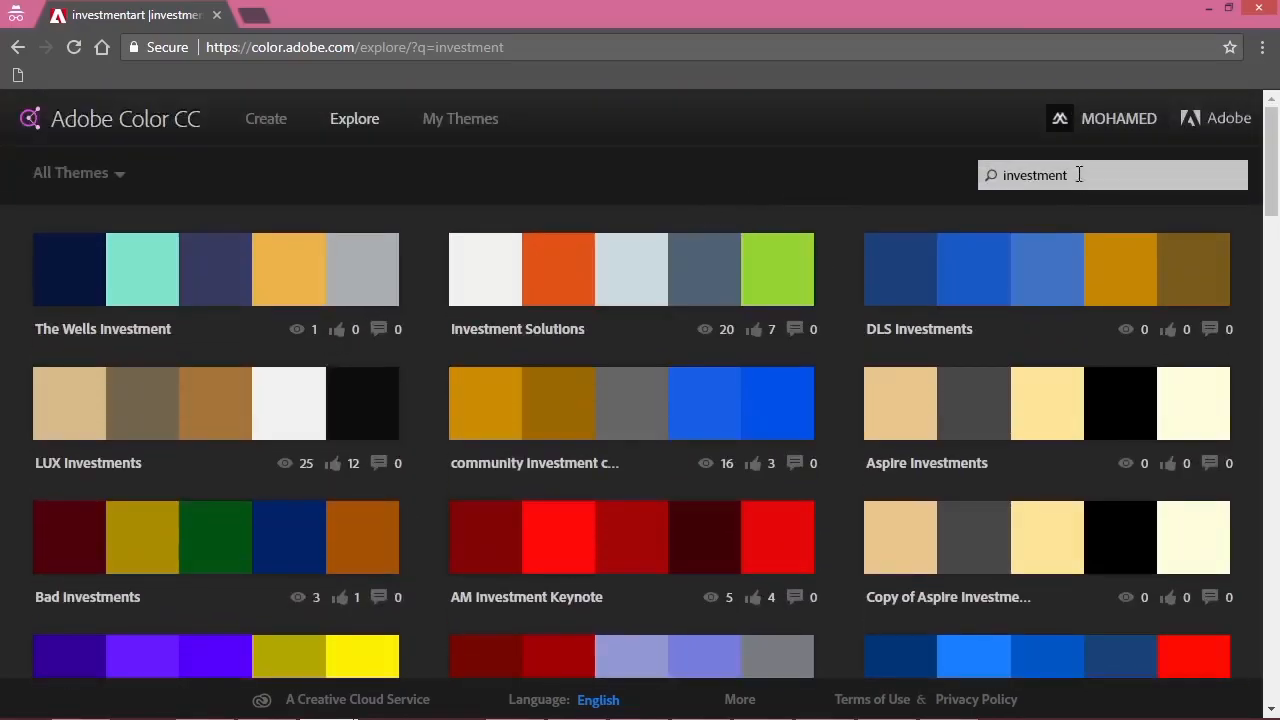
Replace the theme search with "dragon" and look through the matching palettes.
{"action": "left_click_drag", "start_coordinate": [1014, 174], "coordinate": [1001, 175]}
{"action": "type", "text": "d"}
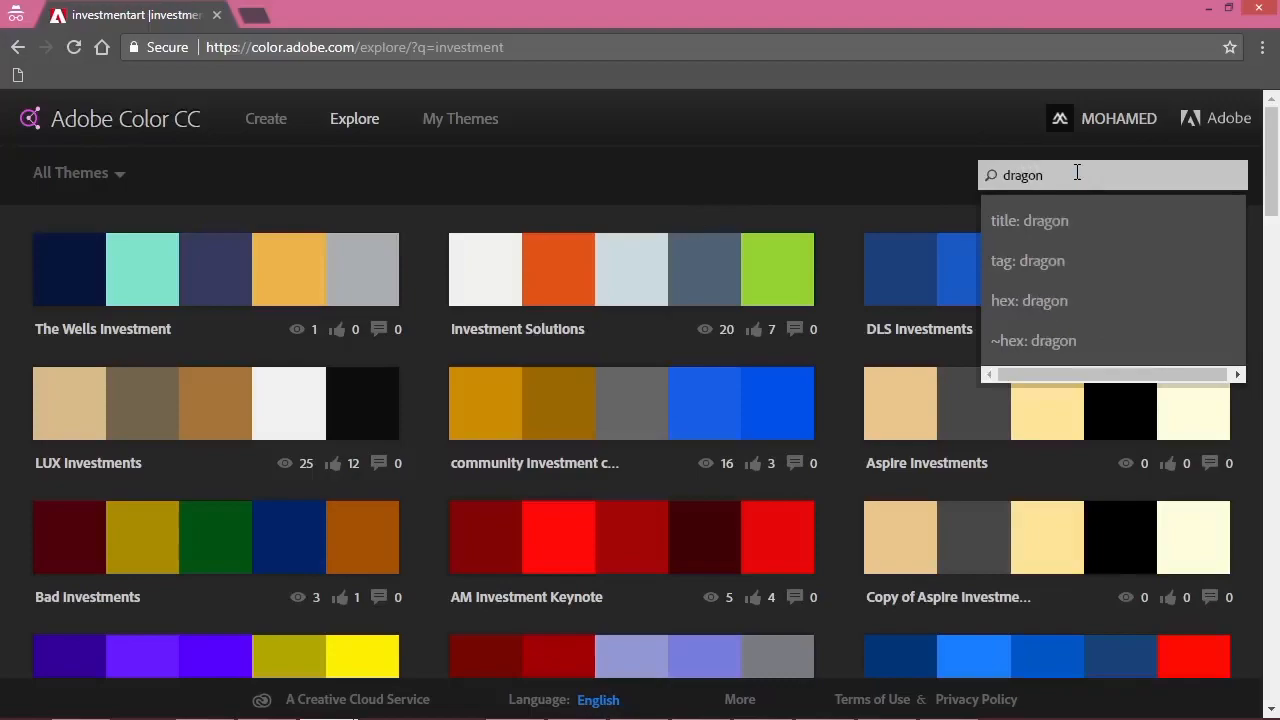
{"action": "type", "text": "ragon"}
{"action": "key", "text": "Return"}
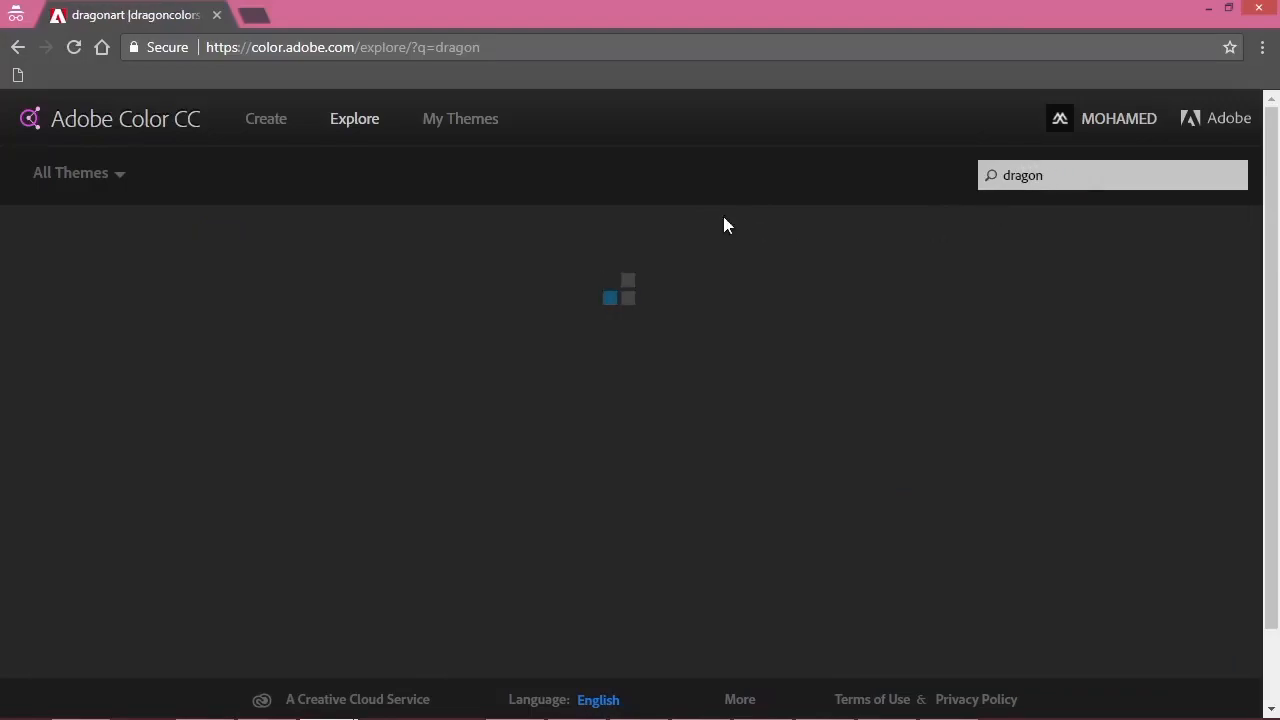
{"action": "scroll", "coordinate": [711, 225], "scroll_direction": "down", "scroll_amount": 3}
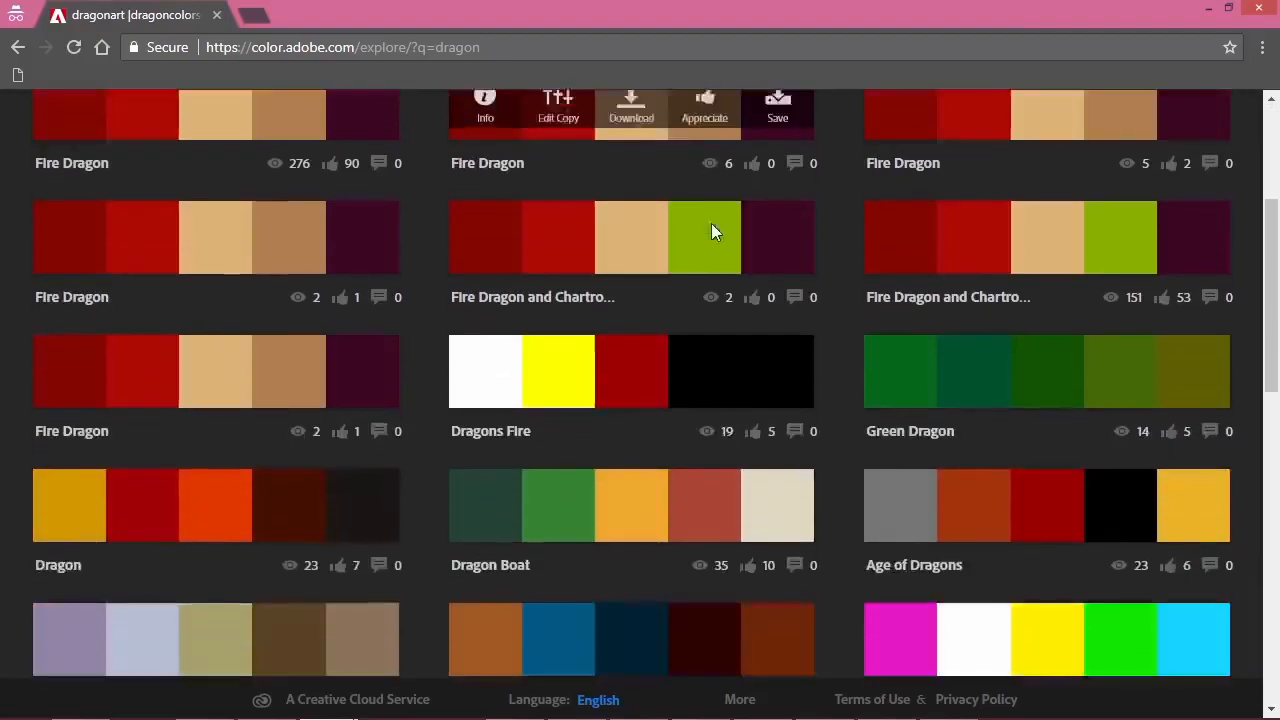
{"action": "scroll", "coordinate": [712, 225], "scroll_direction": "down", "scroll_amount": 5}
{"action": "scroll", "coordinate": [806, 171], "scroll_direction": "up", "scroll_amount": 10}
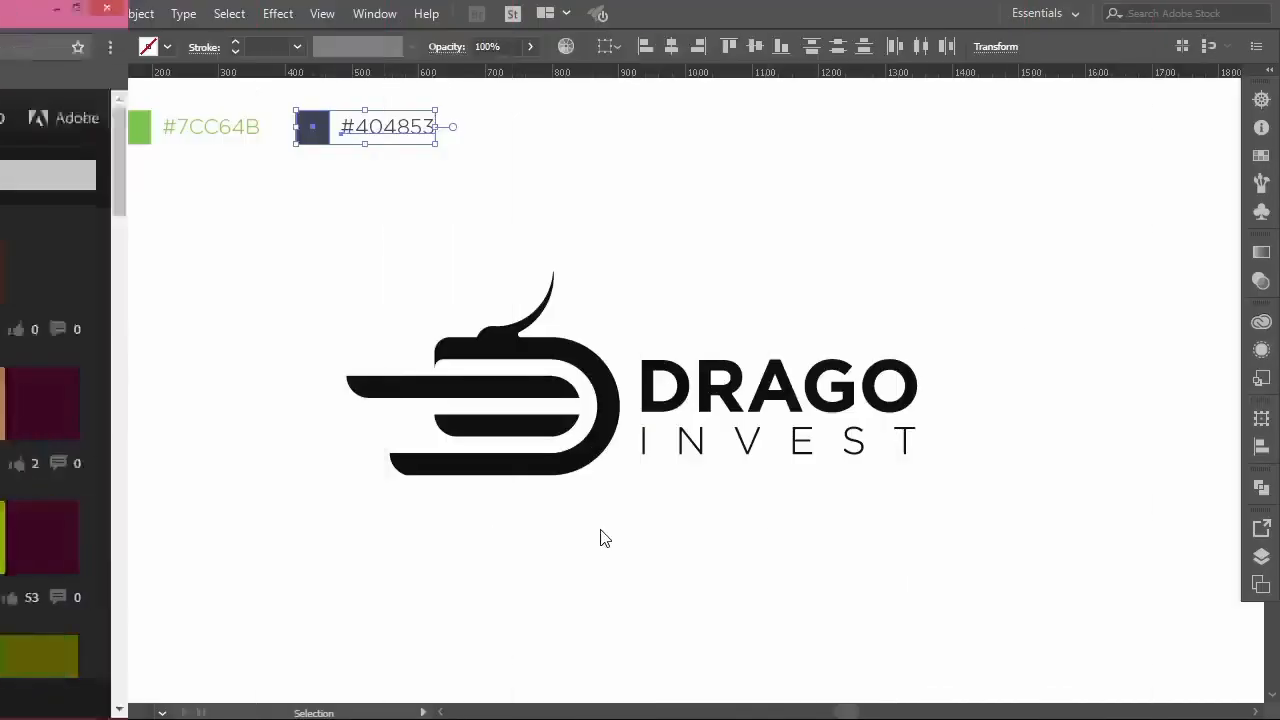
Switch to Illustrator and fill the symbol's large D-shaped body with the #404853 swatch color using the Eyedropper.
{"action": "left_click", "coordinate": [598, 523]}
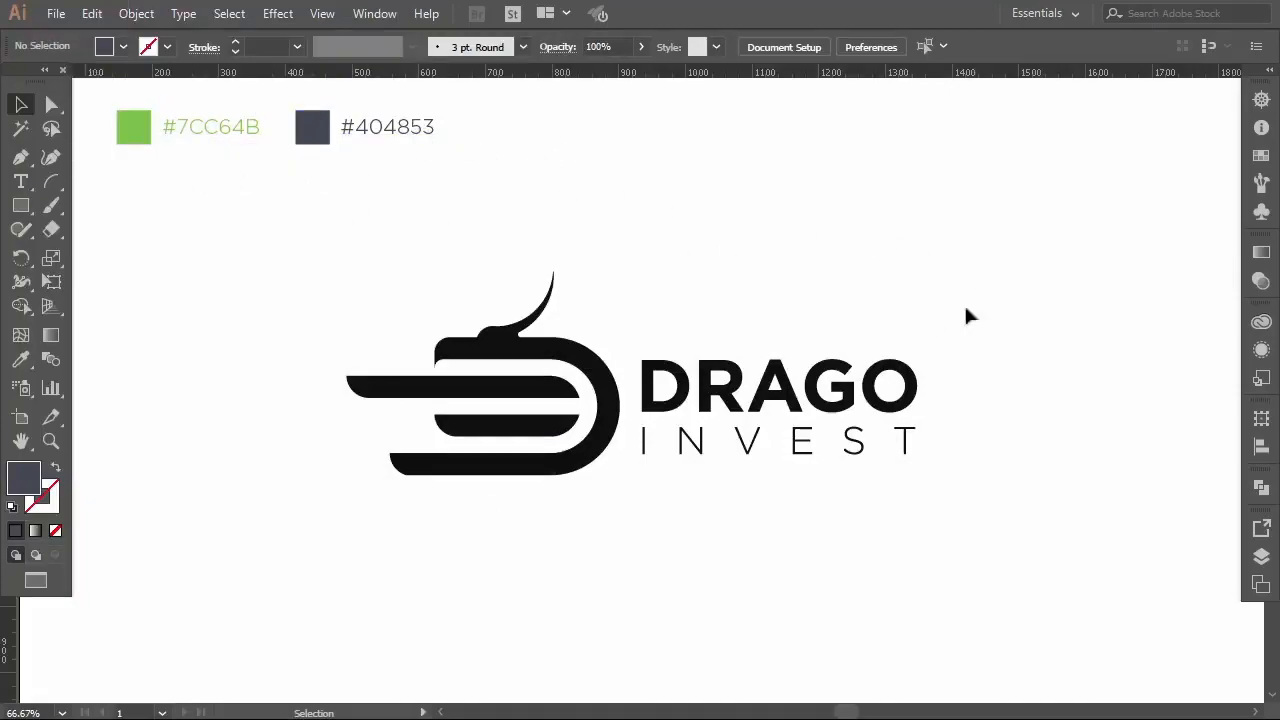
{"action": "left_click", "coordinate": [598, 455]}
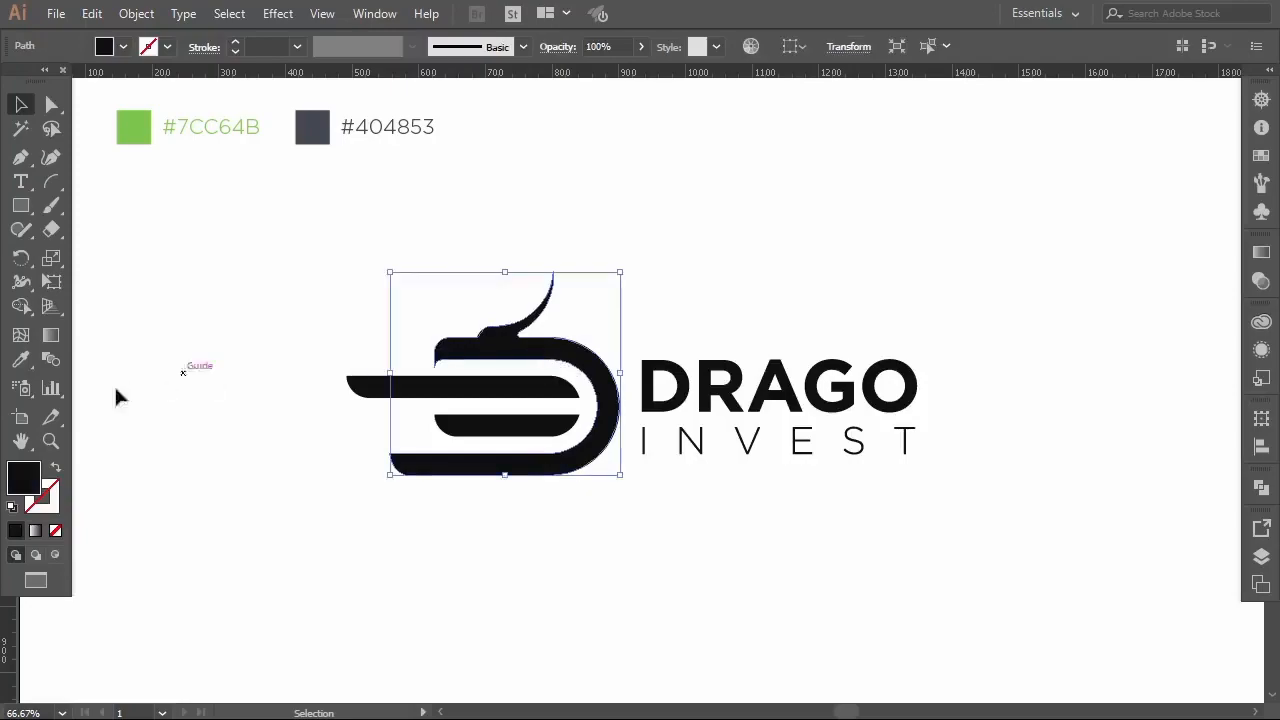
{"action": "left_click", "coordinate": [21, 359]}
{"action": "left_click", "coordinate": [312, 126]}
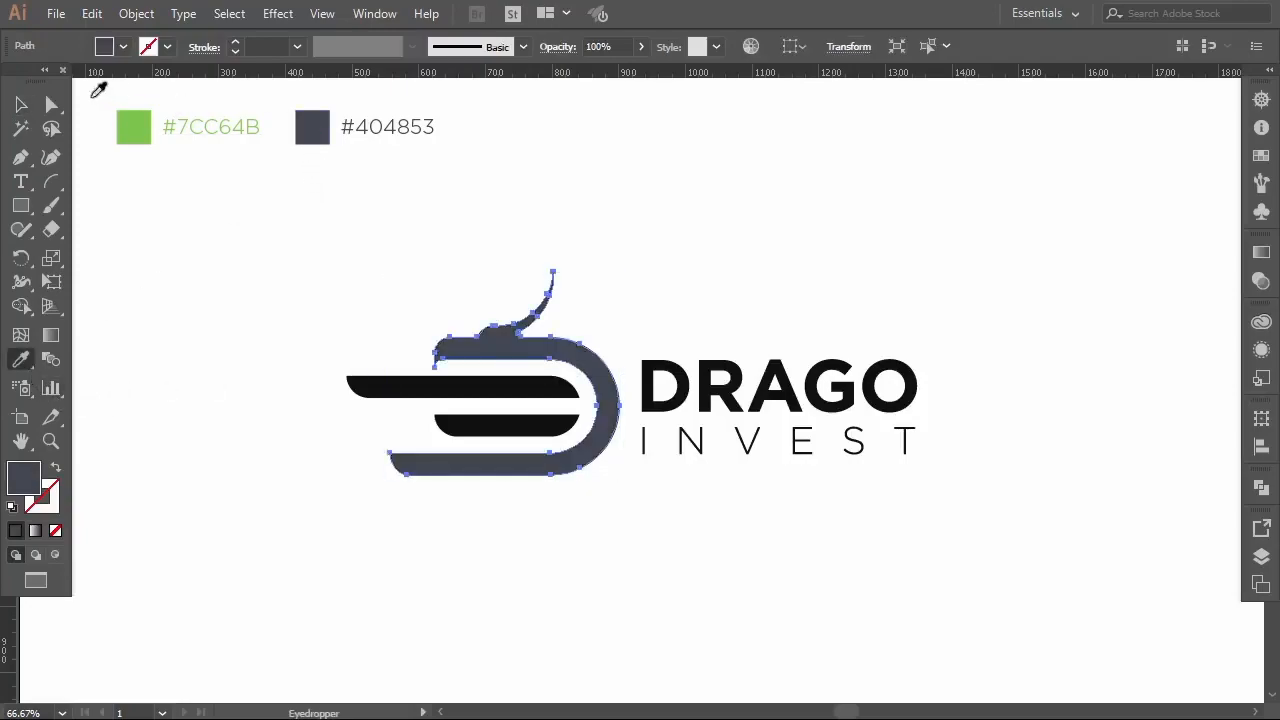
{"action": "left_click", "coordinate": [21, 105]}
{"action": "left_click", "coordinate": [251, 339]}
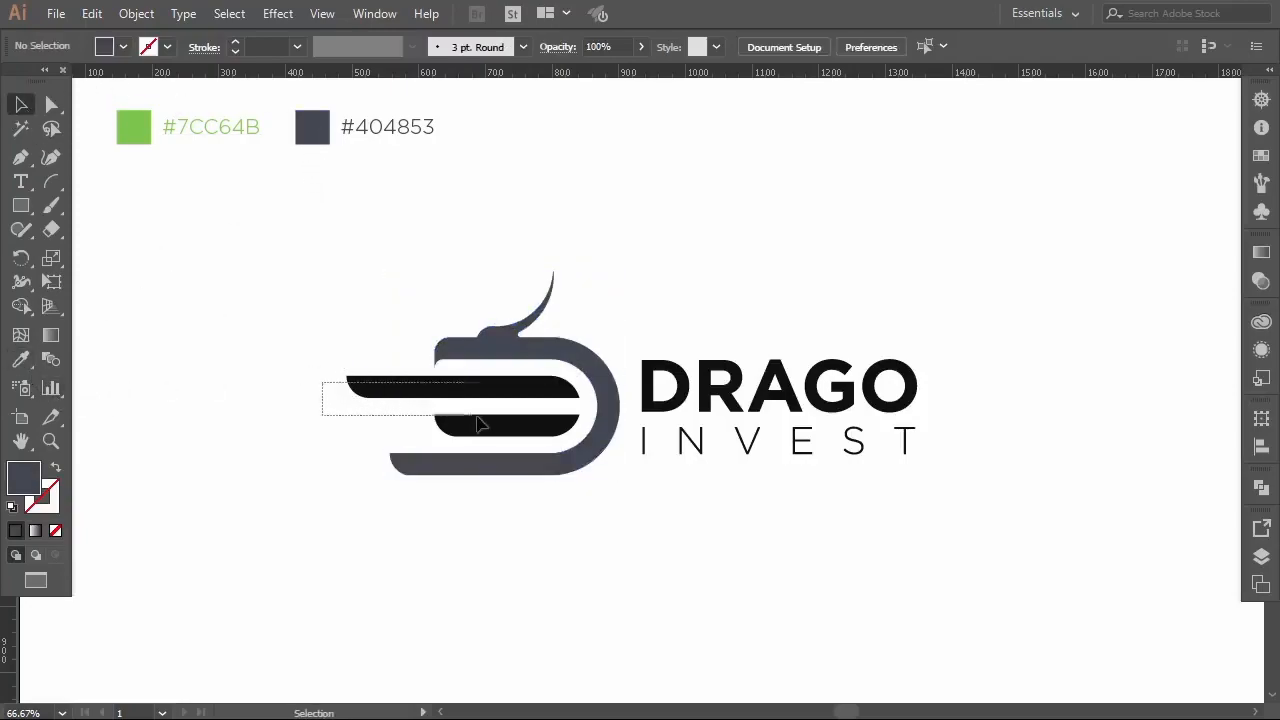
Fill the two inner wing bars of the symbol with the green #7CC64B swatch color.
{"action": "left_click_drag", "start_coordinate": [480, 424], "coordinate": [480, 425]}
{"action": "left_click", "coordinate": [21, 359]}
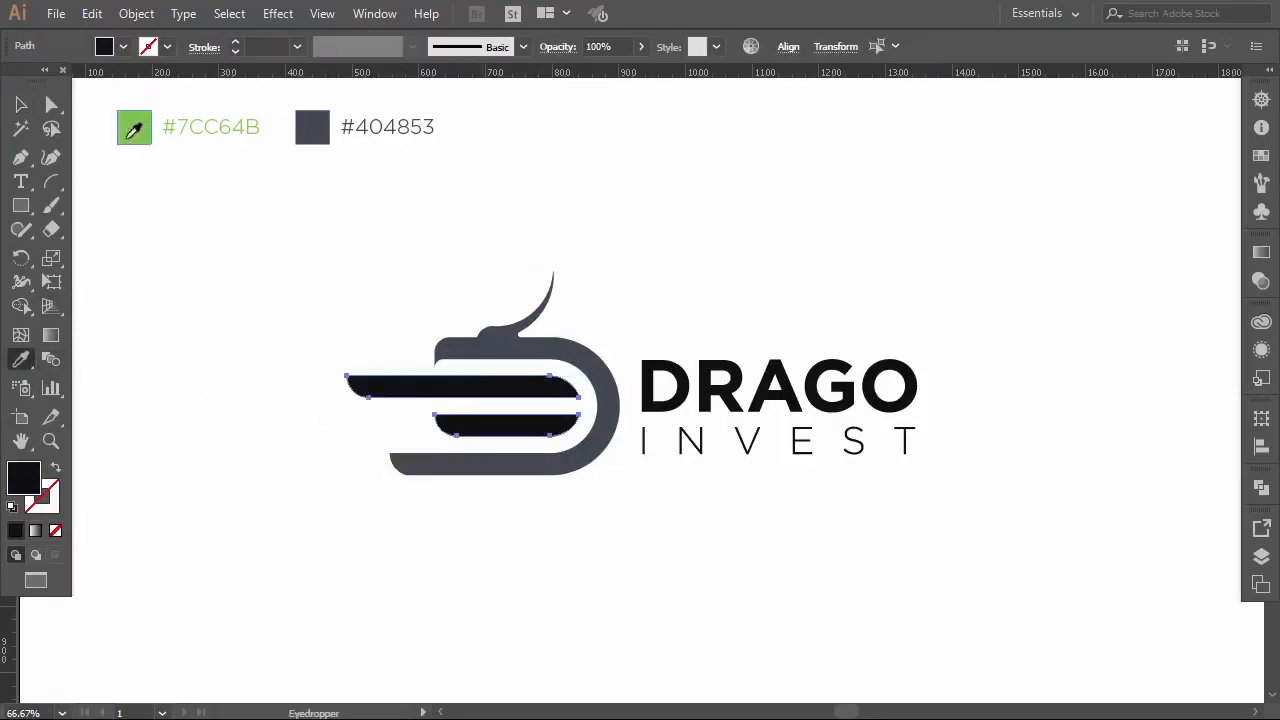
{"action": "left_click", "coordinate": [134, 130]}
{"action": "left_click", "coordinate": [21, 105]}
{"action": "left_click", "coordinate": [315, 341]}
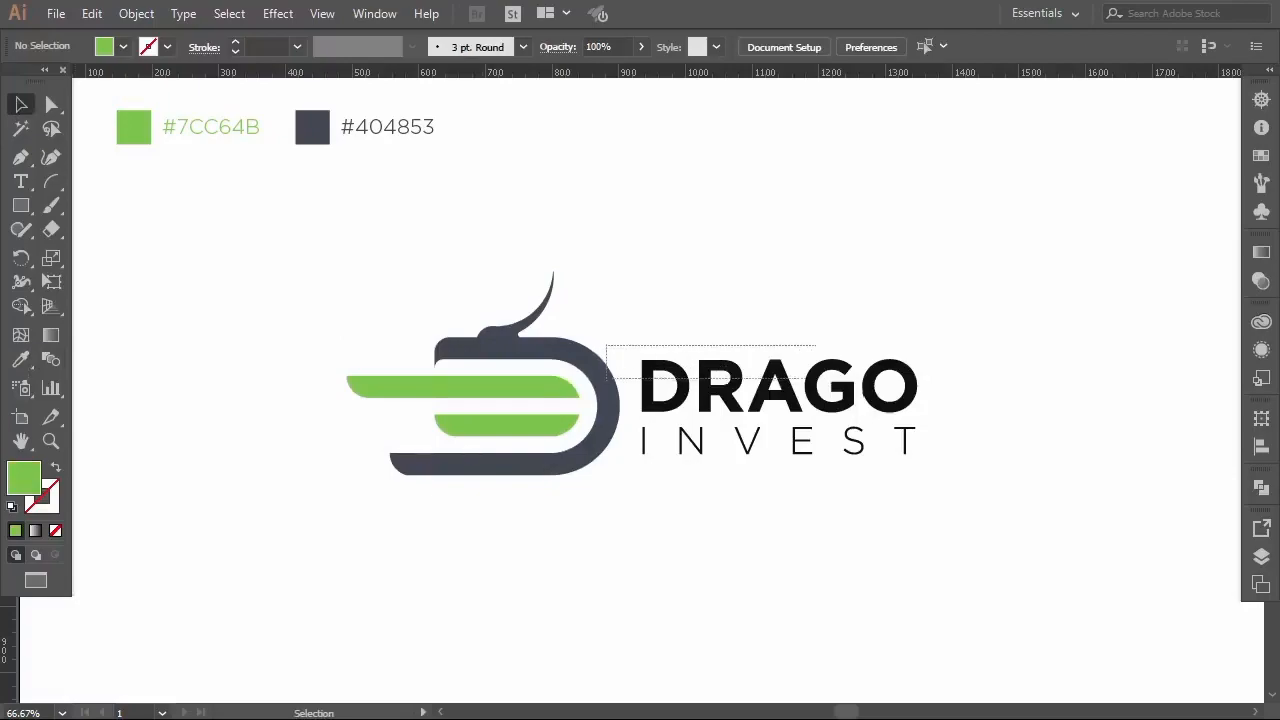
Recolor the DRAGO lettering with the dark #404853 sampled from the symbol's body.
{"action": "left_click", "coordinate": [851, 390]}
{"action": "left_click", "coordinate": [1023, 366]}
{"action": "left_click", "coordinate": [885, 400]}
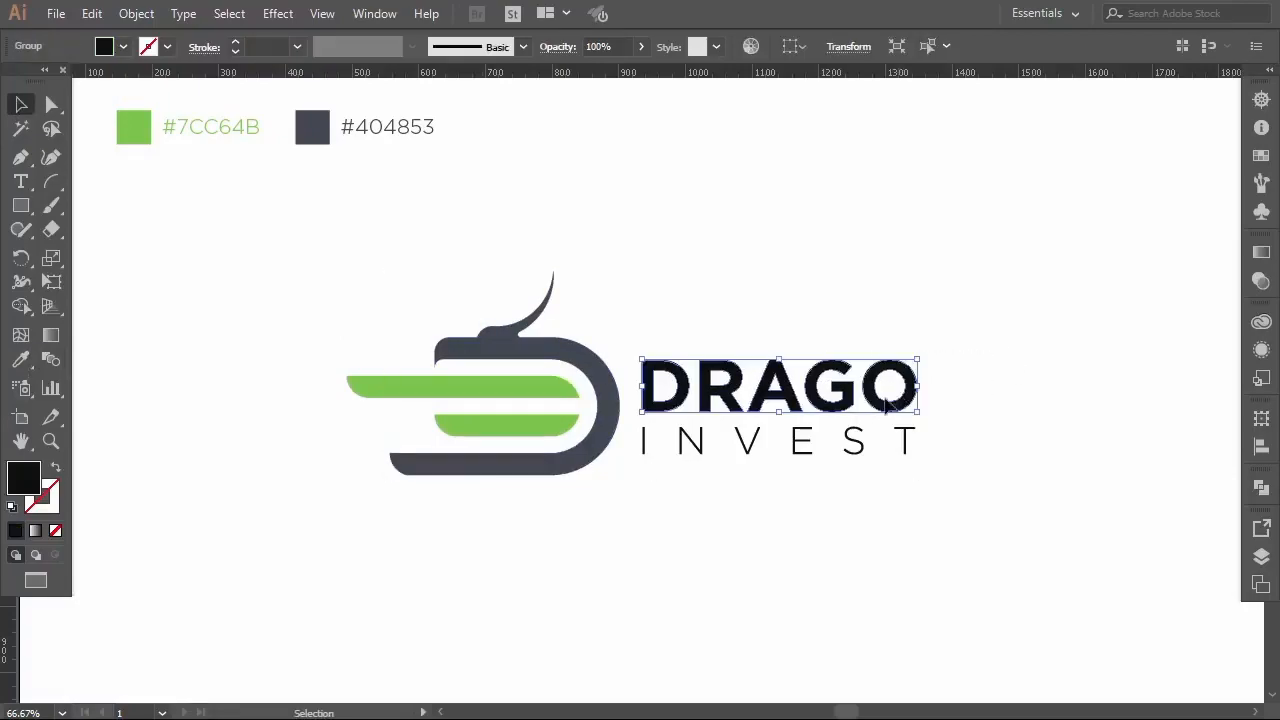
{"action": "left_click", "coordinate": [21, 360]}
{"action": "left_click", "coordinate": [456, 349]}
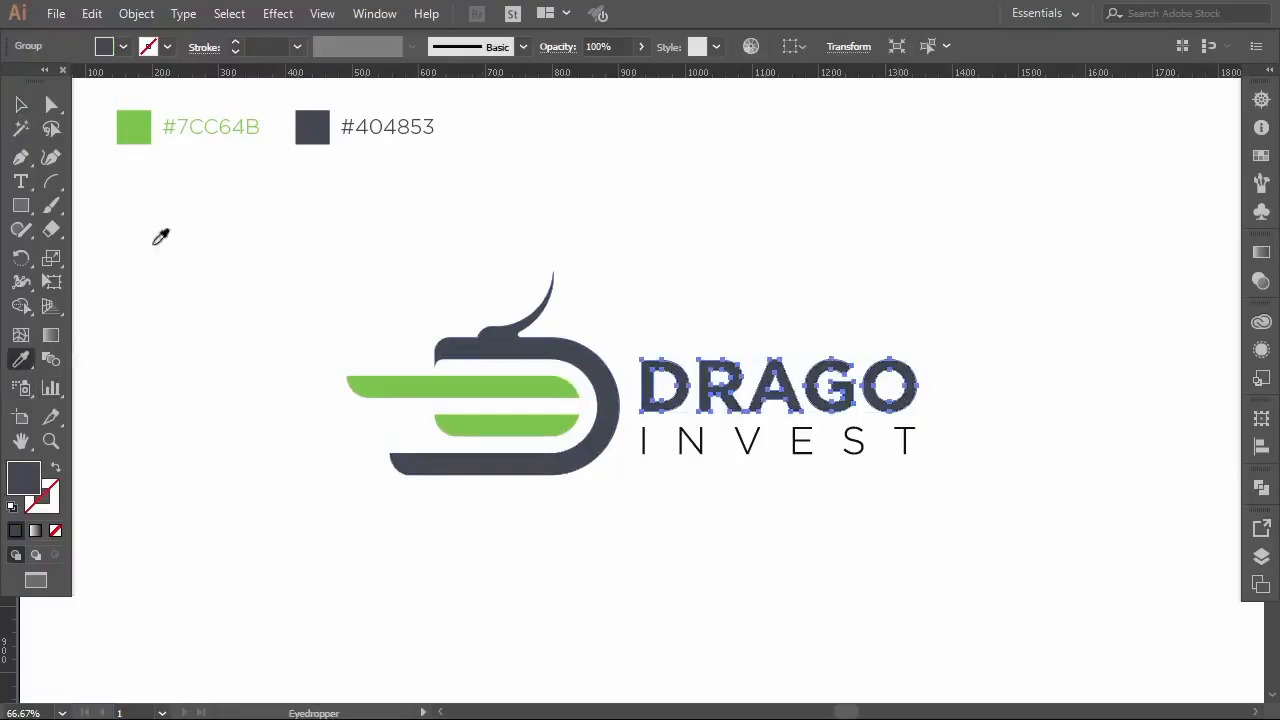
{"action": "left_click", "coordinate": [21, 105]}
Recolor the INVEST lettering with the green #7CC64B sampled from the symbol's wing bar.
{"action": "left_click", "coordinate": [685, 440]}
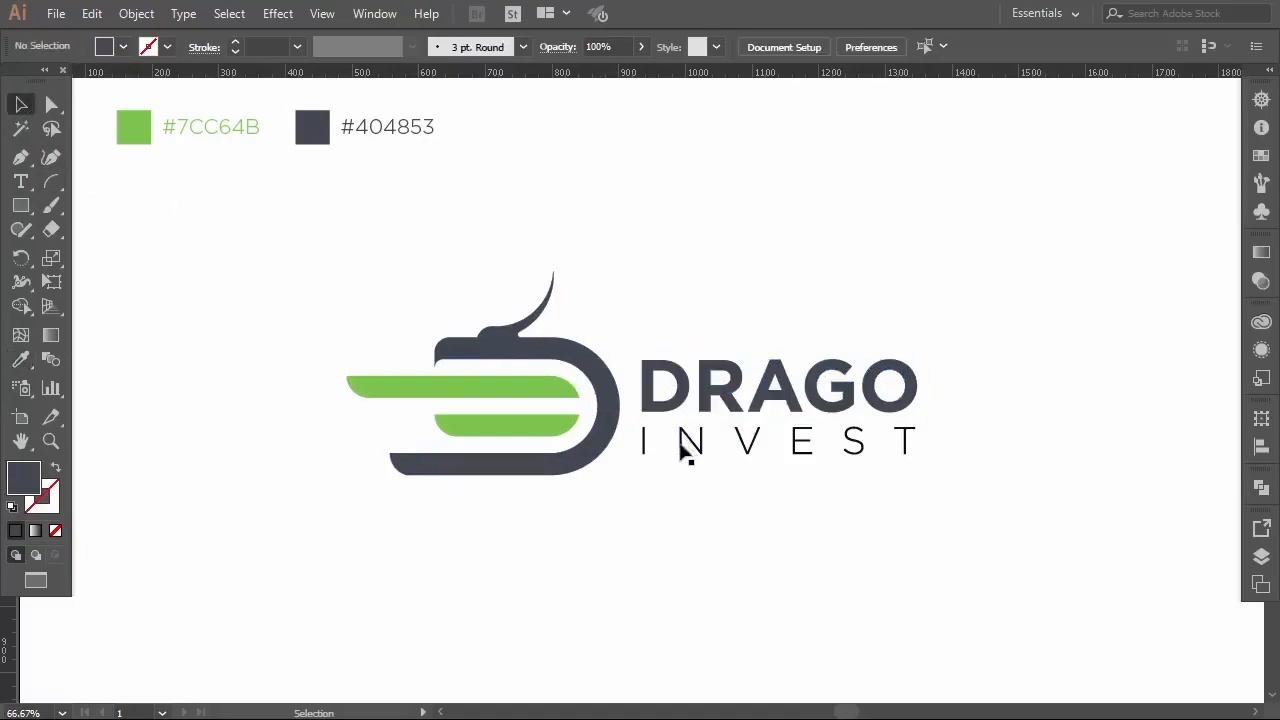
{"action": "left_click", "coordinate": [681, 440]}
{"action": "left_click", "coordinate": [19, 362]}
{"action": "left_click", "coordinate": [465, 387]}
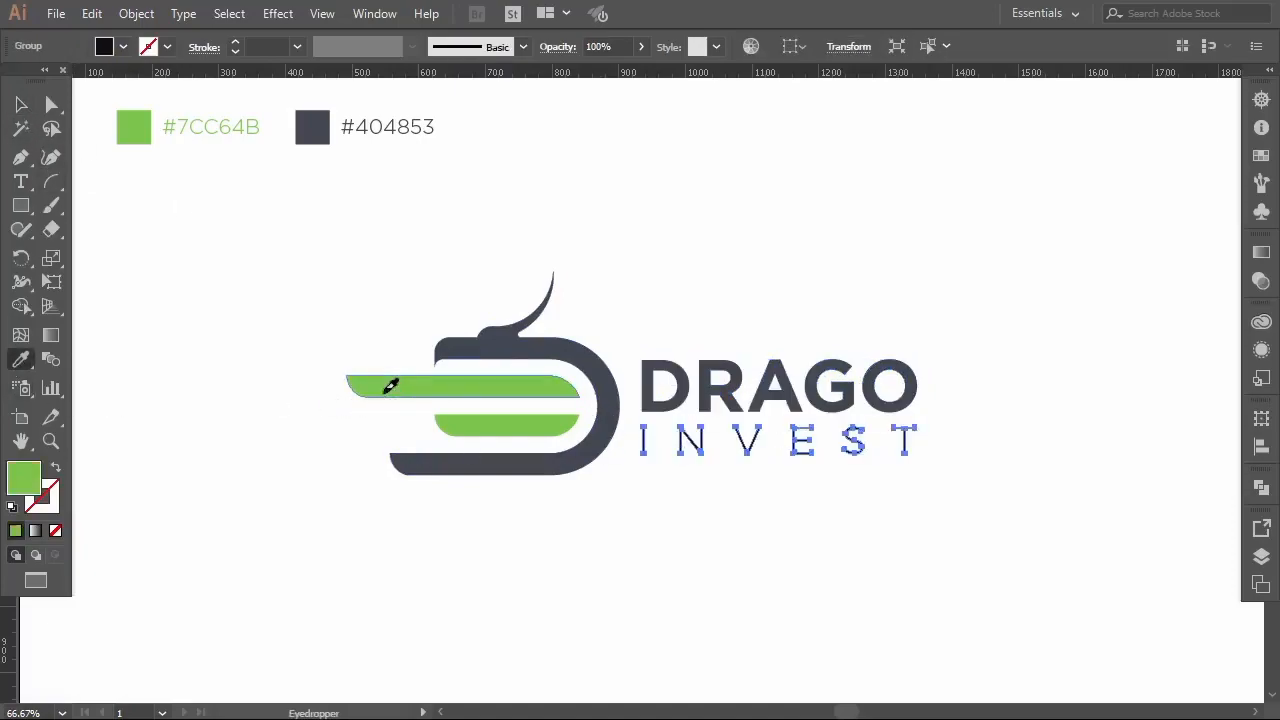
{"action": "left_click", "coordinate": [21, 105]}
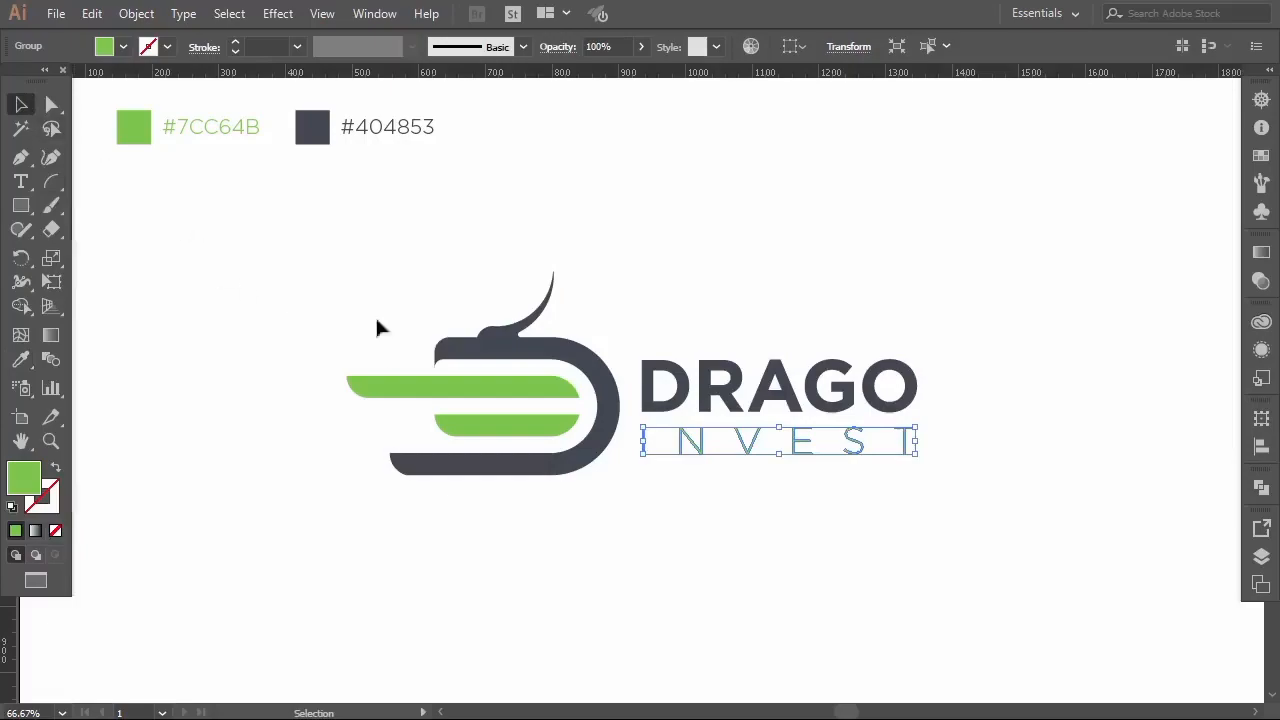
{"action": "left_click", "coordinate": [280, 297]}
Scale the whole logo down proportionally to about 55% and arrange it with a duplicate side by side.
{"action": "left_click_drag", "start_coordinate": [293, 270], "coordinate": [986, 520]}
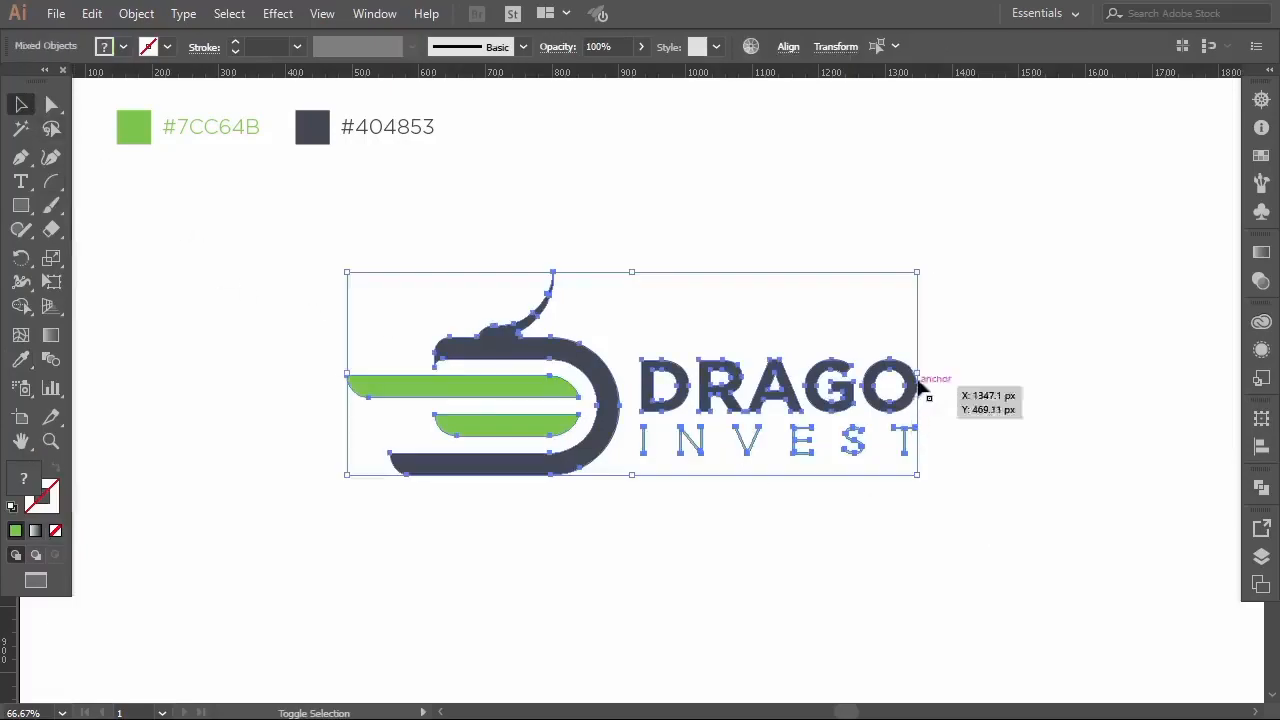
{"action": "left_click", "coordinate": [918, 378], "text": "shift"}
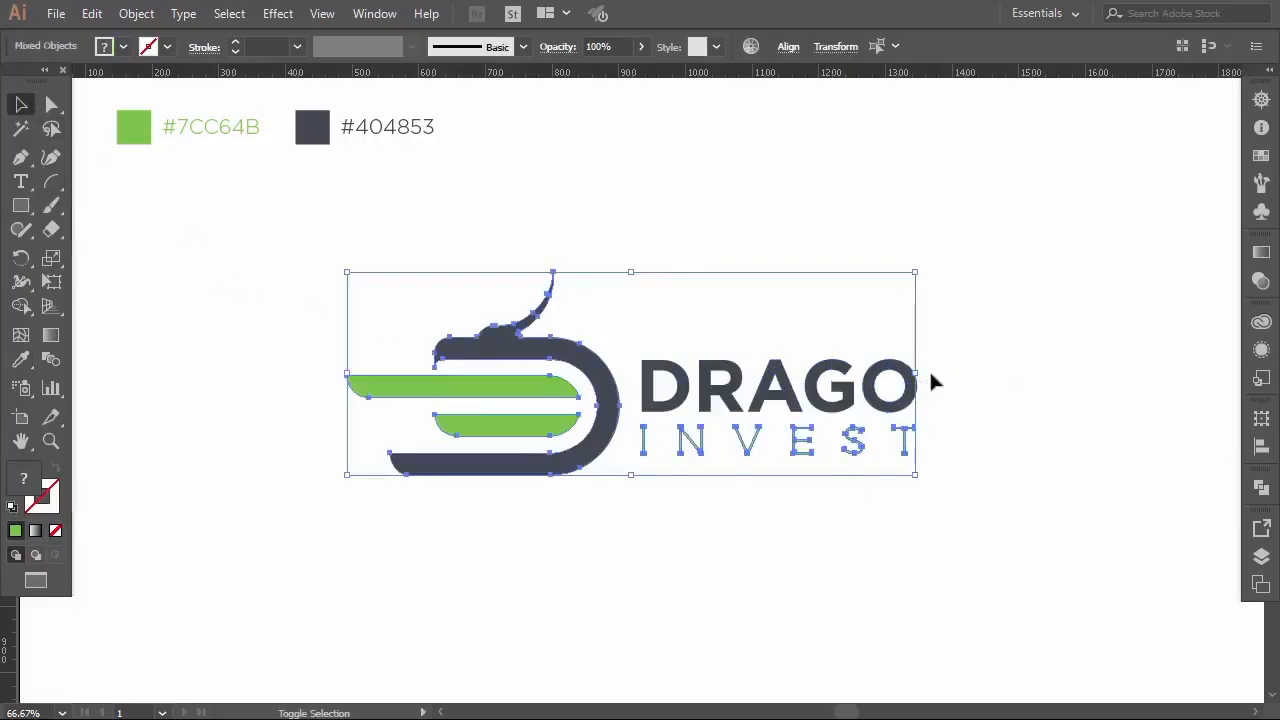
{"action": "left_click", "coordinate": [903, 377], "text": "shift"}
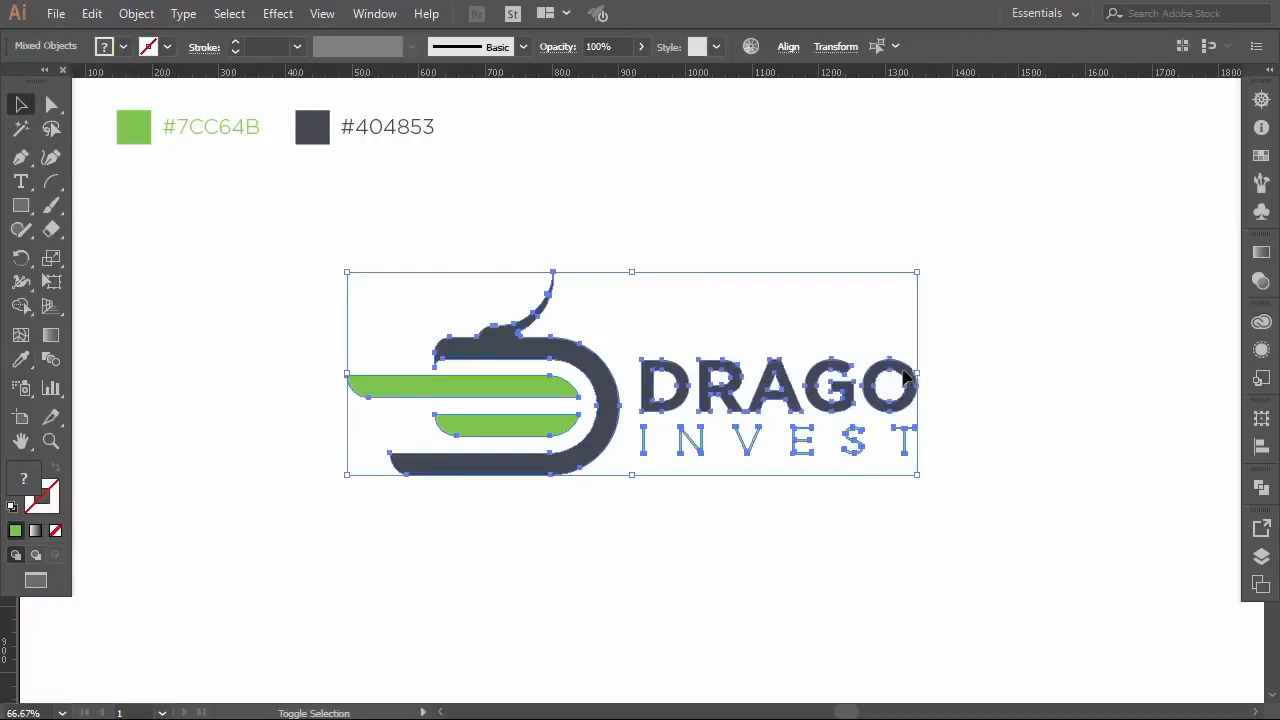
{"action": "left_click_drag", "start_coordinate": [920, 373], "coordinate": [663, 373]}
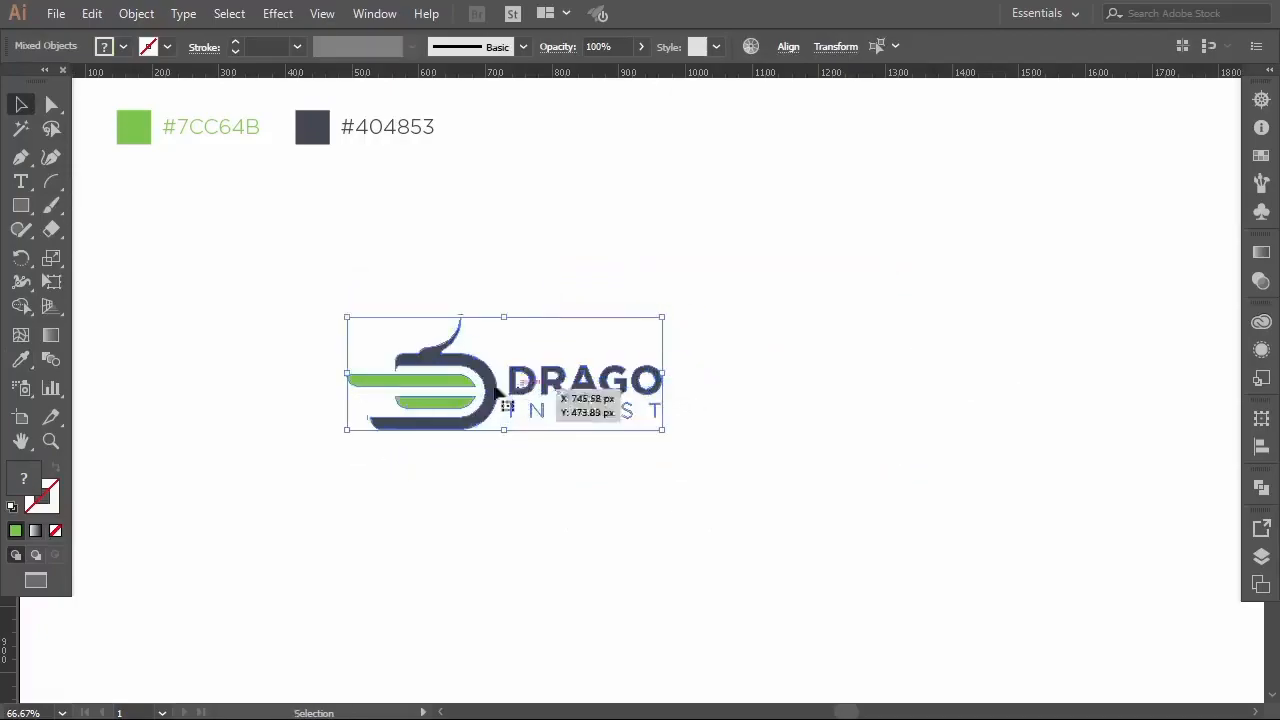
{"action": "left_click_drag", "start_coordinate": [455, 370], "coordinate": [753, 323]}
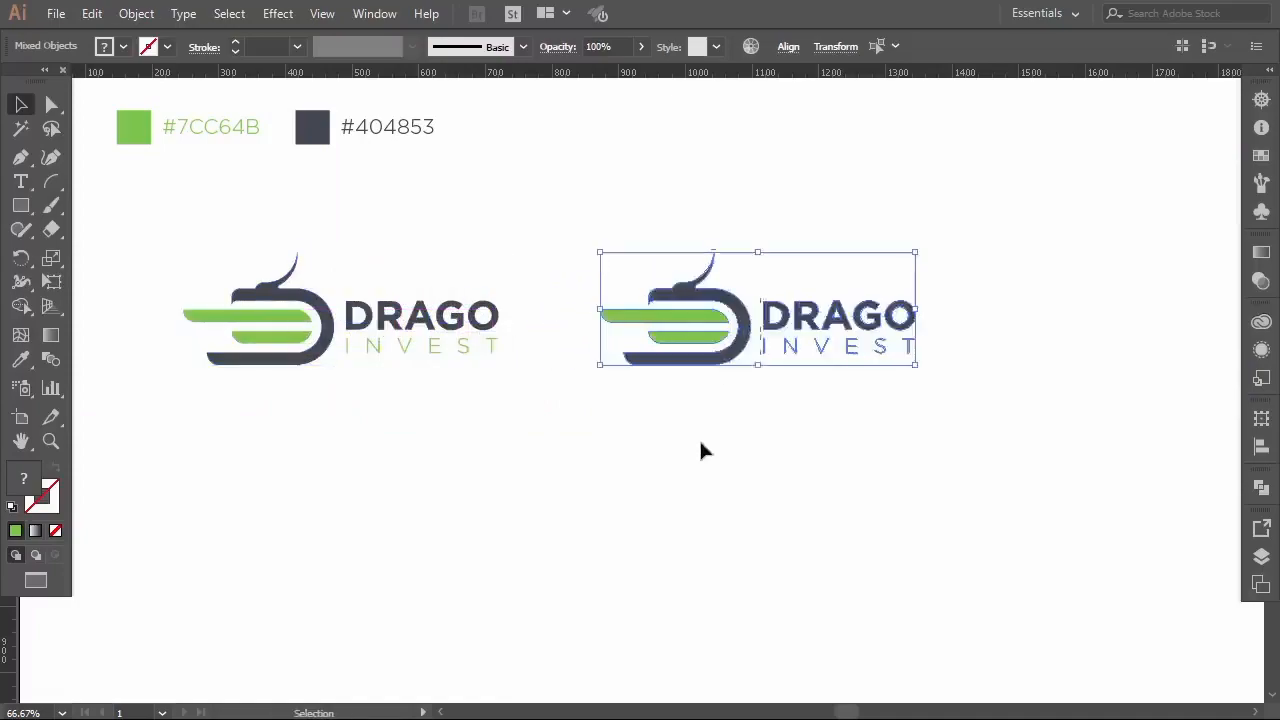
{"action": "left_click", "coordinate": [703, 451]}
Swap the symbol colors in the right-hand logo copy, making the body green #7CC64B and the wing bars dark #404853.
{"action": "left_click", "coordinate": [723, 362]}
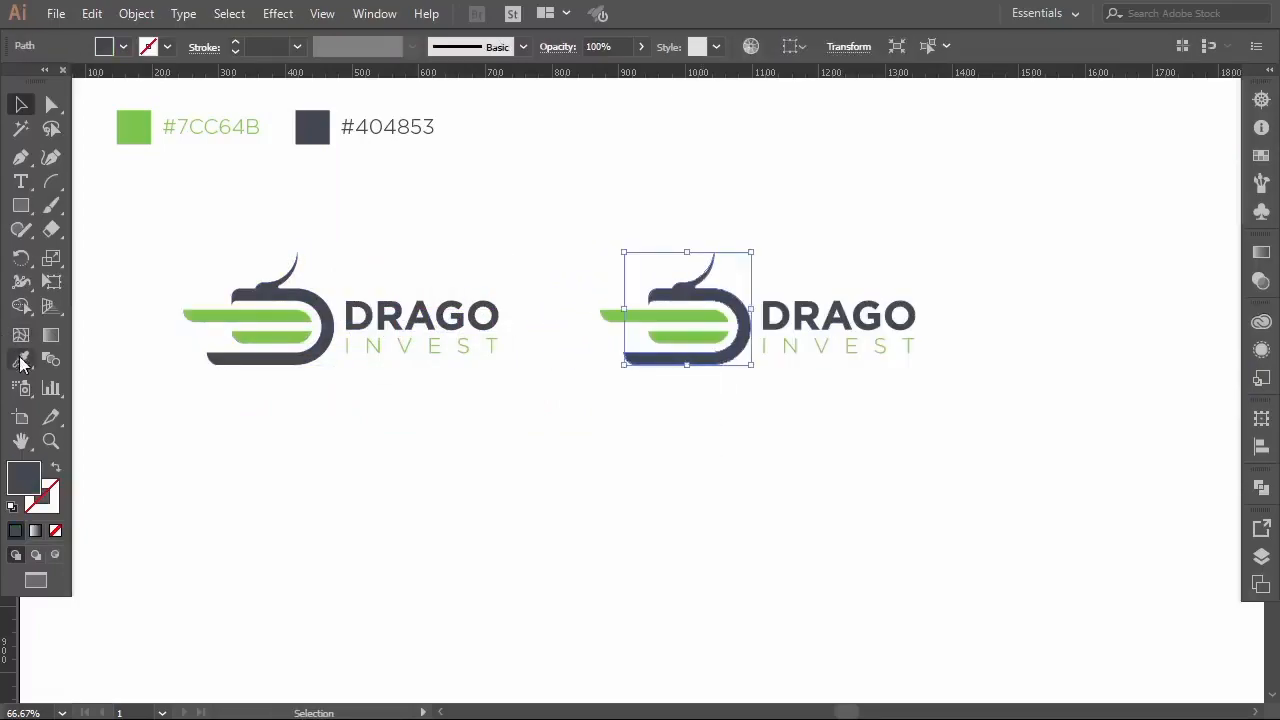
{"action": "left_click", "coordinate": [22, 362]}
{"action": "left_click", "coordinate": [240, 318]}
{"action": "left_click", "coordinate": [660, 328], "text": "ctrl"}
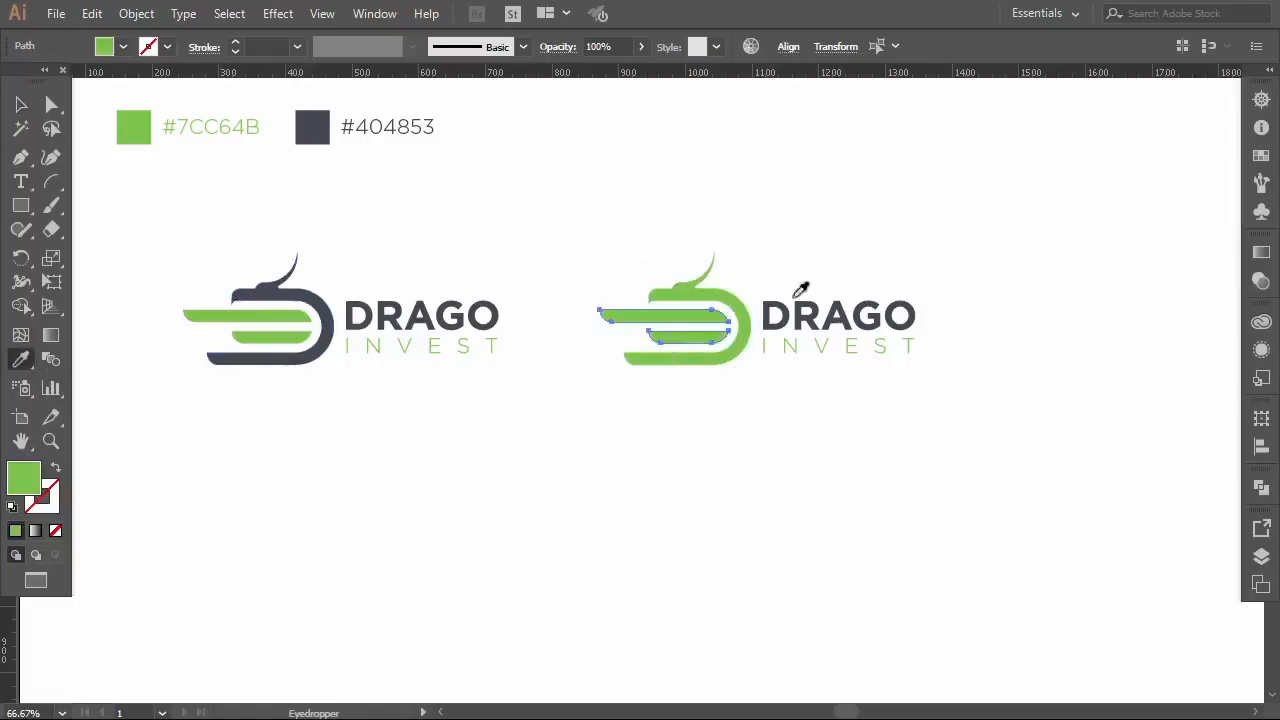
{"action": "left_click", "coordinate": [327, 328]}
{"action": "key", "text": "v"}
{"action": "left_click", "coordinate": [454, 398]}
Select both logos, shift them right together, and duplicate the pair directly below.
{"action": "left_click_drag", "start_coordinate": [184, 262], "coordinate": [832, 374]}
{"action": "left_click_drag", "start_coordinate": [711, 355], "coordinate": [798, 355]}
{"action": "left_click_drag", "start_coordinate": [835, 335], "coordinate": [835, 529]}
Recolor the entire lower-right logo copy with the dark #404853 sampled from the original symbol's body.
{"action": "left_click_drag", "start_coordinate": [660, 428], "coordinate": [1035, 588]}
{"action": "left_click", "coordinate": [22, 360]}
{"action": "left_click", "coordinate": [305, 357]}
{"action": "left_click", "coordinate": [21, 105]}
Recolor the entire lower-left logo copy with the green #7CC64B sampled from the original logo's wing bar.
{"action": "left_click_drag", "start_coordinate": [245, 430], "coordinate": [586, 578]}
{"action": "left_click", "coordinate": [22, 360]}
{"action": "left_click", "coordinate": [281, 315]}
{"action": "key", "text": "v"}
{"action": "left_click", "coordinate": [206, 269]}
Select all the logo variants, and switch to the browser to review the Pres.pdf presentation.
{"action": "left_click_drag", "start_coordinate": [238, 234], "coordinate": [968, 562]}
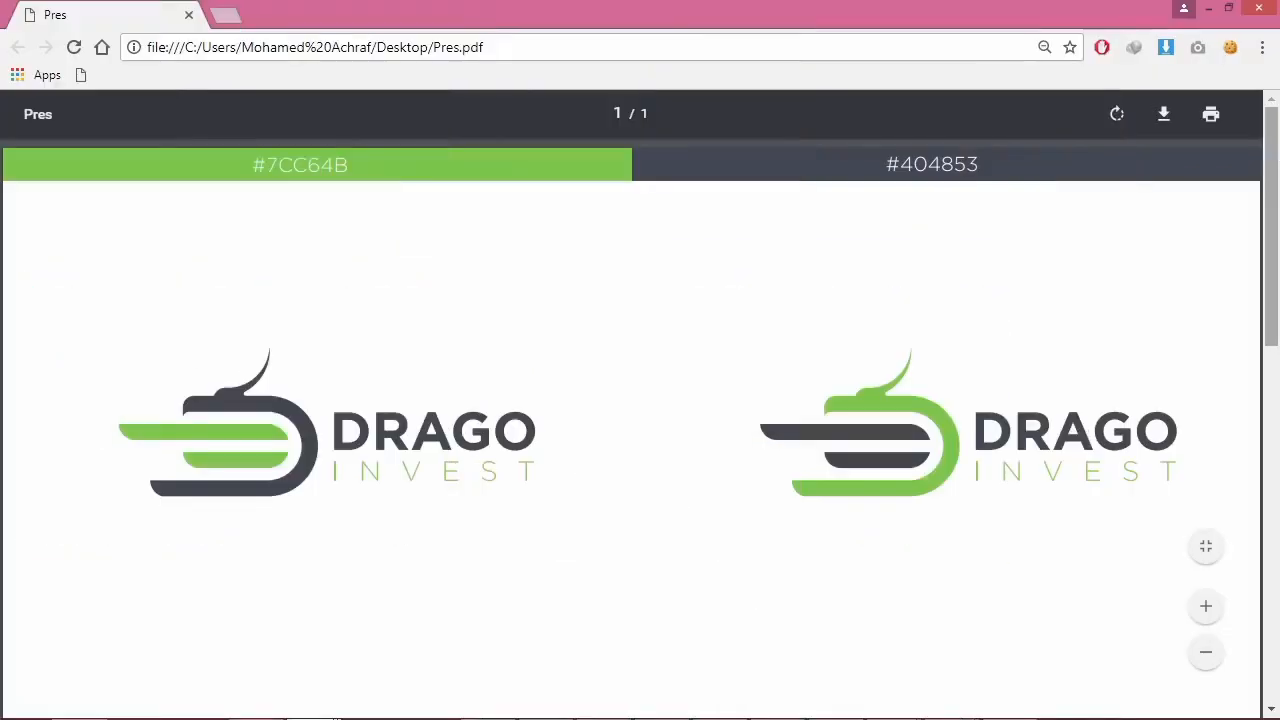
{"action": "mouse_move", "coordinate": [1278, 140]}
{"action": "left_mouse_down"}
{"action": "mouse_move", "coordinate": [1276, 503]}
{"action": "mouse_move", "coordinate": [1276, 122]}
{"action": "left_mouse_up"}
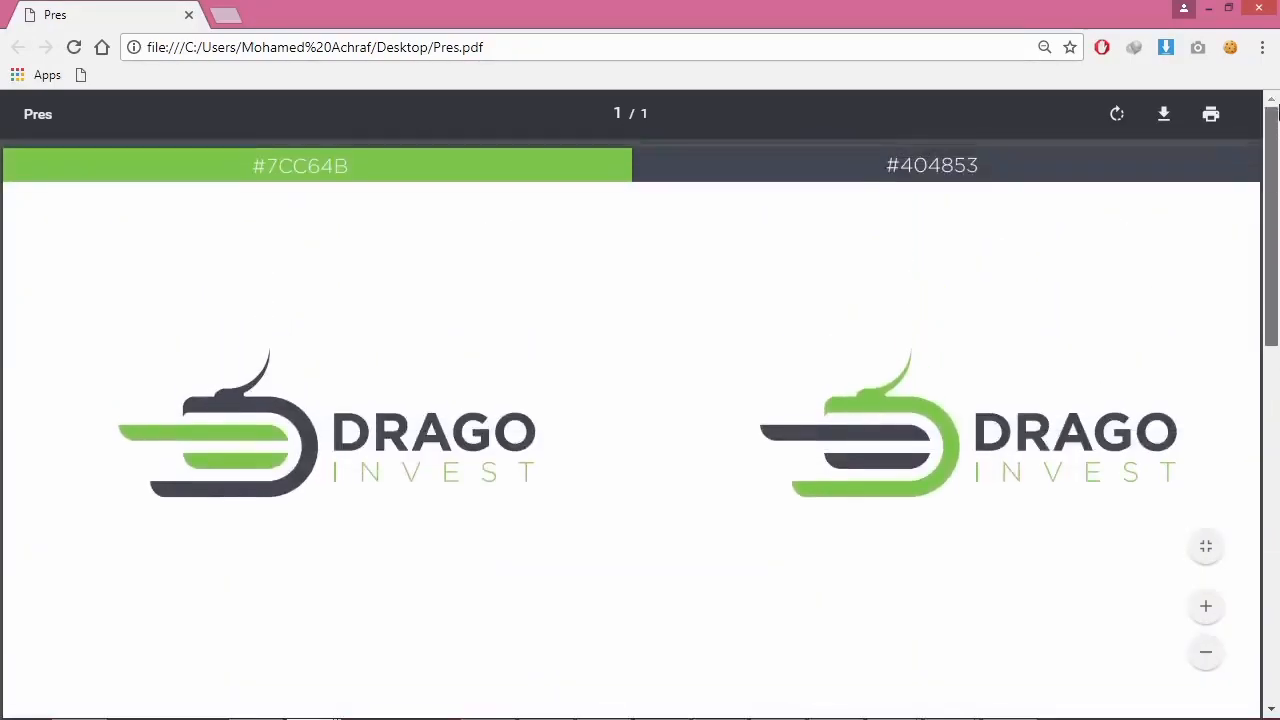